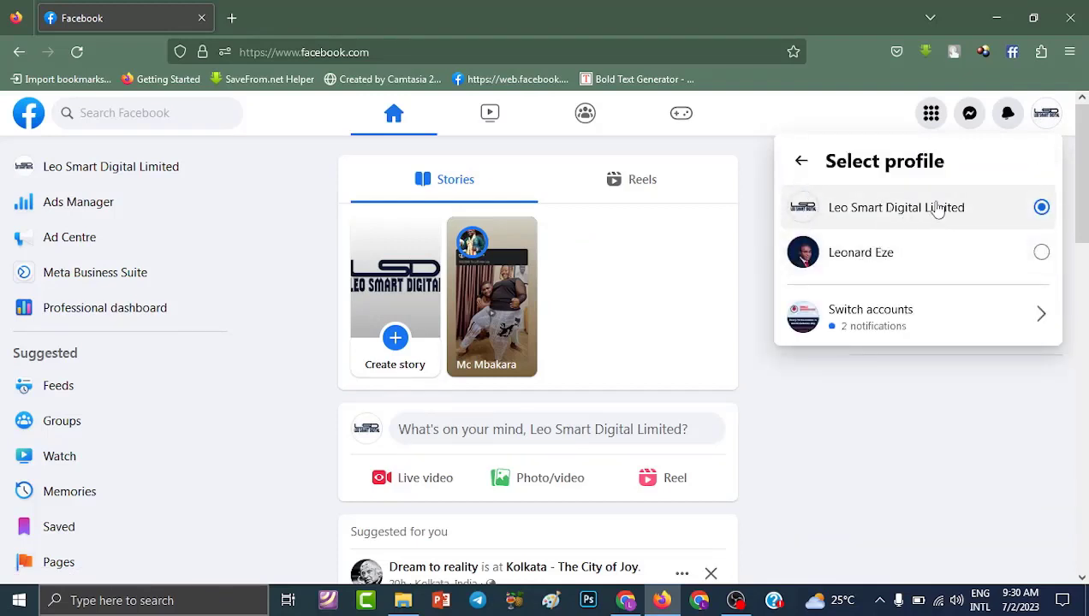
- Keep Leo Smart Digital Limited as the active profile and open Ads Manager
{"action": "left_click", "coordinate": [879, 208]}
{"action": "left_click", "coordinate": [750, 217]}
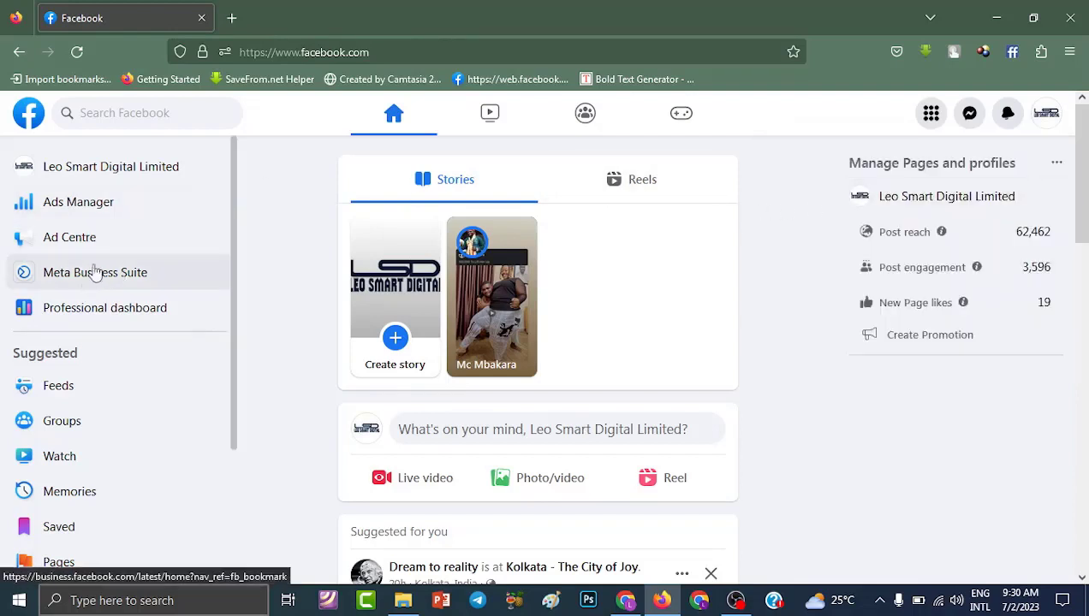
{"action": "left_click", "coordinate": [71, 210]}
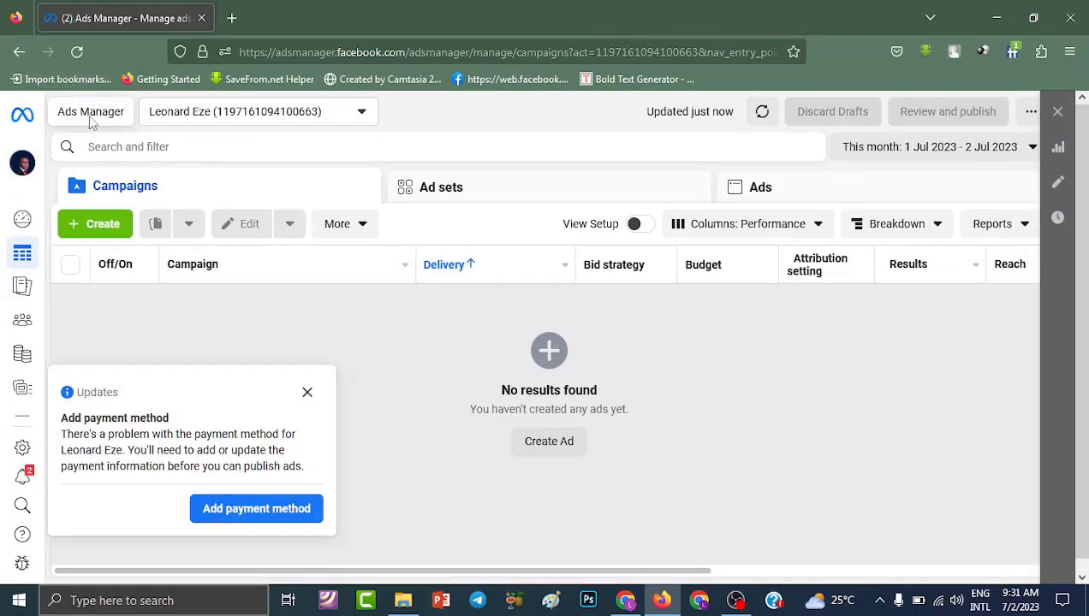
- Switch to the Leo Smart Digital Limited business account and select its Leo Smart ad account
{"action": "left_click", "coordinate": [204, 121]}
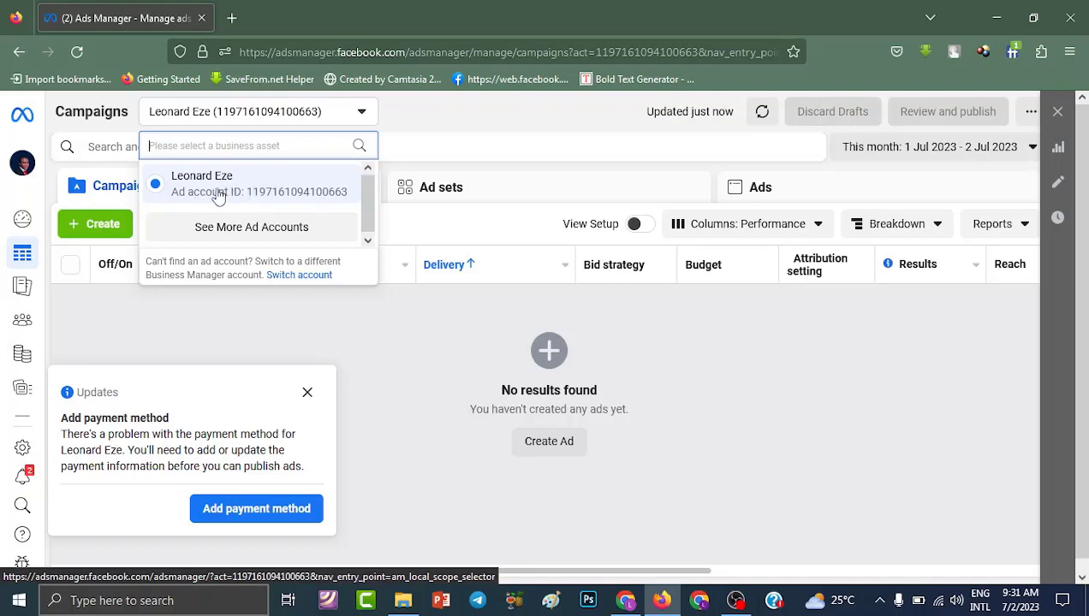
{"action": "left_click", "coordinate": [20, 164]}
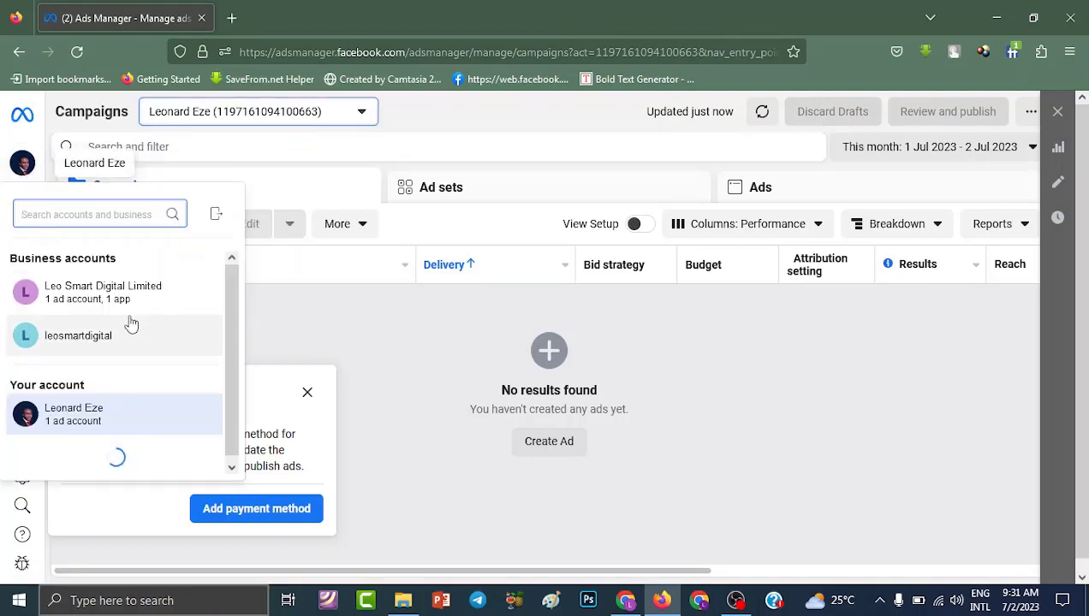
{"action": "left_click", "coordinate": [57, 293]}
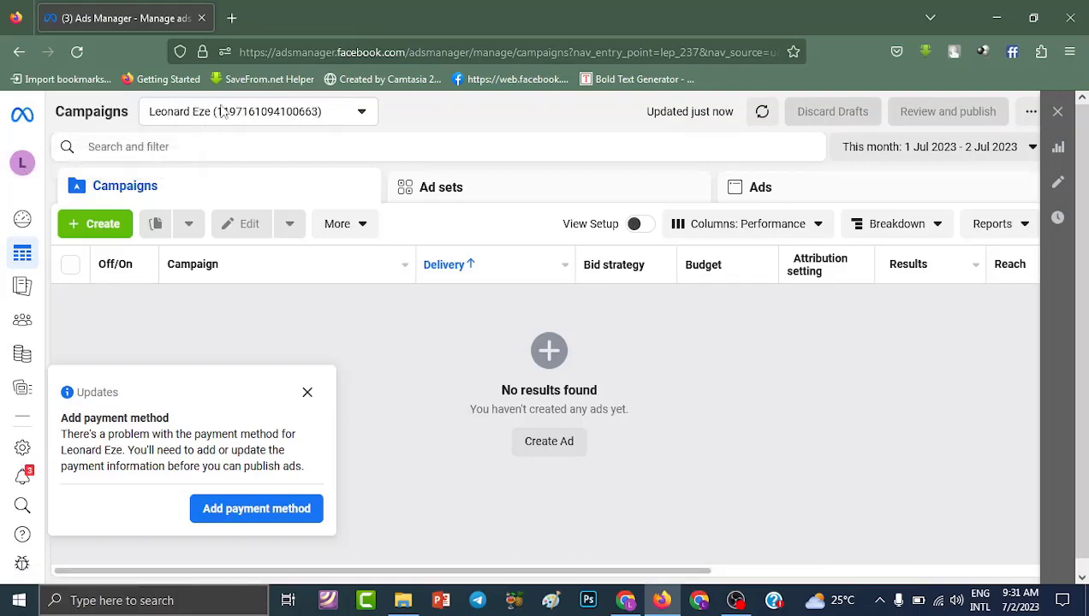
{"action": "left_click", "coordinate": [363, 114]}
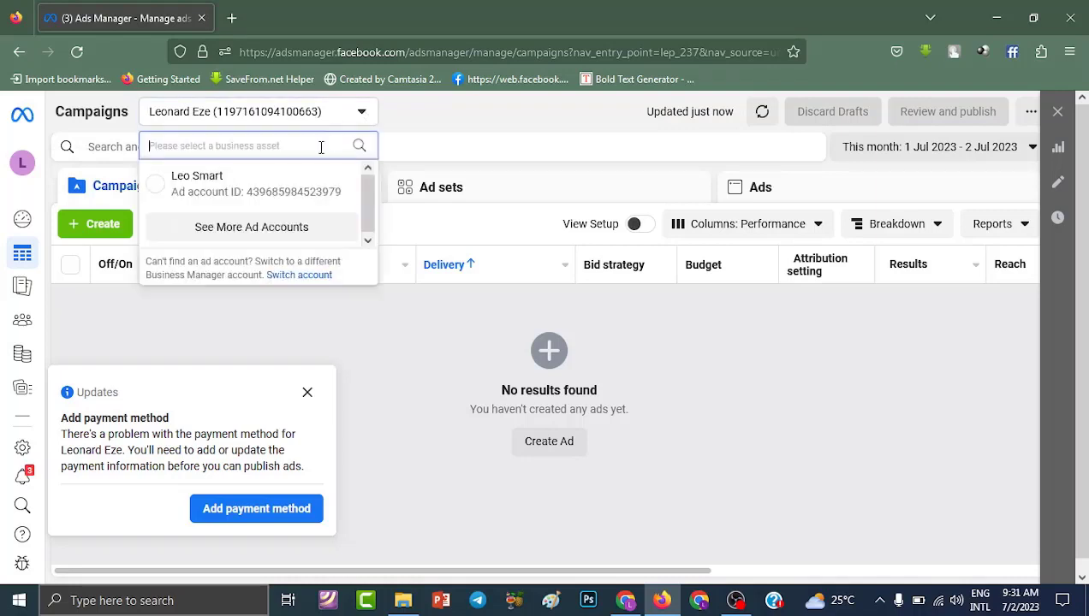
{"action": "left_click", "coordinate": [183, 195]}
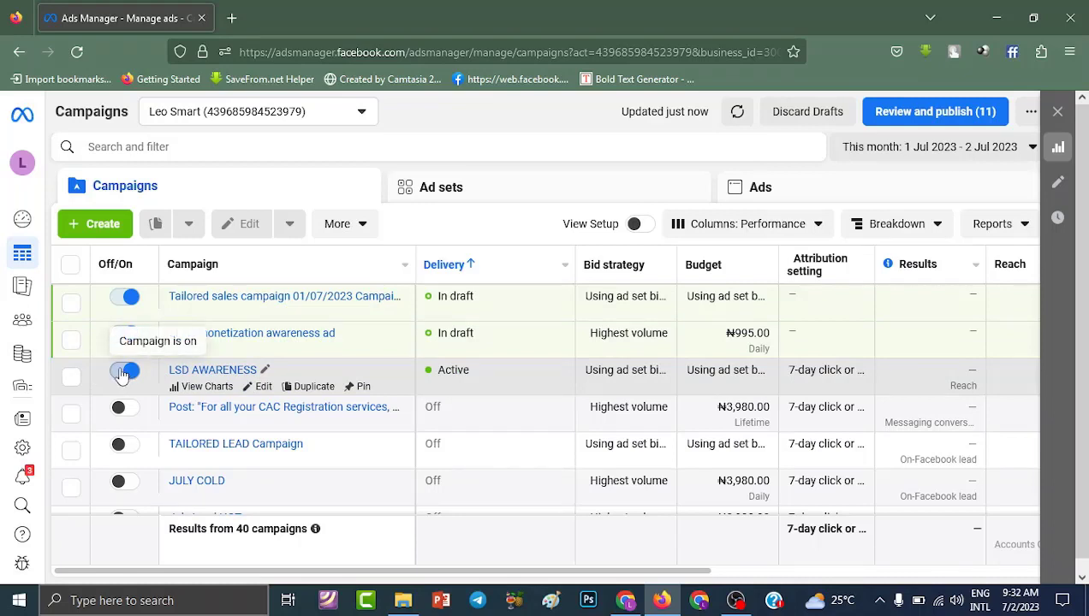
- Turn off the LSD AWARENESS campaign and delete the draft Tailored sales campaign 01/07/2023
{"action": "left_click", "coordinate": [124, 372]}
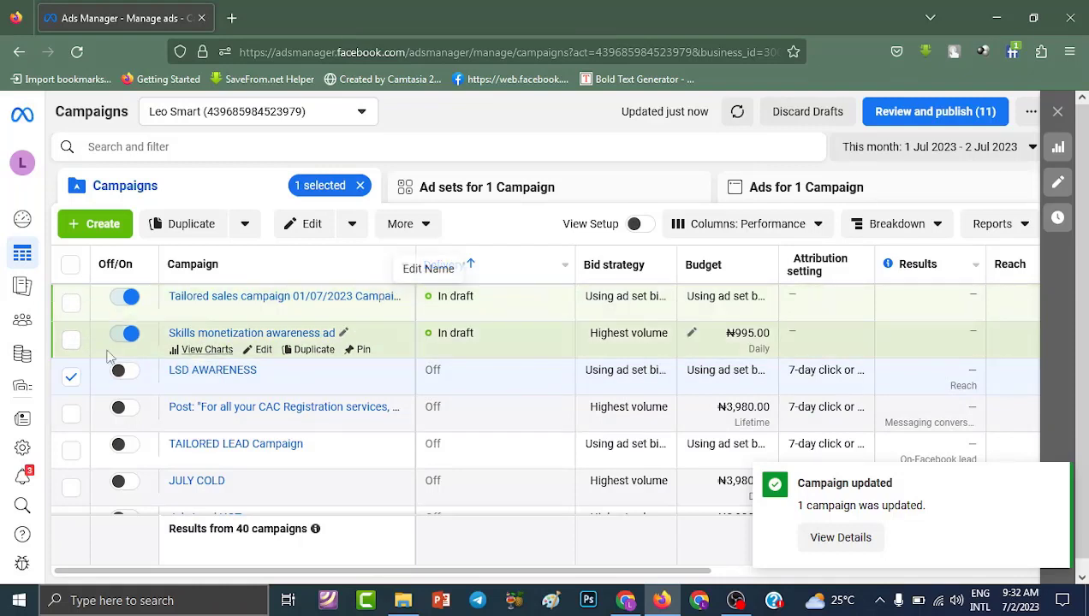
{"action": "left_click", "coordinate": [71, 376]}
{"action": "left_click", "coordinate": [71, 304]}
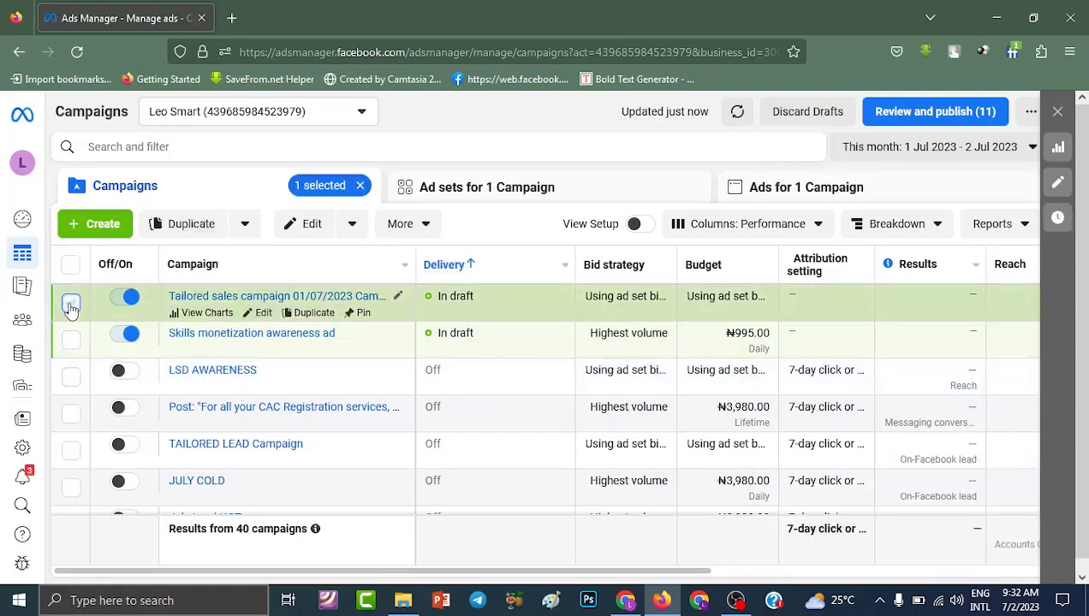
{"action": "left_click", "coordinate": [418, 224]}
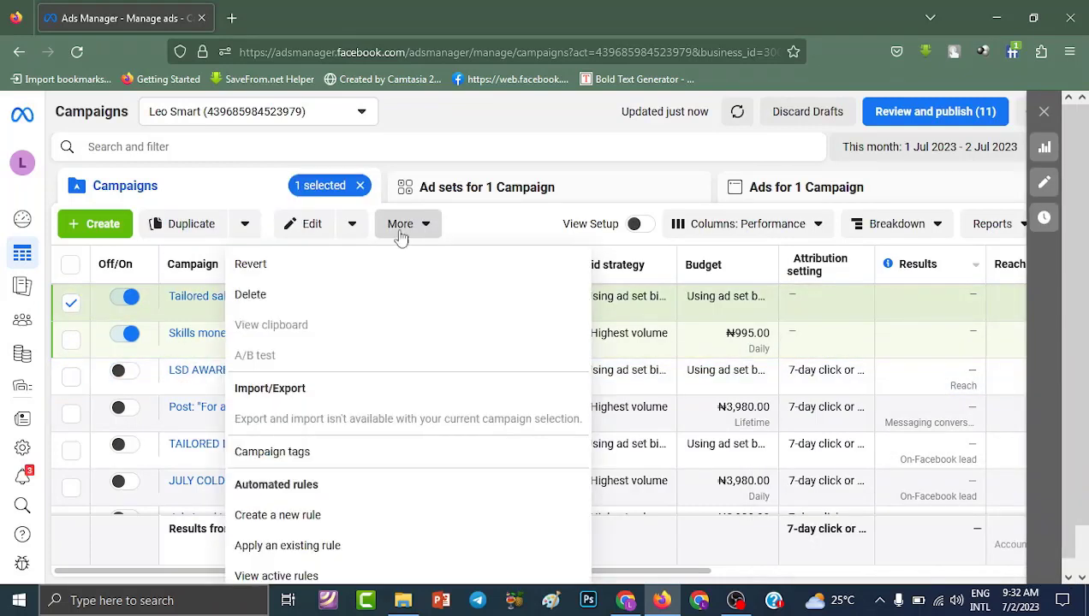
{"action": "left_click", "coordinate": [239, 294]}
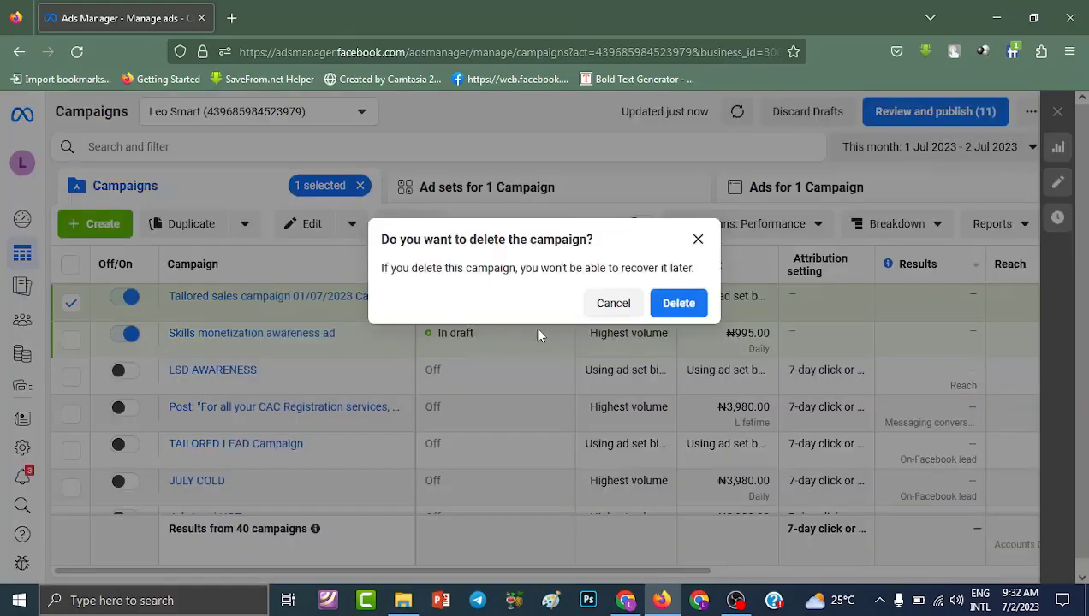
{"action": "left_click", "coordinate": [682, 303]}
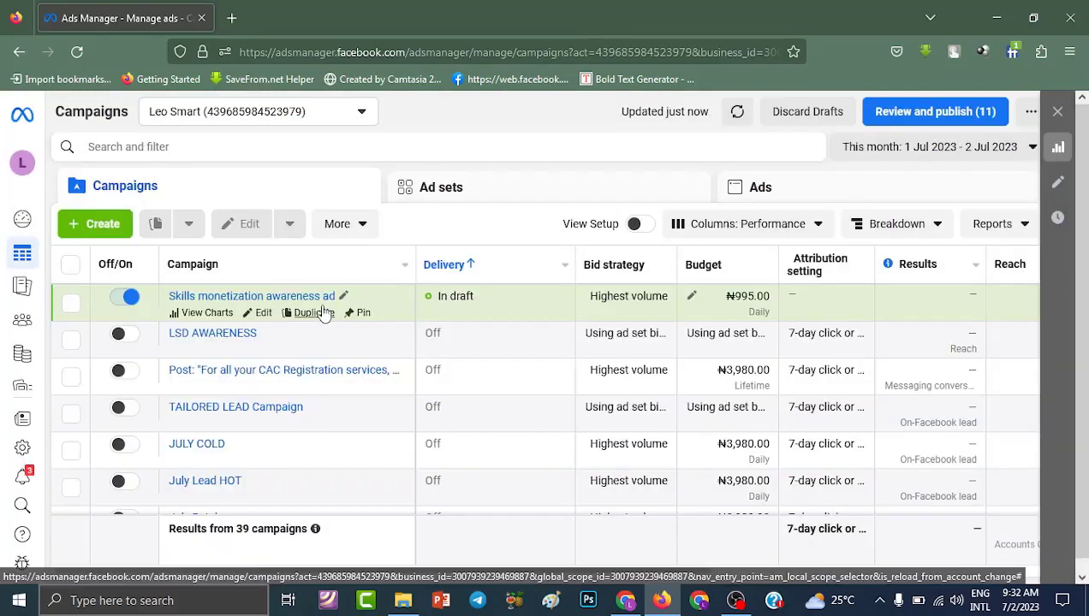
- Check the delivery of the ad sets and ads, and turn off the ad LSD AWARENESS AD
{"action": "left_click", "coordinate": [440, 190]}
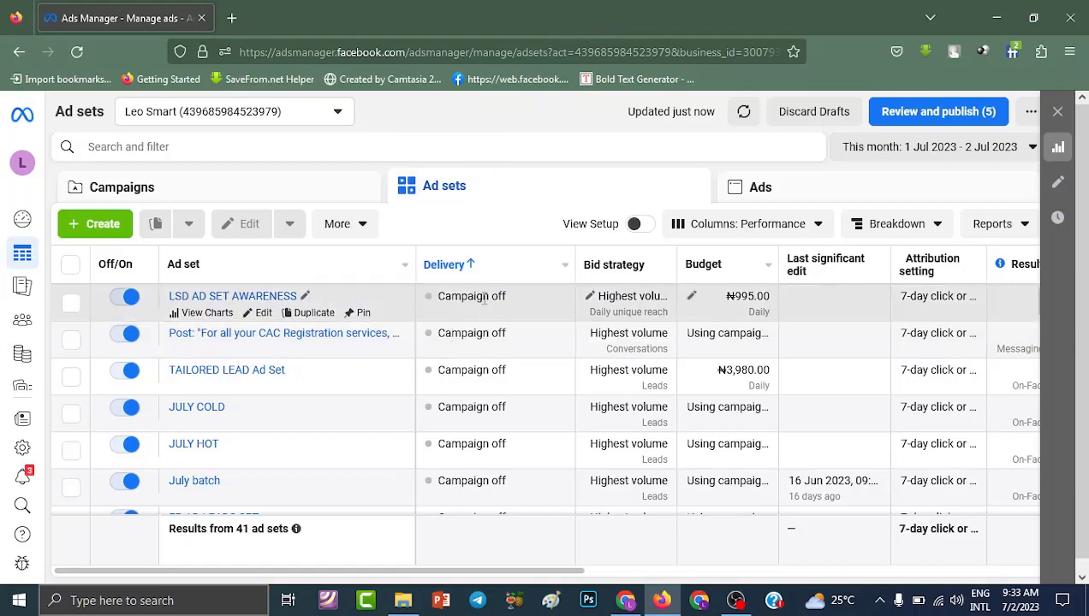
{"action": "left_click", "coordinate": [757, 190]}
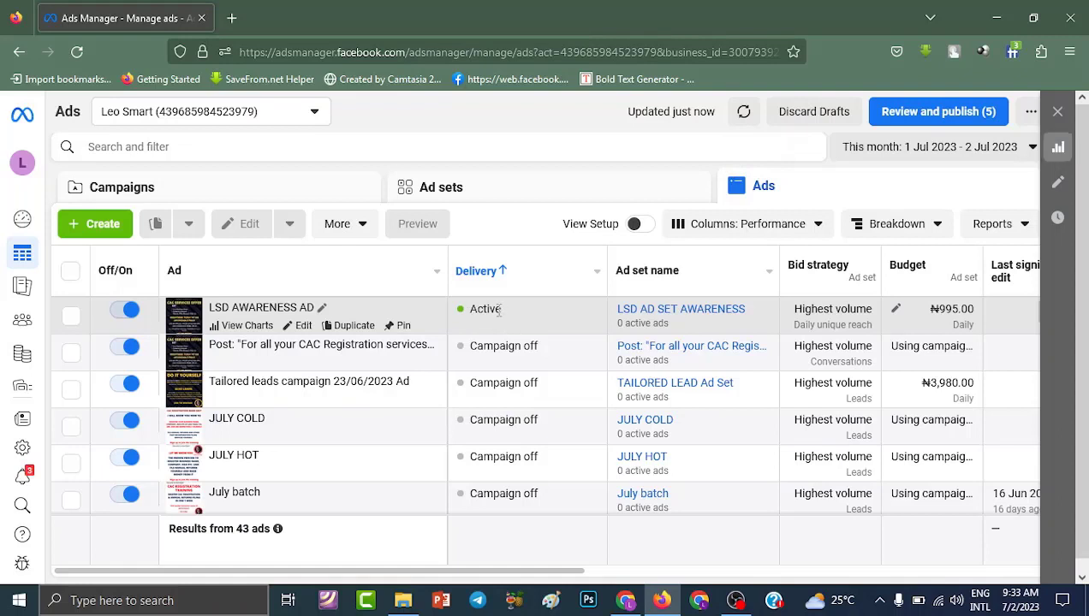
{"action": "left_click", "coordinate": [124, 312]}
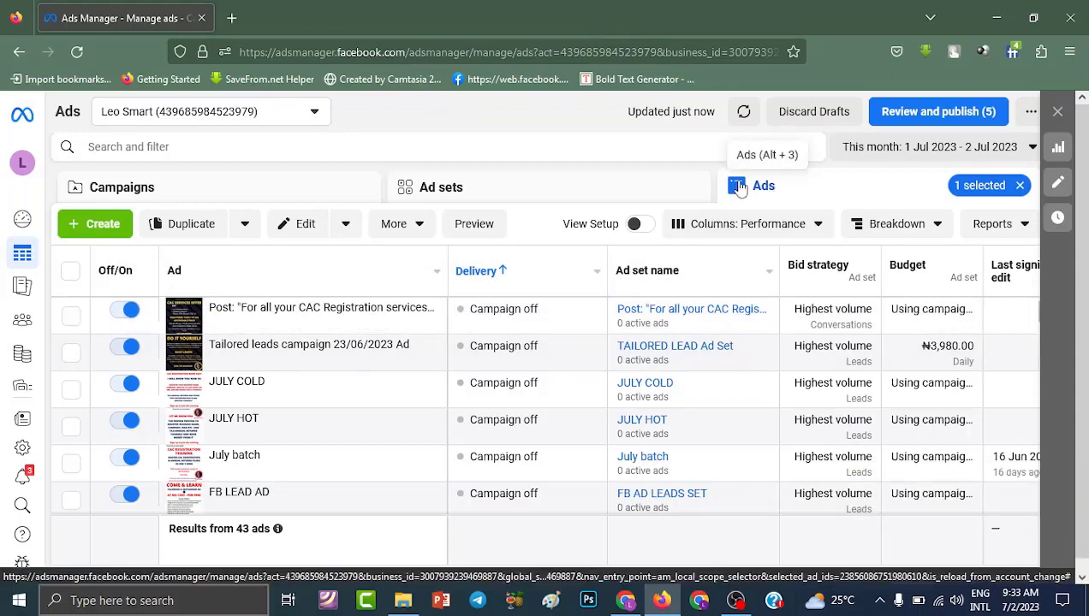
- Create a new campaign with the Traffic objective and continue to its settings
{"action": "left_click", "coordinate": [107, 190]}
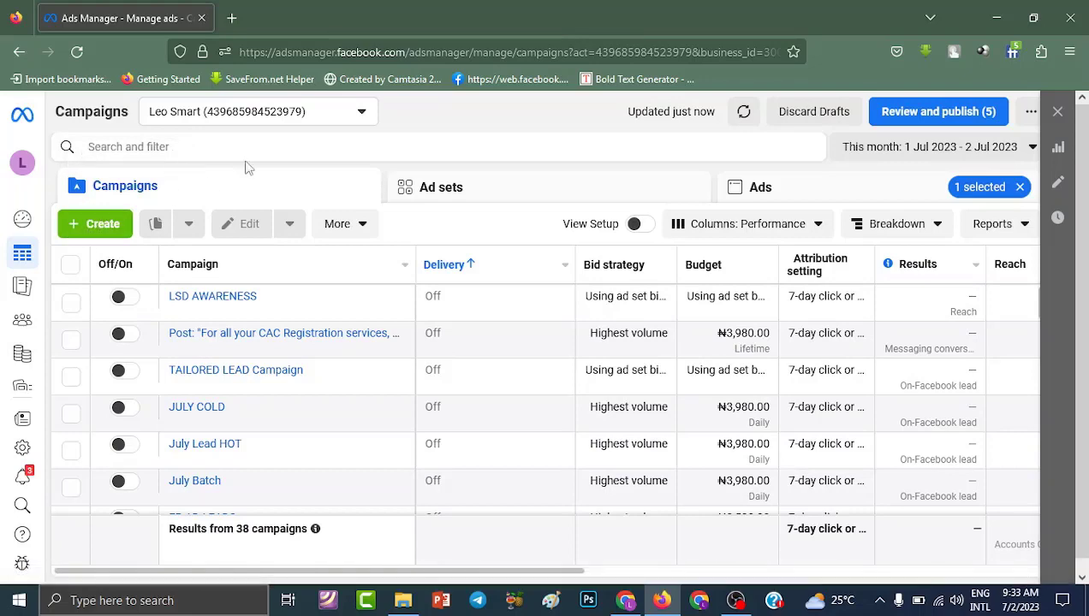
{"action": "left_click", "coordinate": [86, 227]}
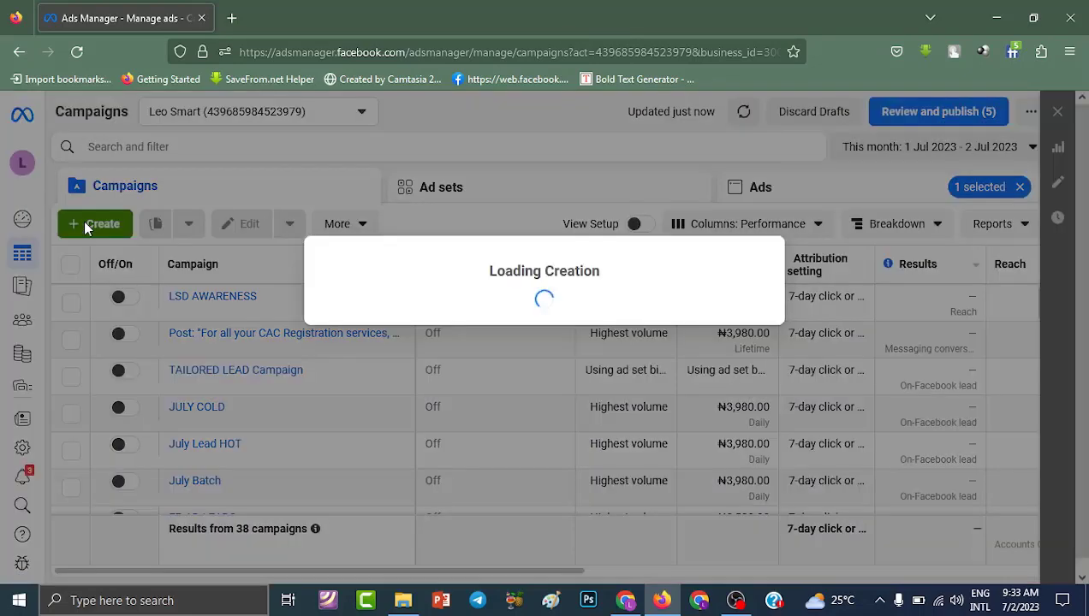
{"action": "scroll", "coordinate": [359, 336], "scroll_direction": "down", "scroll_amount": 2}
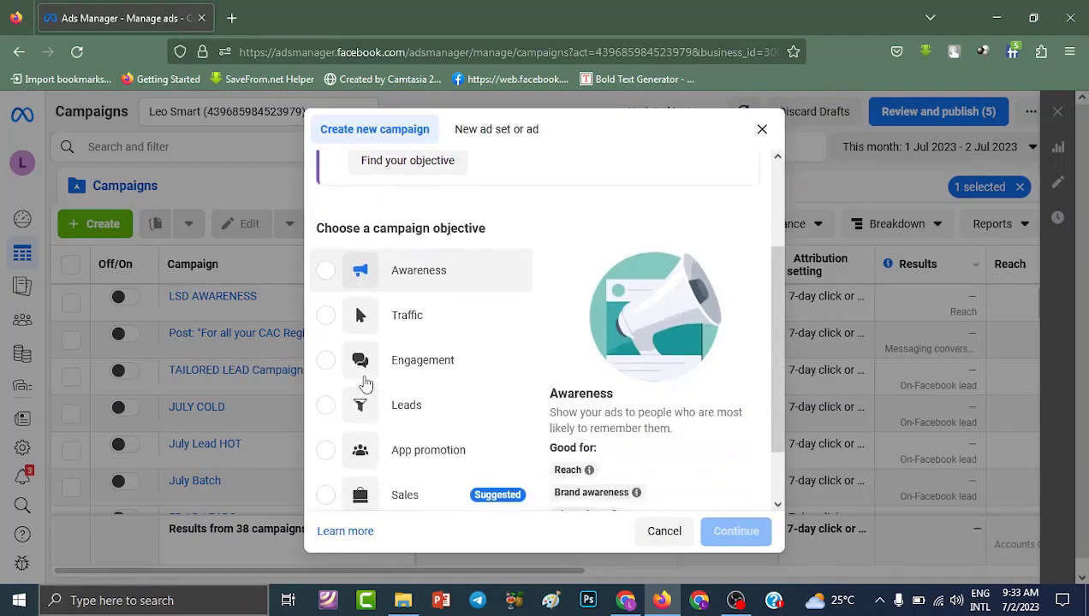
{"action": "left_click", "coordinate": [326, 311]}
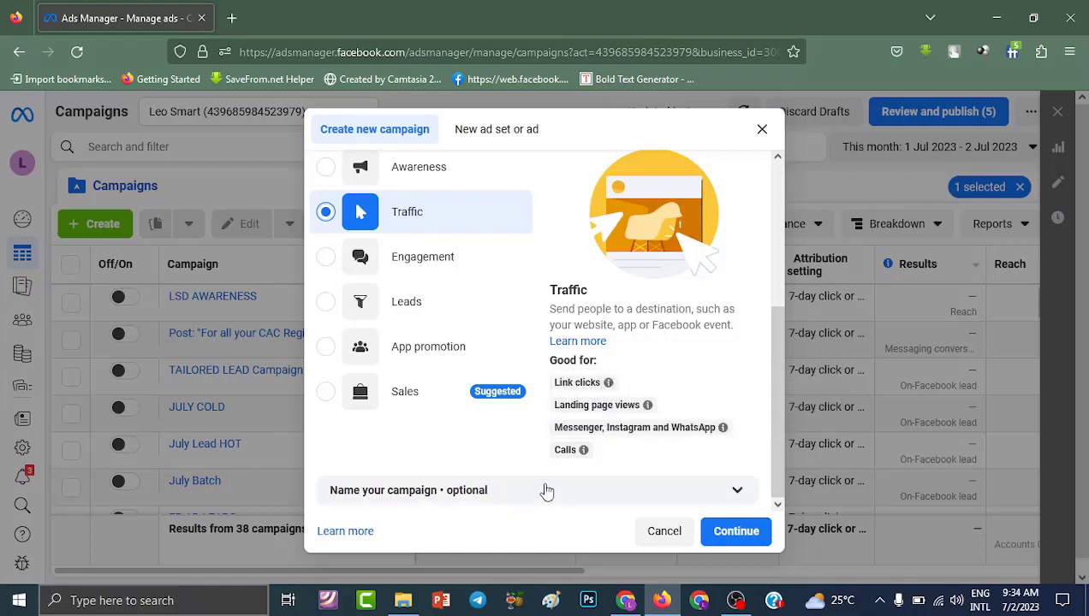
{"action": "mouse_move", "coordinate": [597, 449]}
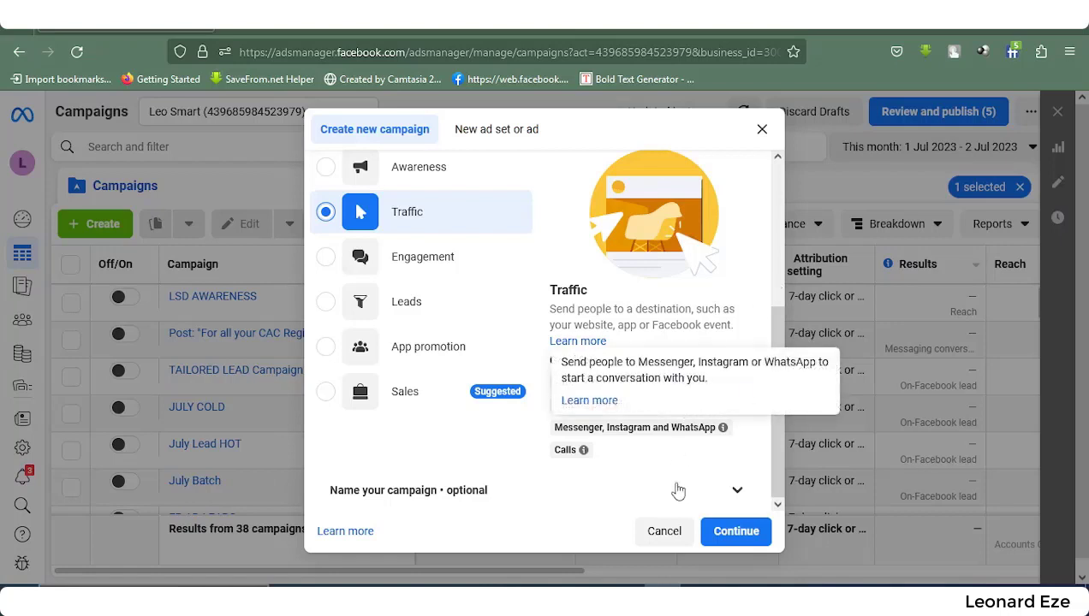
{"action": "left_click", "coordinate": [735, 530]}
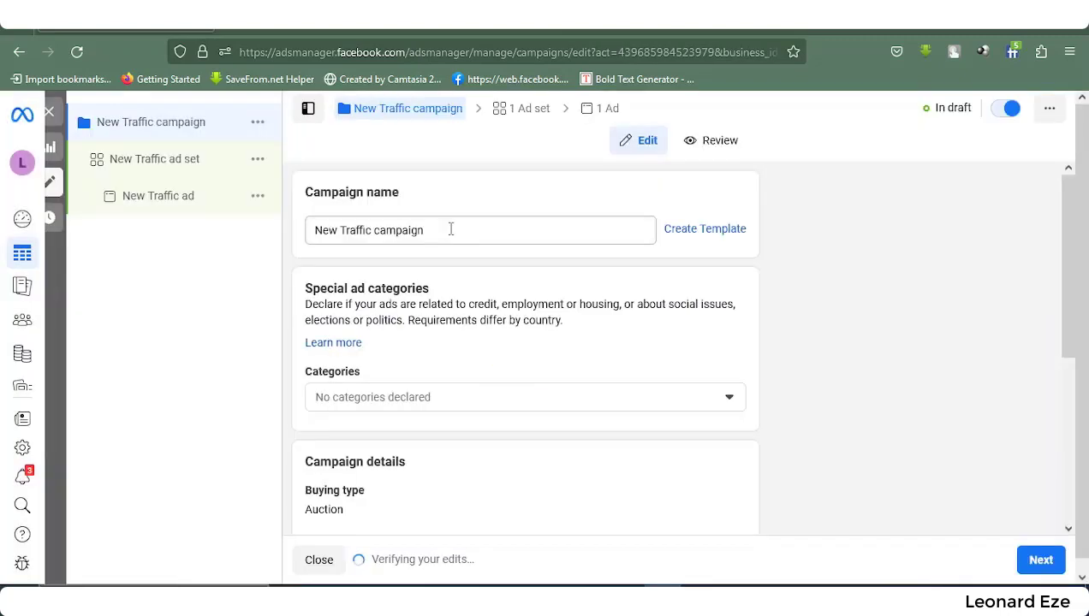
- Rename the new campaign as LSD TRAFFIC
{"action": "left_click_drag", "start_coordinate": [450, 230], "coordinate": [274, 237]}
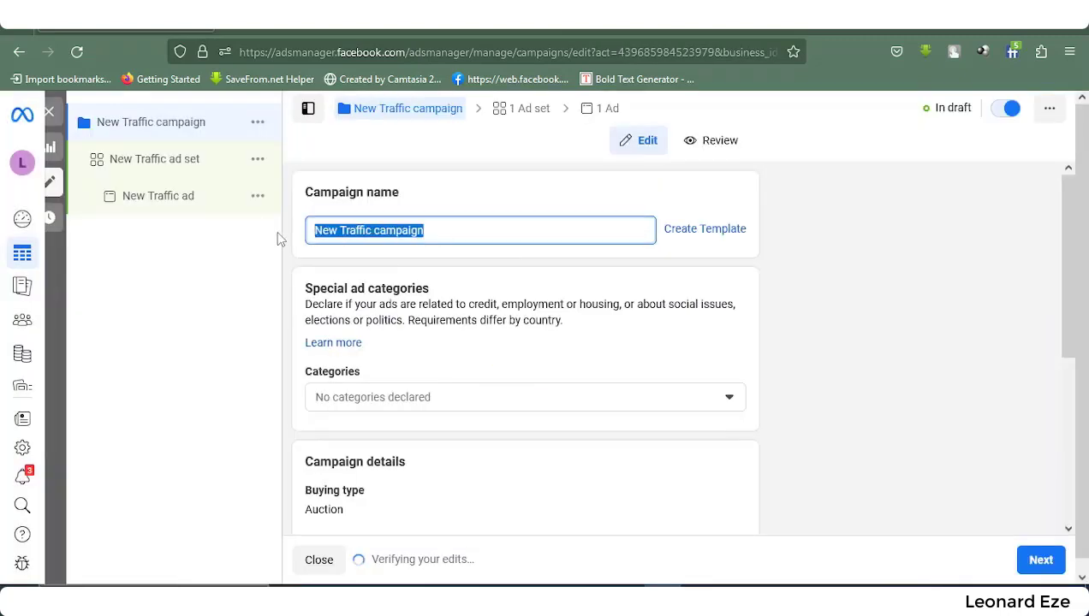
{"action": "type", "text": "LSD"}
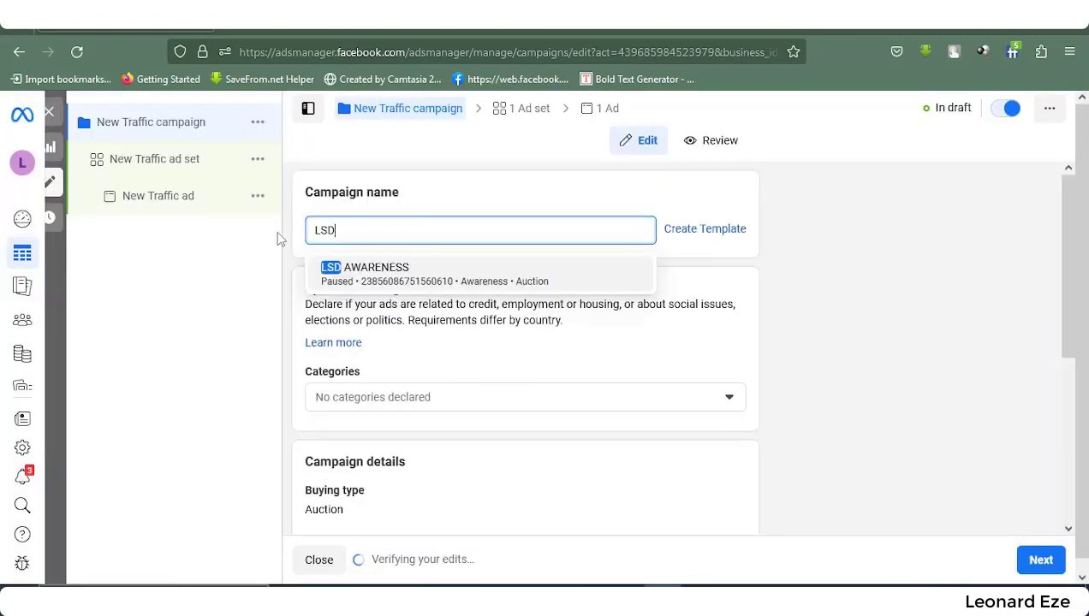
{"action": "type", "text": " TRAFF"}
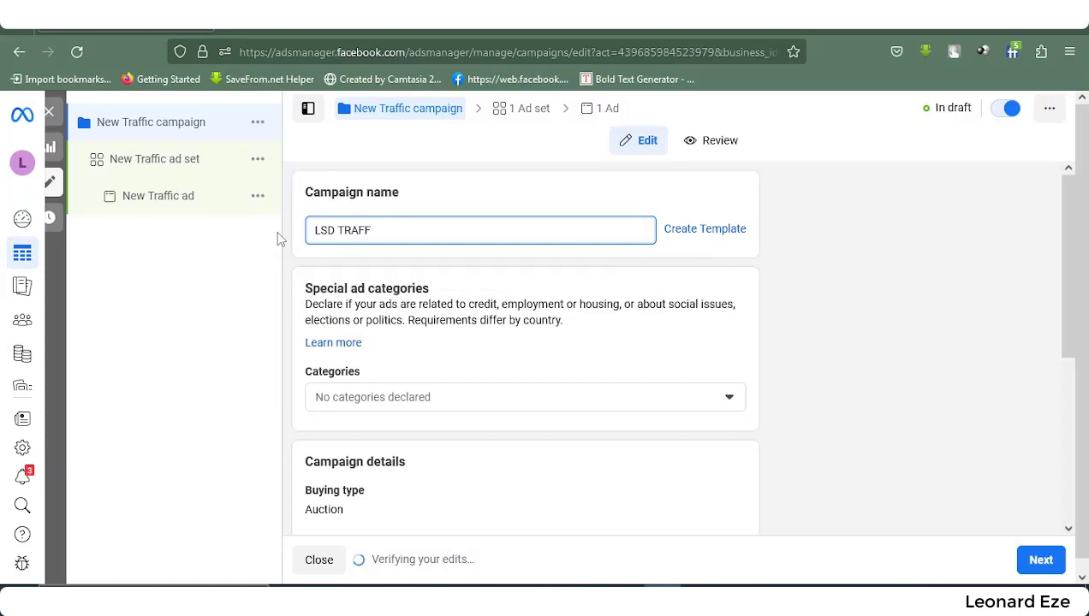
{"action": "type", "text": "IC"}
- Open the campaign's buying type for editing and keep it set to Auction
{"action": "scroll", "coordinate": [350, 285], "scroll_direction": "down", "scroll_amount": 1}
{"action": "scroll", "coordinate": [350, 291], "scroll_direction": "down", "scroll_amount": 2}
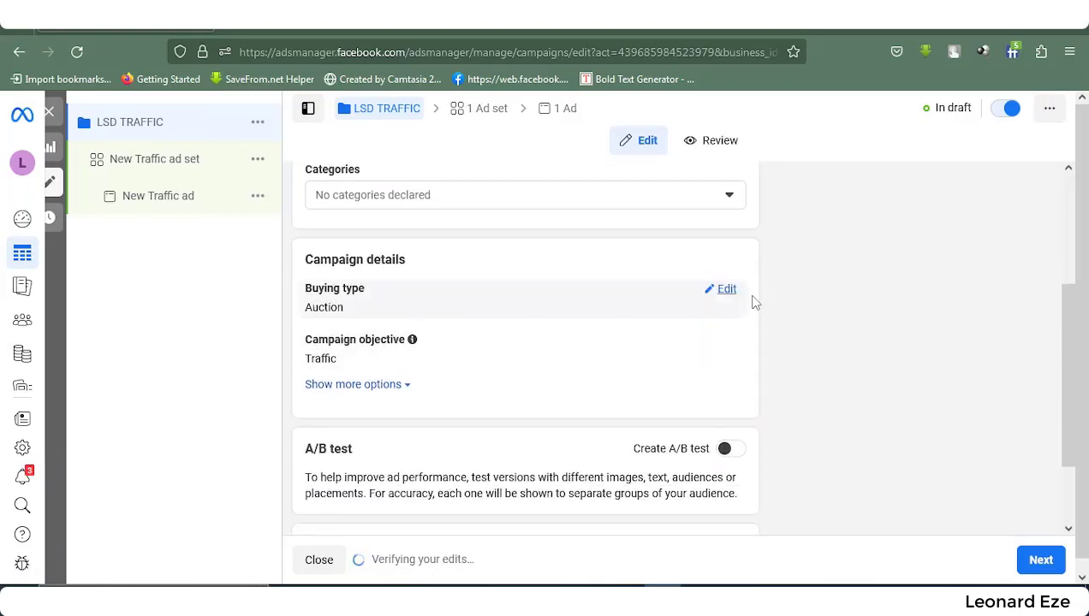
{"action": "left_click", "coordinate": [724, 290]}
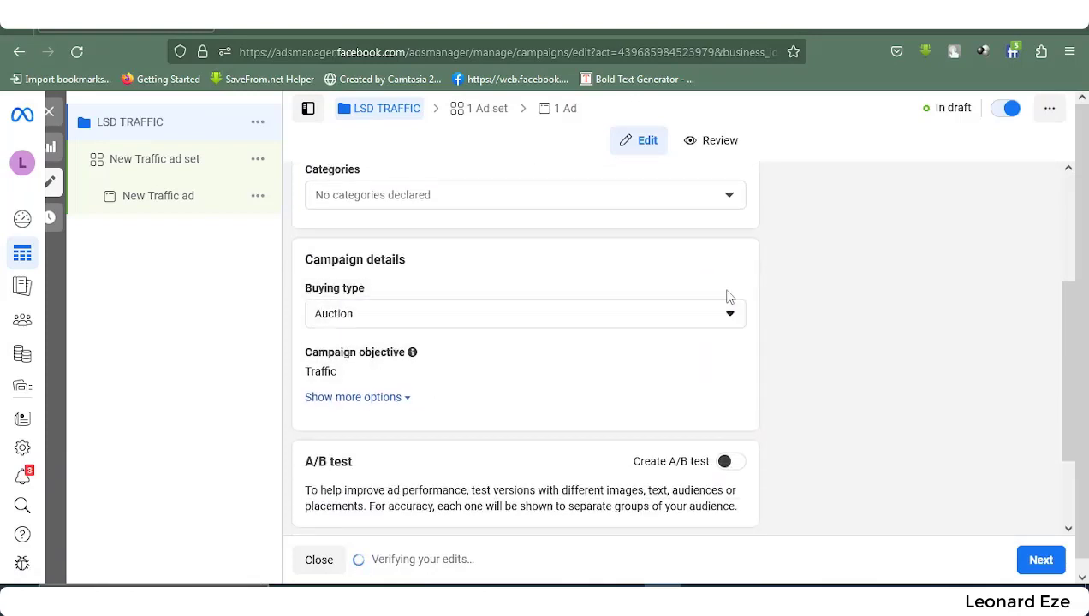
{"action": "left_click", "coordinate": [366, 323]}
{"action": "left_click", "coordinate": [359, 355]}
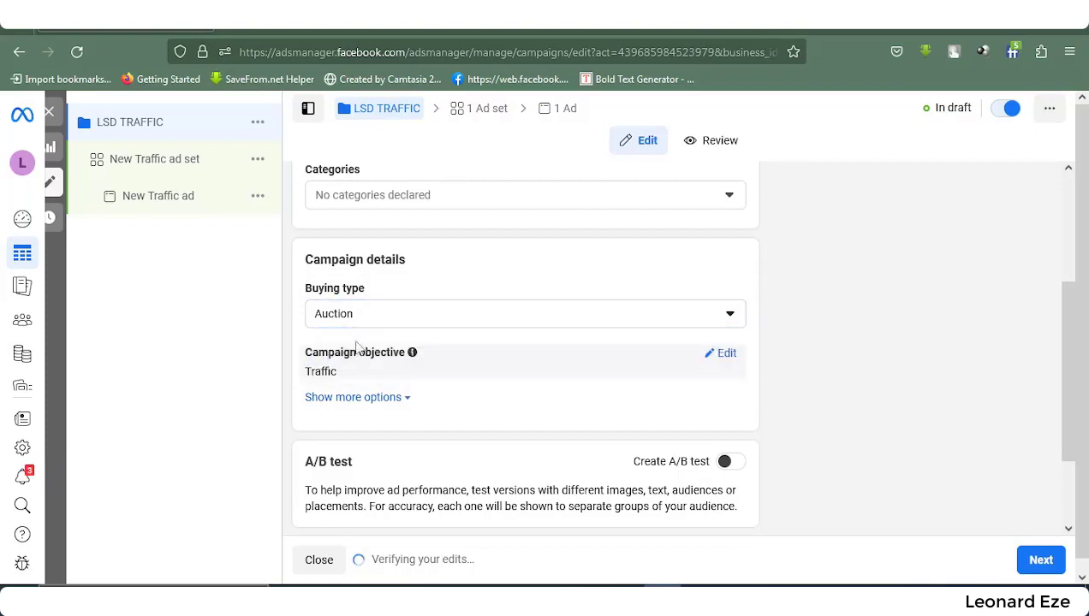
{"action": "left_click", "coordinate": [365, 322]}
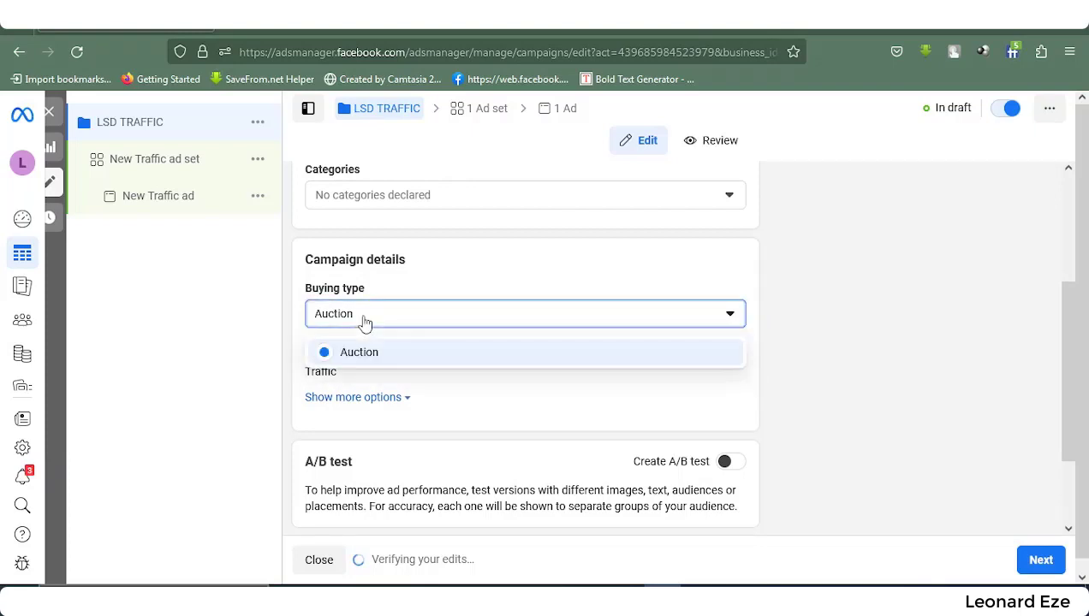
{"action": "scroll", "coordinate": [366, 322], "scroll_direction": "down", "scroll_amount": 1}
{"action": "left_click", "coordinate": [443, 249]}
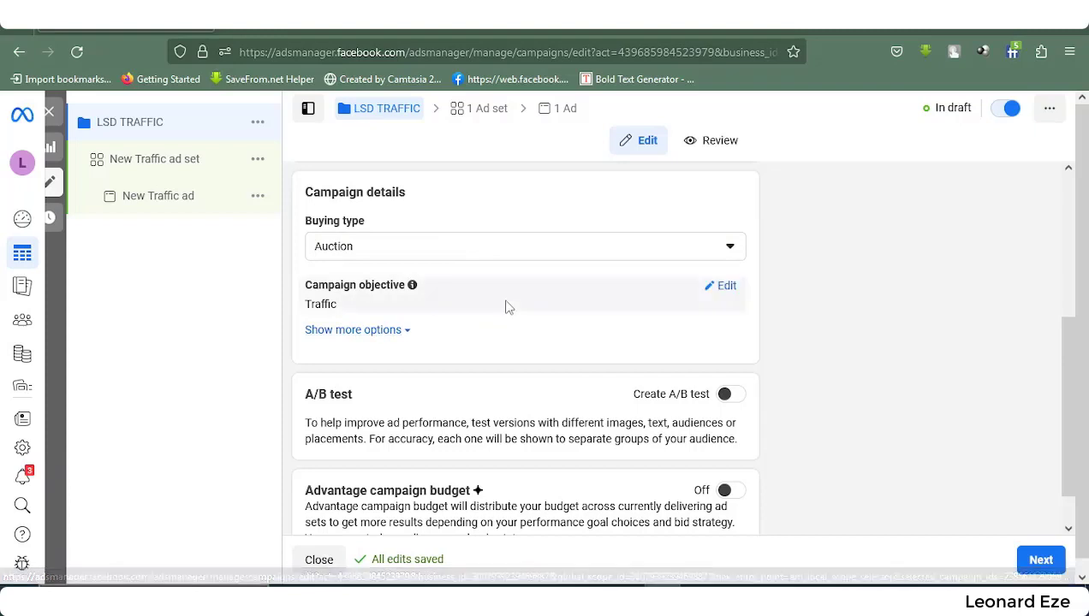
- Enable creation of an A/B test for the LSD TRAFFIC campaign
{"action": "scroll", "coordinate": [506, 308], "scroll_direction": "down", "scroll_amount": 1}
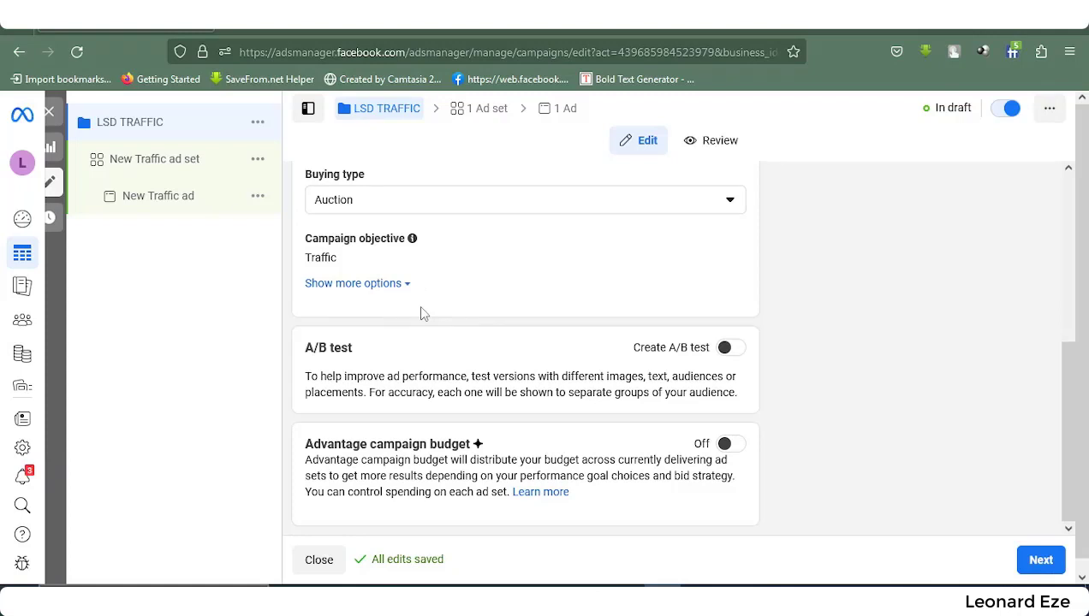
{"action": "scroll", "coordinate": [501, 341], "scroll_direction": "down", "scroll_amount": 1}
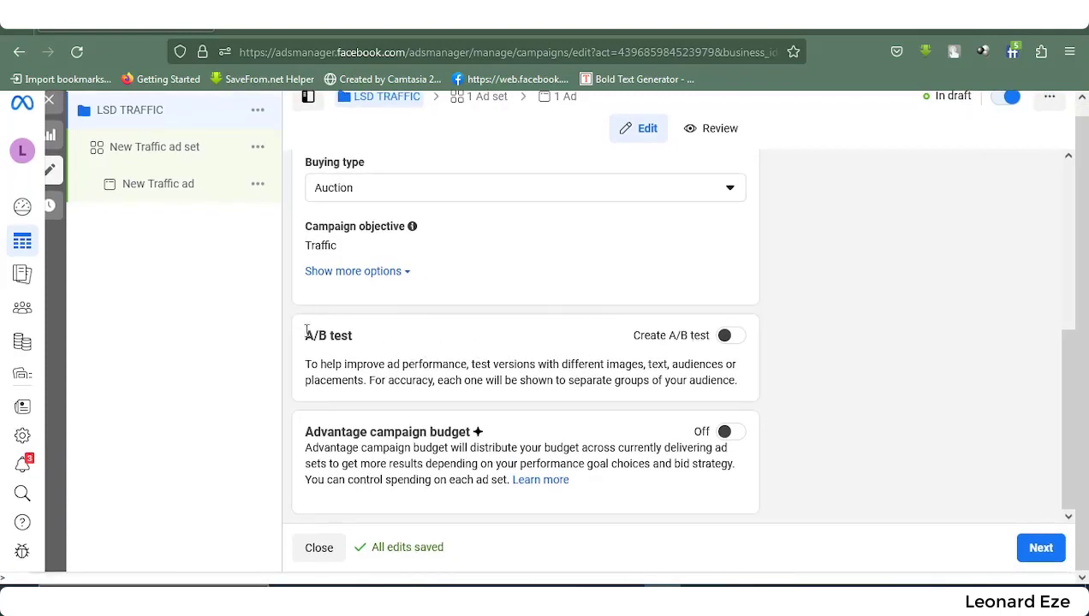
{"action": "left_click", "coordinate": [730, 337]}
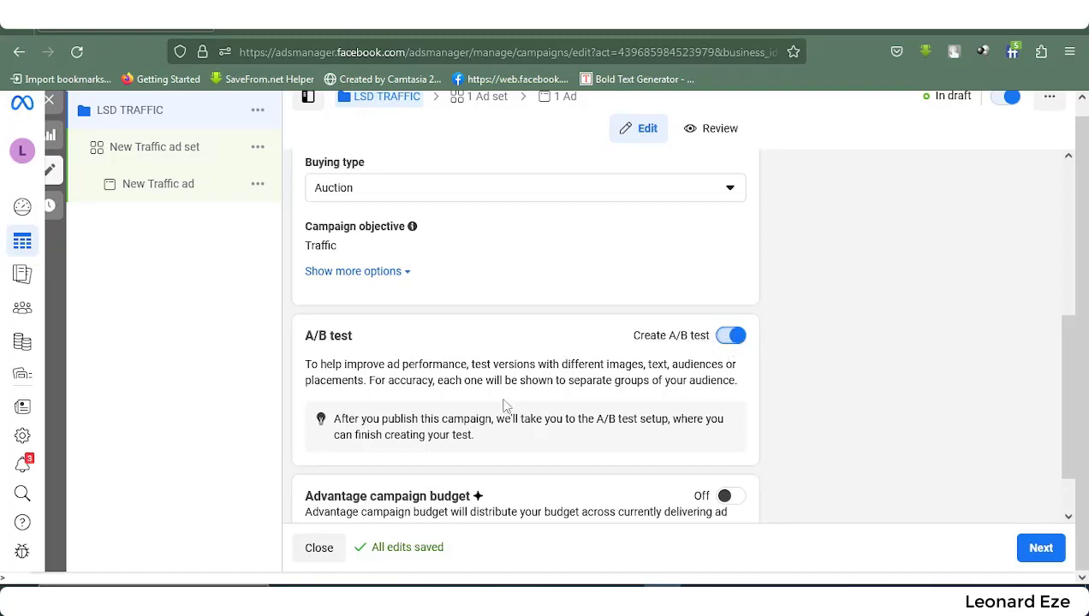
- Turn on the Advantage campaign budget and bring up its campaign budget settings
{"action": "scroll", "coordinate": [504, 404], "scroll_direction": "down", "scroll_amount": 1}
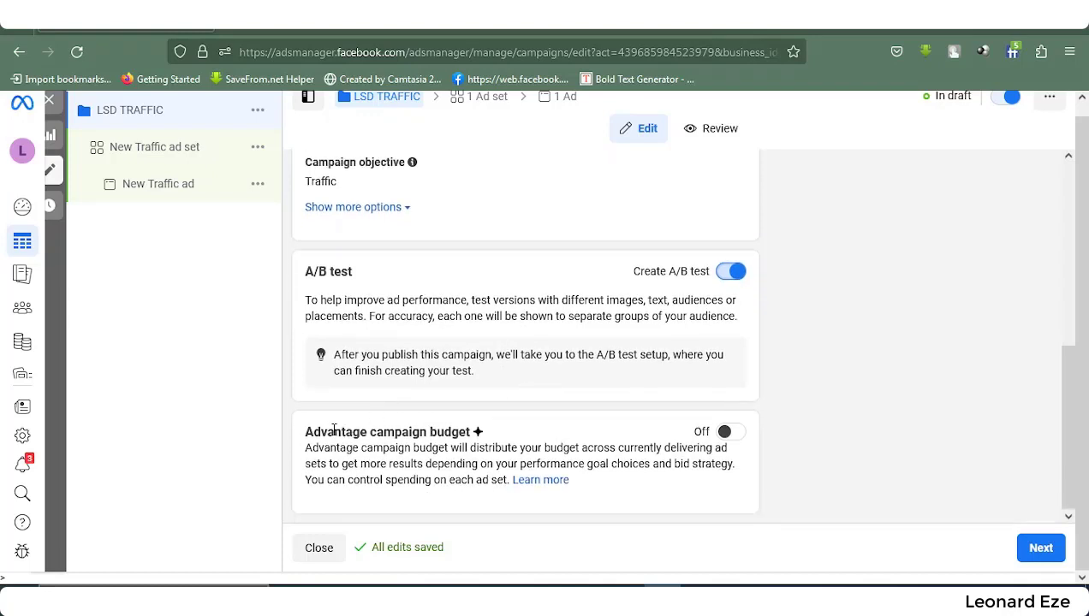
{"action": "left_click", "coordinate": [724, 432]}
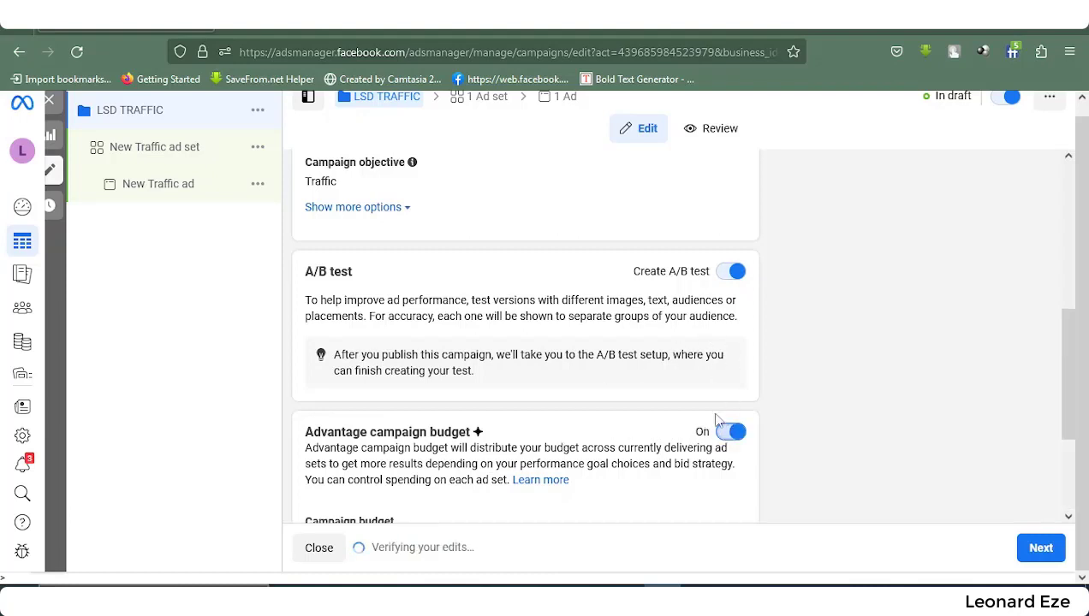
{"action": "scroll", "coordinate": [717, 417], "scroll_direction": "down", "scroll_amount": 2}
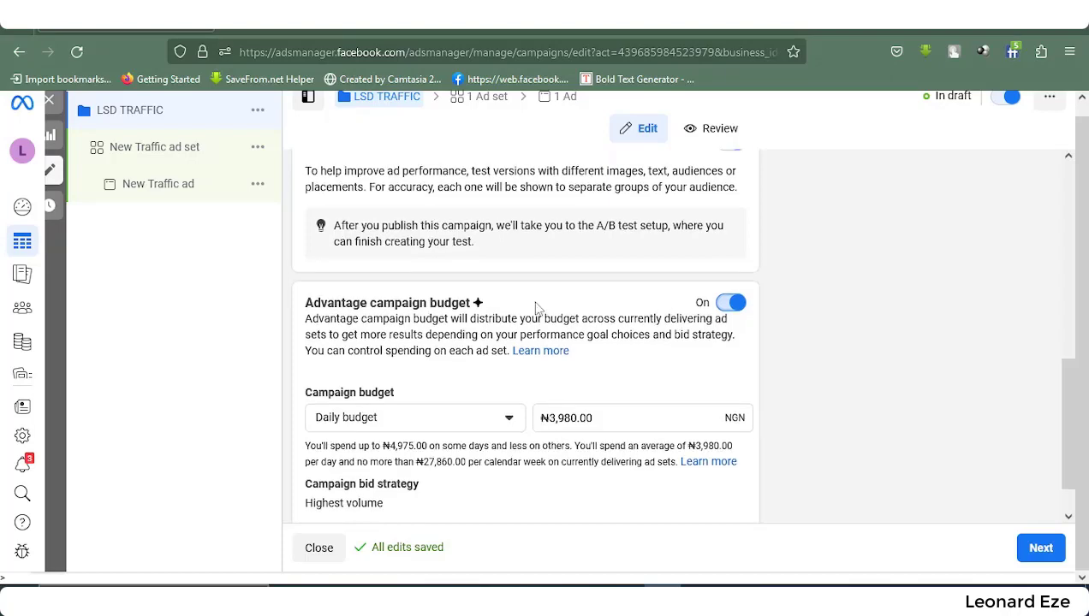
- Set the LSD TRAFFIC campaign's daily budget to ₦3,000.00
{"action": "scroll", "coordinate": [537, 309], "scroll_direction": "up", "scroll_amount": 4}
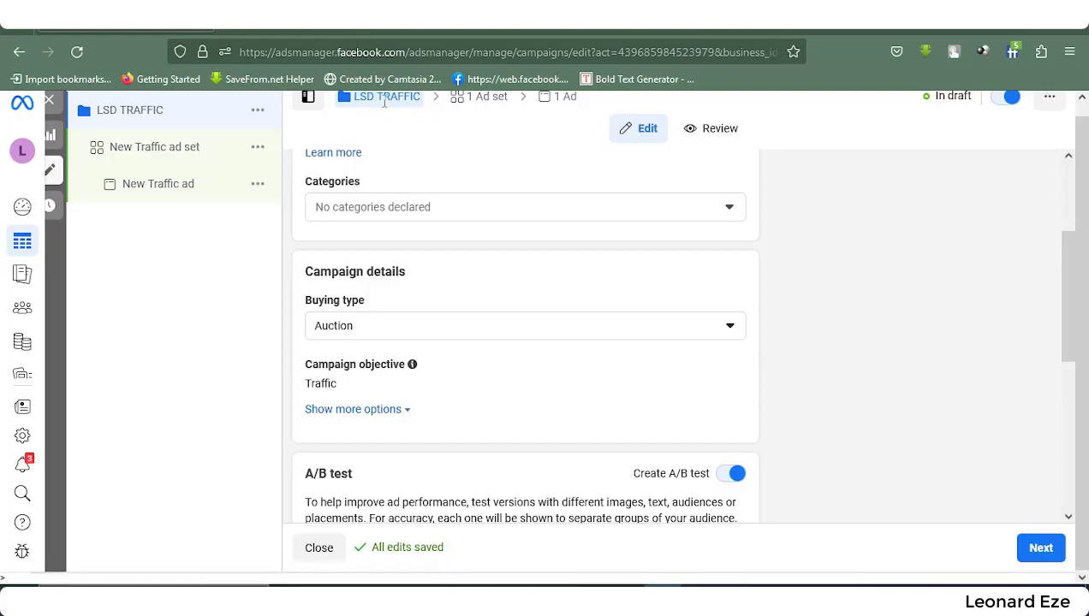
{"action": "scroll", "coordinate": [374, 196], "scroll_direction": "up", "scroll_amount": 2}
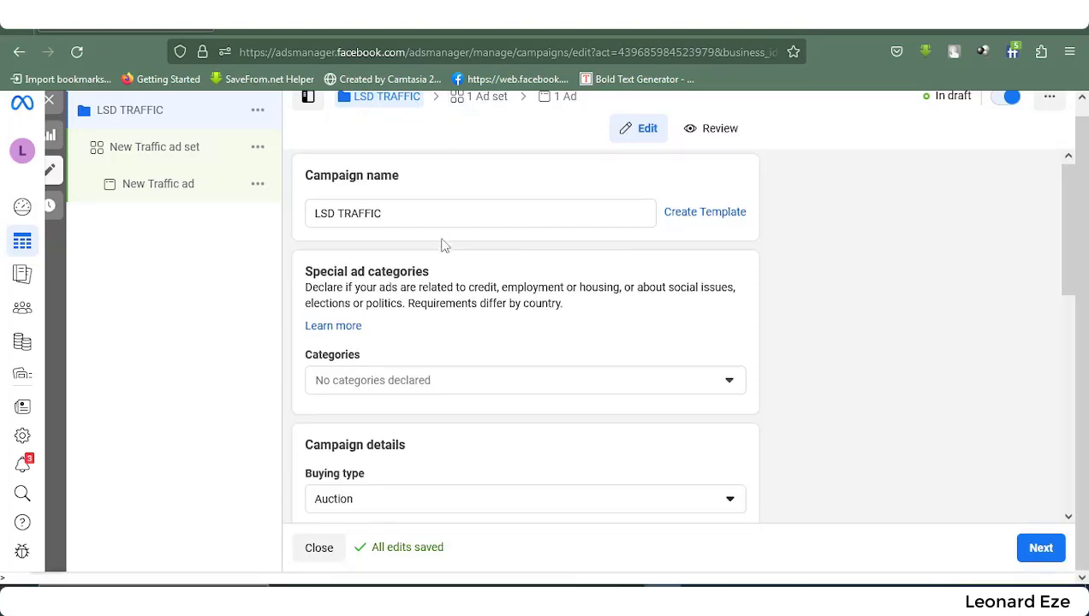
{"action": "scroll", "coordinate": [443, 242], "scroll_direction": "down", "scroll_amount": 5}
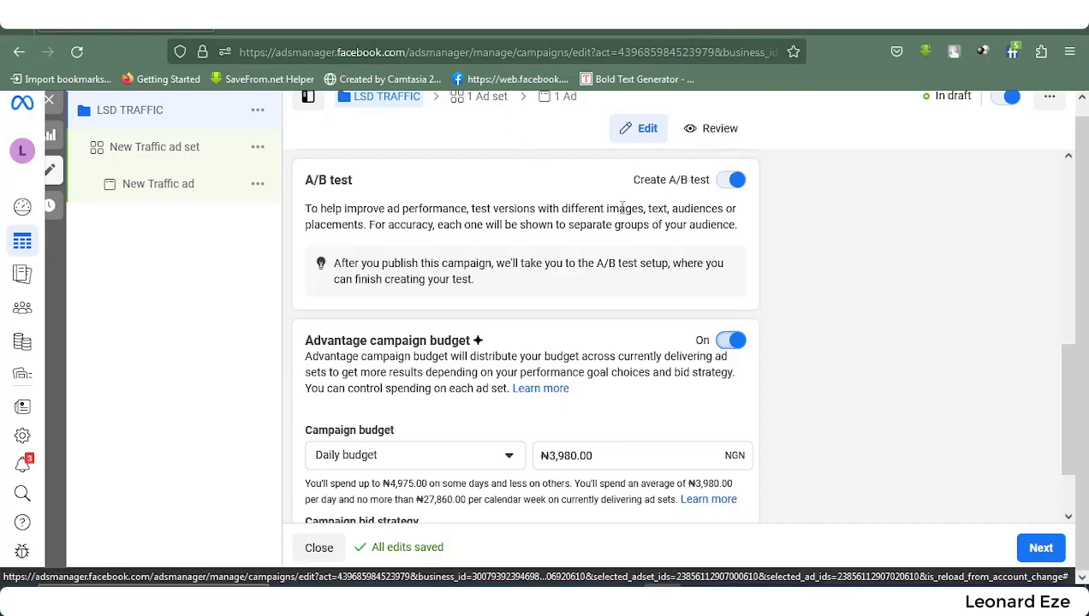
{"action": "scroll", "coordinate": [513, 394], "scroll_direction": "down", "scroll_amount": 2}
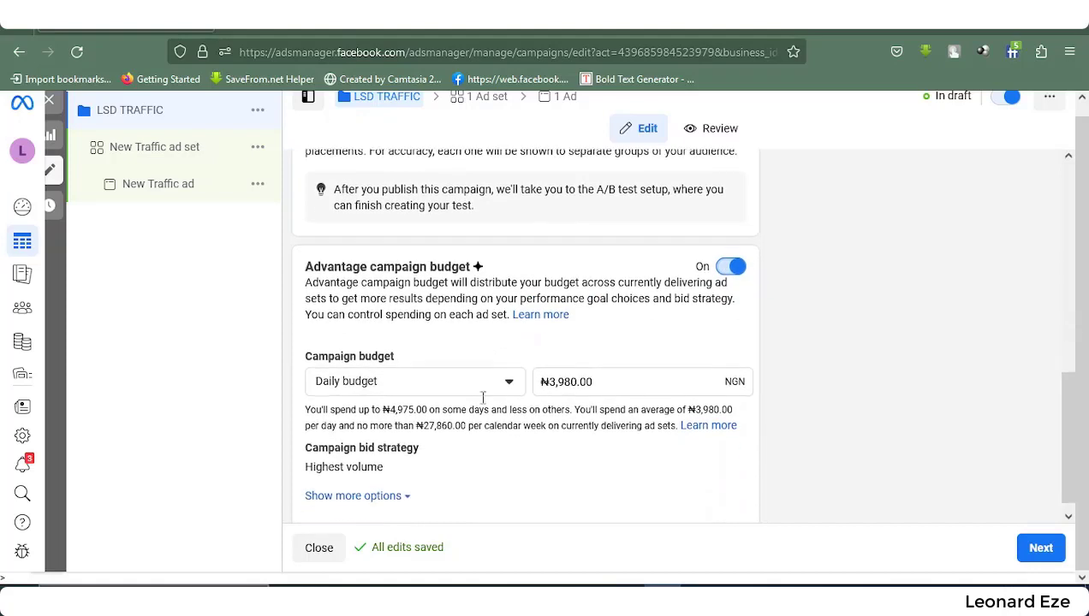
{"action": "left_click", "coordinate": [557, 365]}
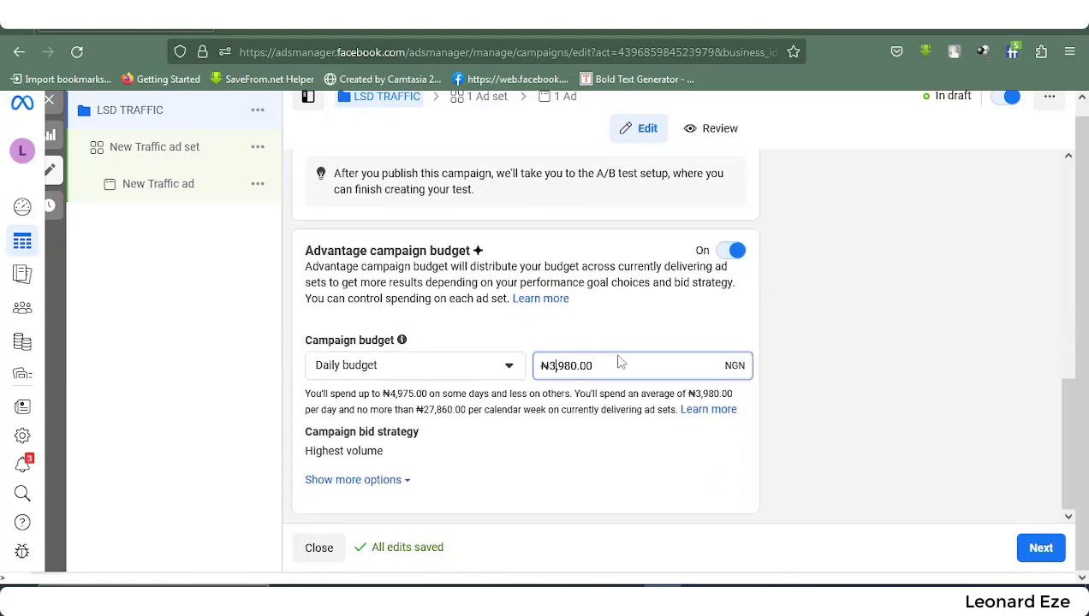
{"action": "key", "text": "BackSpace"}
{"action": "type", "text": "3"}
{"action": "key", "text": "BackSpace"}
{"action": "key", "text": "BackSpace"}
{"action": "key", "text": "BackSpace"}
{"action": "type", "text": "1"}
{"action": "key", "text": "BackSpace"}
{"action": "type", "text": "3"}
- Review the campaign name, special ad categories, campaign details, A/B test and Advantage campaign budget sections
{"action": "scroll", "coordinate": [417, 329], "scroll_direction": "up", "scroll_amount": 3}
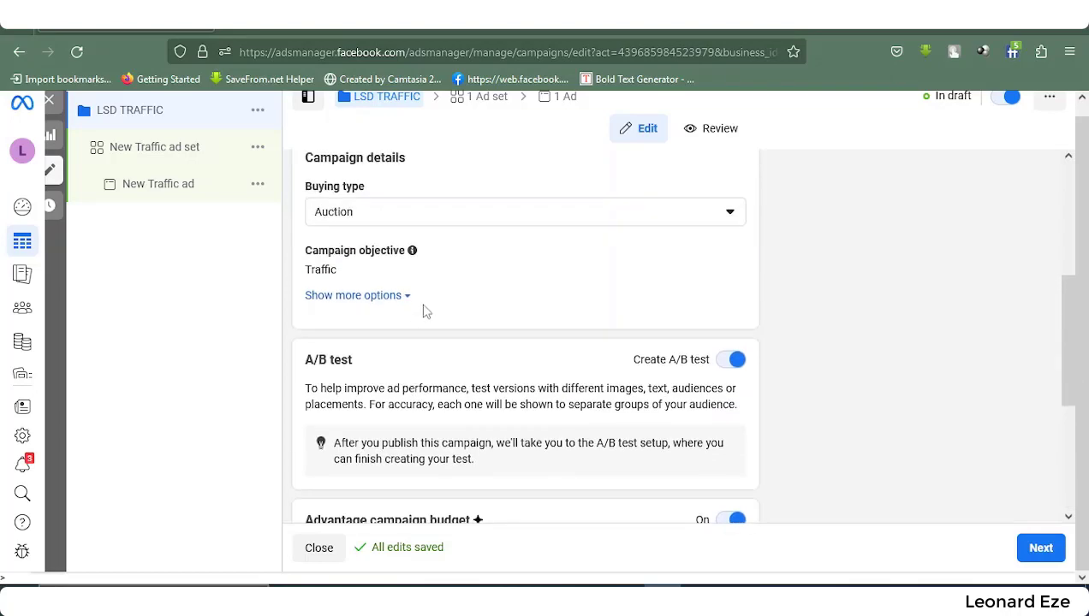
{"action": "scroll", "coordinate": [425, 311], "scroll_direction": "up", "scroll_amount": 4}
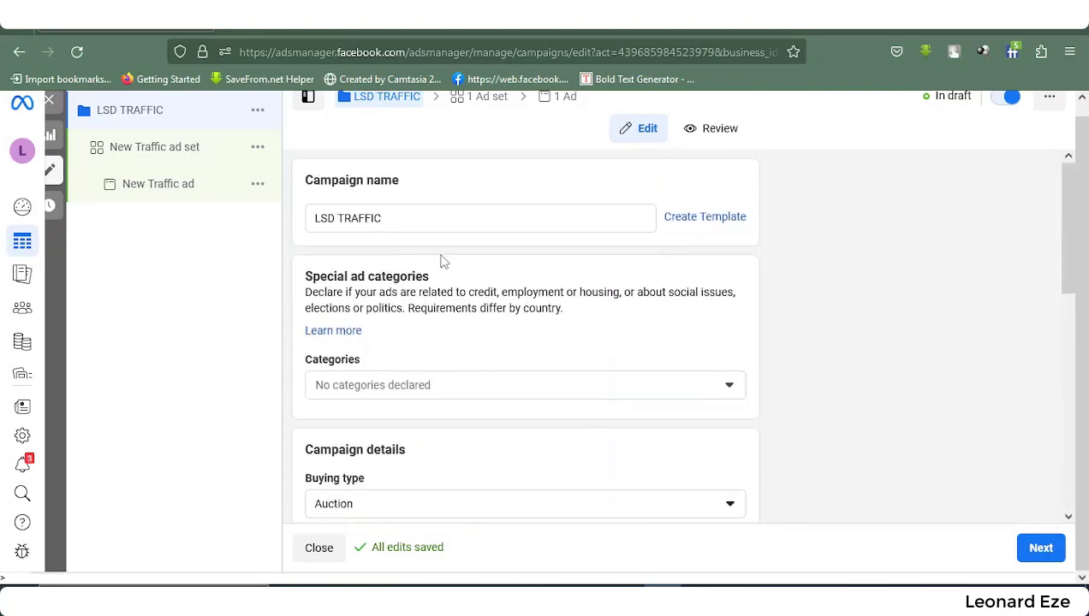
{"action": "scroll", "coordinate": [384, 175], "scroll_direction": "down", "scroll_amount": 4}
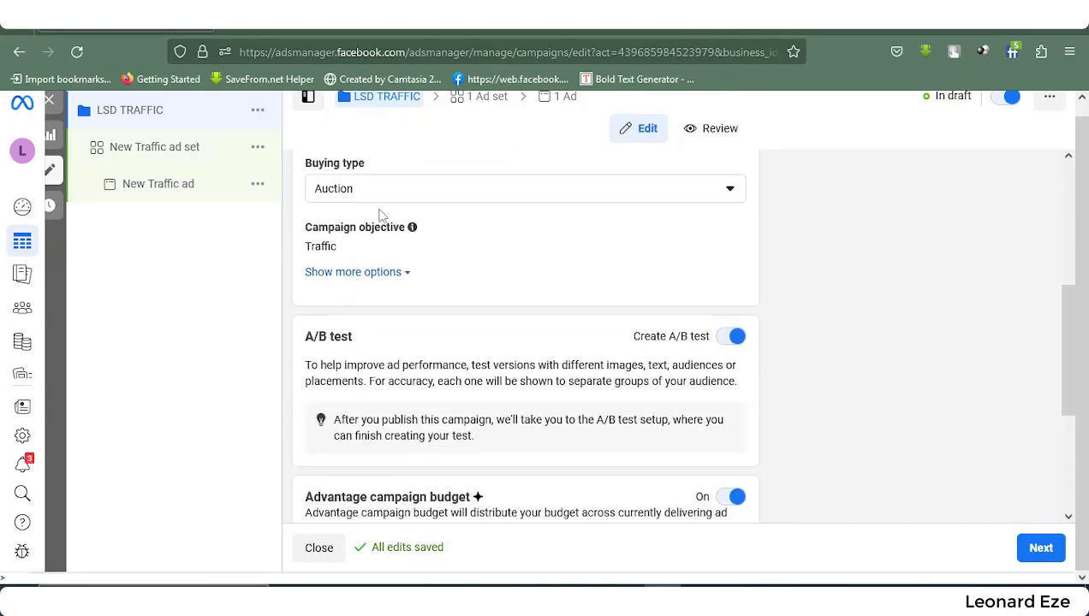
{"action": "scroll", "coordinate": [372, 227], "scroll_direction": "down", "scroll_amount": 1}
{"action": "scroll", "coordinate": [362, 242], "scroll_direction": "up", "scroll_amount": 2}
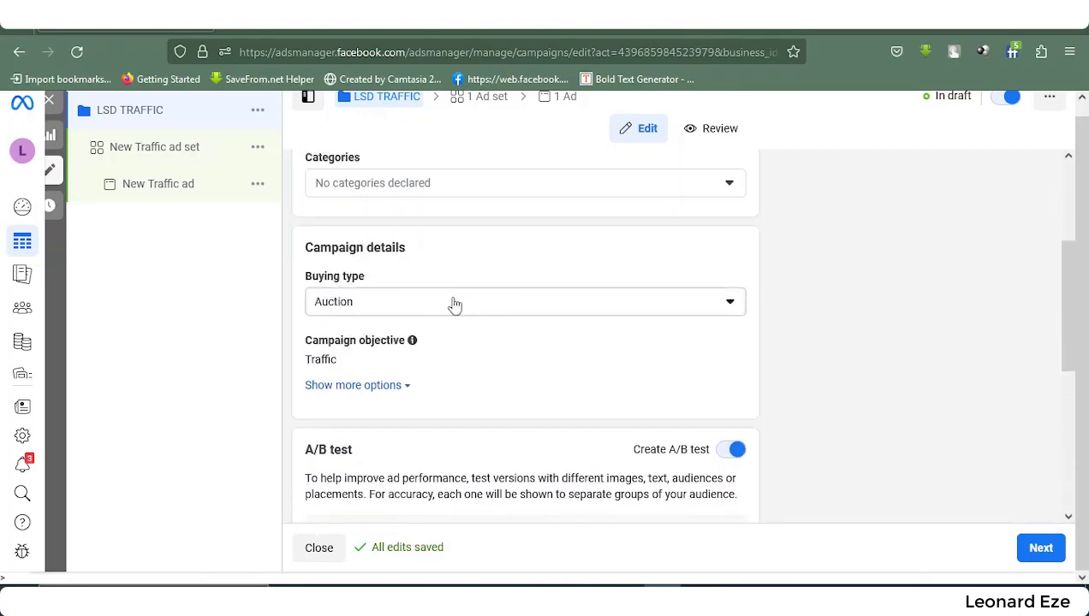
{"action": "scroll", "coordinate": [393, 295], "scroll_direction": "down", "scroll_amount": 2}
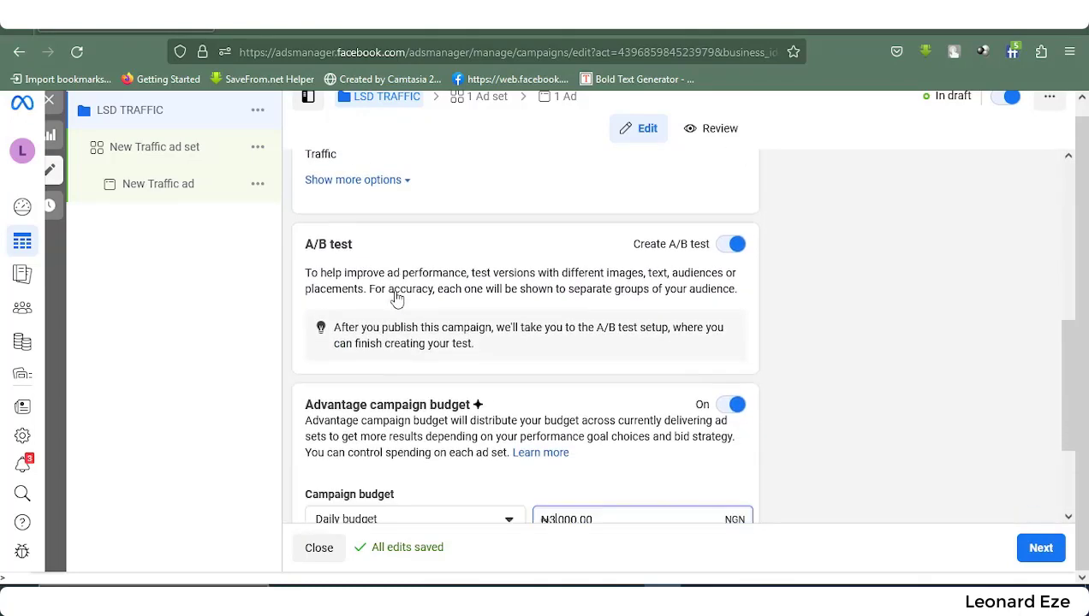
{"action": "scroll", "coordinate": [396, 297], "scroll_direction": "down", "scroll_amount": 1}
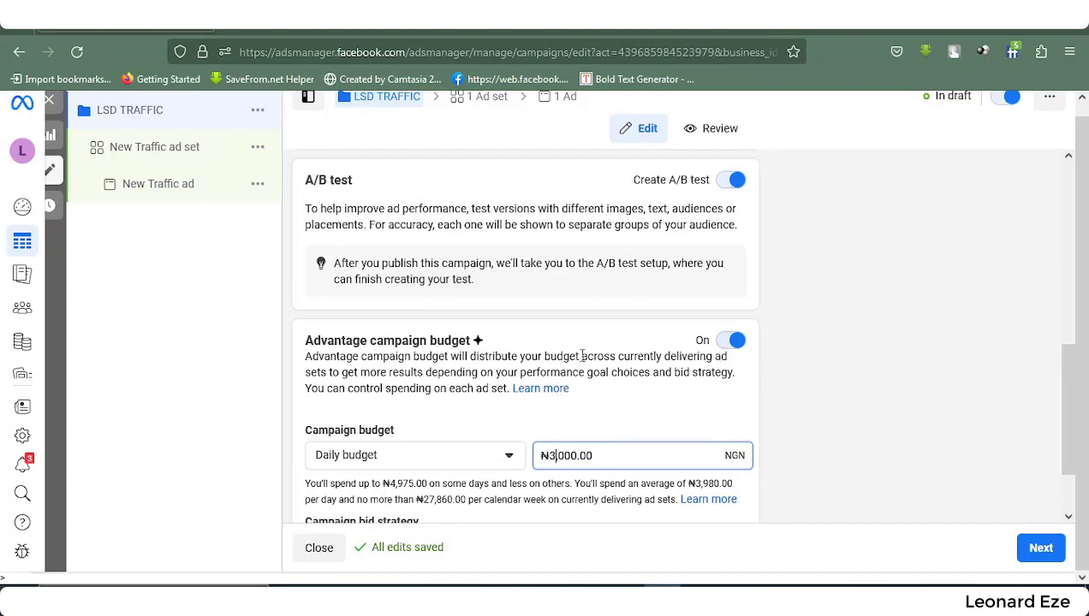
{"action": "scroll", "coordinate": [553, 361], "scroll_direction": "down", "scroll_amount": 1}
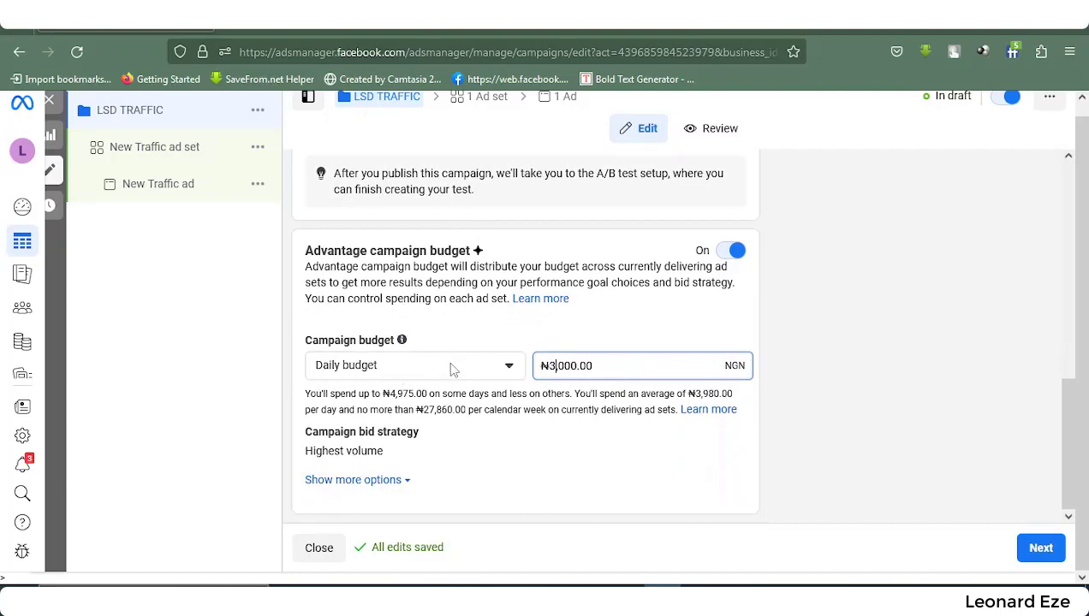
- Change the campaign budget type to Lifetime budget and set its amount to ₦10,300.00
{"action": "left_click", "coordinate": [495, 368]}
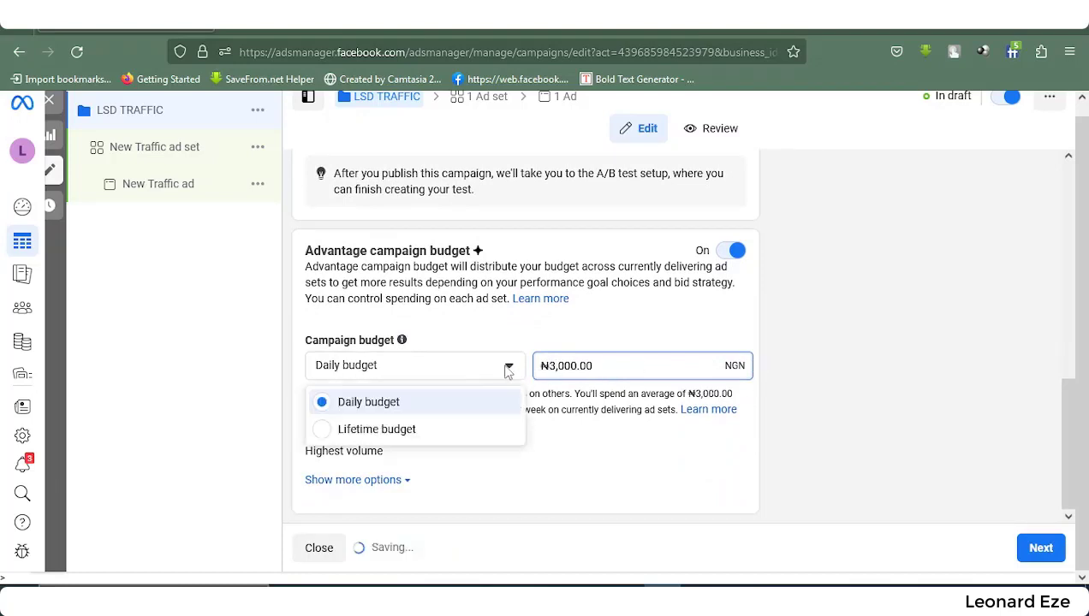
{"action": "left_click", "coordinate": [504, 368]}
{"action": "left_click", "coordinate": [505, 372]}
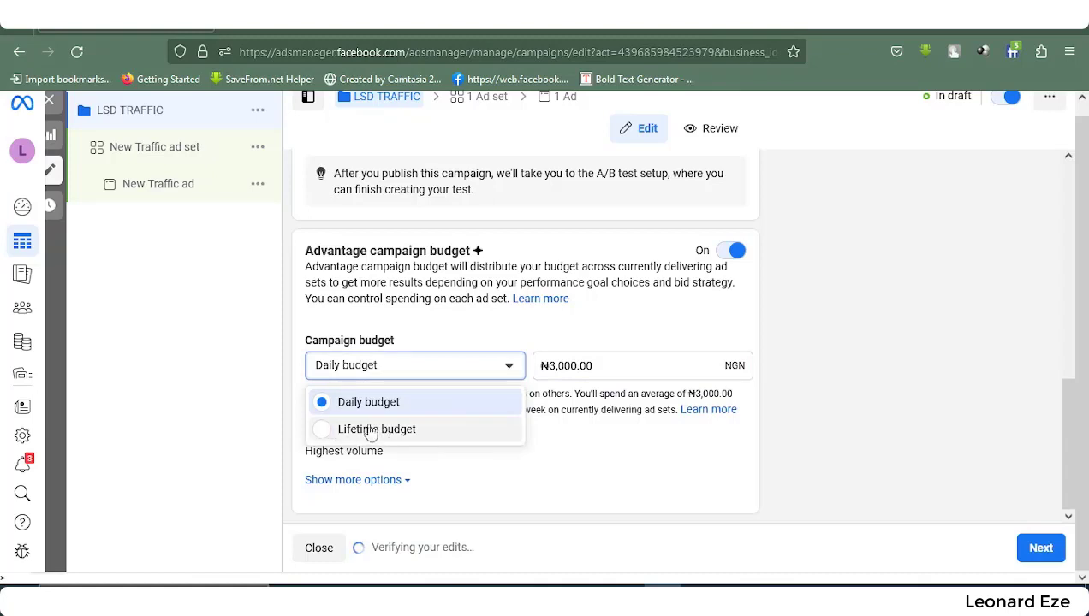
{"action": "left_click", "coordinate": [325, 432]}
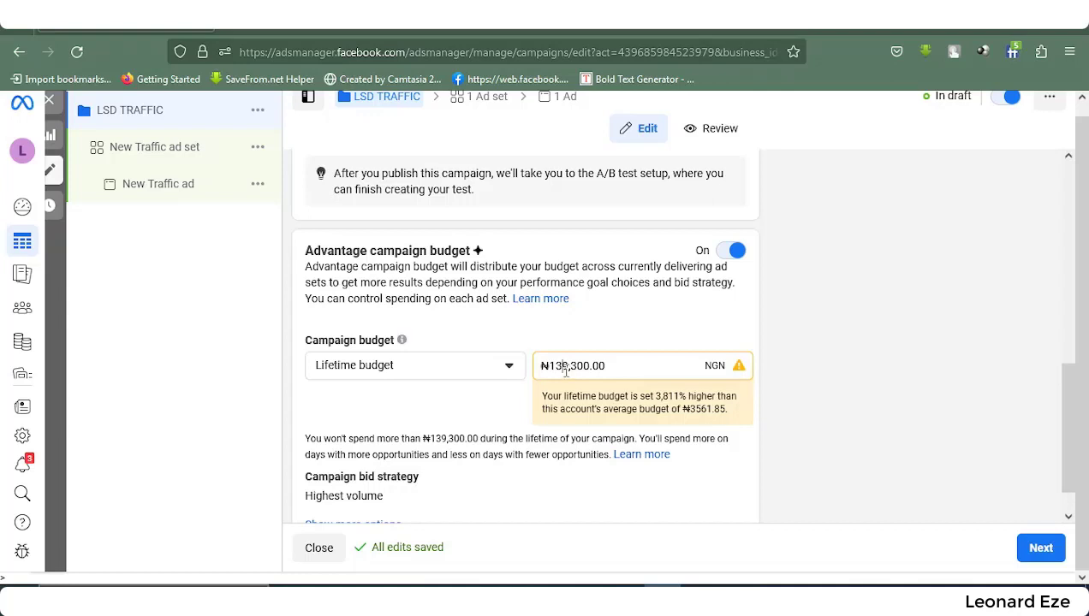
{"action": "key", "text": "Delete"}
{"action": "key", "text": "Delete"}
{"action": "key", "text": "BackSpace"}
{"action": "key", "text": "BackSpace"}
{"action": "key", "text": "BackSpace"}
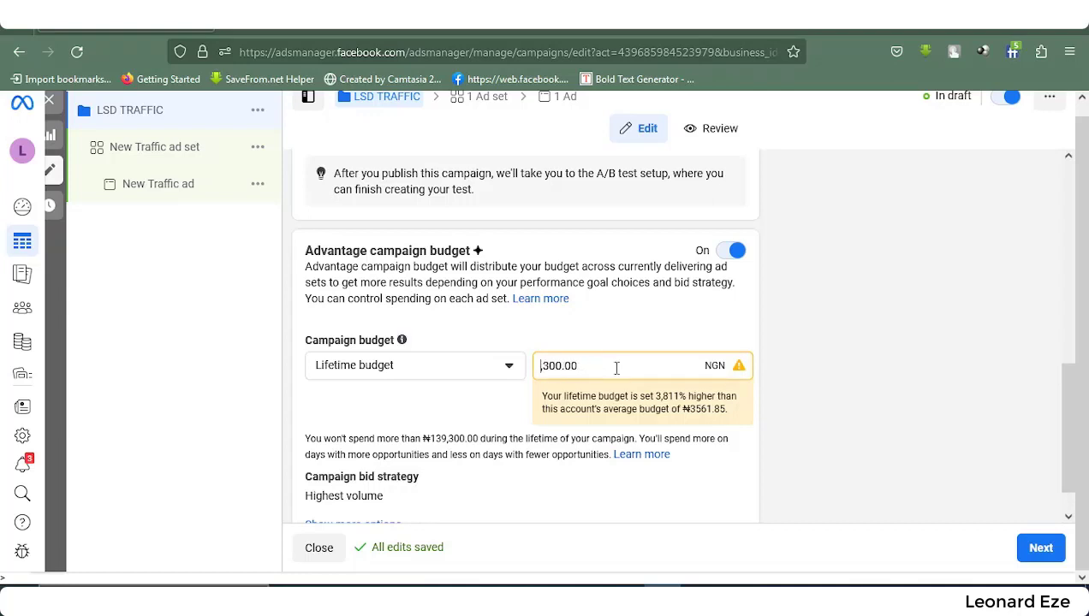
{"action": "type", "text": "10,"}
{"action": "left_click", "coordinate": [807, 357]}
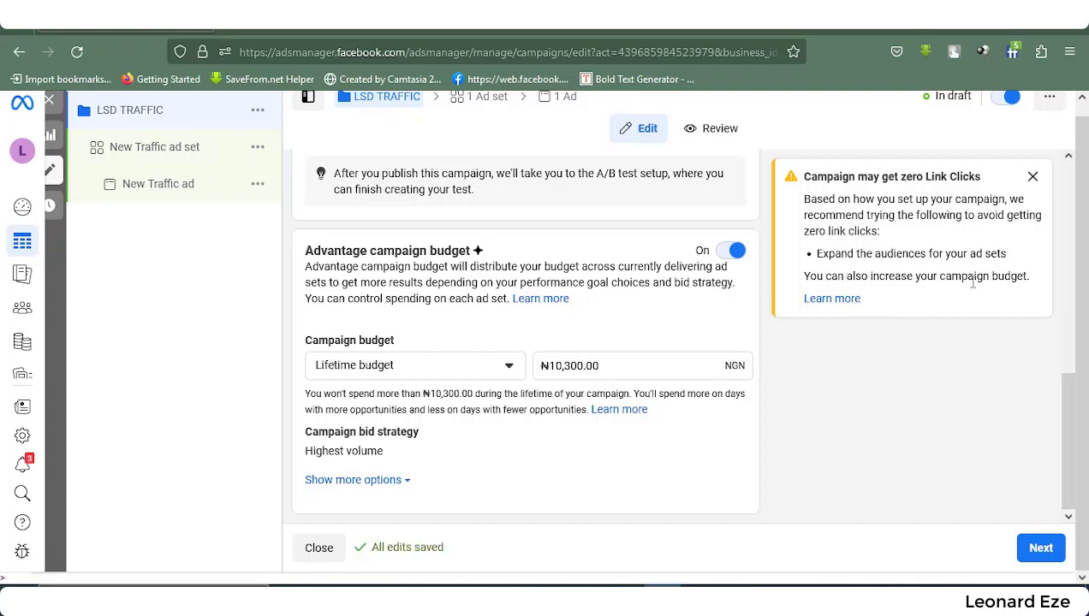
- Switch the campaign budget type back to Daily budget and set its amount to ₦3,000.00
{"action": "left_click", "coordinate": [439, 370]}
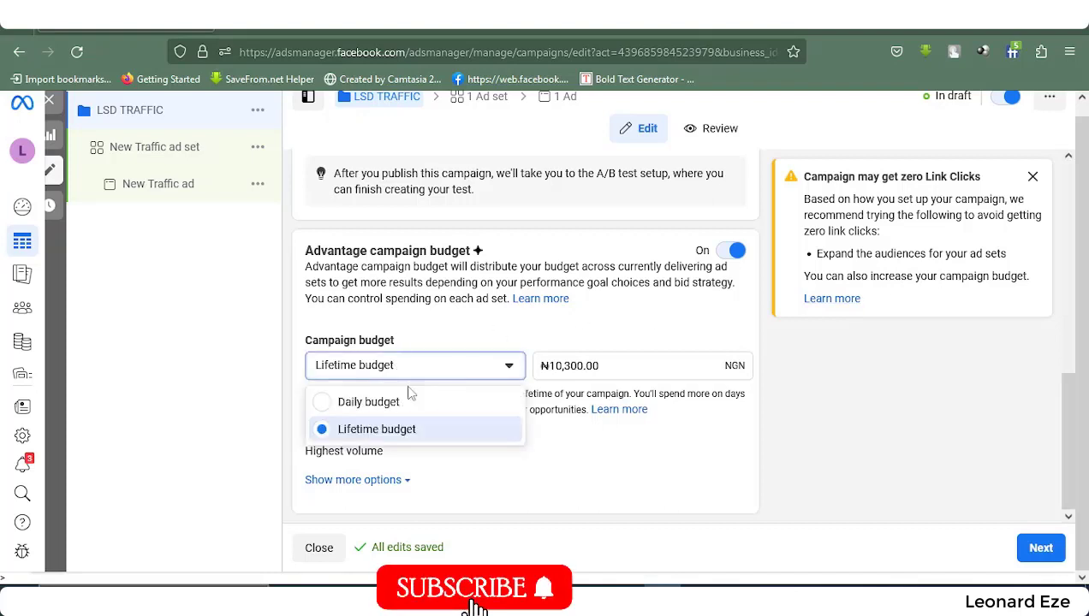
{"action": "left_click", "coordinate": [368, 402]}
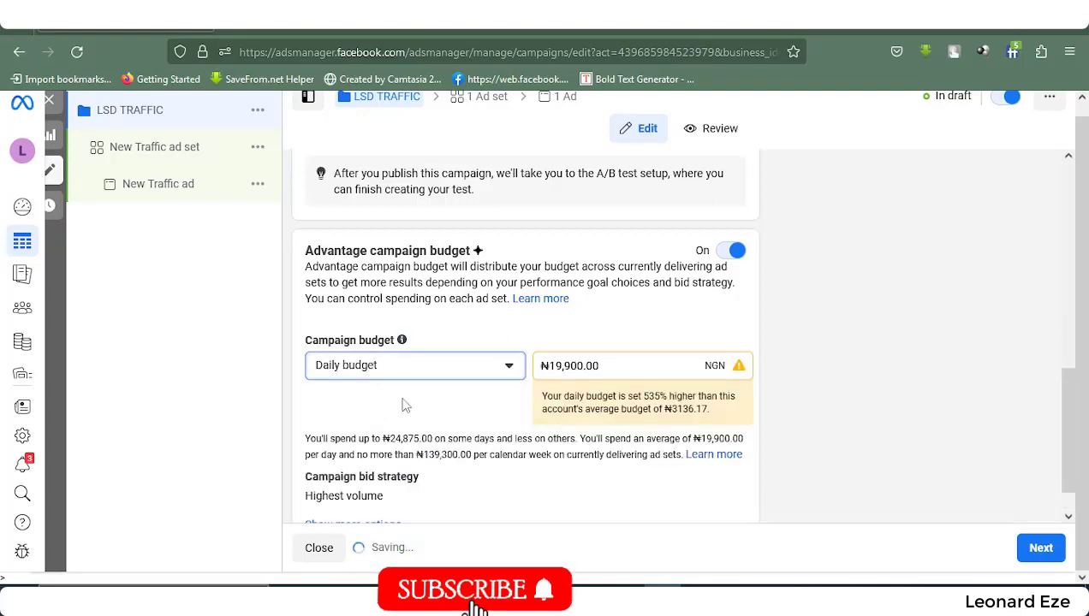
{"action": "left_click", "coordinate": [571, 366]}
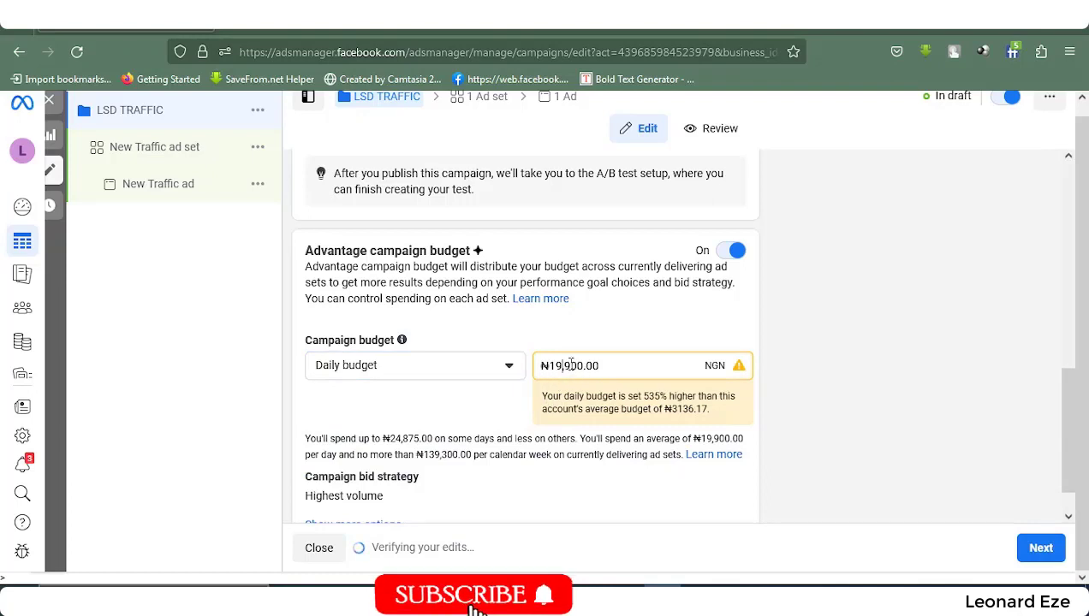
{"action": "key", "text": "BackSpace"}
{"action": "key", "text": "BackSpace"}
{"action": "key", "text": "BackSpace"}
{"action": "key", "text": "BackSpace"}
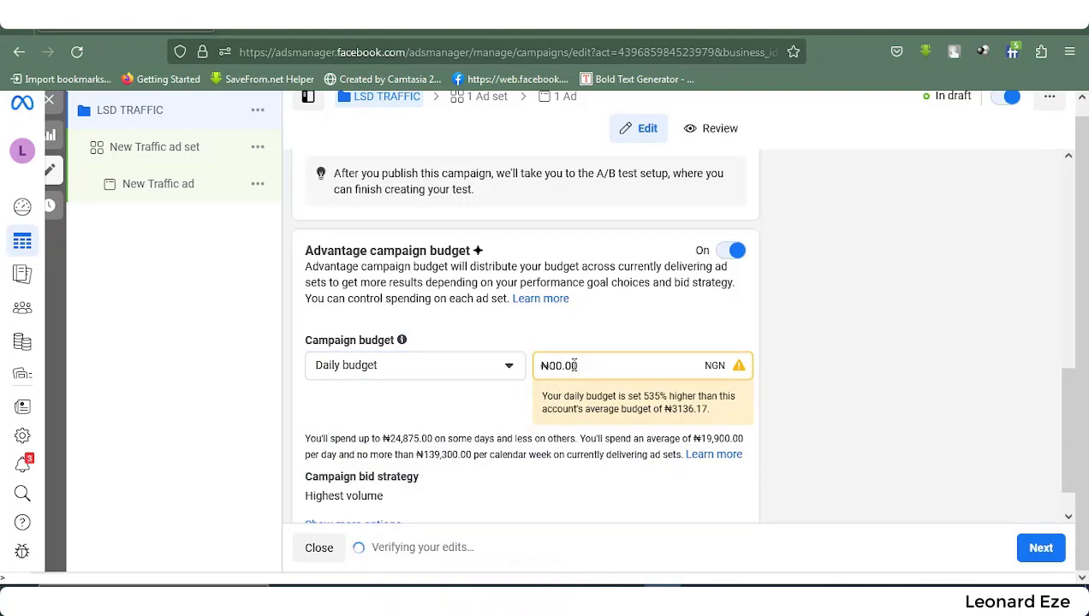
{"action": "type", "text": "30"}
{"action": "left_click", "coordinate": [834, 281]}
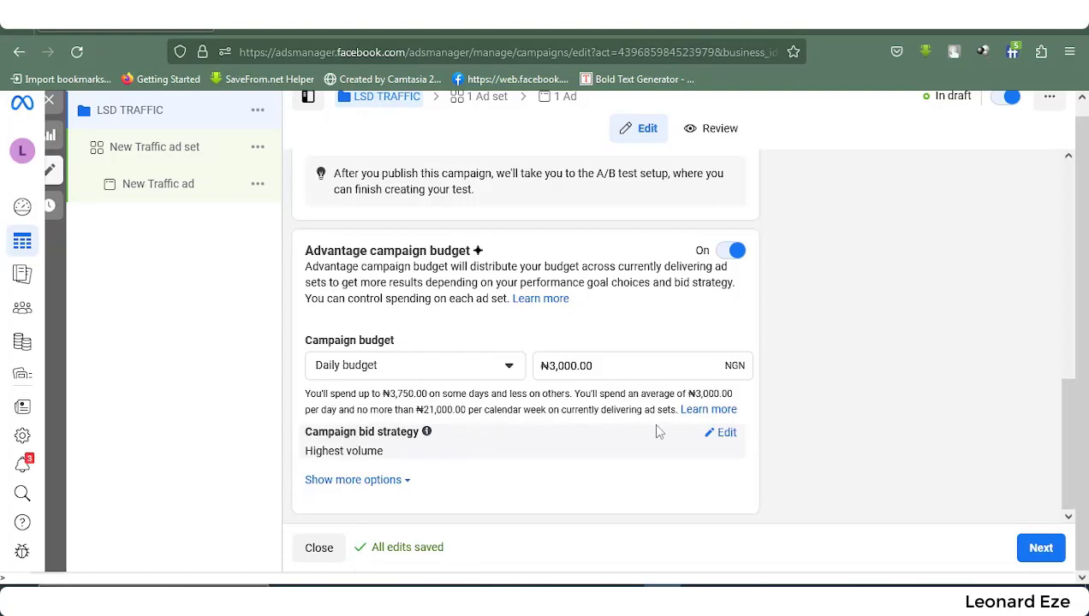
- Open the campaign bid strategy for editing, examine the available strategies including Bid cap, and keep Highest volume
{"action": "left_click", "coordinate": [723, 433]}
{"action": "left_click", "coordinate": [394, 461]}
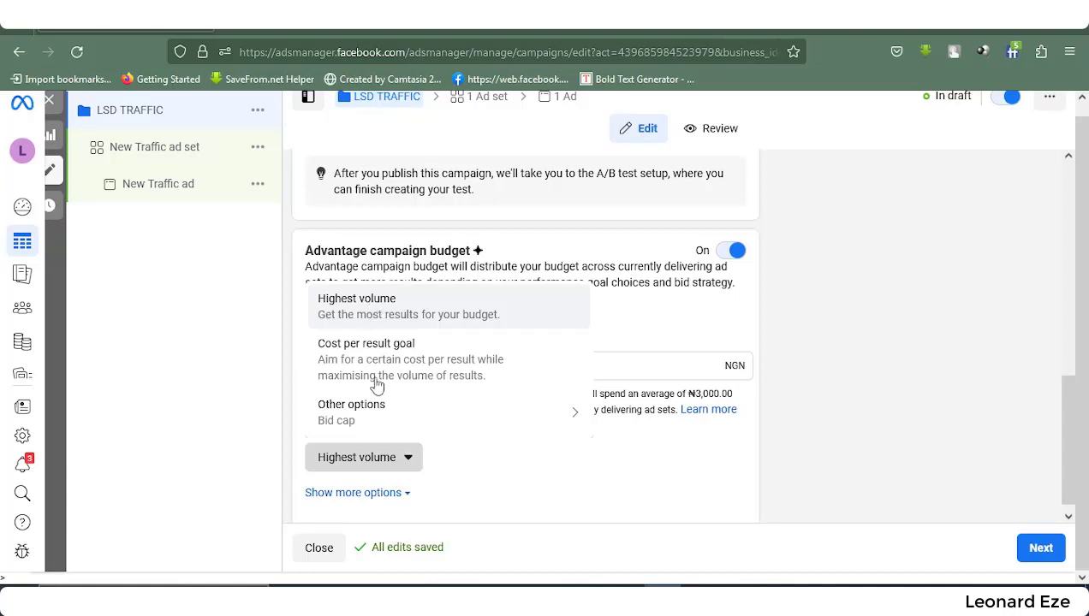
{"action": "mouse_move", "coordinate": [356, 421]}
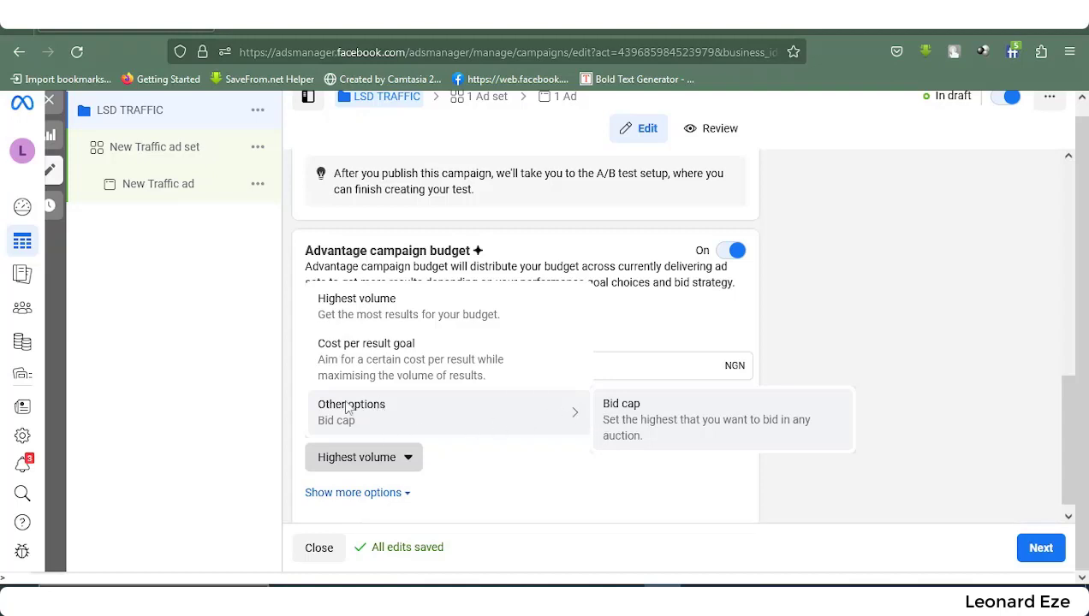
{"action": "mouse_move", "coordinate": [432, 421]}
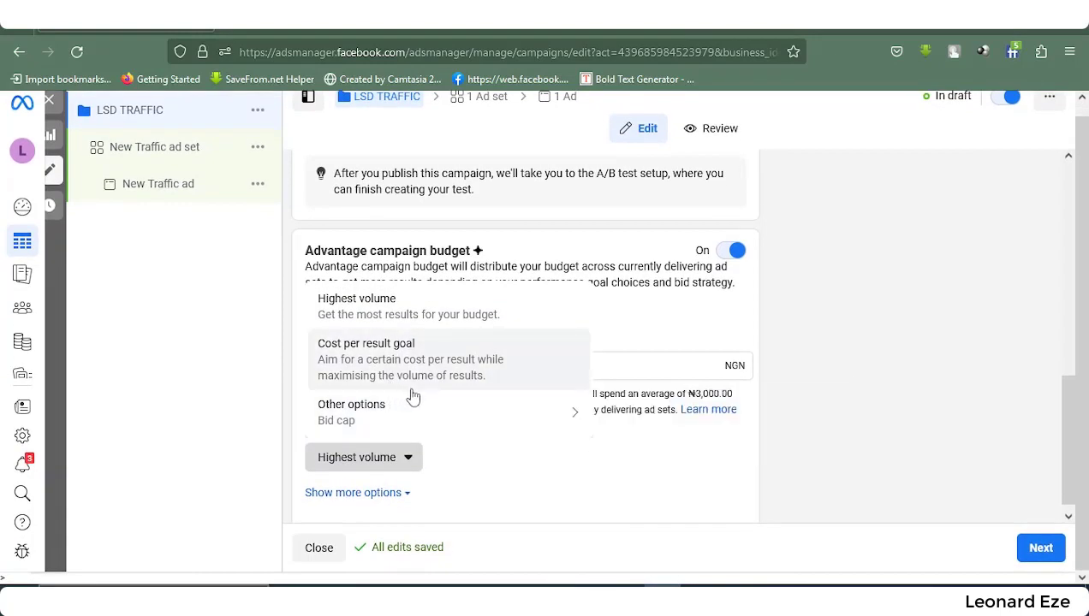
{"action": "left_click", "coordinate": [357, 466]}
{"action": "left_click", "coordinate": [357, 466]}
{"action": "left_click", "coordinate": [356, 466]}
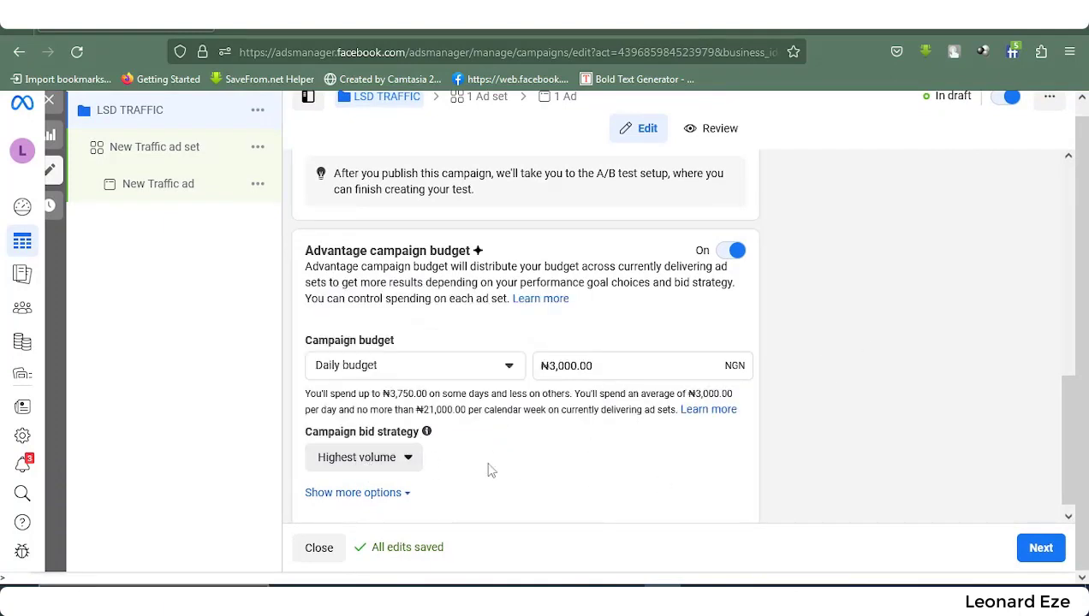
- Show the additional Advantage campaign budget options, including ad scheduling, and continue to the ad set settings
{"action": "scroll", "coordinate": [528, 450], "scroll_direction": "down", "scroll_amount": 1}
{"action": "left_click", "coordinate": [1021, 548]}
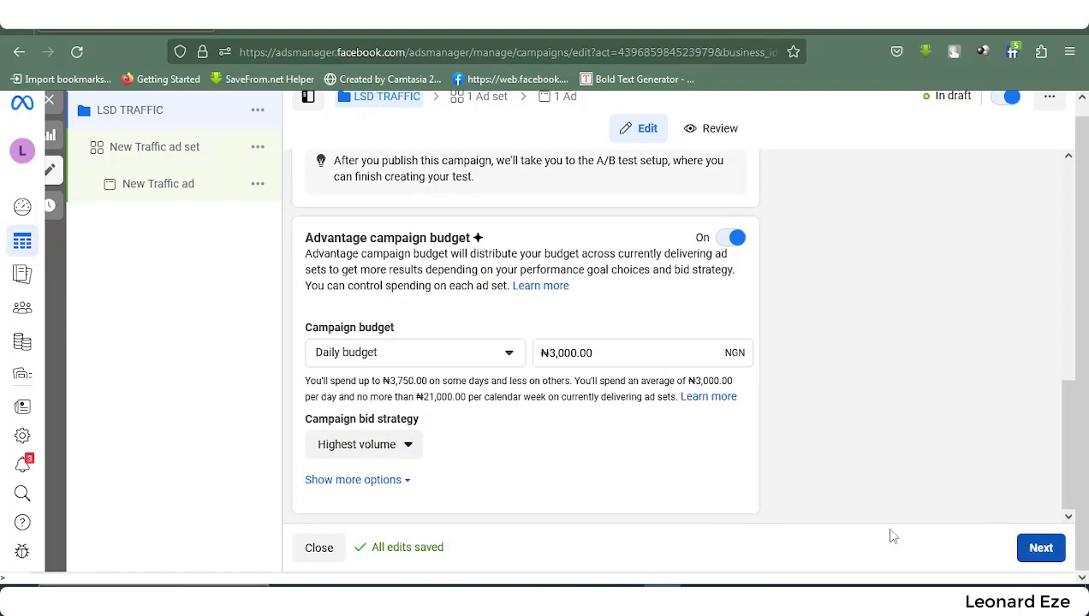
{"action": "left_click", "coordinate": [385, 480]}
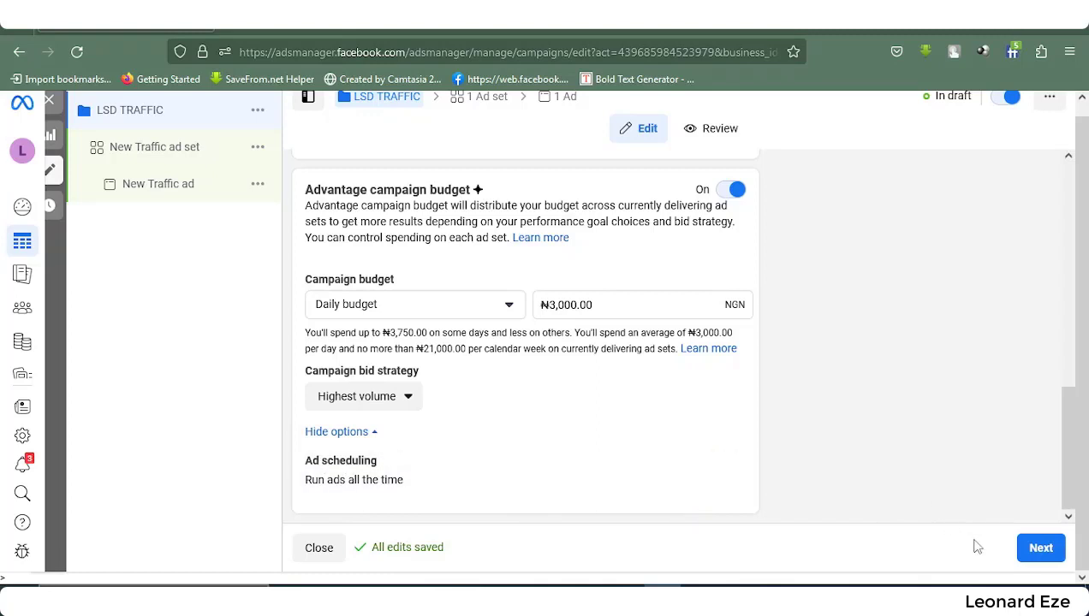
{"action": "left_click", "coordinate": [1040, 549]}
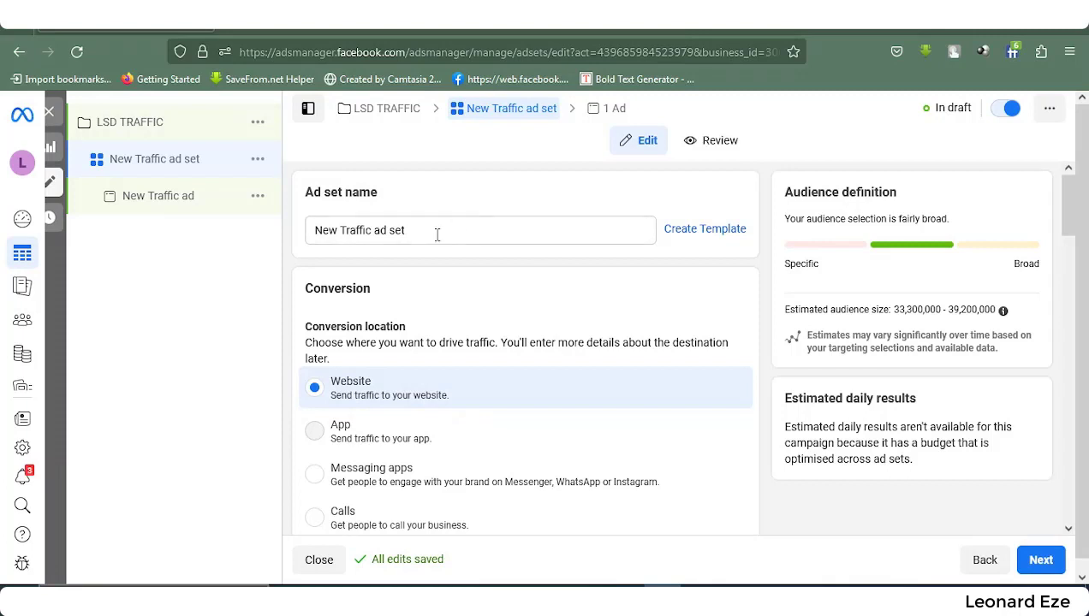
- Rename the new traffic ad set as LSD TRAFFIC ADS SET
{"action": "left_click_drag", "start_coordinate": [432, 234], "coordinate": [308, 229]}
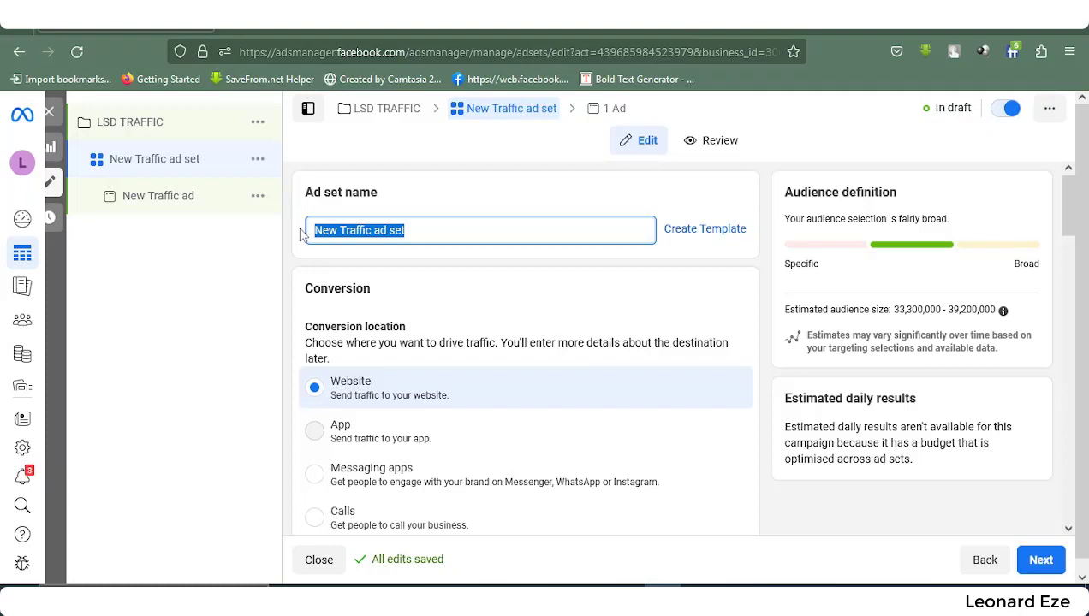
{"action": "type", "text": "LSD "}
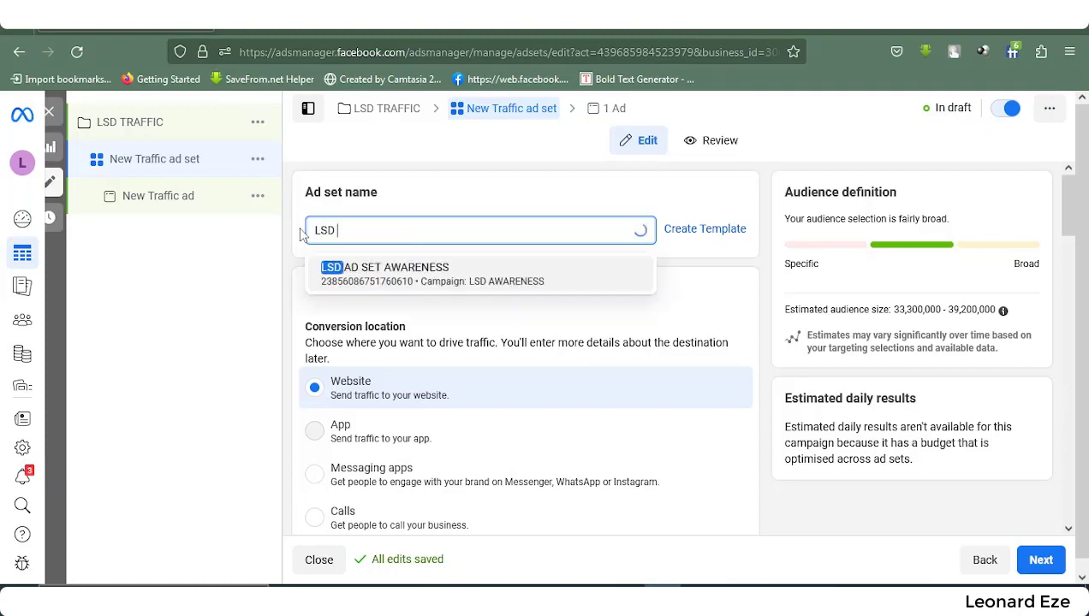
{"action": "type", "text": "TRAFFIC"}
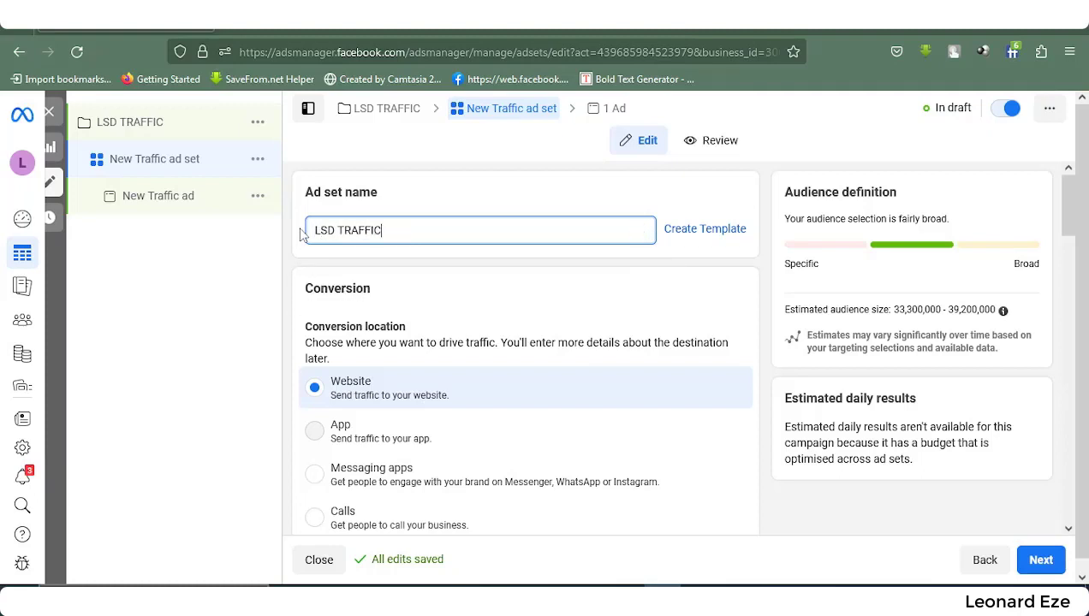
{"action": "type", "text": " ADSE"}
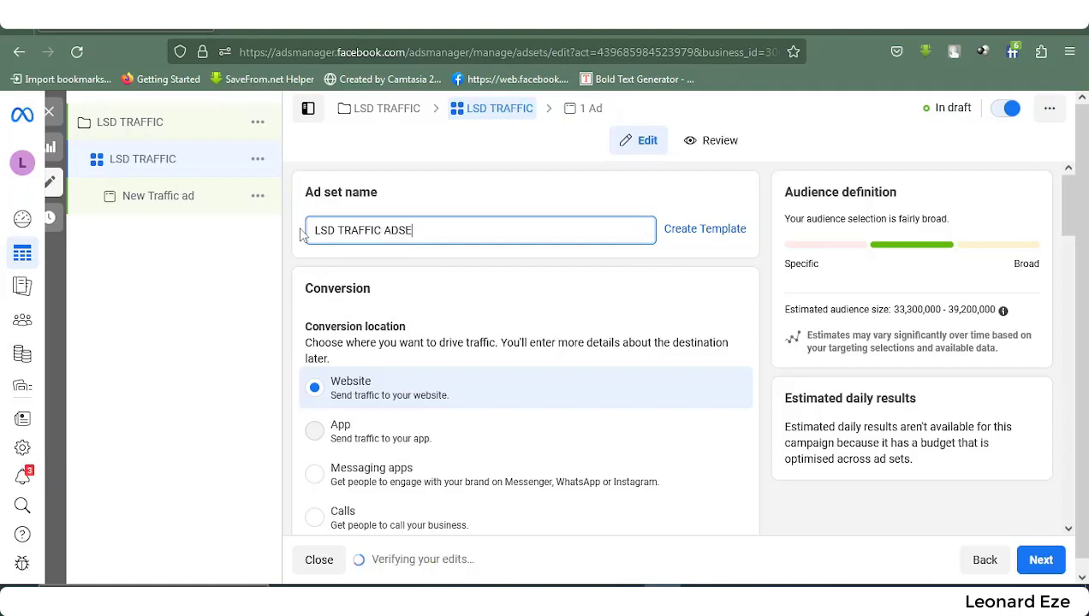
{"action": "key", "text": "BackSpace"}
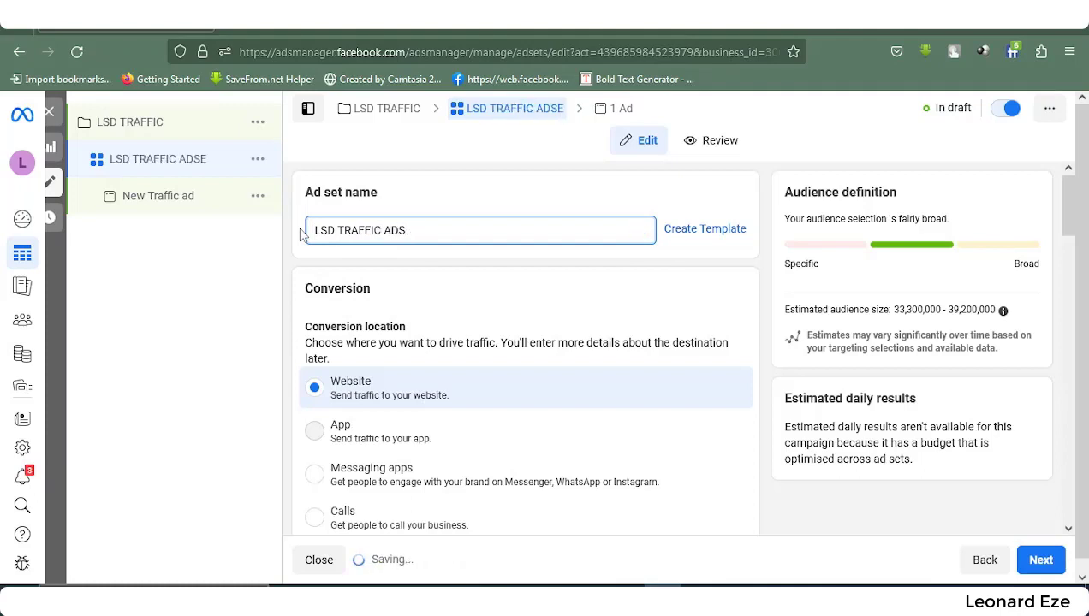
{"action": "type", "text": "SET"}
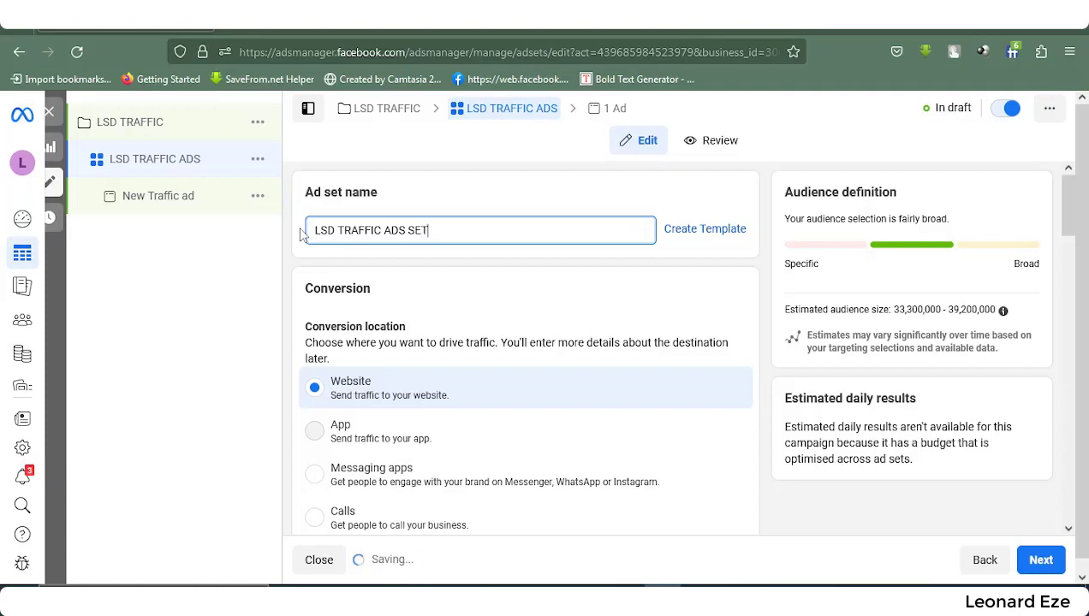
- Correct the ad set name to LSD TRAFFIC AD SET
{"action": "left_click", "coordinate": [414, 229]}
{"action": "key", "text": "BackSpace"}
{"action": "key", "text": "BackSpace"}
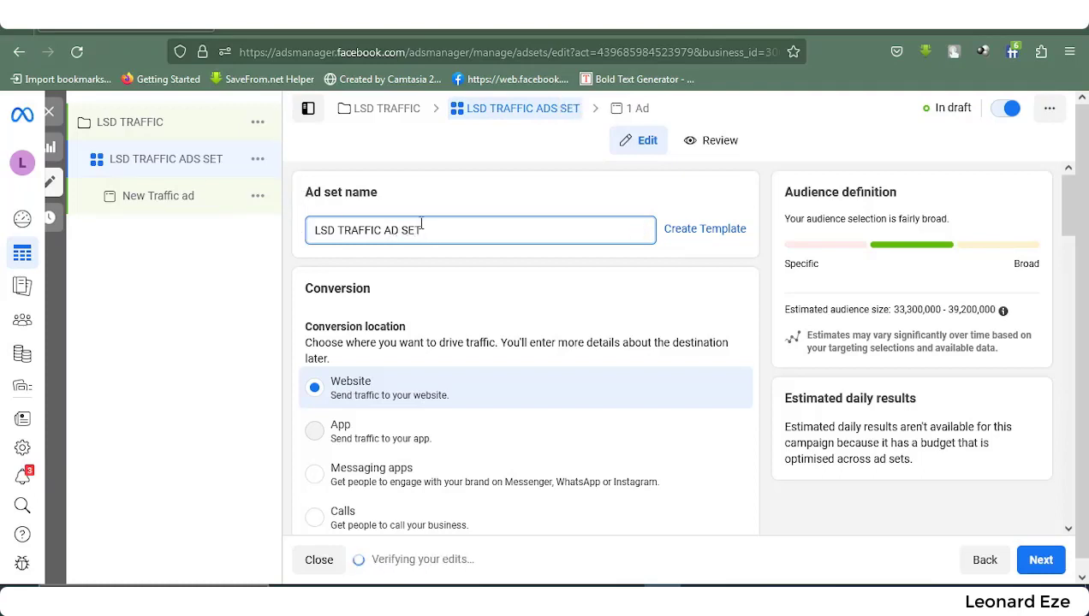
- Try Messaging apps as the ad set's conversion location and switch it back to Website
{"action": "scroll", "coordinate": [397, 342], "scroll_direction": "down", "scroll_amount": 3}
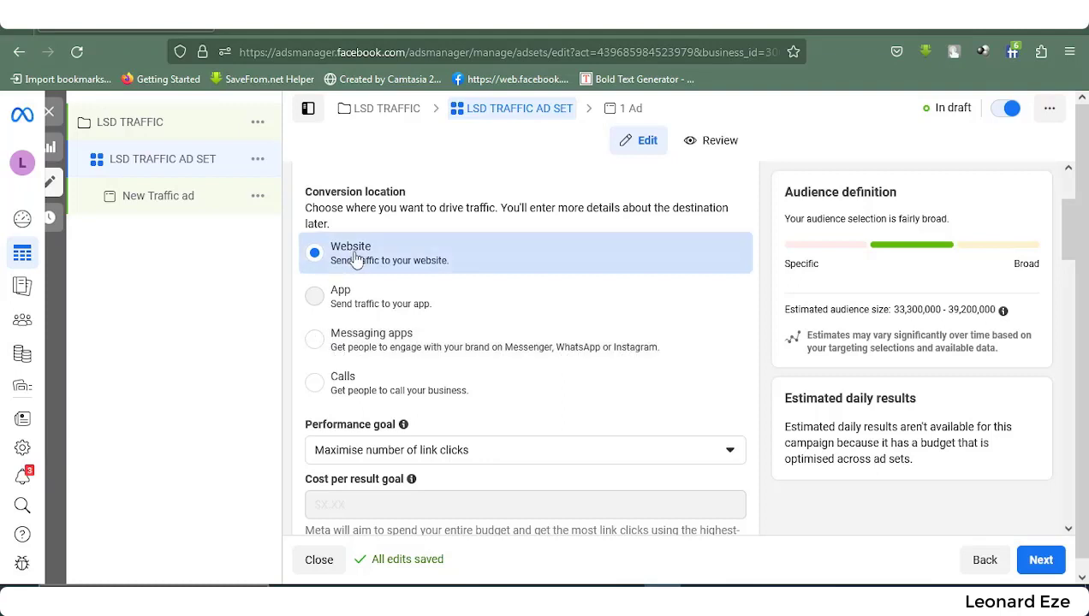
{"action": "scroll", "coordinate": [349, 261], "scroll_direction": "down", "scroll_amount": 1}
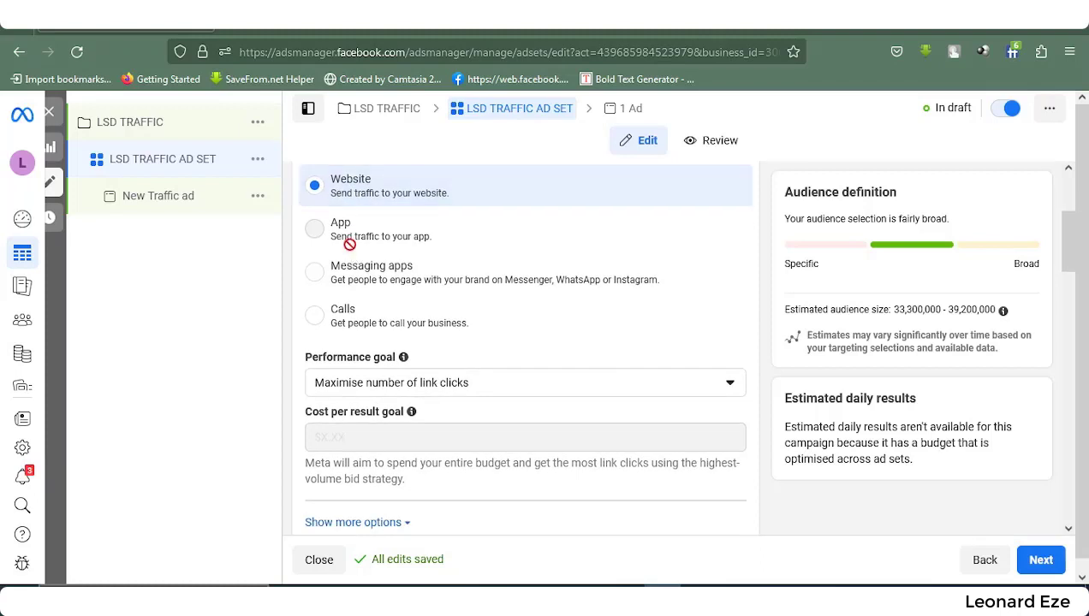
{"action": "scroll", "coordinate": [343, 252], "scroll_direction": "up", "scroll_amount": 2}
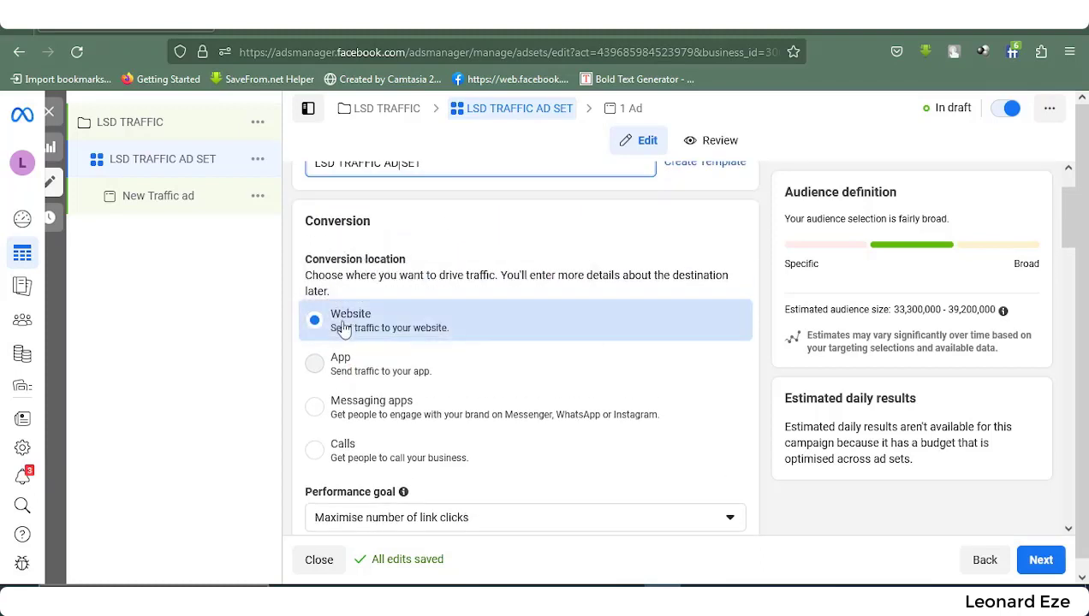
{"action": "scroll", "coordinate": [342, 329], "scroll_direction": "down", "scroll_amount": 1}
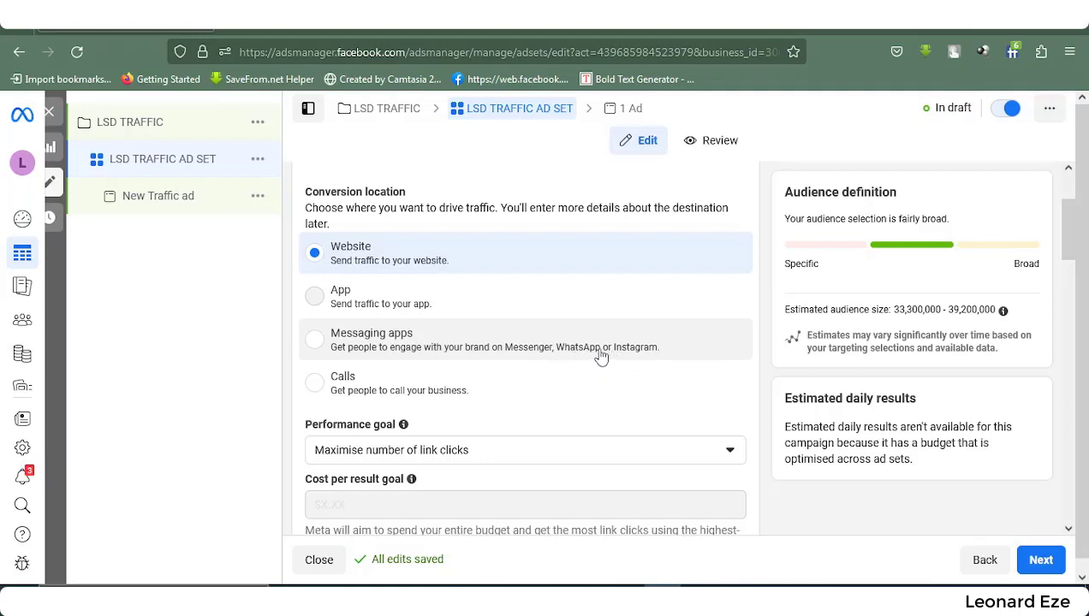
{"action": "left_click", "coordinate": [314, 342]}
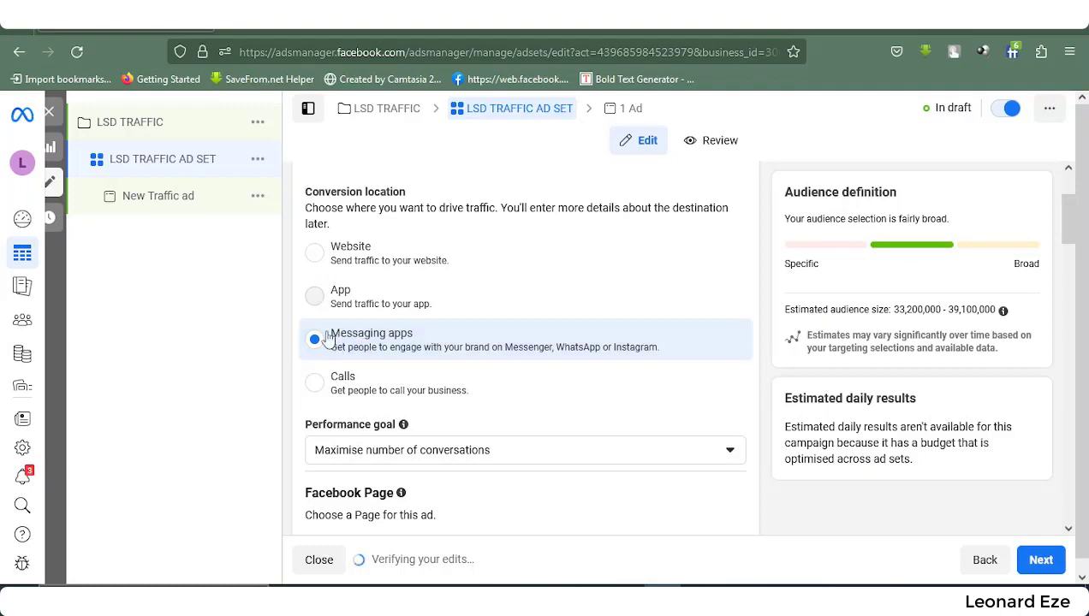
{"action": "left_click", "coordinate": [316, 255]}
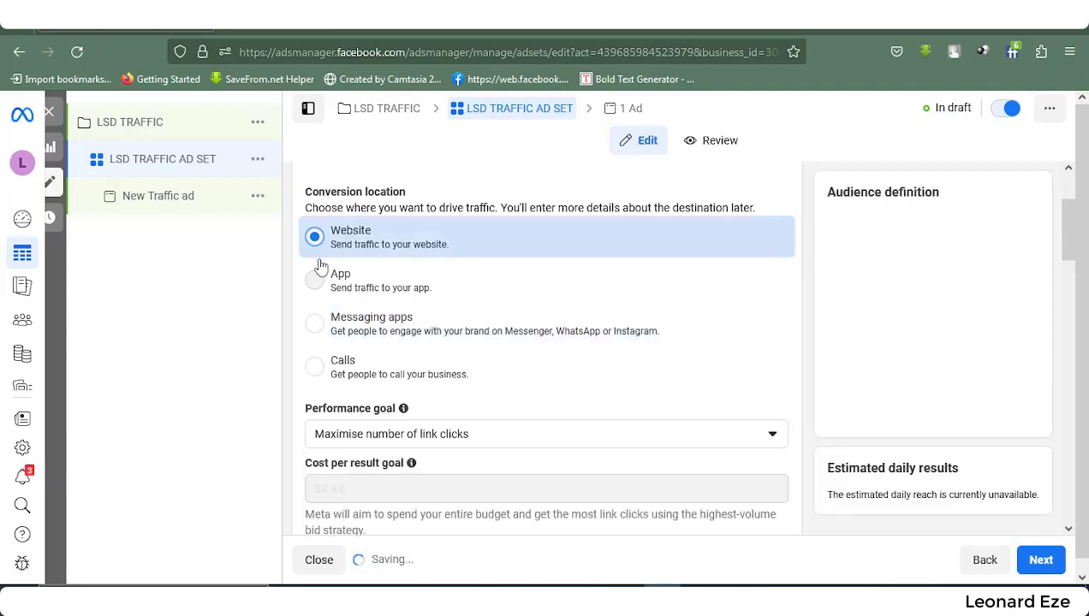
- Examine the available performance goals for the ad set and keep Maximise number of link clicks
{"action": "scroll", "coordinate": [359, 325], "scroll_direction": "down", "scroll_amount": 3}
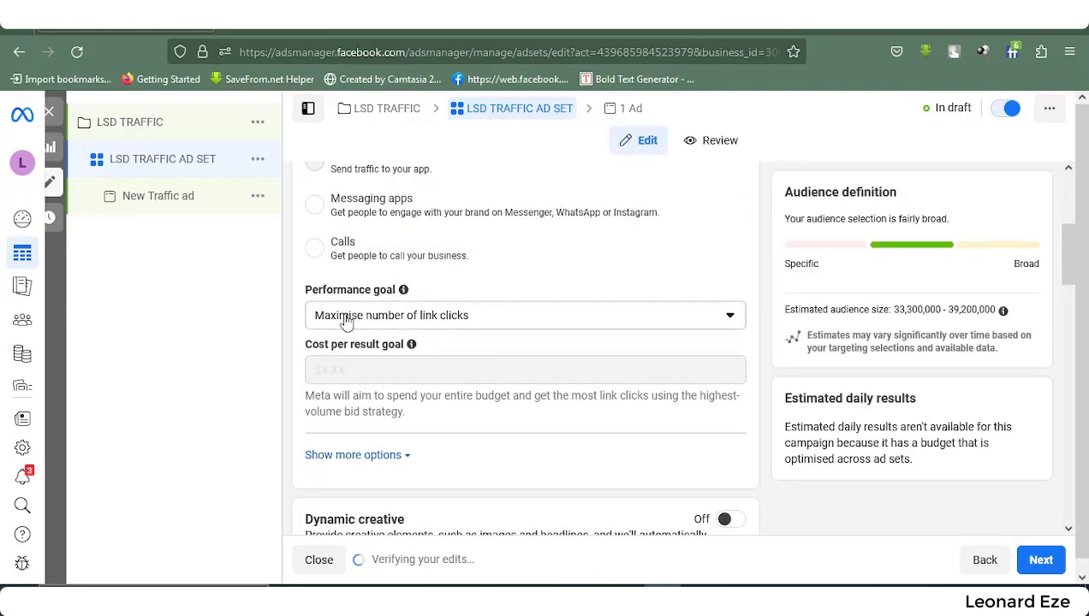
{"action": "left_click", "coordinate": [501, 325]}
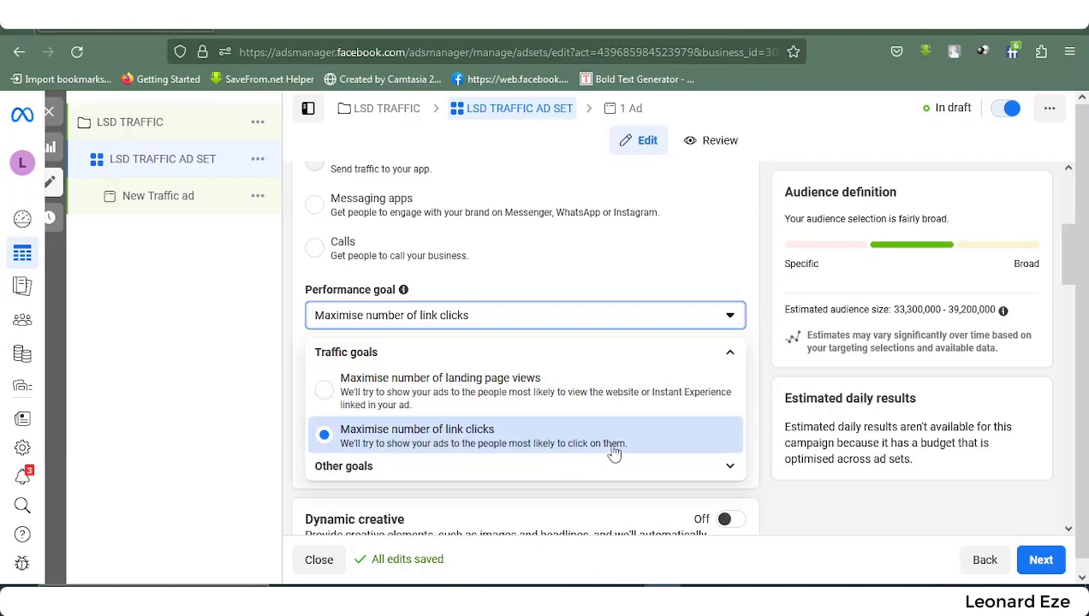
{"action": "left_click", "coordinate": [430, 440]}
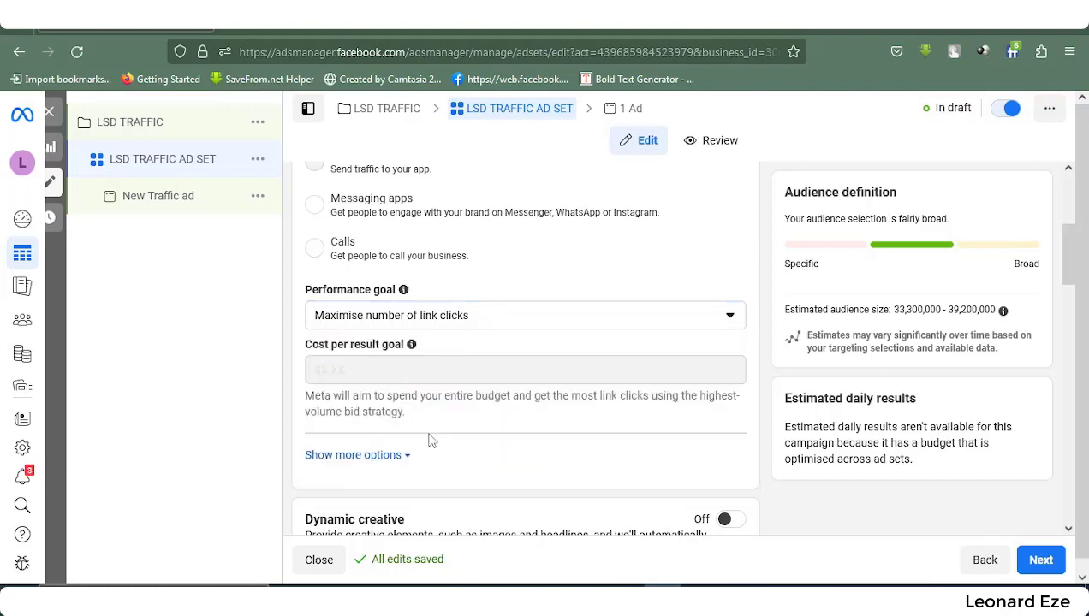
- Show the additional conversion options, try charging by Link Click (CPC), and switch the charging basis back to Impression
{"action": "scroll", "coordinate": [407, 351], "scroll_direction": "down", "scroll_amount": 2}
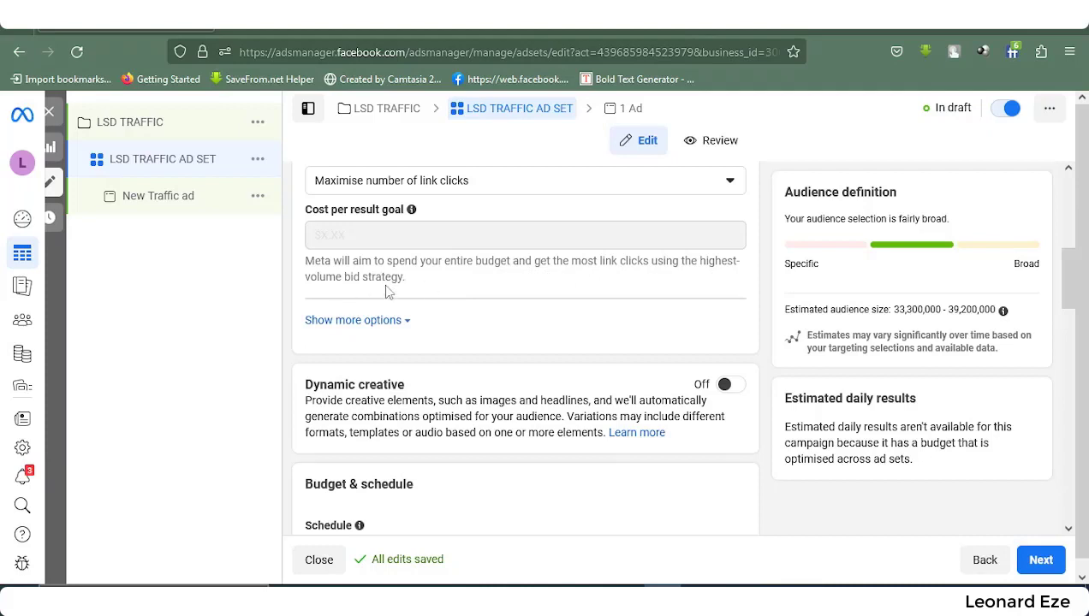
{"action": "left_click", "coordinate": [383, 323]}
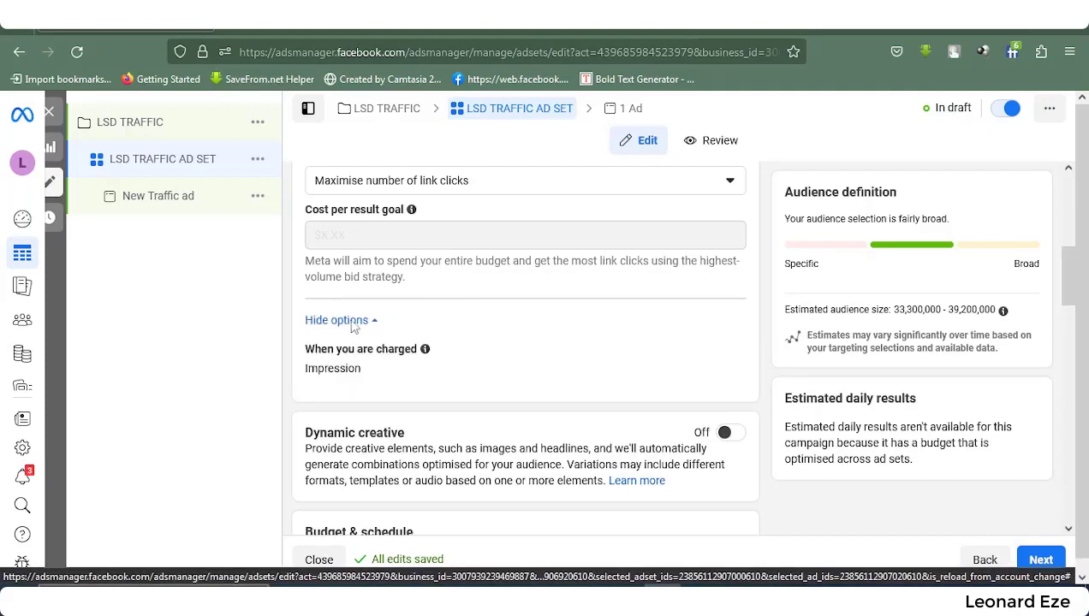
{"action": "scroll", "coordinate": [377, 359], "scroll_direction": "down", "scroll_amount": 1}
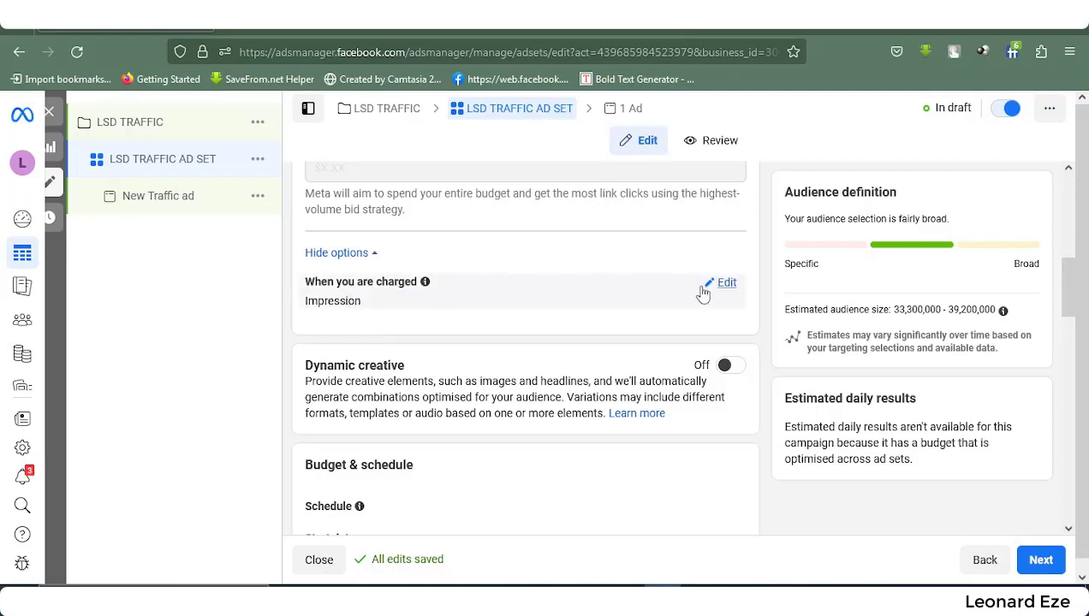
{"action": "left_click", "coordinate": [724, 287]}
{"action": "left_click", "coordinate": [403, 308]}
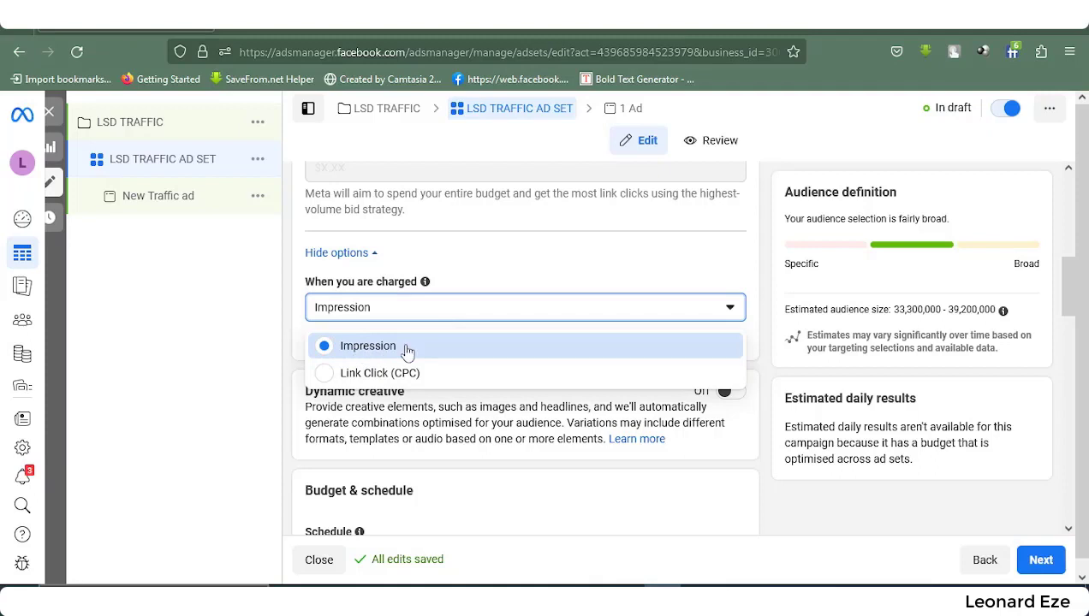
{"action": "left_click", "coordinate": [343, 373]}
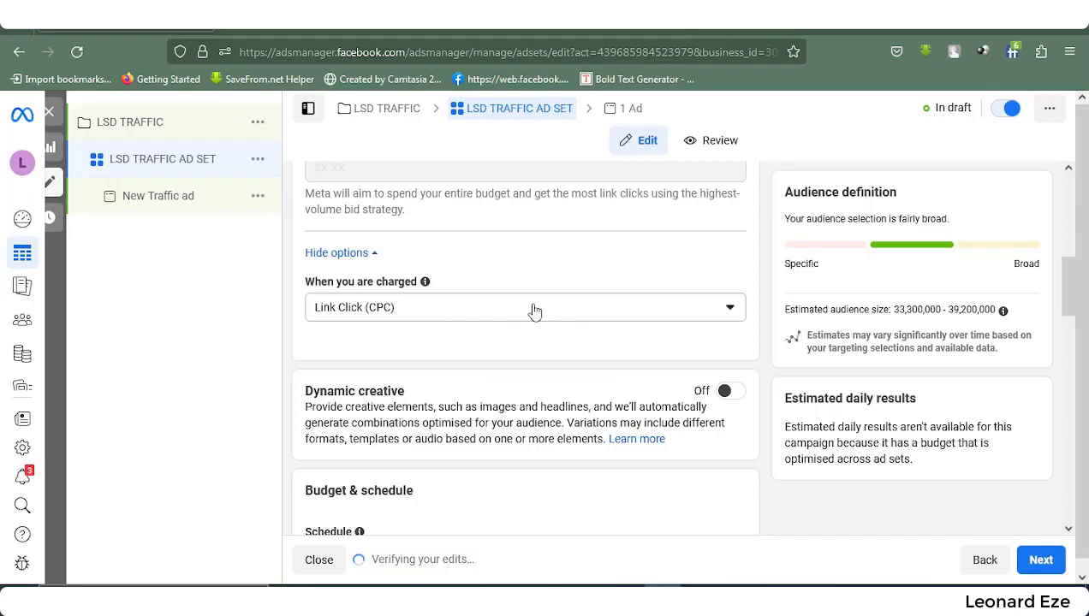
{"action": "left_click", "coordinate": [414, 311]}
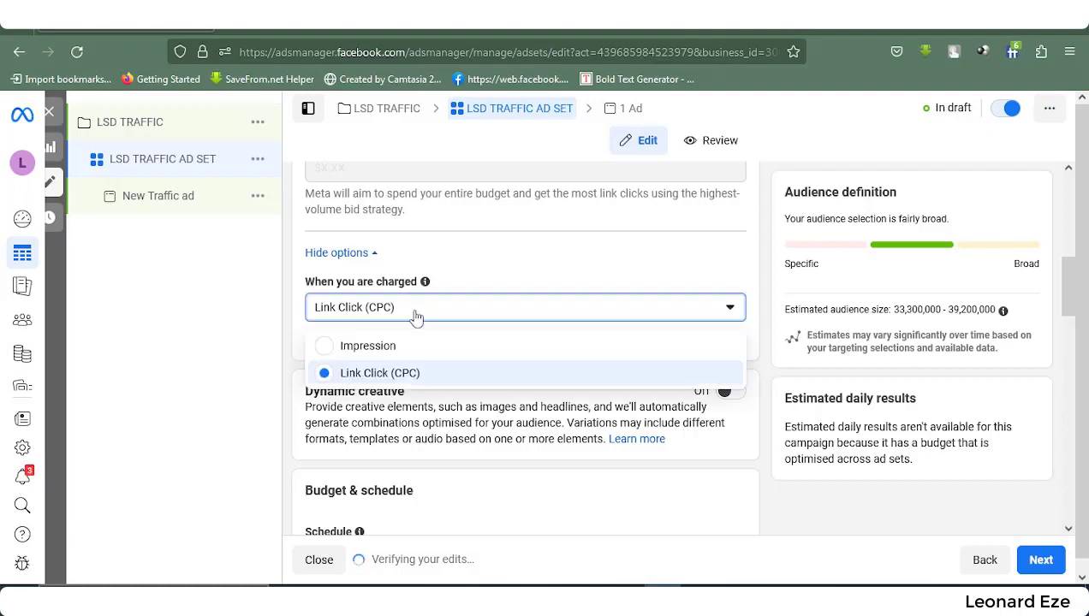
{"action": "left_click", "coordinate": [367, 353]}
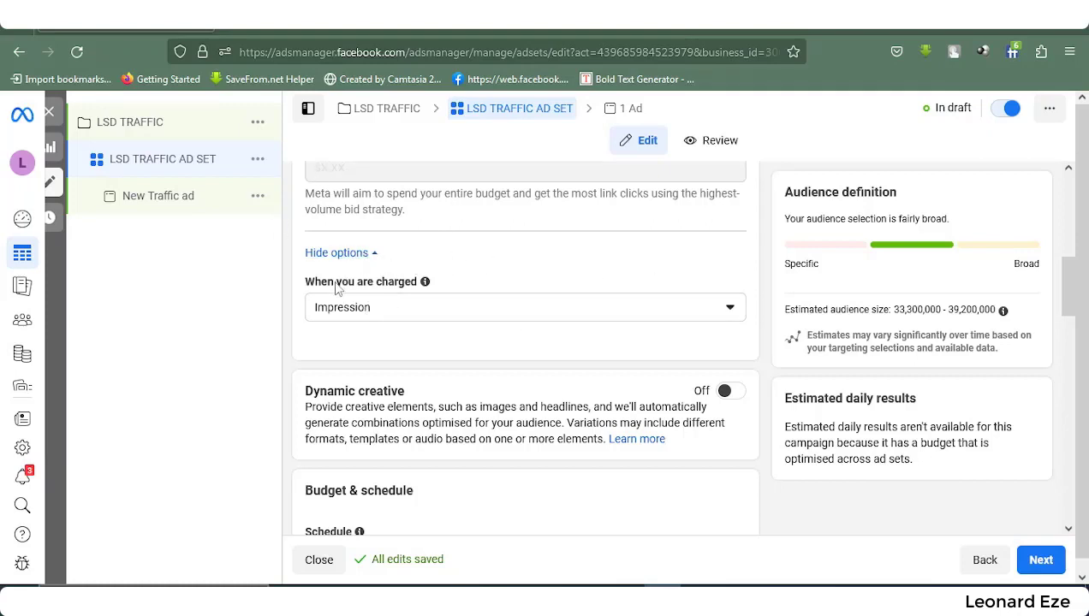
- Schedule the ad set to start on 3/7/2023 at 04:00 Lagos Time, without an end date
{"action": "scroll", "coordinate": [445, 316], "scroll_direction": "down", "scroll_amount": 1}
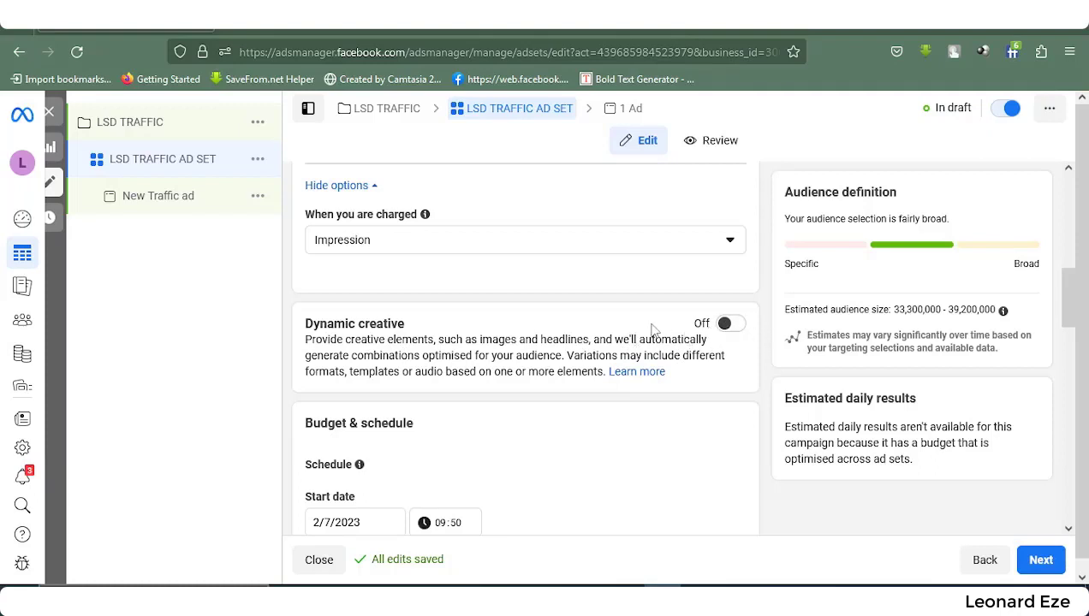
{"action": "scroll", "coordinate": [711, 342], "scroll_direction": "down", "scroll_amount": 3}
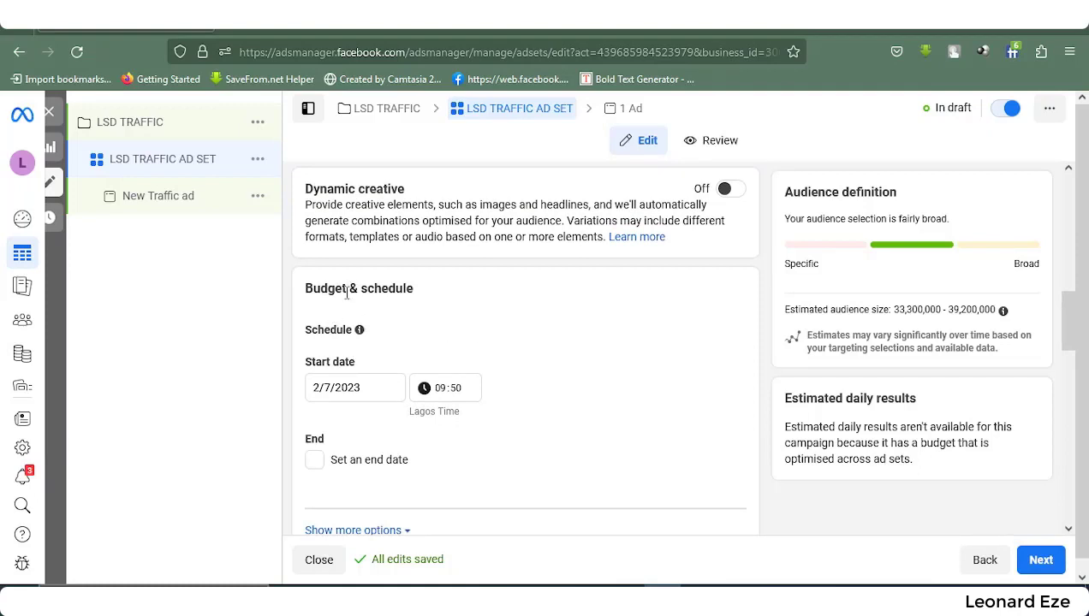
{"action": "scroll", "coordinate": [365, 360], "scroll_direction": "down", "scroll_amount": 3}
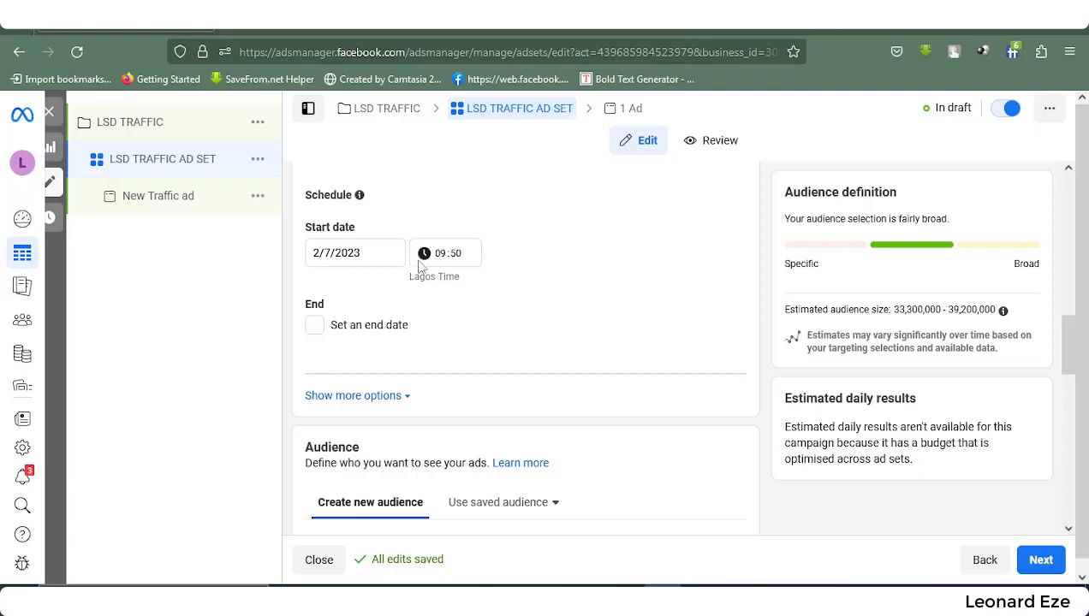
{"action": "left_click", "coordinate": [320, 258]}
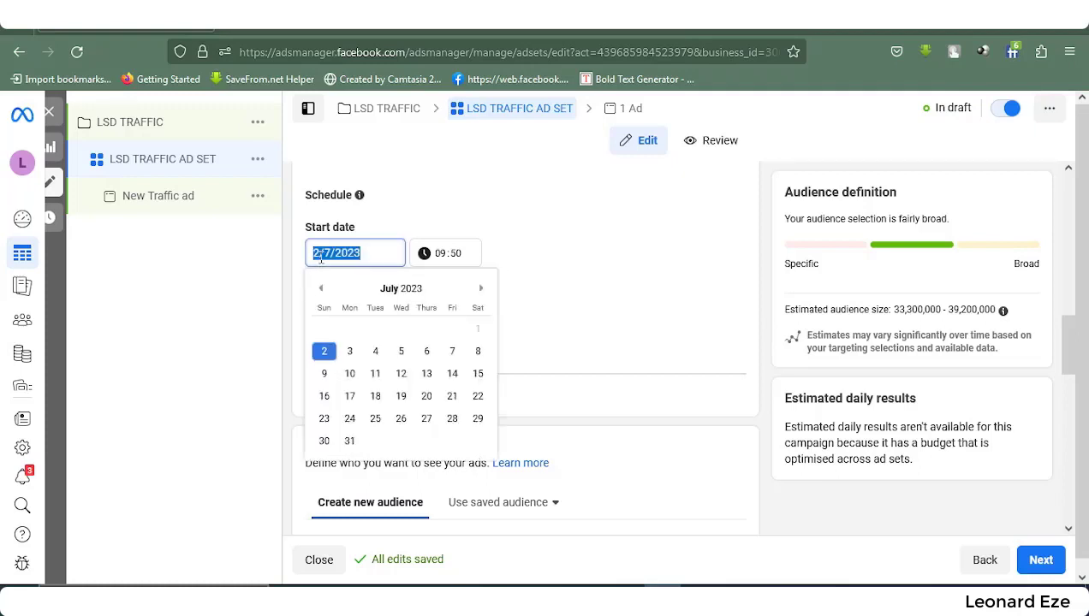
{"action": "left_click", "coordinate": [348, 352]}
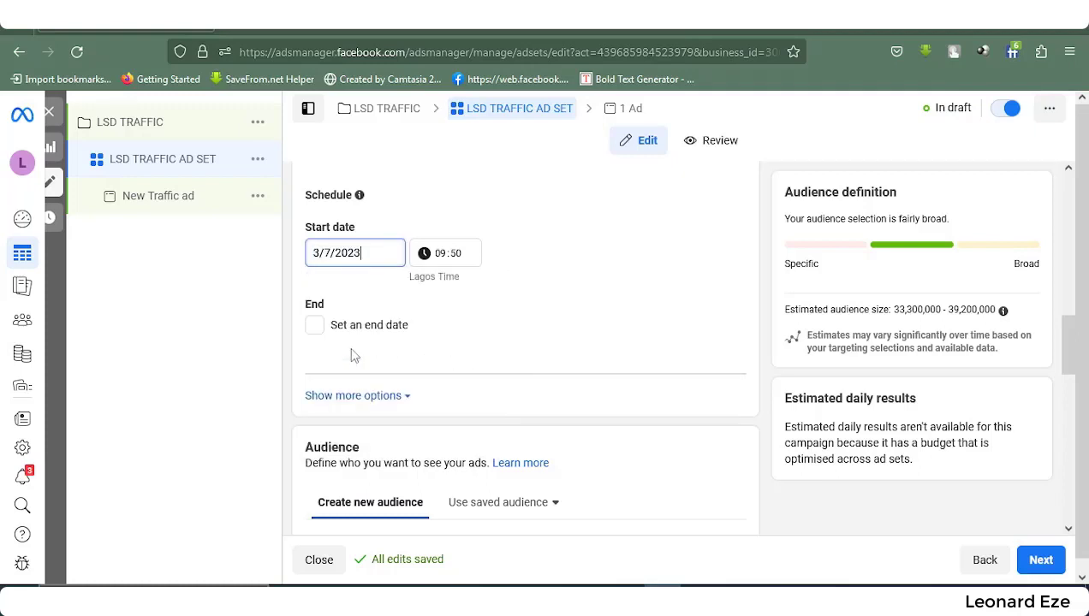
{"action": "left_click", "coordinate": [442, 255]}
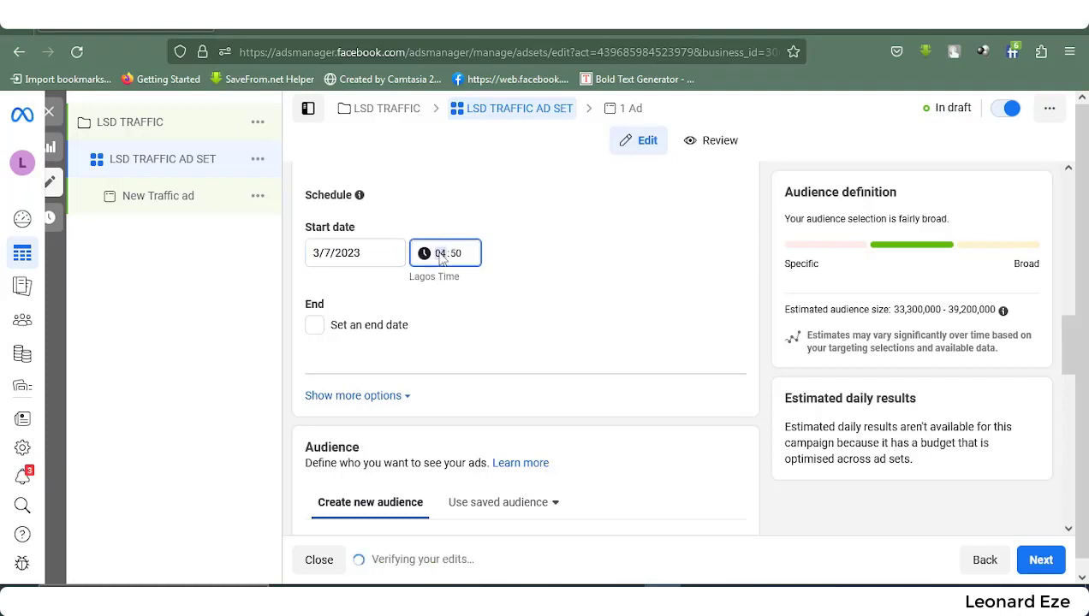
{"action": "key", "text": "Right"}
{"action": "scroll", "coordinate": [405, 330], "scroll_direction": "down", "scroll_amount": 1}
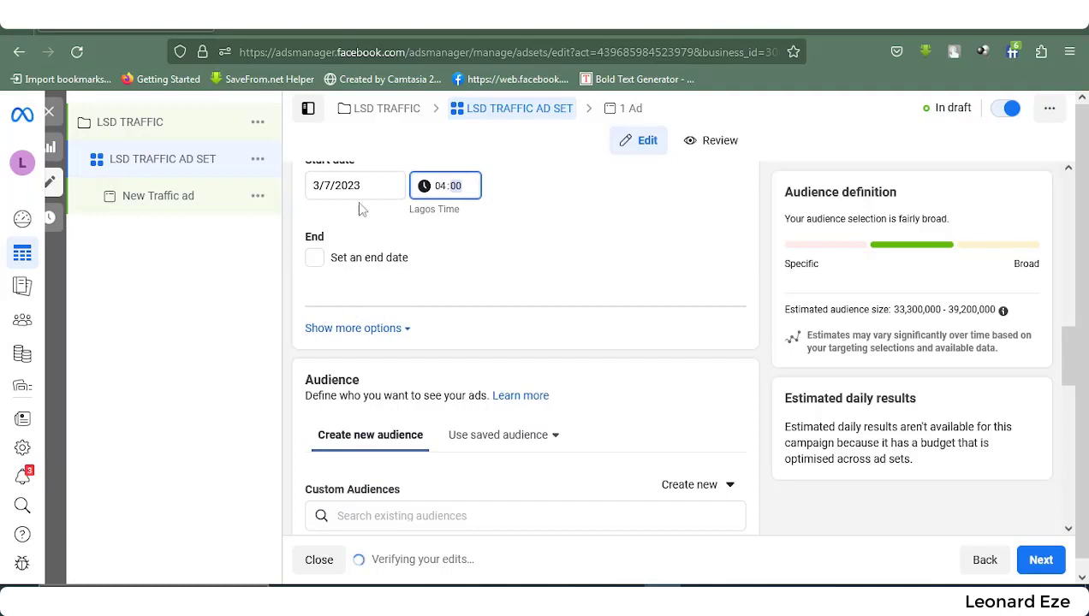
{"action": "scroll", "coordinate": [441, 276], "scroll_direction": "up", "scroll_amount": 1}
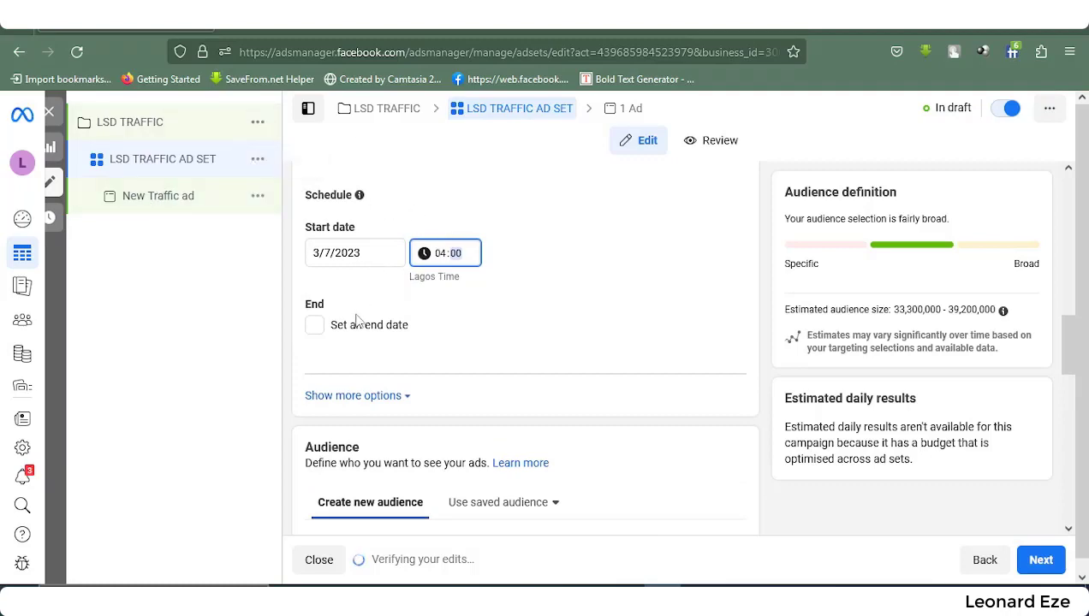
- Search the audience locations for LAGOS and include the city of Lagos, Lagos State, Nigeria
{"action": "scroll", "coordinate": [421, 325], "scroll_direction": "down", "scroll_amount": 2}
{"action": "scroll", "coordinate": [418, 358], "scroll_direction": "down", "scroll_amount": 2}
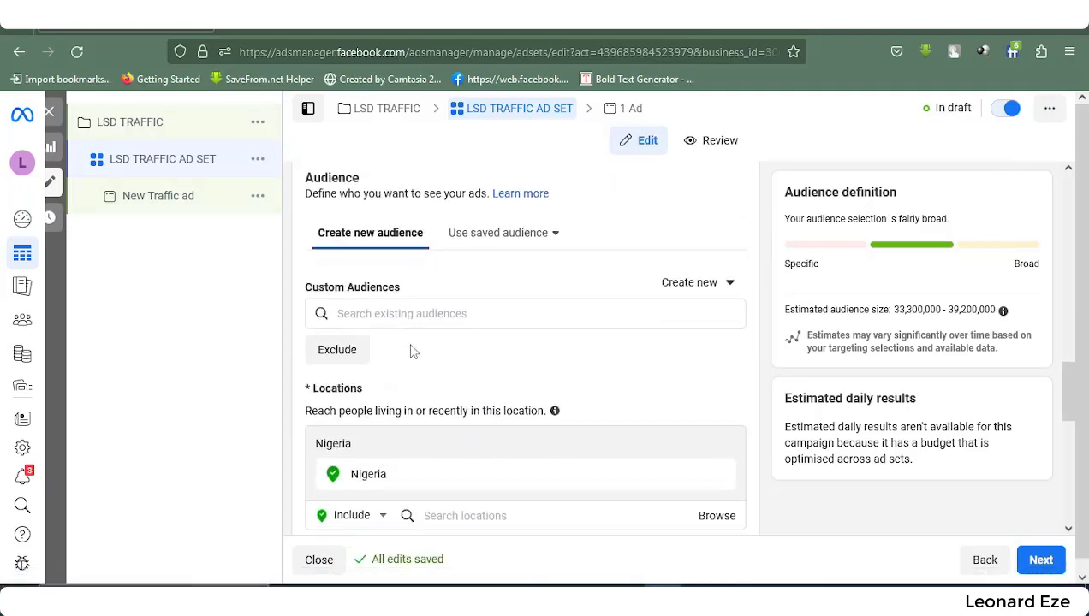
{"action": "scroll", "coordinate": [347, 351], "scroll_direction": "down", "scroll_amount": 1}
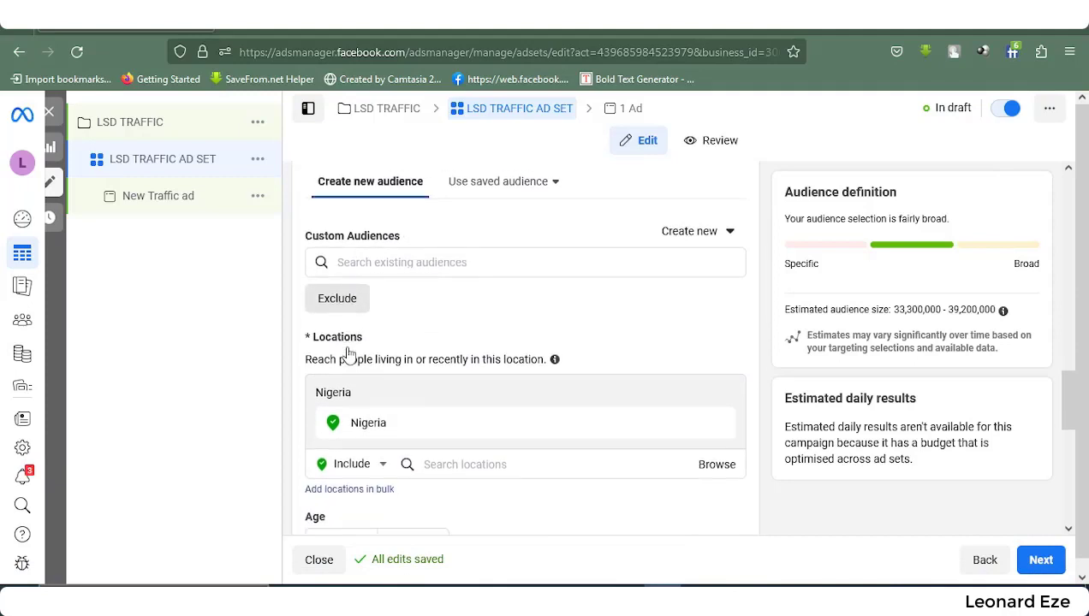
{"action": "scroll", "coordinate": [348, 347], "scroll_direction": "down", "scroll_amount": 2}
{"action": "scroll", "coordinate": [391, 317], "scroll_direction": "down", "scroll_amount": 1}
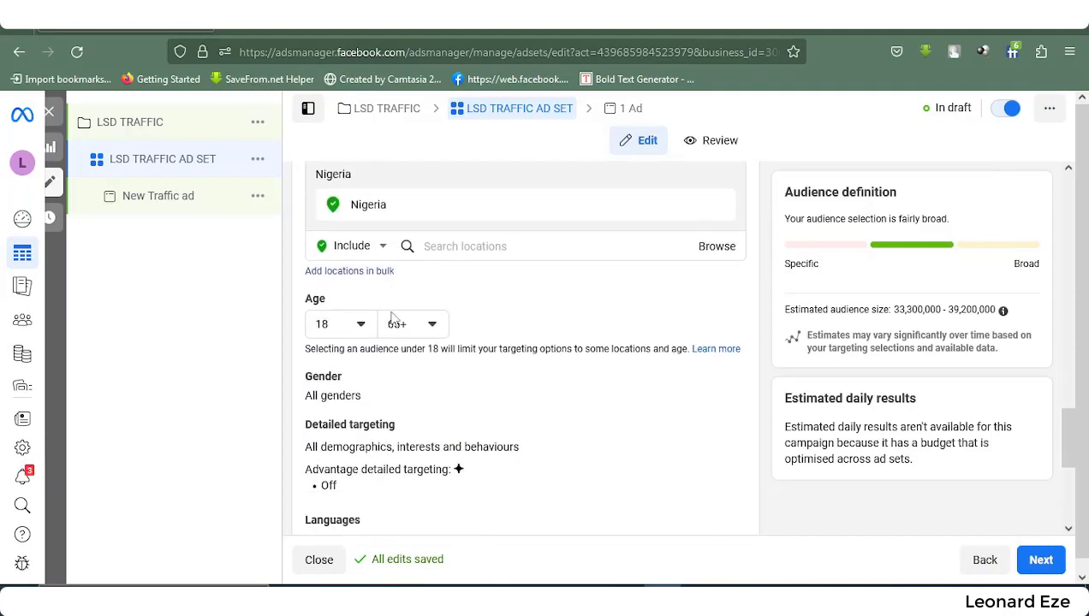
{"action": "left_click", "coordinate": [434, 247]}
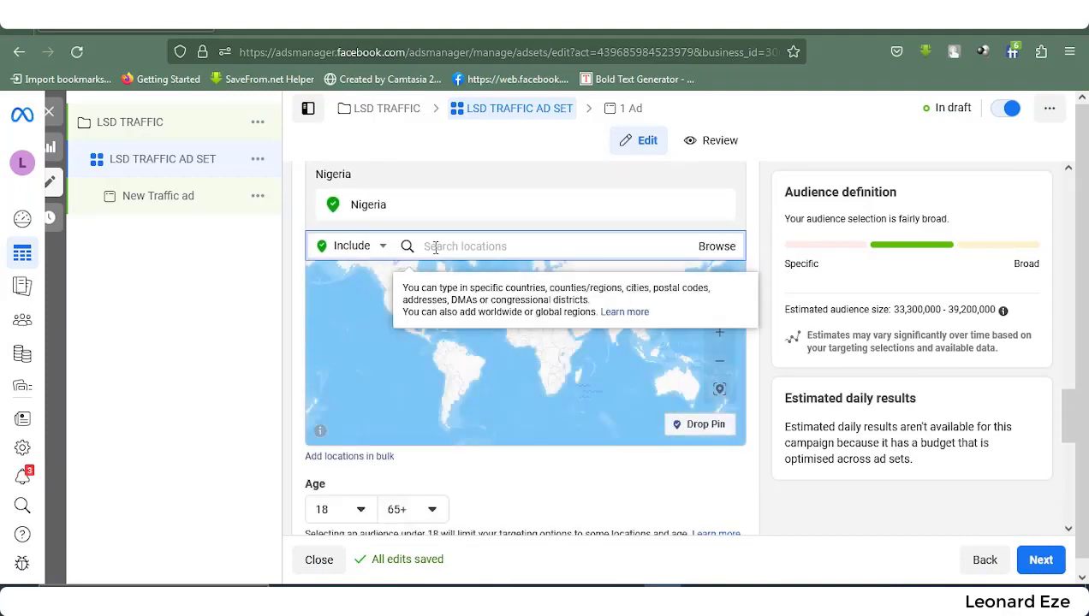
{"action": "type", "text": "L"}
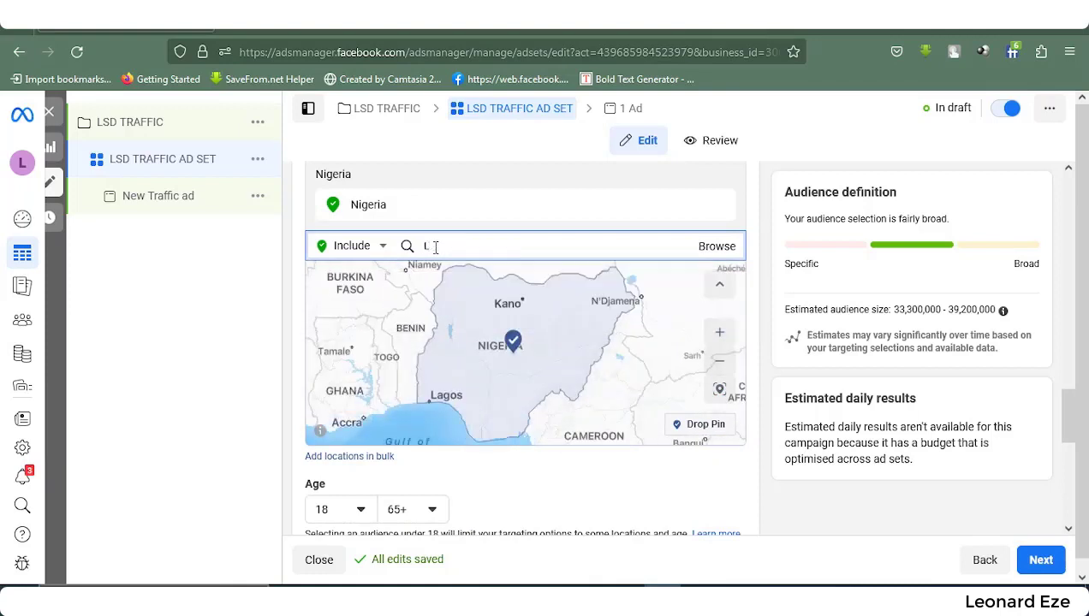
{"action": "type", "text": "AGOS"}
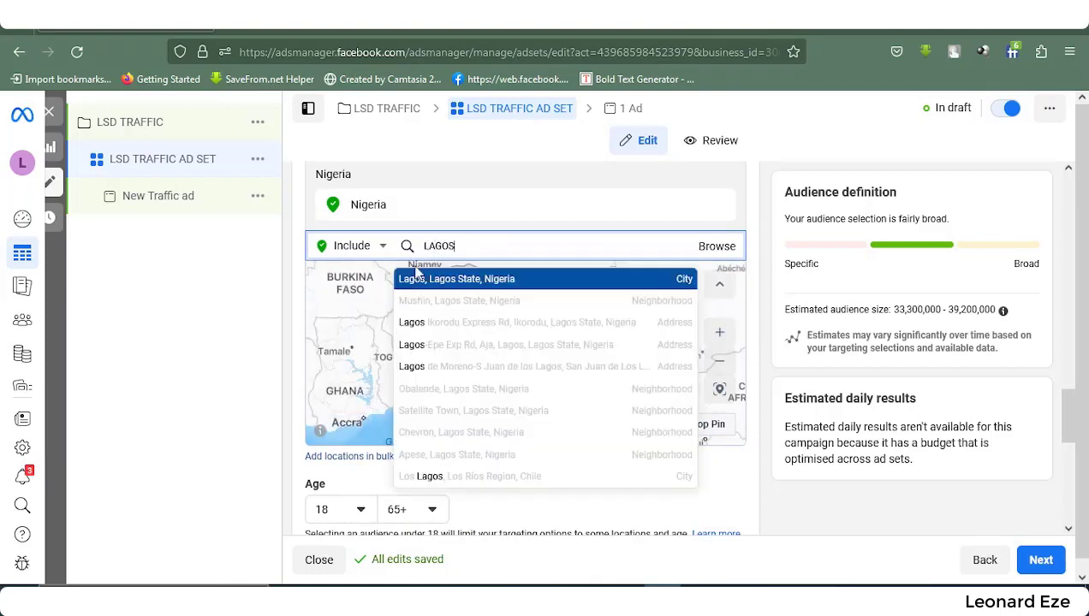
{"action": "left_click", "coordinate": [491, 280]}
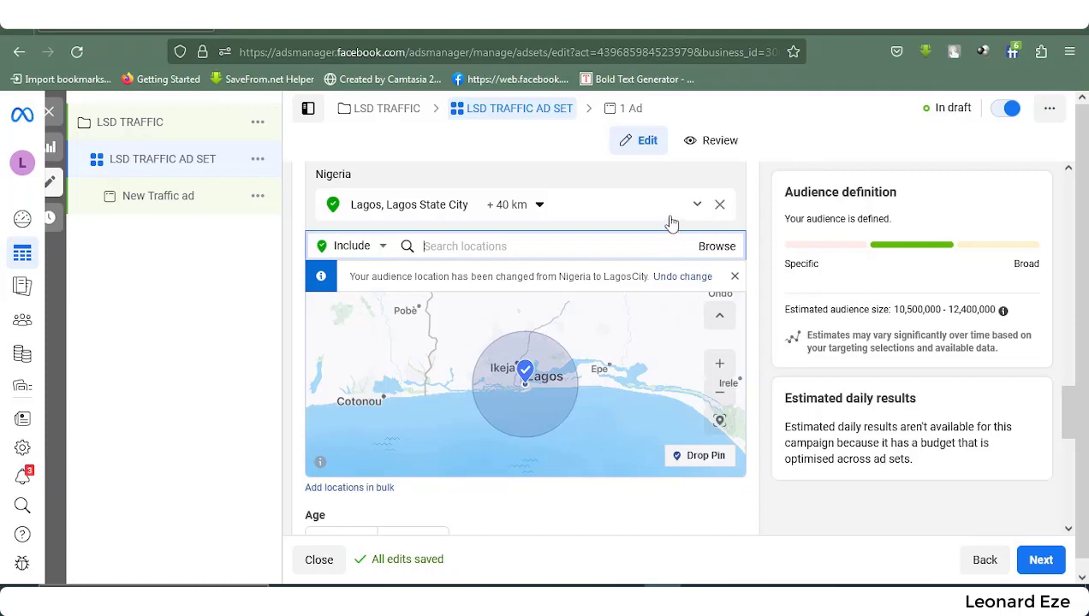
- Examine the include, exclude and delete choices for the Lagos pin on the location map, keeping it included
{"action": "left_click", "coordinate": [870, 155]}
{"action": "left_click", "coordinate": [460, 250]}
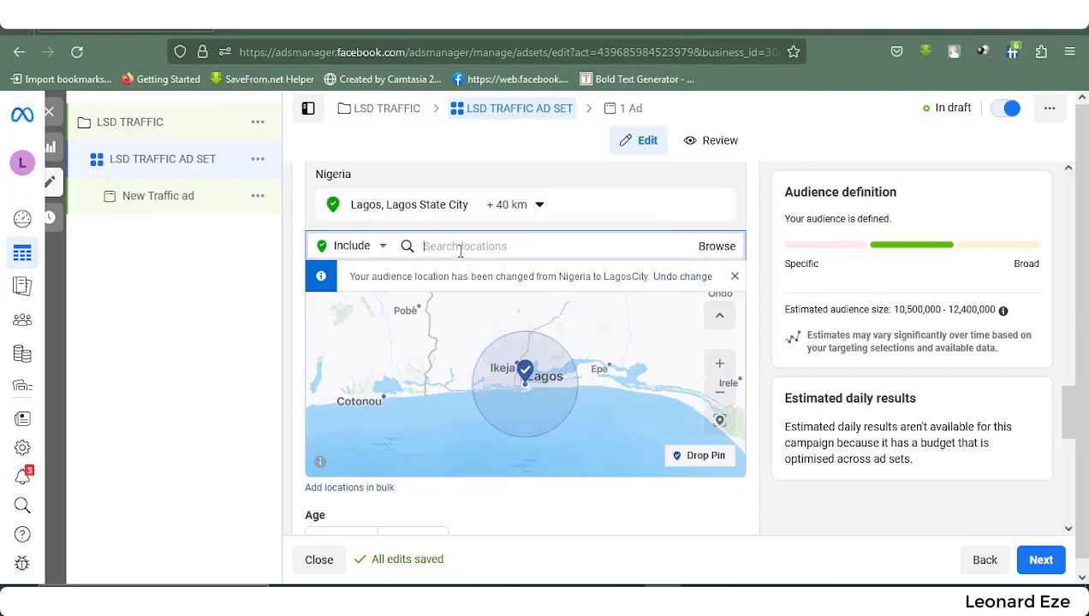
{"action": "left_click", "coordinate": [524, 373]}
{"action": "left_click", "coordinate": [541, 328]}
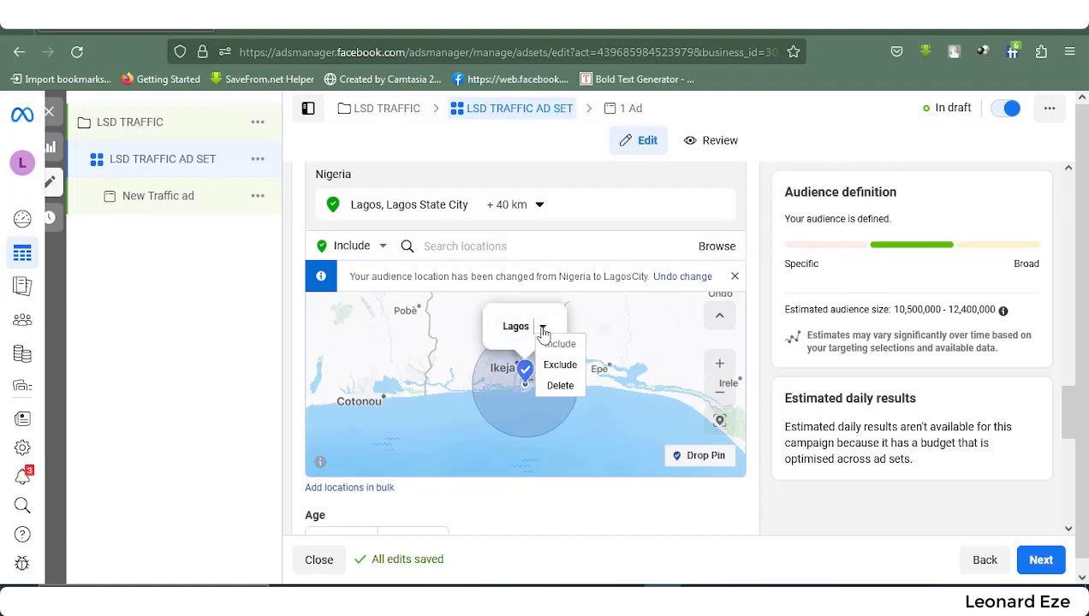
{"action": "left_click", "coordinate": [527, 399]}
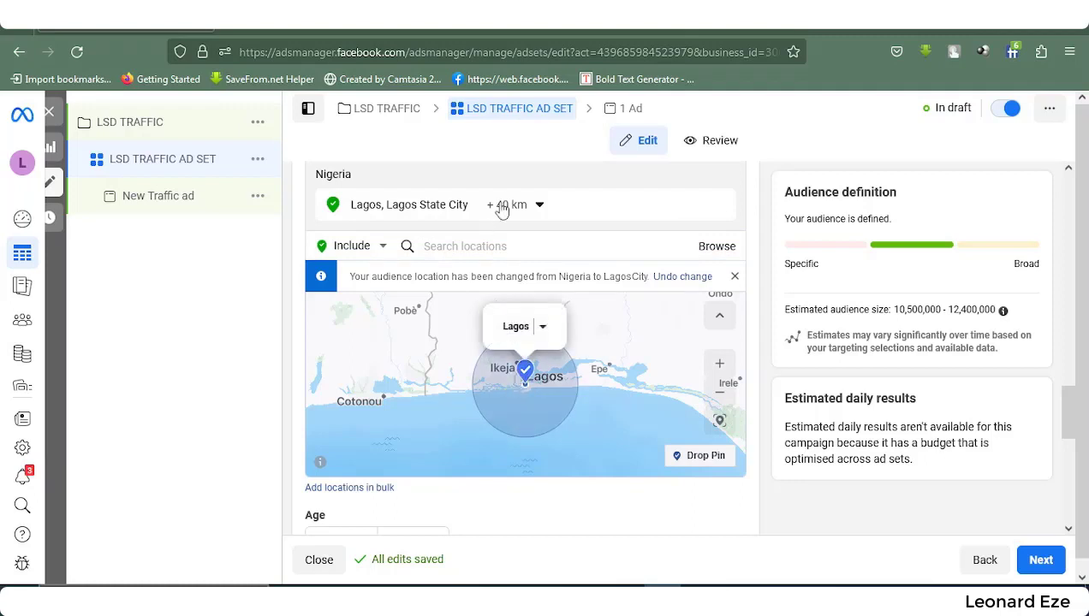
- Try radii of 29 km and 20 km around the Lagos audience location, and set the radius back to 40 km
{"action": "left_click", "coordinate": [538, 206]}
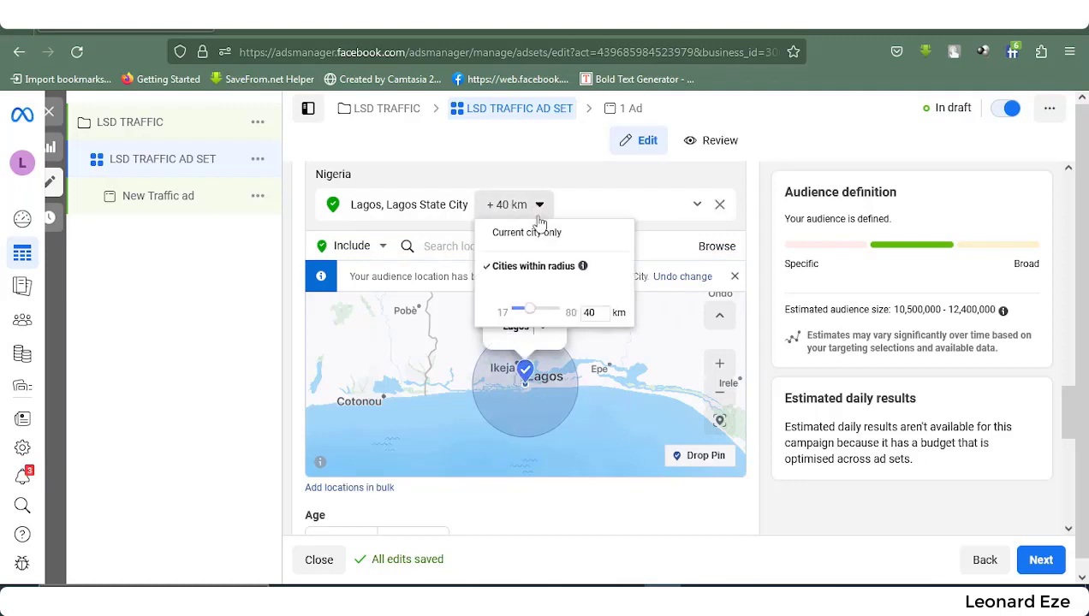
{"action": "mouse_move", "coordinate": [583, 272]}
{"action": "left_click_drag", "start_coordinate": [532, 316], "coordinate": [518, 312]}
{"action": "left_click", "coordinate": [592, 313]}
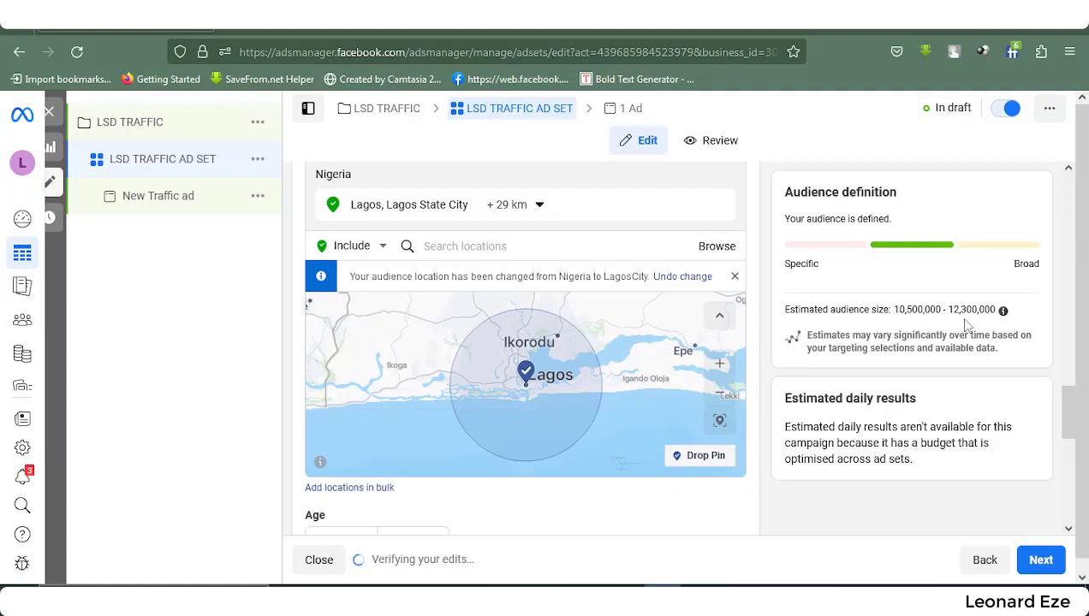
{"action": "left_click", "coordinate": [539, 209]}
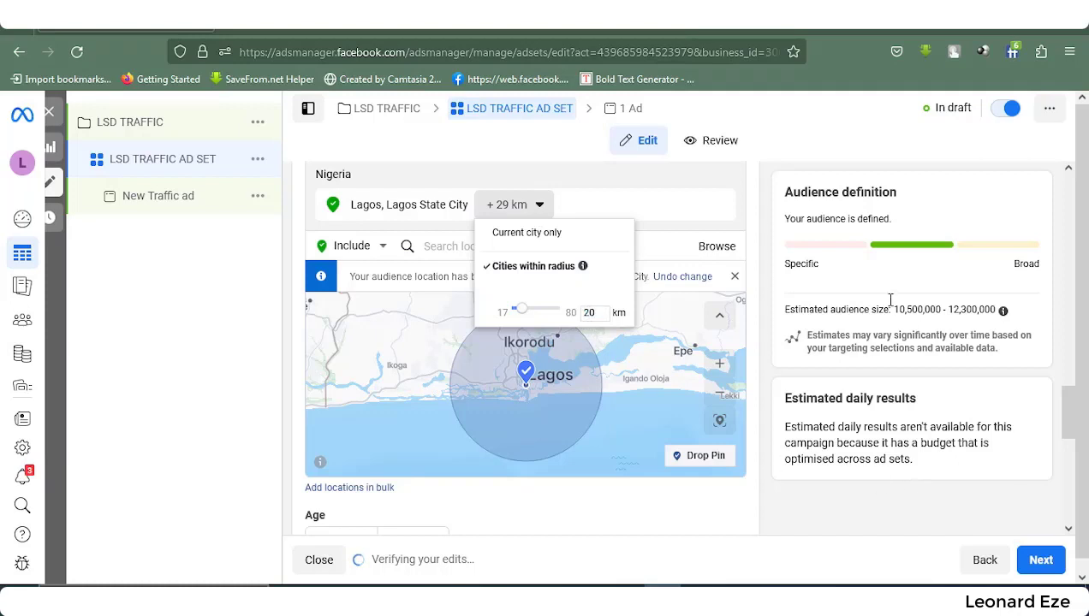
{"action": "left_click", "coordinate": [582, 337]}
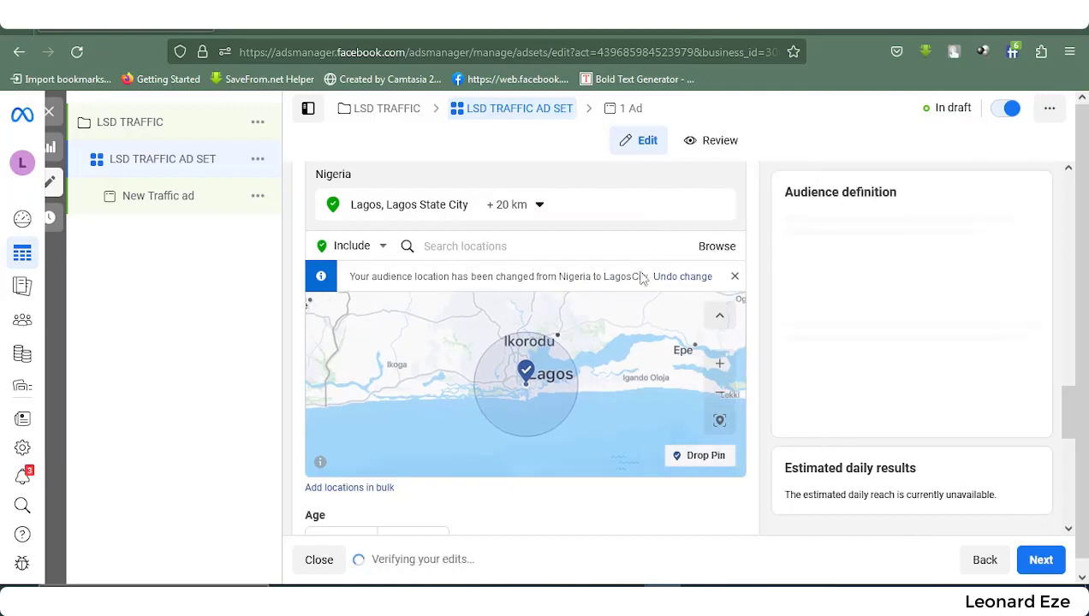
{"action": "left_click", "coordinate": [538, 204]}
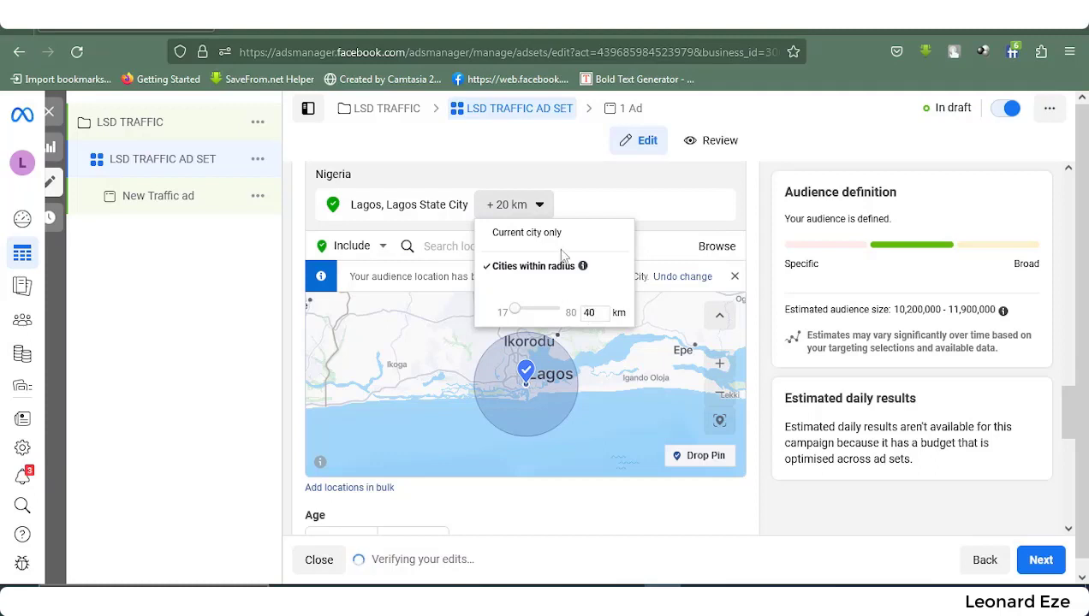
{"action": "key", "text": "Return"}
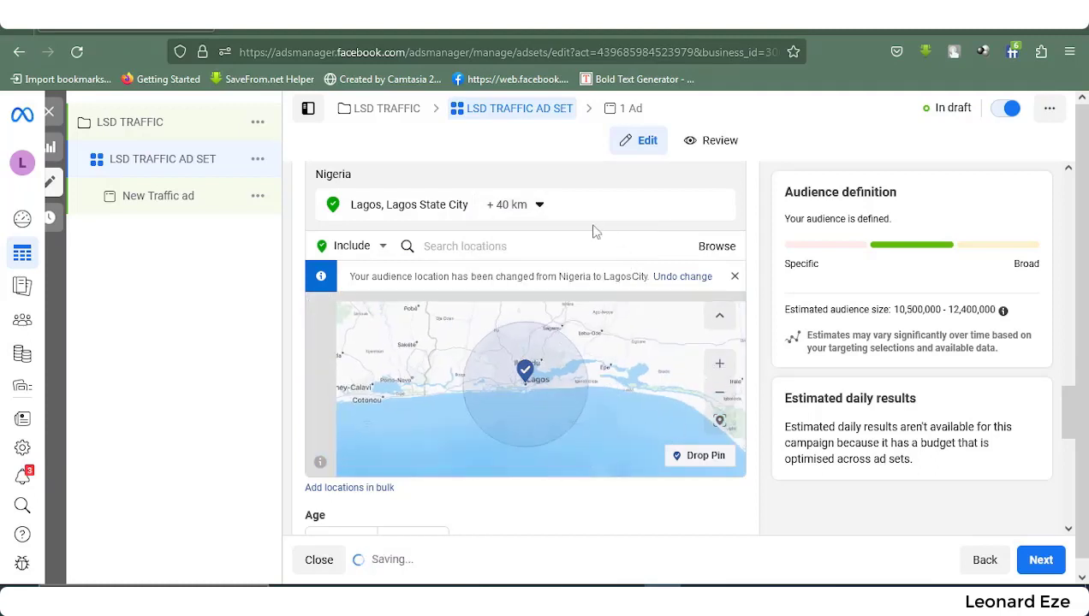
- Set the audience's minimum age to 25, trying 24 first
{"action": "scroll", "coordinate": [539, 257], "scroll_direction": "down", "scroll_amount": 1}
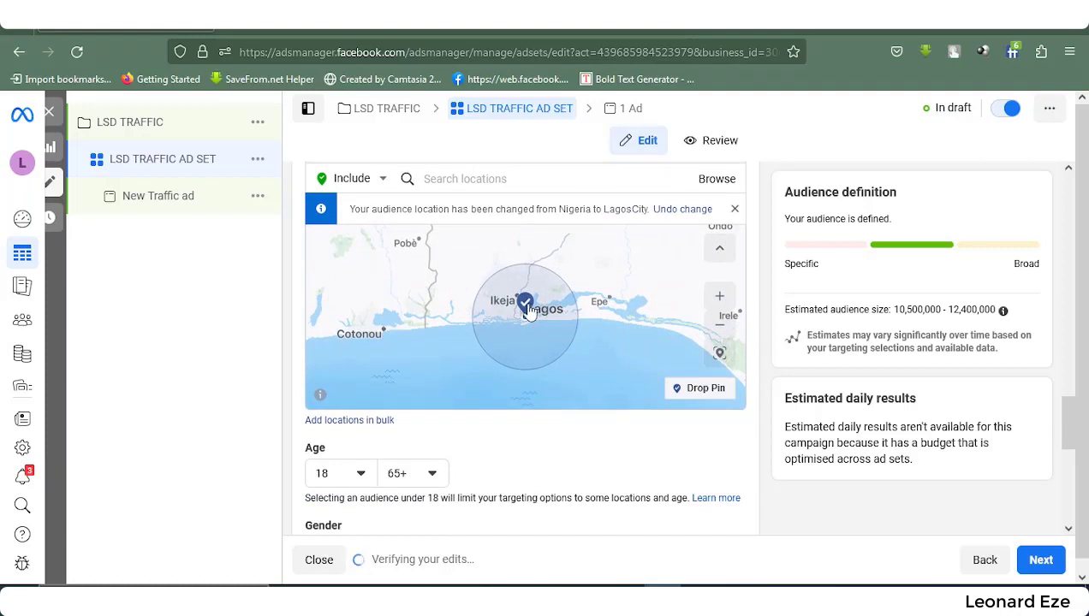
{"action": "left_click", "coordinate": [358, 480]}
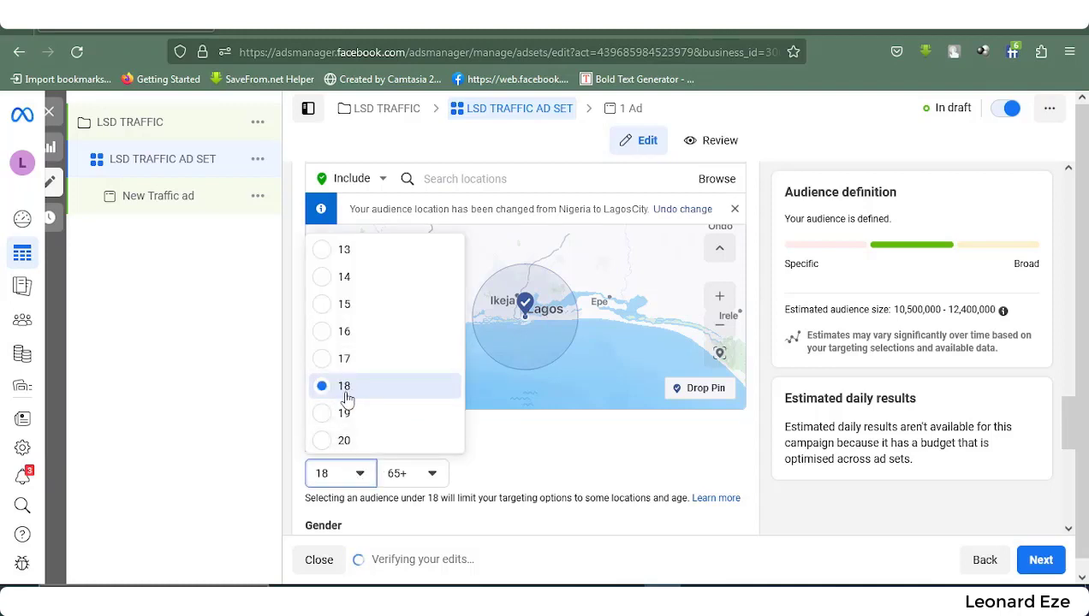
{"action": "scroll", "coordinate": [348, 405], "scroll_direction": "down", "scroll_amount": 2}
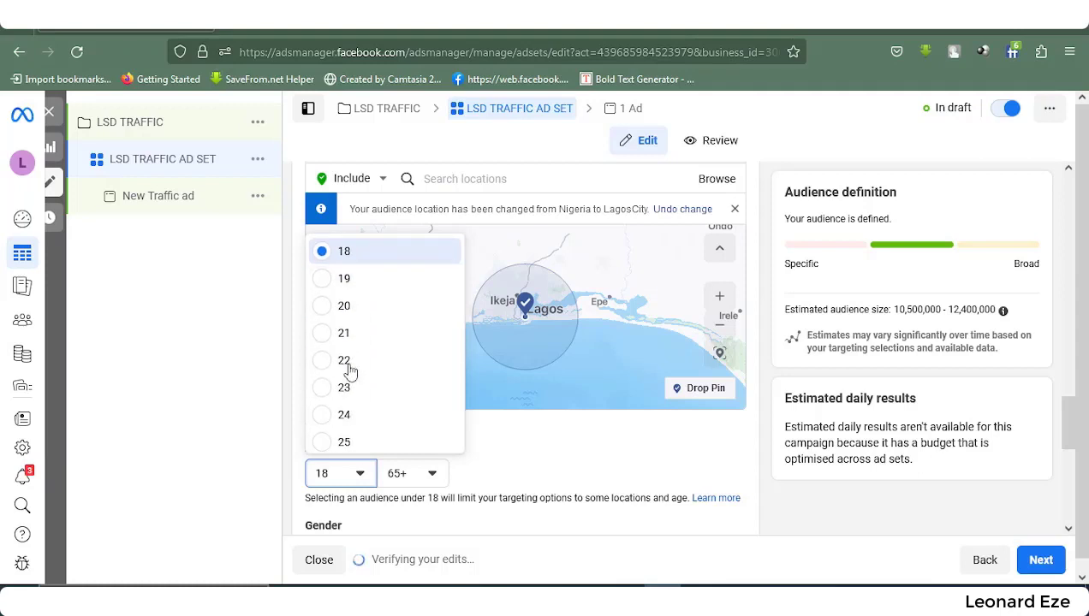
{"action": "scroll", "coordinate": [354, 398], "scroll_direction": "down", "scroll_amount": 1}
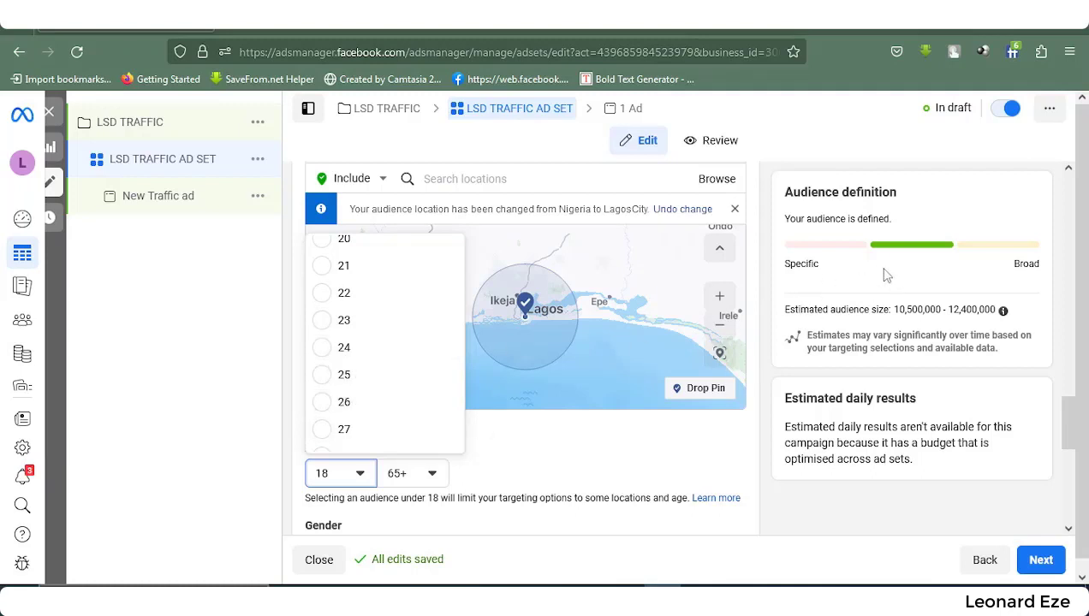
{"action": "left_click", "coordinate": [325, 347]}
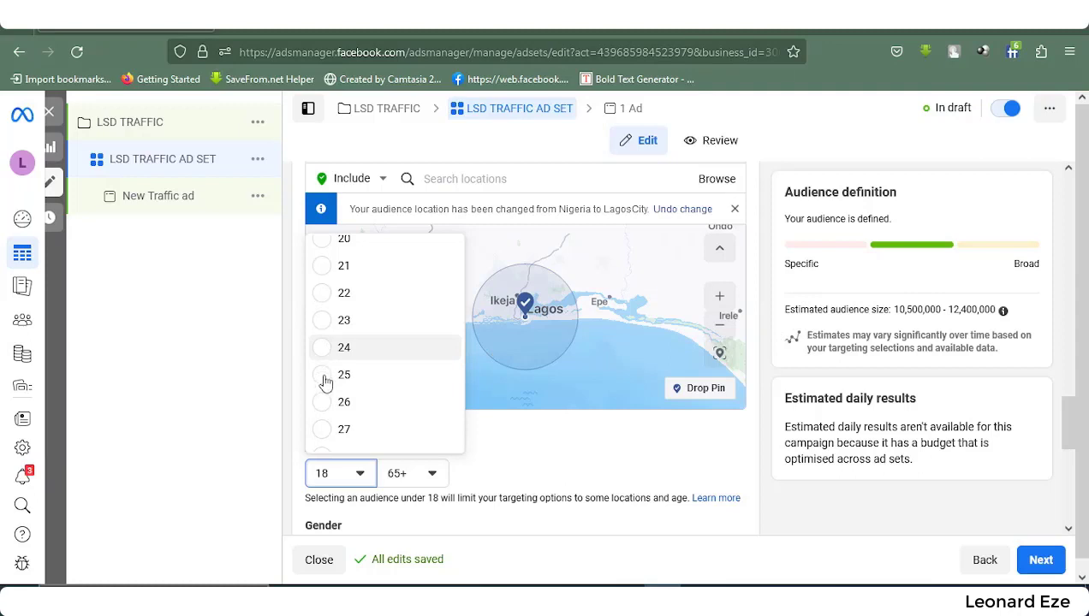
{"action": "left_click", "coordinate": [343, 476]}
{"action": "scroll", "coordinate": [343, 411], "scroll_direction": "down", "scroll_amount": 3}
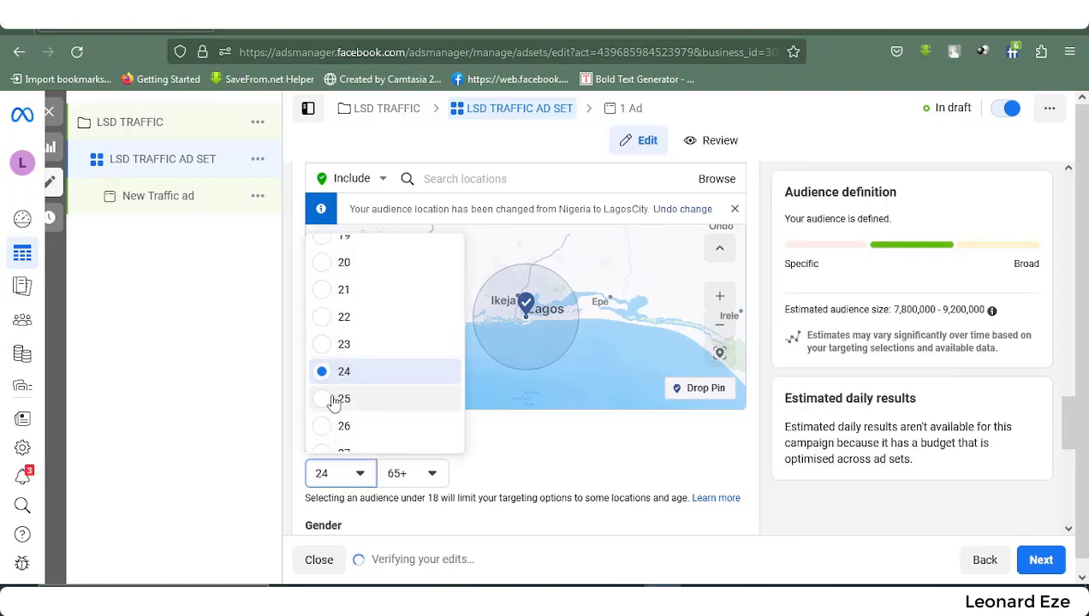
{"action": "left_click", "coordinate": [358, 400]}
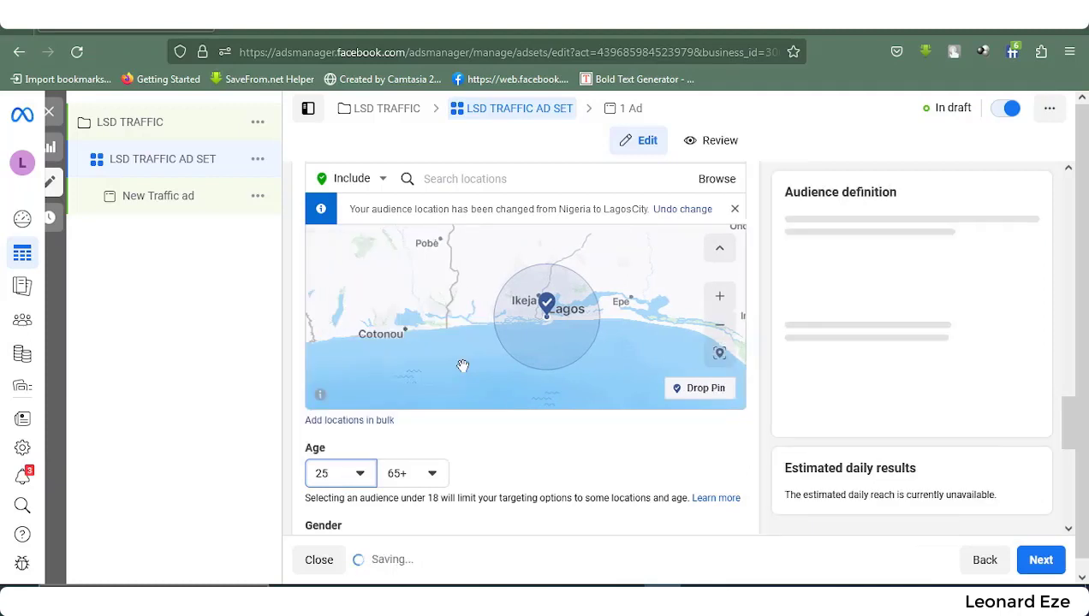
{"action": "scroll", "coordinate": [407, 379], "scroll_direction": "down", "scroll_amount": 2}
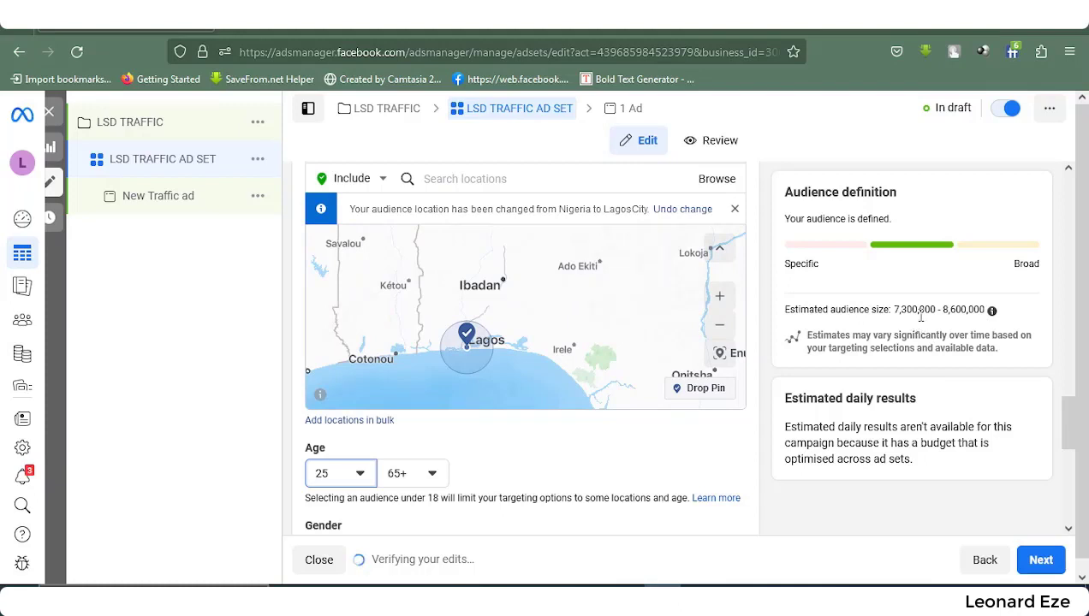
- Set the audience's maximum age to 50
{"action": "left_click", "coordinate": [431, 475]}
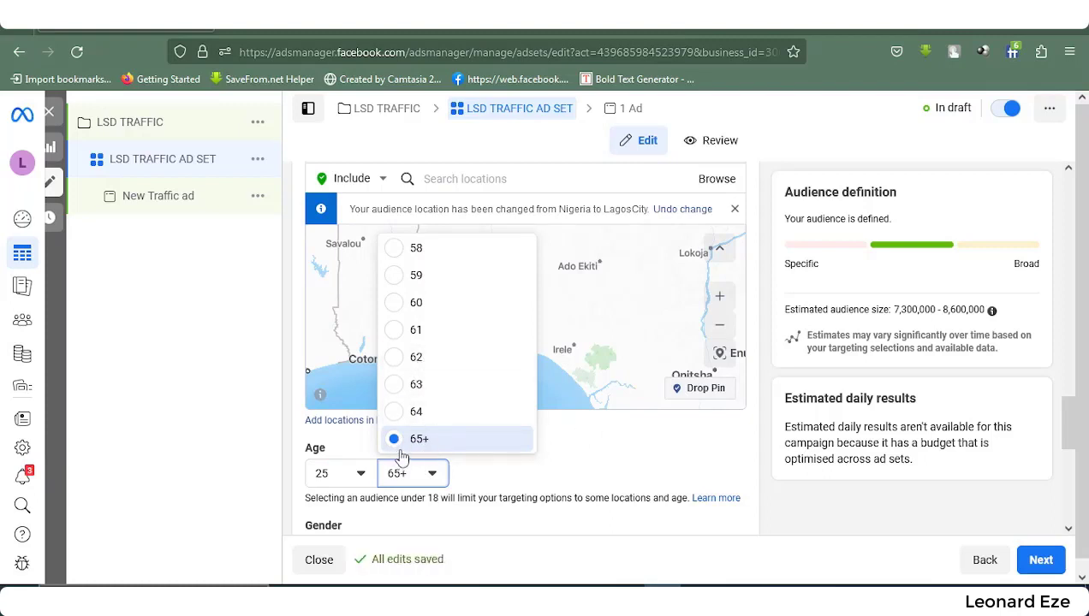
{"action": "scroll", "coordinate": [414, 377], "scroll_direction": "up", "scroll_amount": 1}
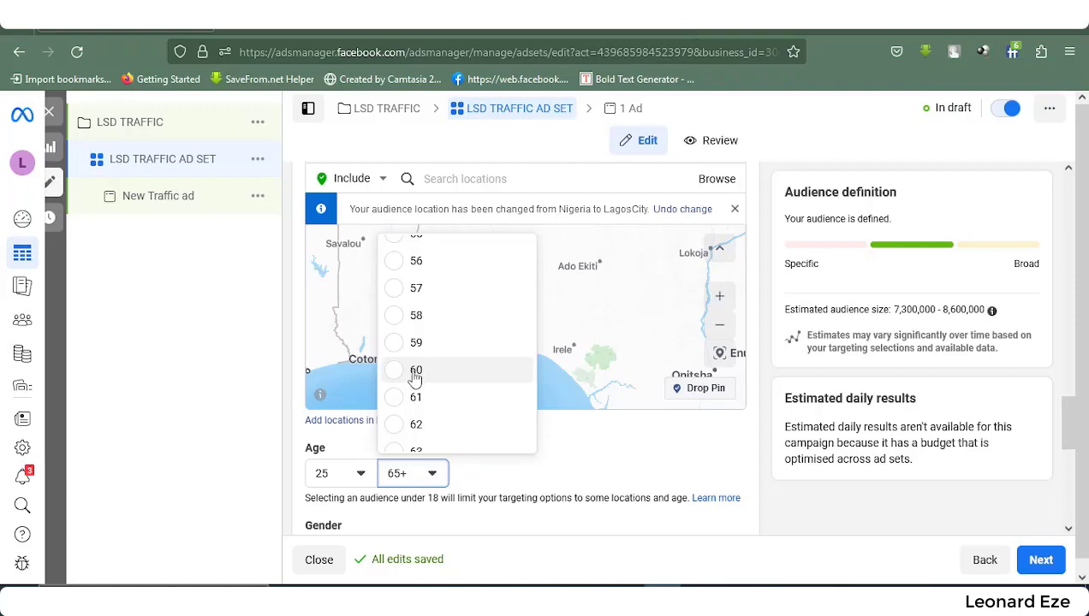
{"action": "scroll", "coordinate": [421, 436], "scroll_direction": "up", "scroll_amount": 1}
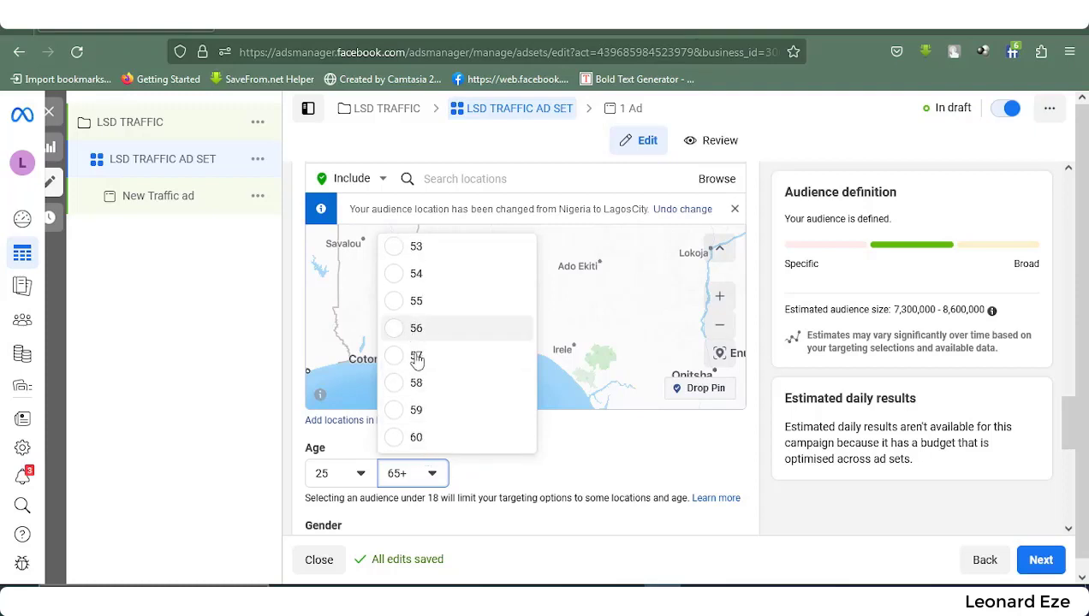
{"action": "scroll", "coordinate": [417, 360], "scroll_direction": "up", "scroll_amount": 1}
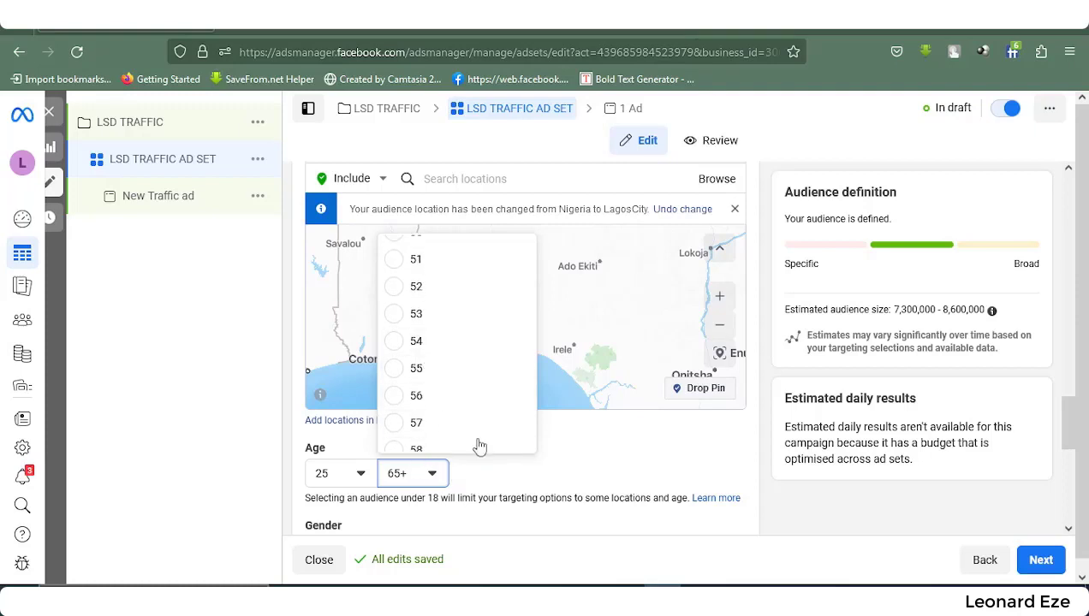
{"action": "scroll", "coordinate": [419, 411], "scroll_direction": "up", "scroll_amount": 1}
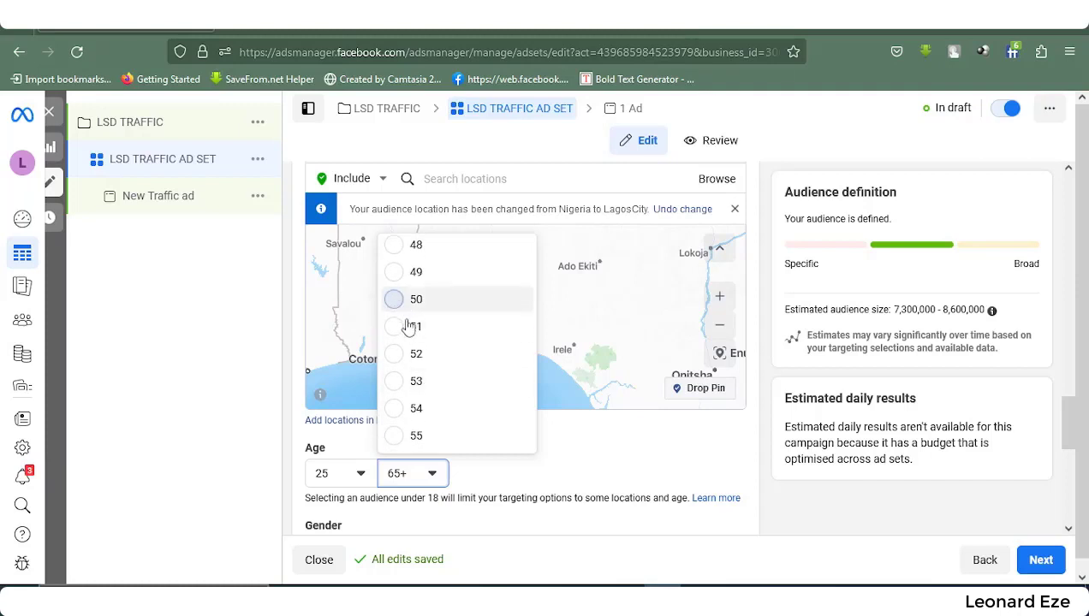
{"action": "left_click", "coordinate": [417, 300]}
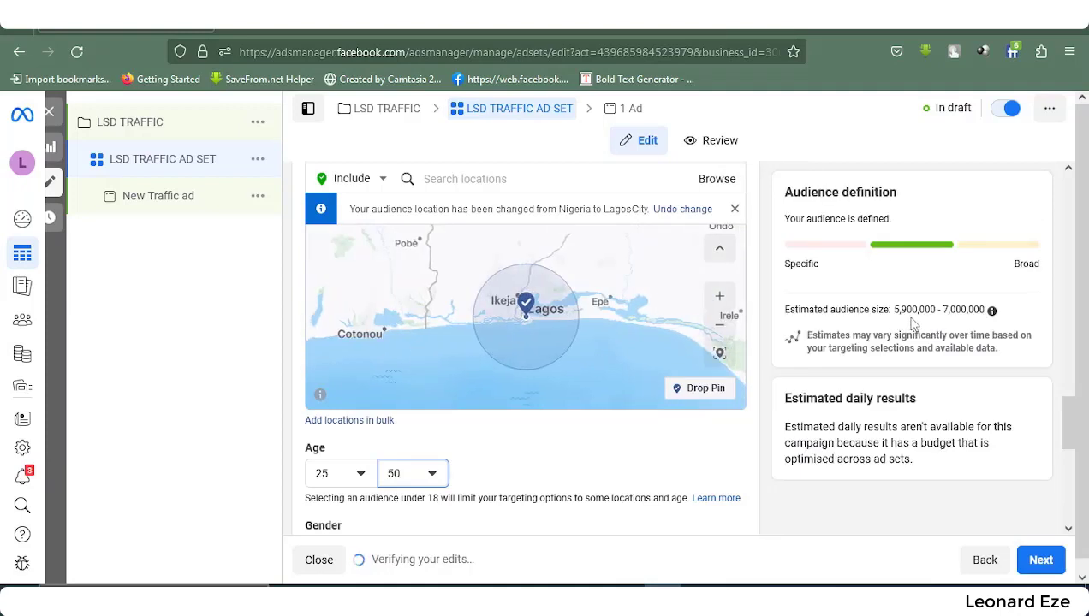
- Open the audience's detailed targeting for editing, and show its suggestions and its browsable categories
{"action": "scroll", "coordinate": [418, 462], "scroll_direction": "down", "scroll_amount": 3}
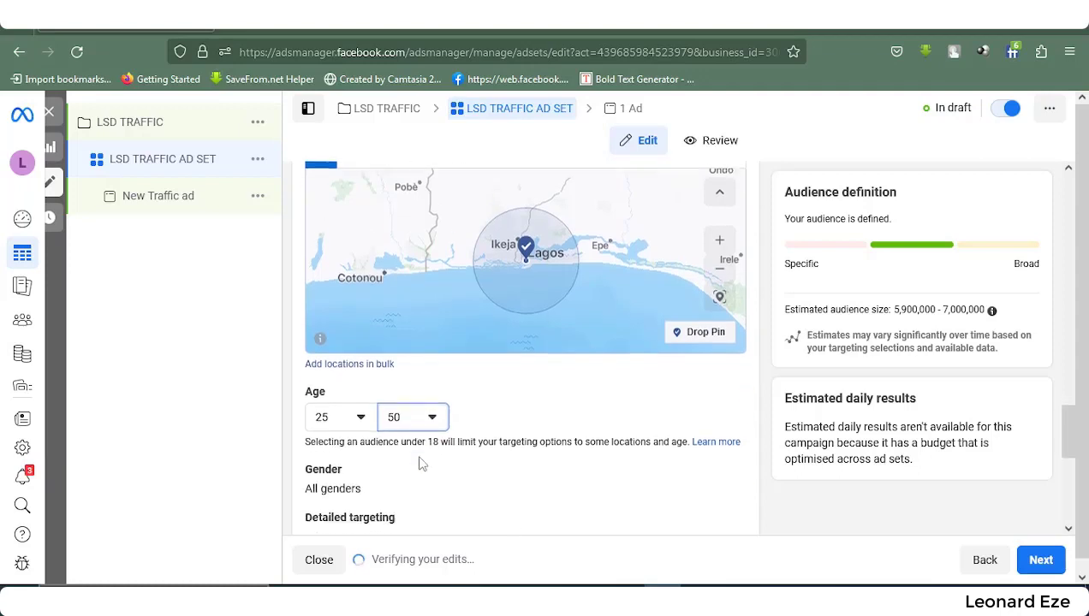
{"action": "scroll", "coordinate": [420, 464], "scroll_direction": "down", "scroll_amount": 1}
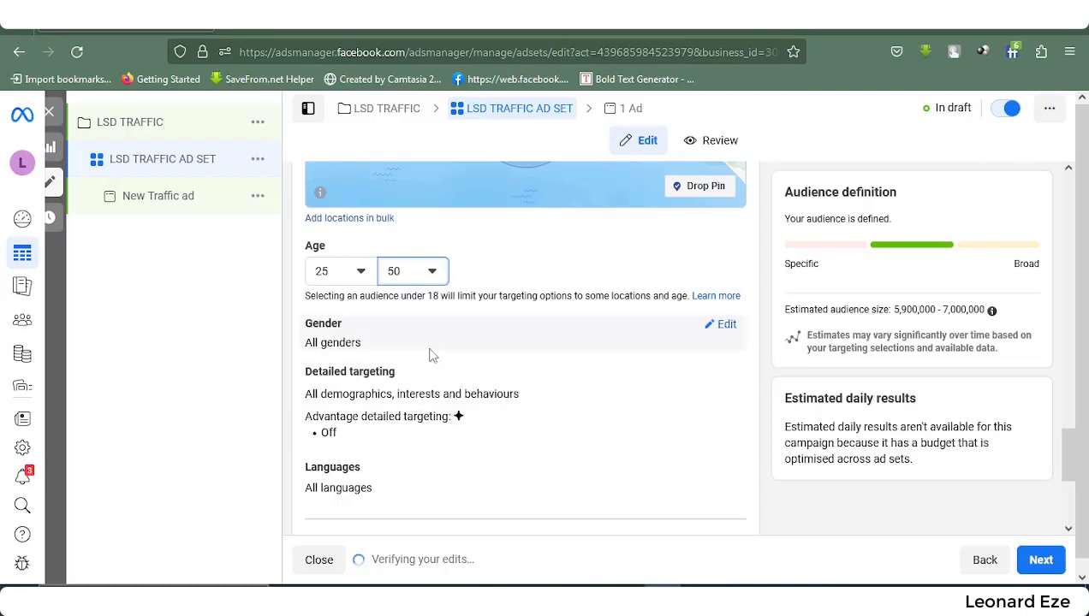
{"action": "mouse_move", "coordinate": [409, 374]}
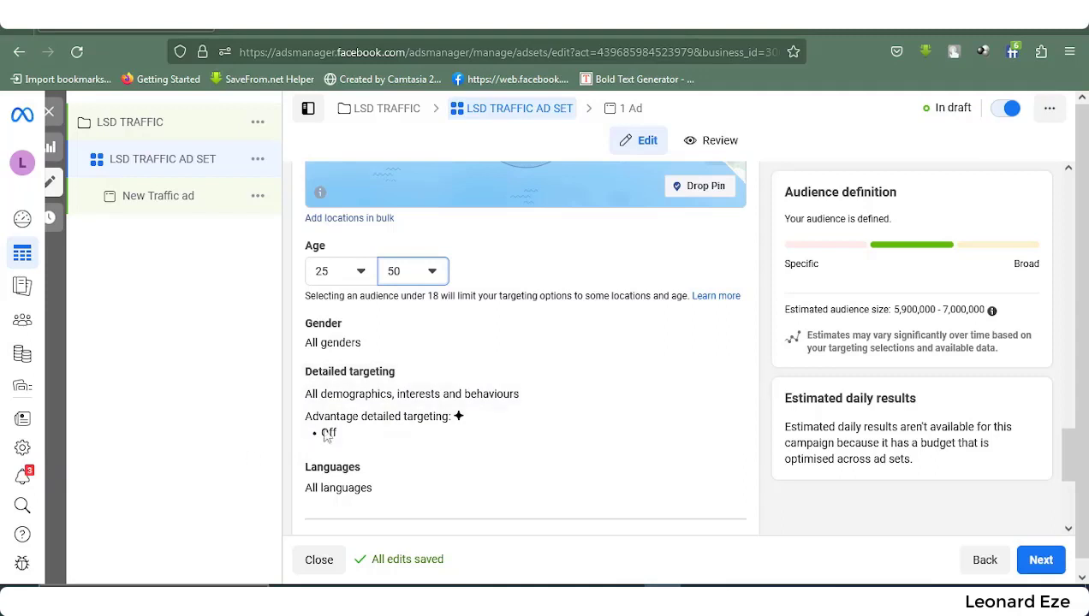
{"action": "left_click", "coordinate": [724, 377]}
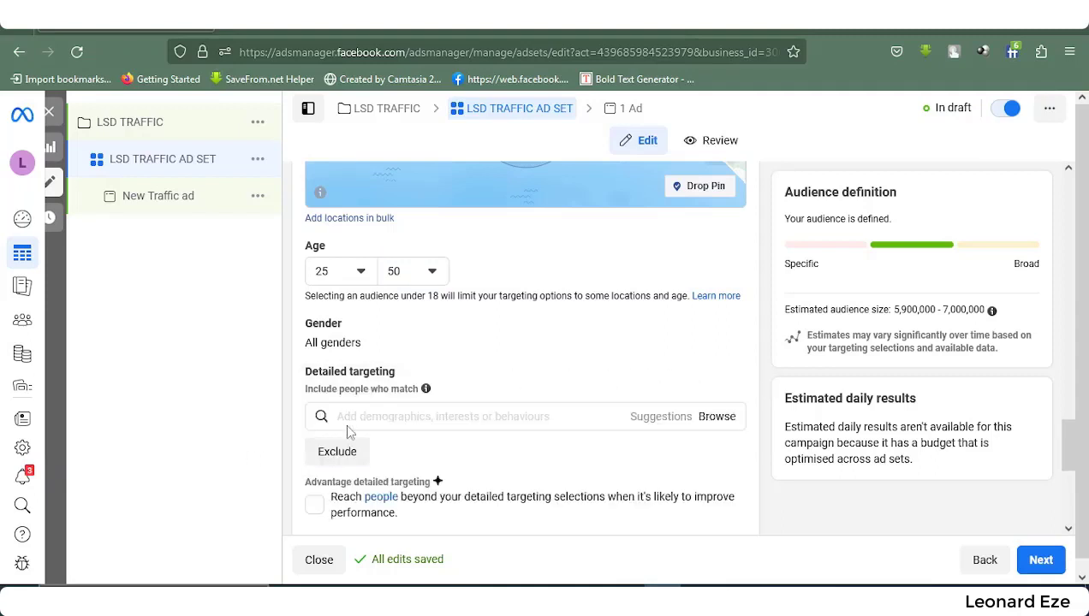
{"action": "left_click", "coordinate": [676, 422]}
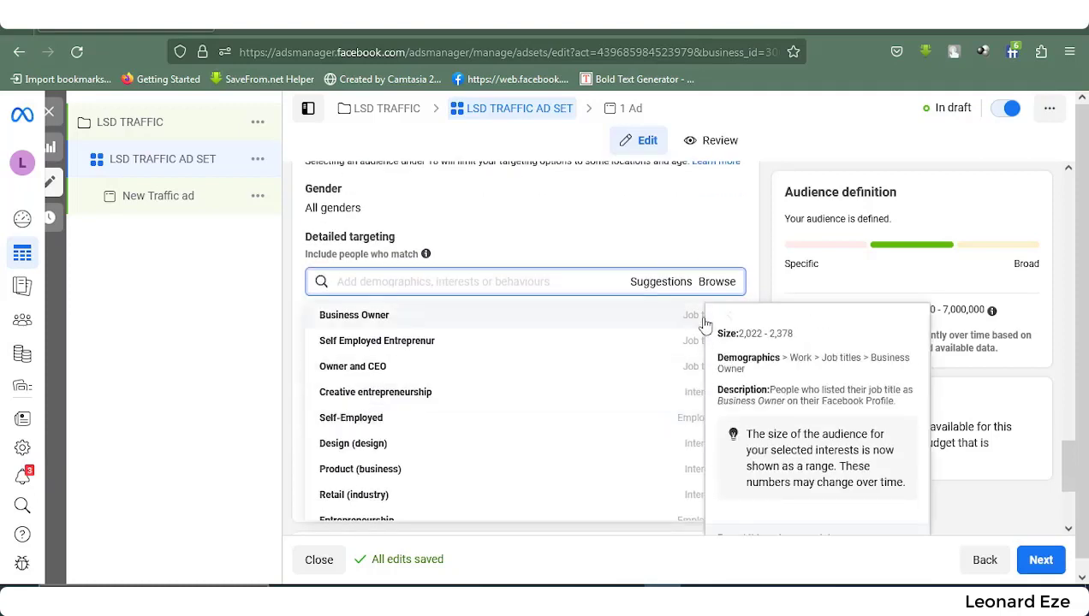
{"action": "left_click", "coordinate": [714, 283]}
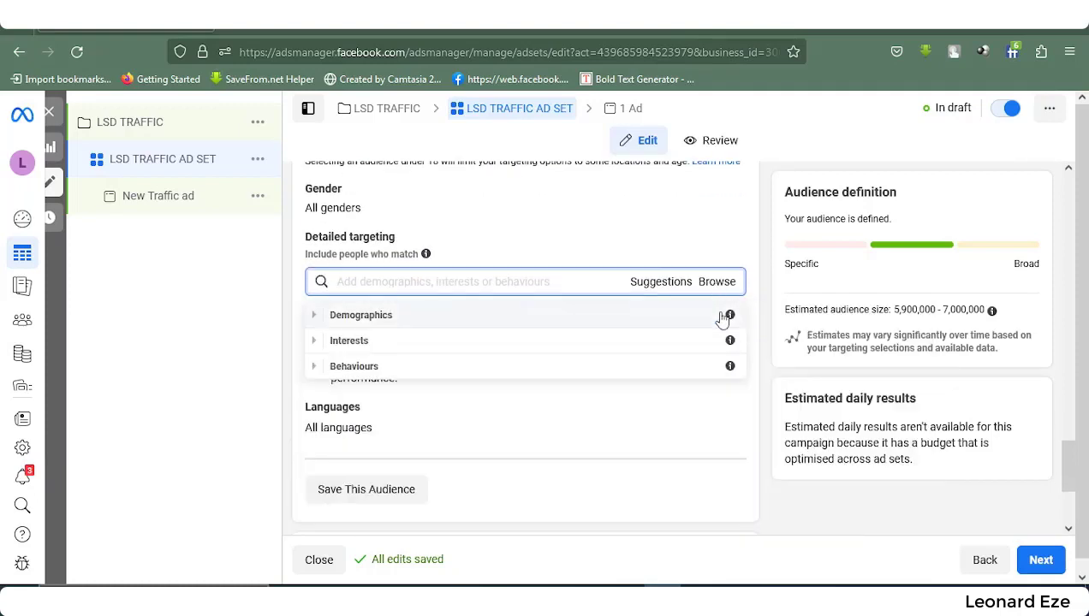
- Examine the Demographics targeting categories, including the Life events options and the Anniversary choices within them
{"action": "left_click", "coordinate": [316, 316]}
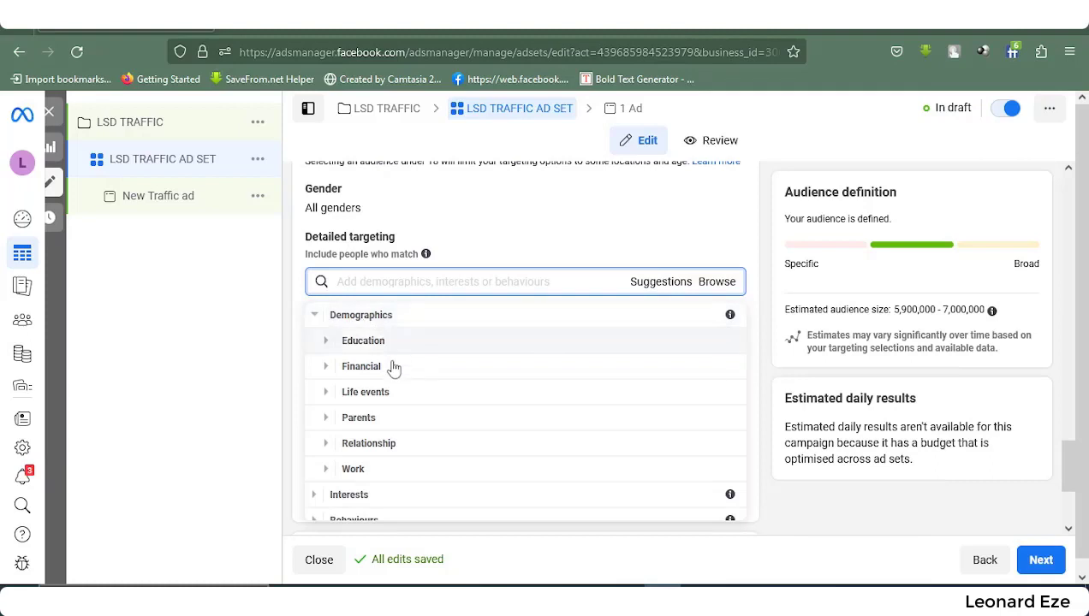
{"action": "left_click", "coordinate": [326, 394]}
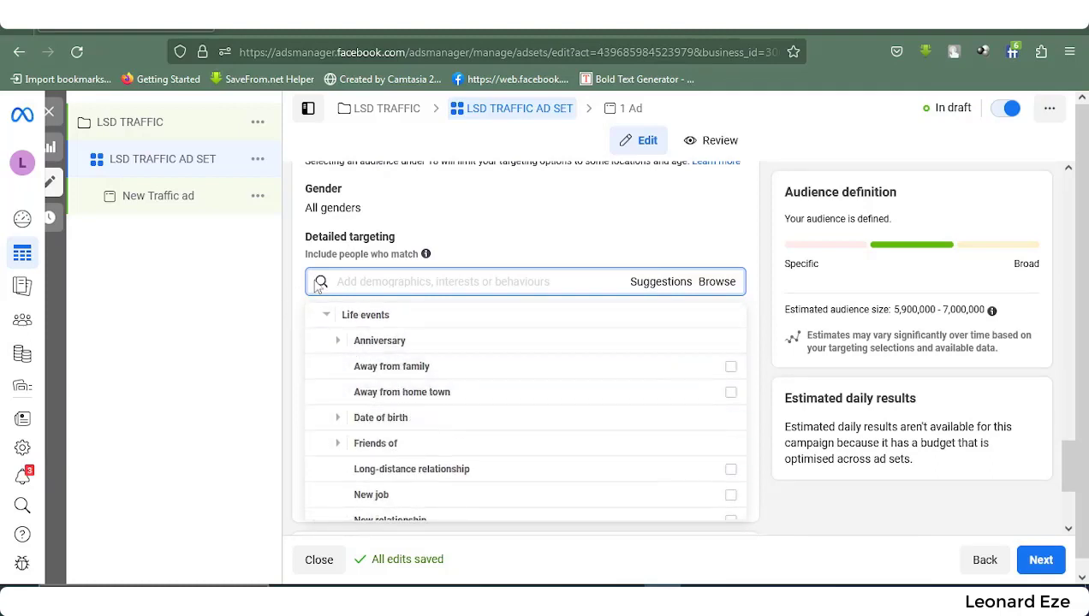
{"action": "scroll", "coordinate": [364, 322], "scroll_direction": "up", "scroll_amount": 2}
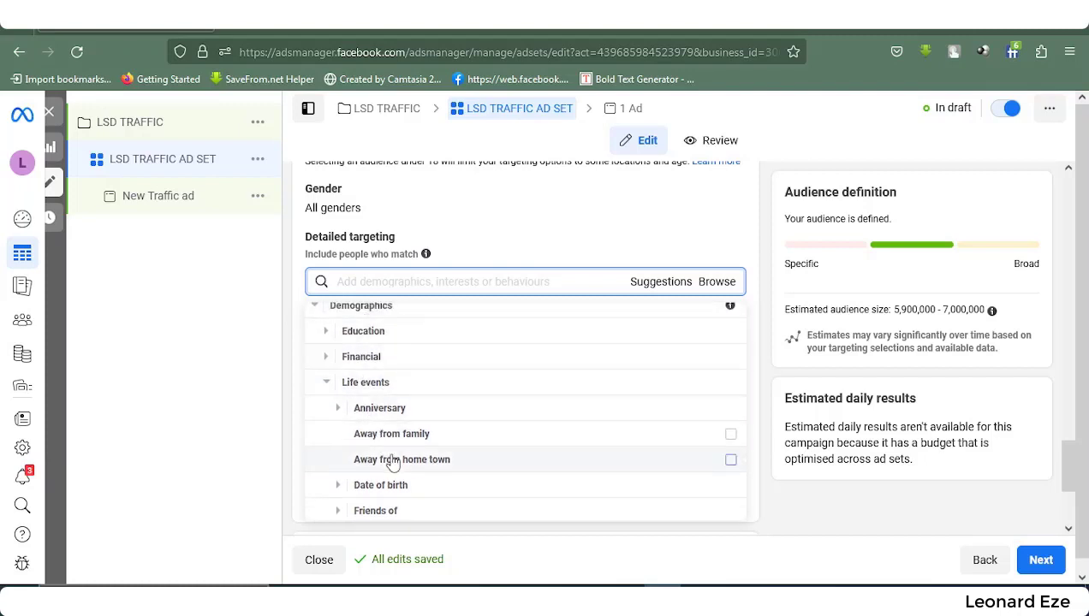
{"action": "scroll", "coordinate": [392, 463], "scroll_direction": "down", "scroll_amount": 2}
{"action": "scroll", "coordinate": [388, 419], "scroll_direction": "down", "scroll_amount": 3}
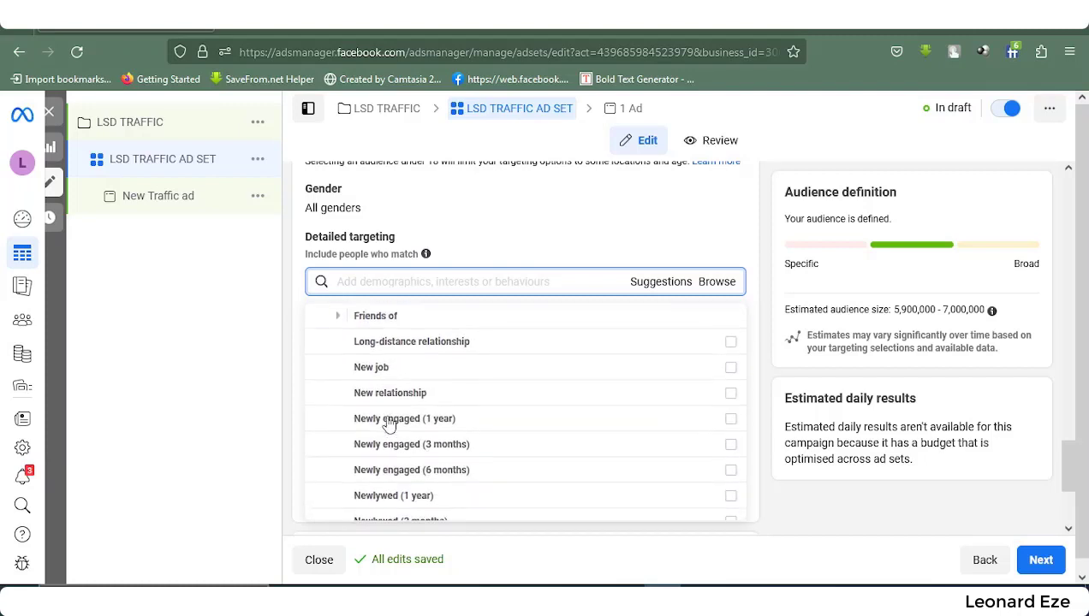
{"action": "scroll", "coordinate": [389, 420], "scroll_direction": "up", "scroll_amount": 4}
{"action": "left_click", "coordinate": [337, 408]}
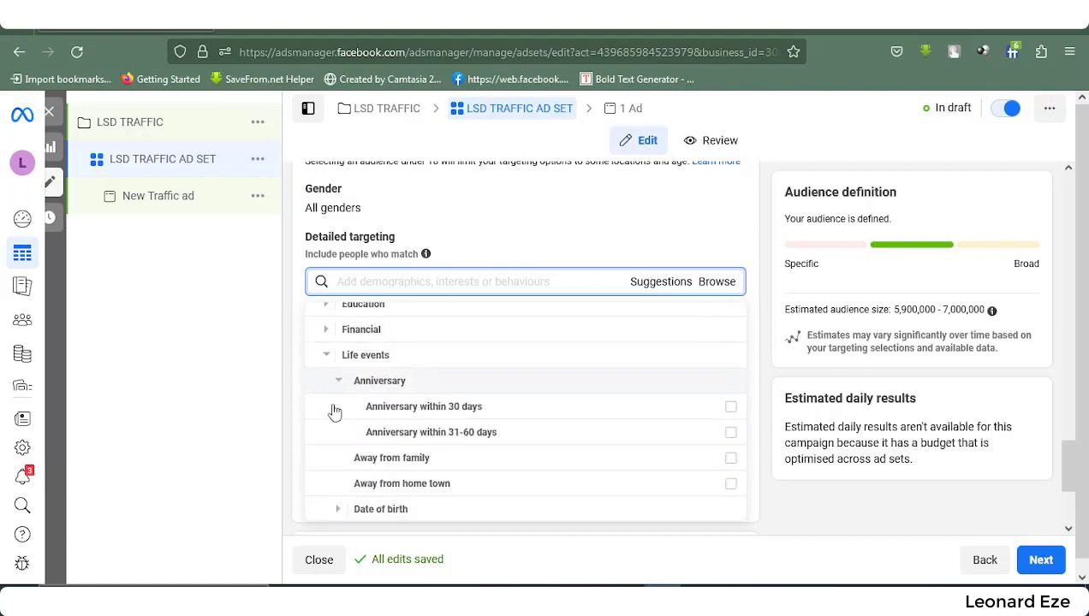
{"action": "left_click", "coordinate": [339, 316]}
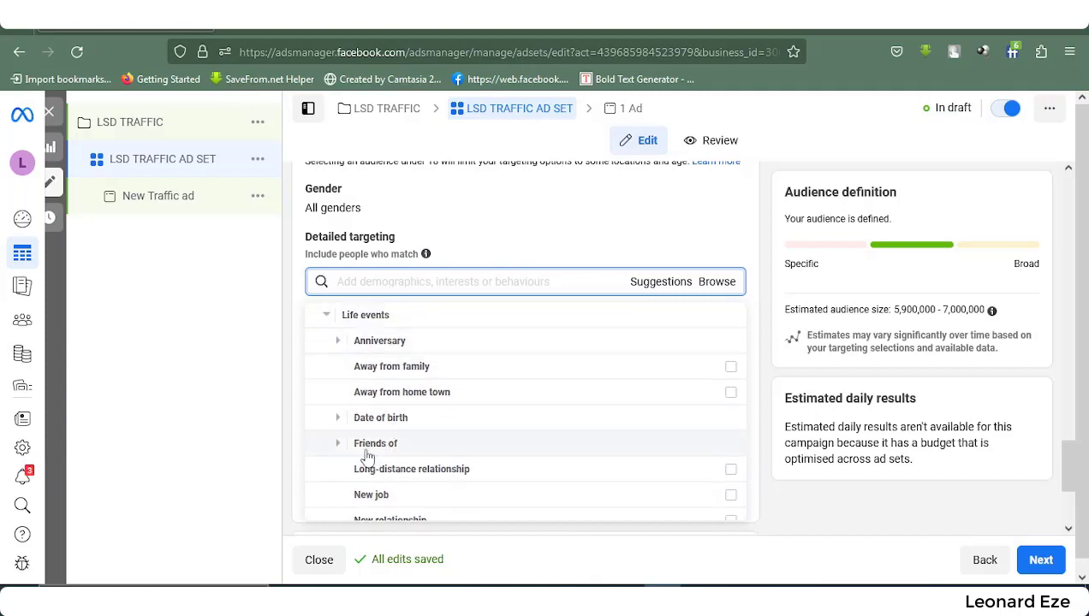
{"action": "left_click", "coordinate": [325, 316]}
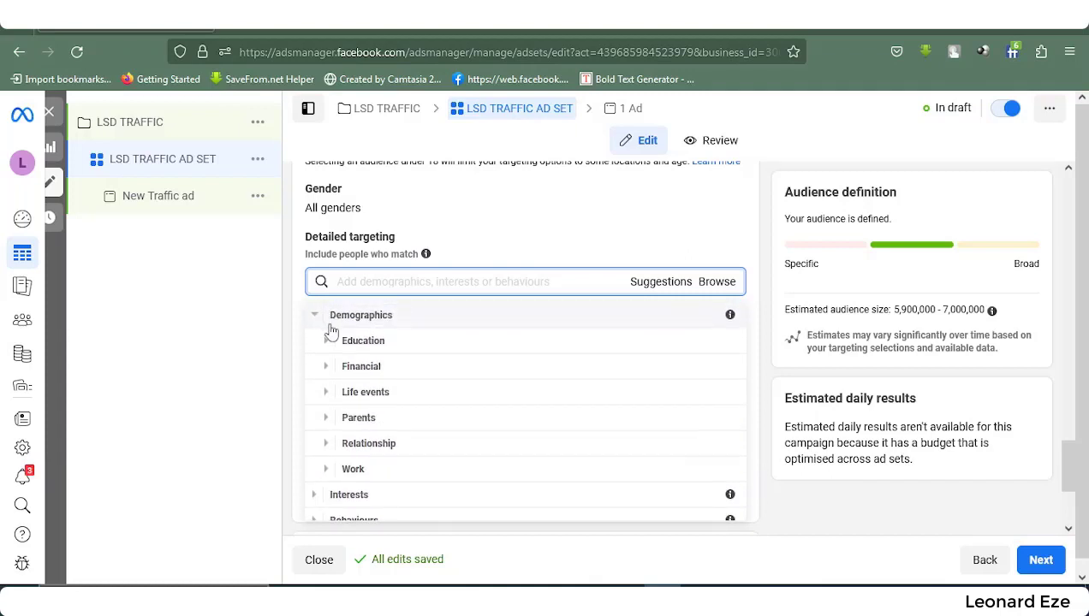
- Collapse the Demographics targeting categories and expand the Interests categories
{"action": "scroll", "coordinate": [333, 385], "scroll_direction": "up", "scroll_amount": 1}
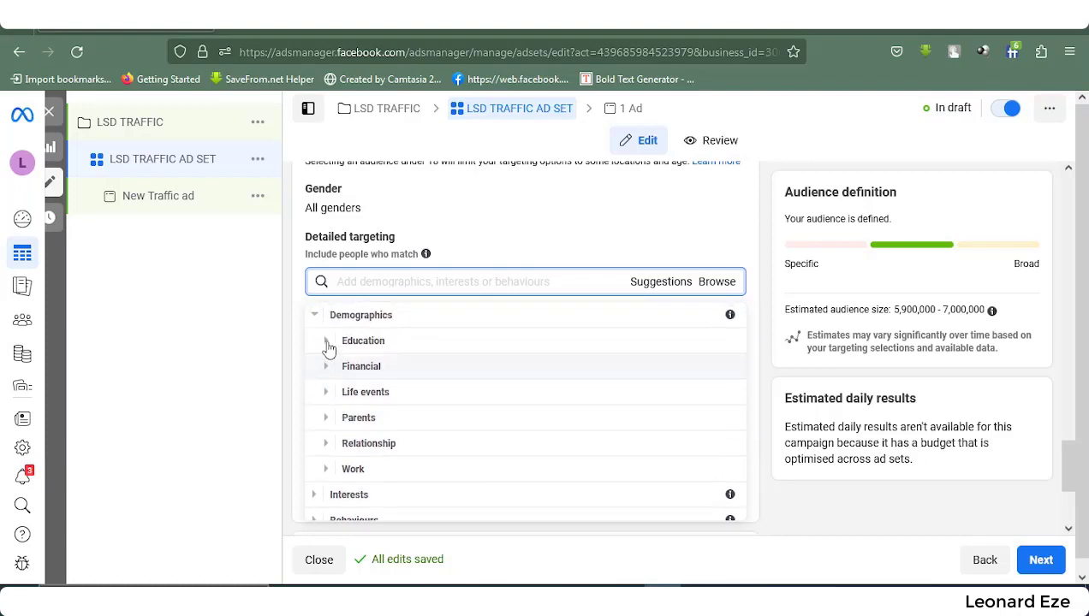
{"action": "left_click", "coordinate": [313, 315]}
{"action": "left_click", "coordinate": [315, 342]}
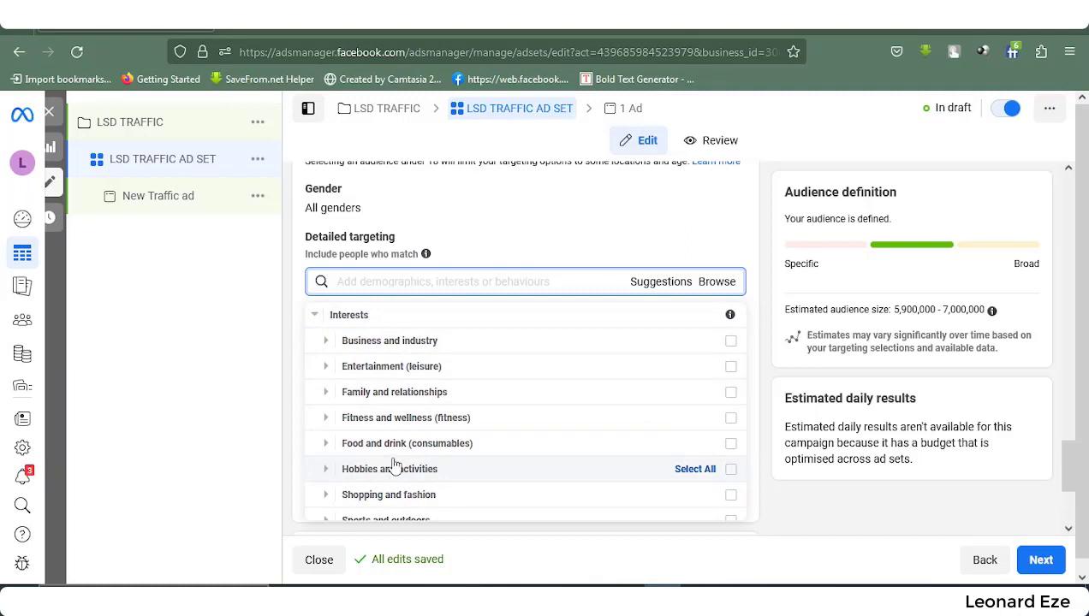
- Look through the Interests subcategories in detailed targeting, from Business and industry to Technology, and collapse Interests
{"action": "scroll", "coordinate": [383, 450], "scroll_direction": "down", "scroll_amount": 2}
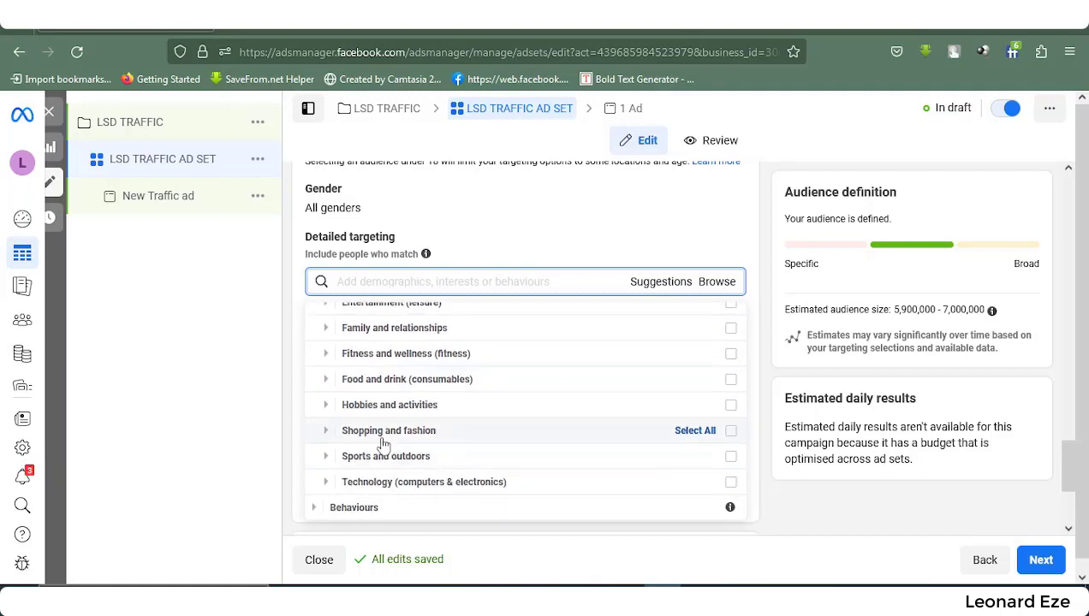
{"action": "scroll", "coordinate": [420, 449], "scroll_direction": "up", "scroll_amount": 3}
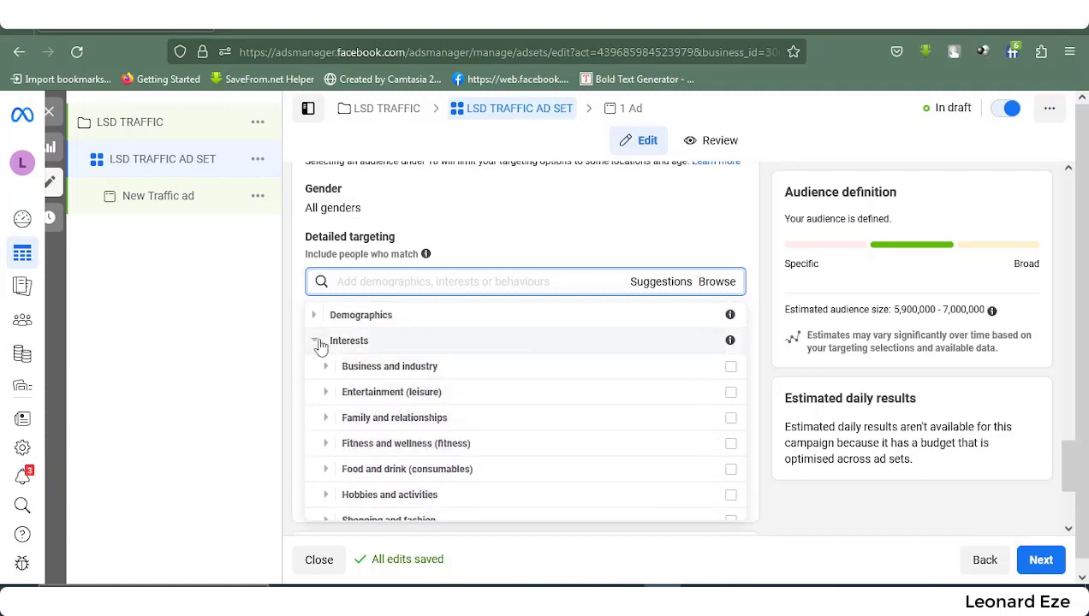
{"action": "left_click", "coordinate": [315, 341]}
{"action": "left_click", "coordinate": [312, 341]}
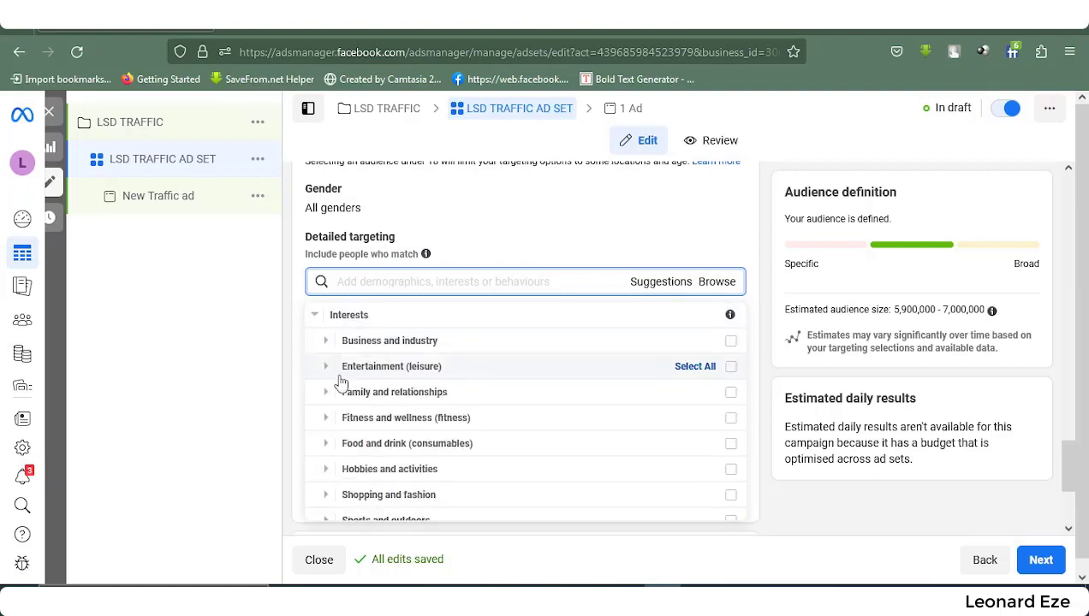
{"action": "left_click", "coordinate": [313, 316]}
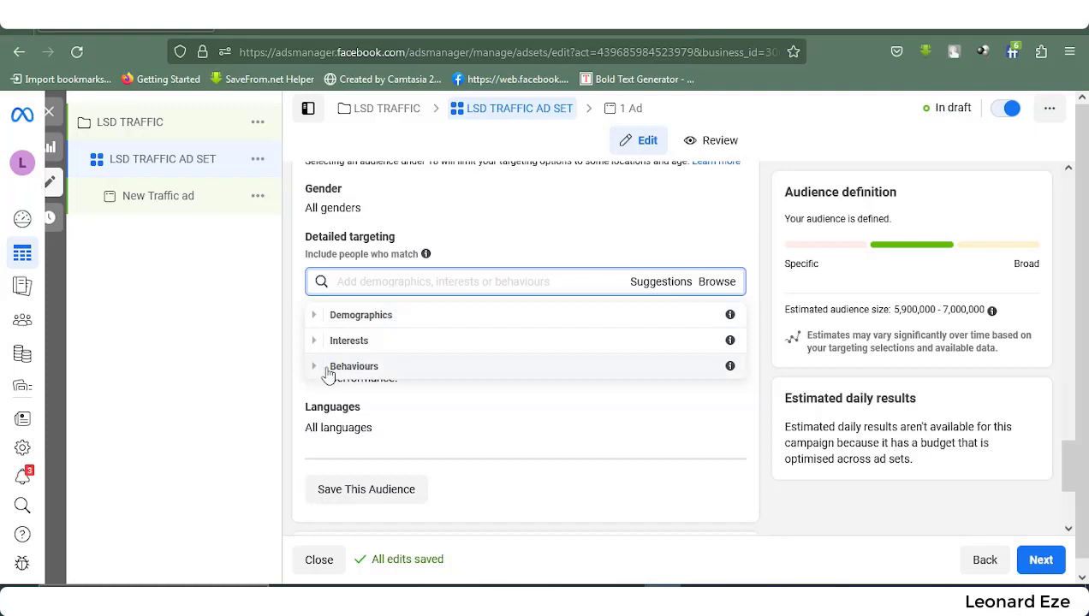
- Examine the Behaviours targeting categories, including the Purchase behaviour and Travel options, and close the category list without selecting any
{"action": "left_click", "coordinate": [316, 367]}
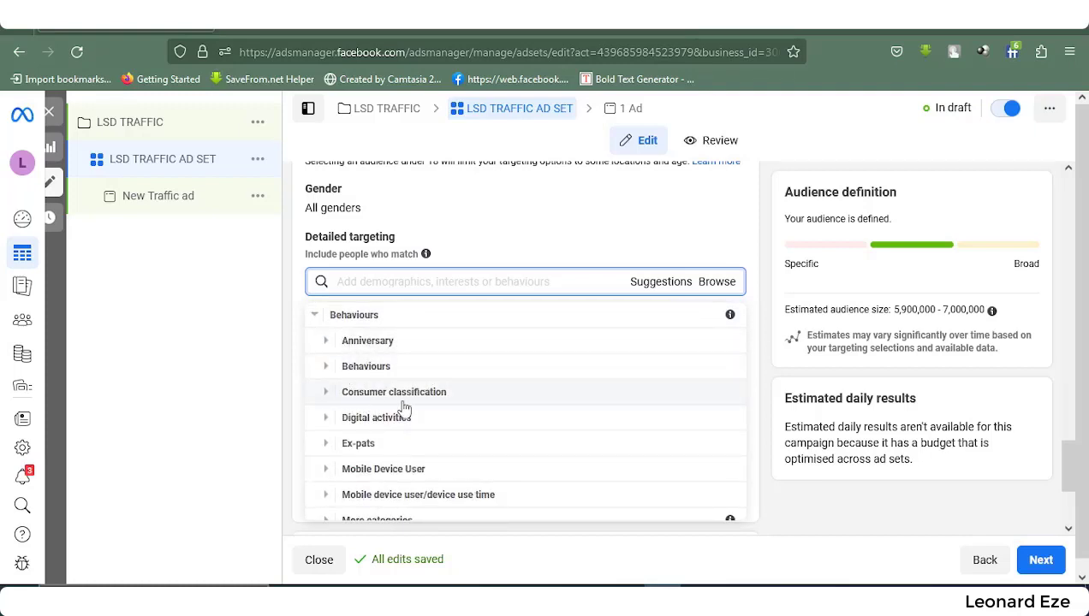
{"action": "scroll", "coordinate": [371, 430], "scroll_direction": "down", "scroll_amount": 2}
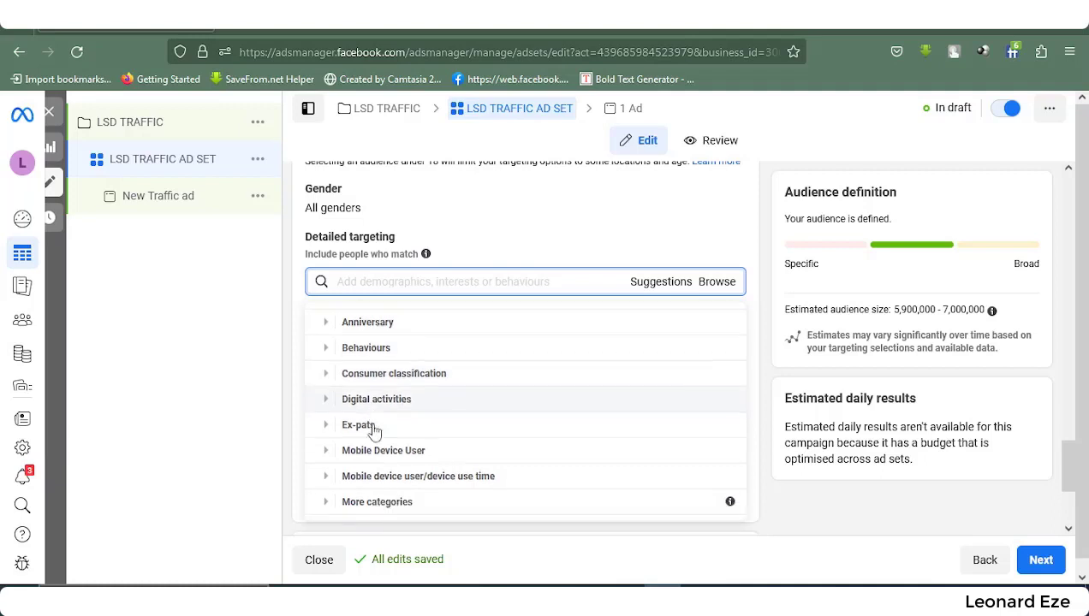
{"action": "scroll", "coordinate": [428, 377], "scroll_direction": "down", "scroll_amount": 1}
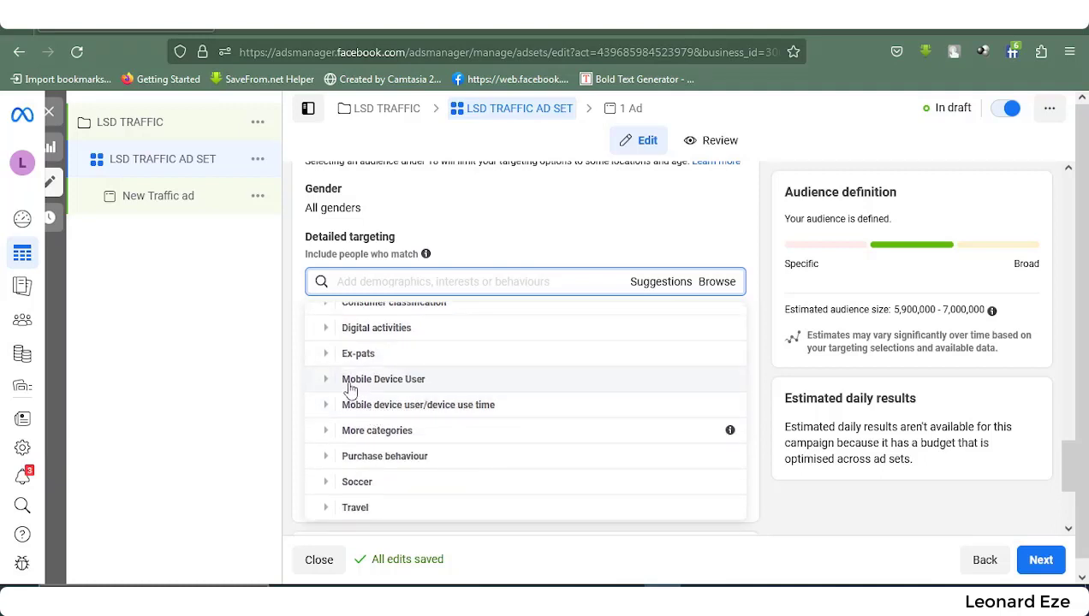
{"action": "left_click", "coordinate": [328, 456]}
{"action": "mouse_move", "coordinate": [399, 456]}
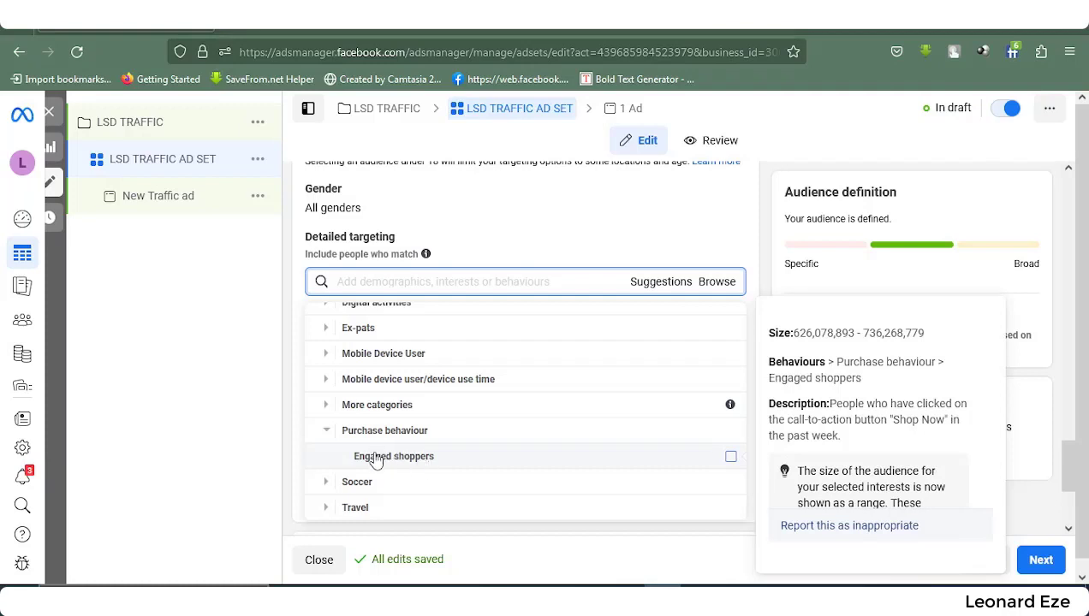
{"action": "left_click", "coordinate": [327, 508]}
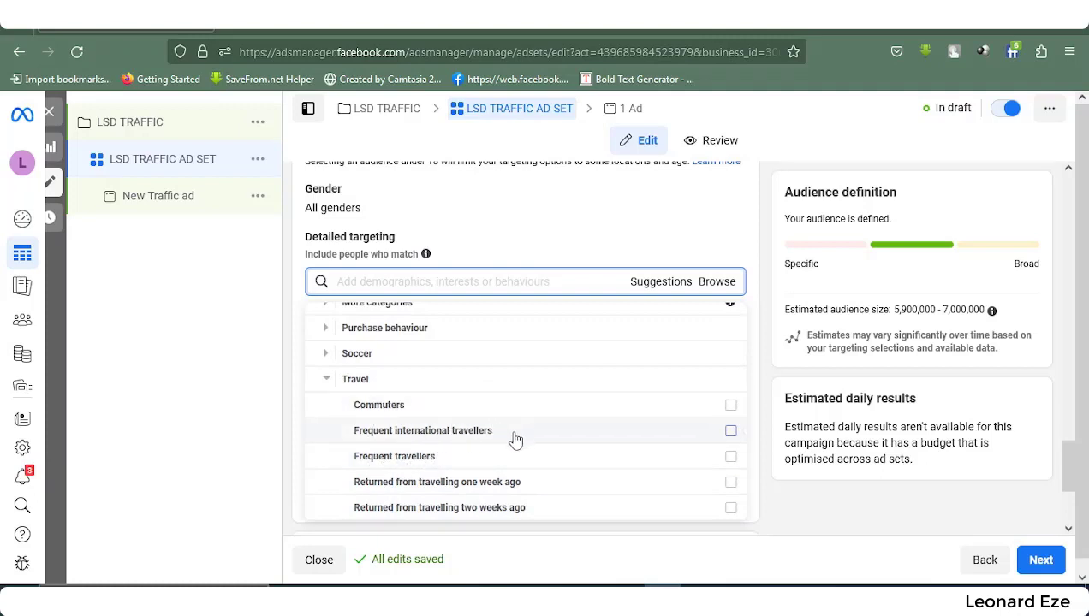
{"action": "left_click", "coordinate": [325, 330]}
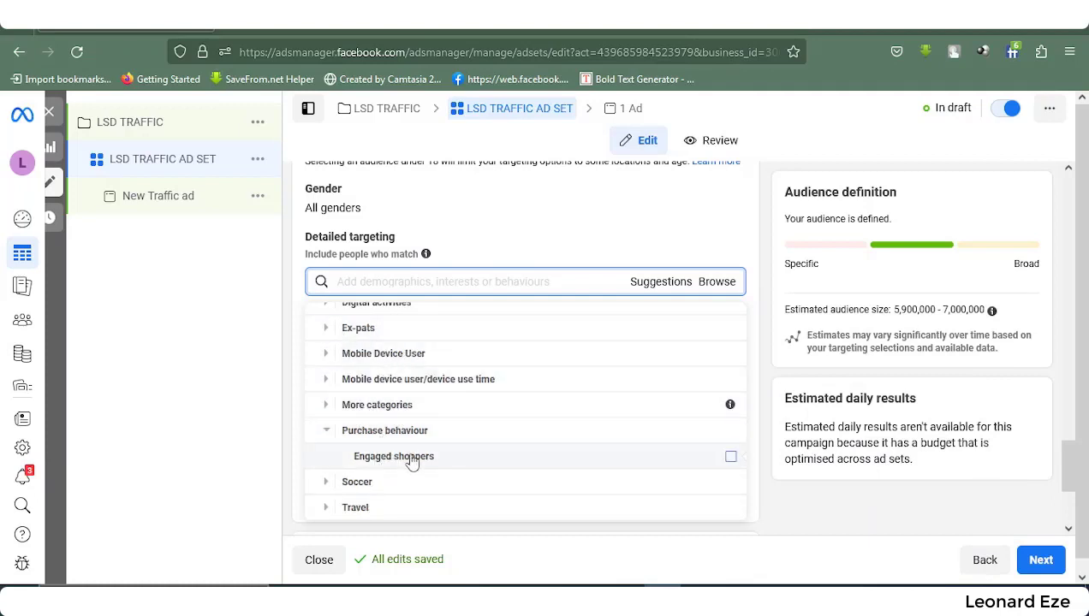
{"action": "scroll", "coordinate": [418, 469], "scroll_direction": "up", "scroll_amount": 2}
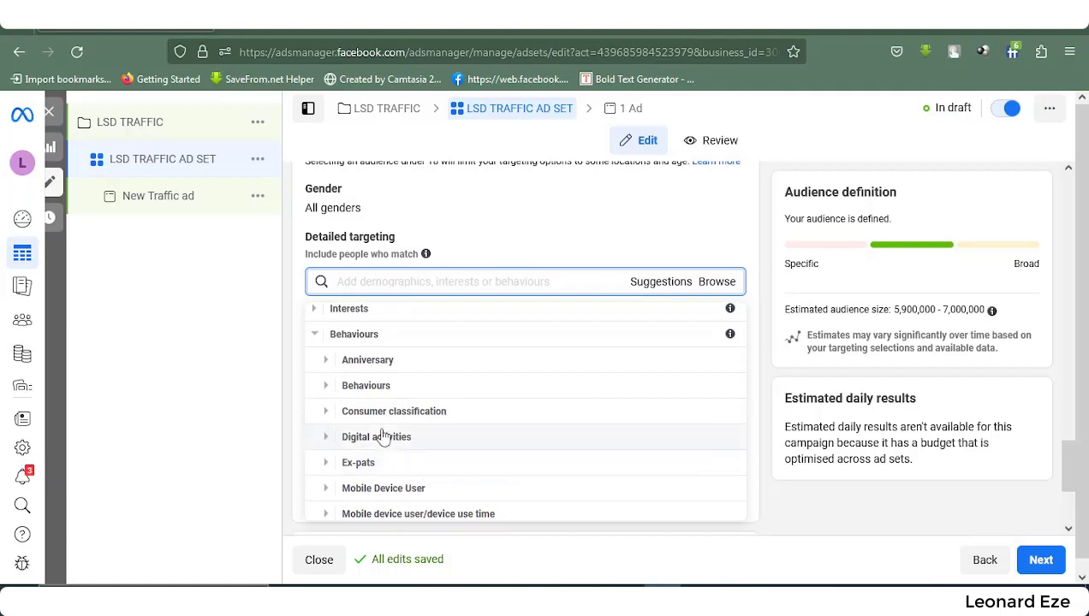
{"action": "scroll", "coordinate": [359, 423], "scroll_direction": "up", "scroll_amount": 1}
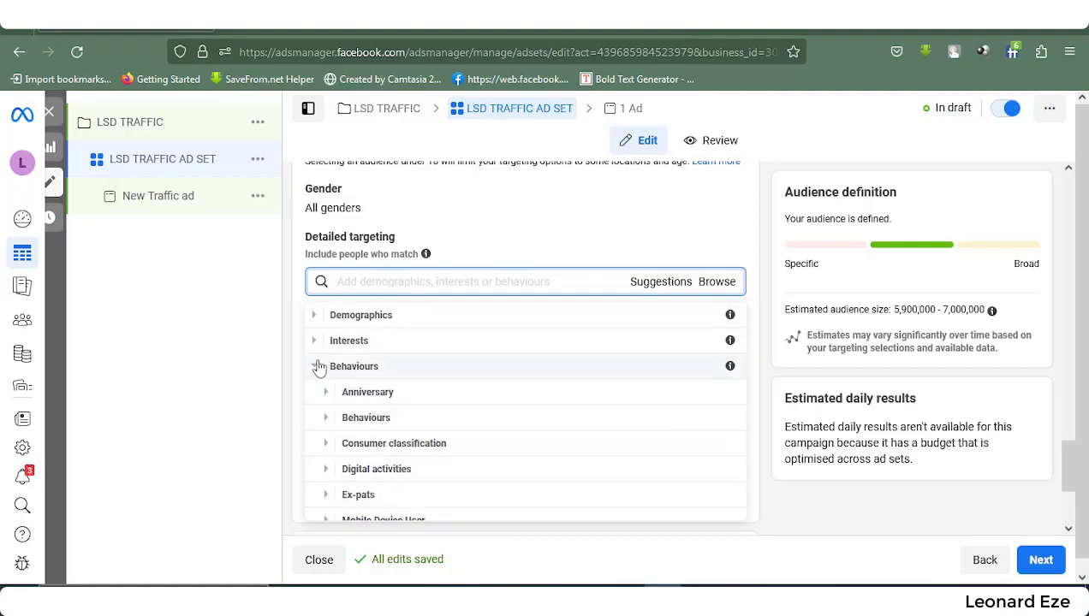
{"action": "left_click", "coordinate": [315, 366]}
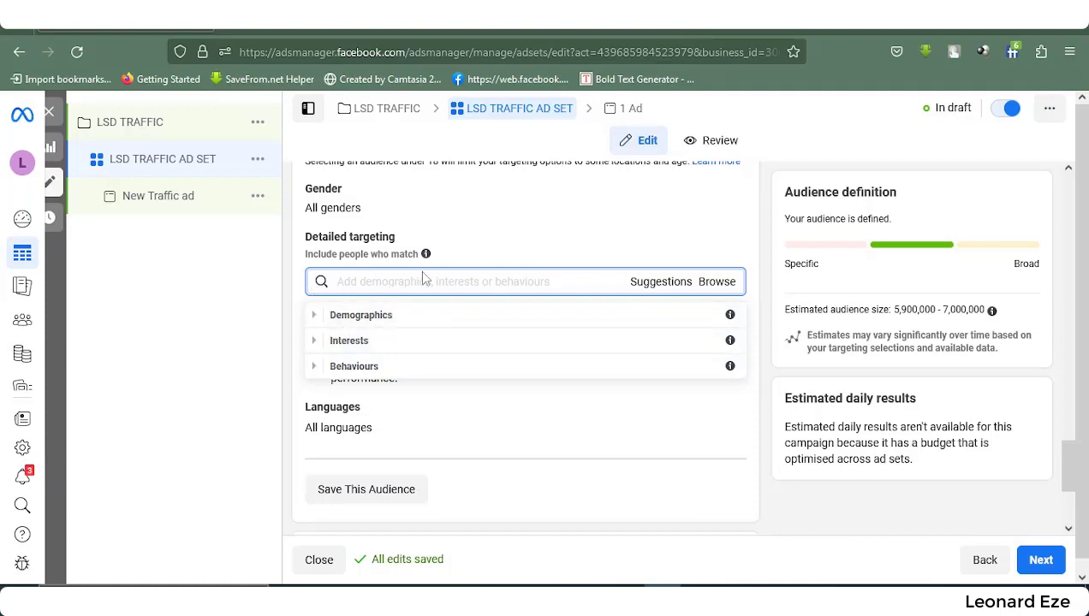
{"action": "left_click", "coordinate": [546, 191]}
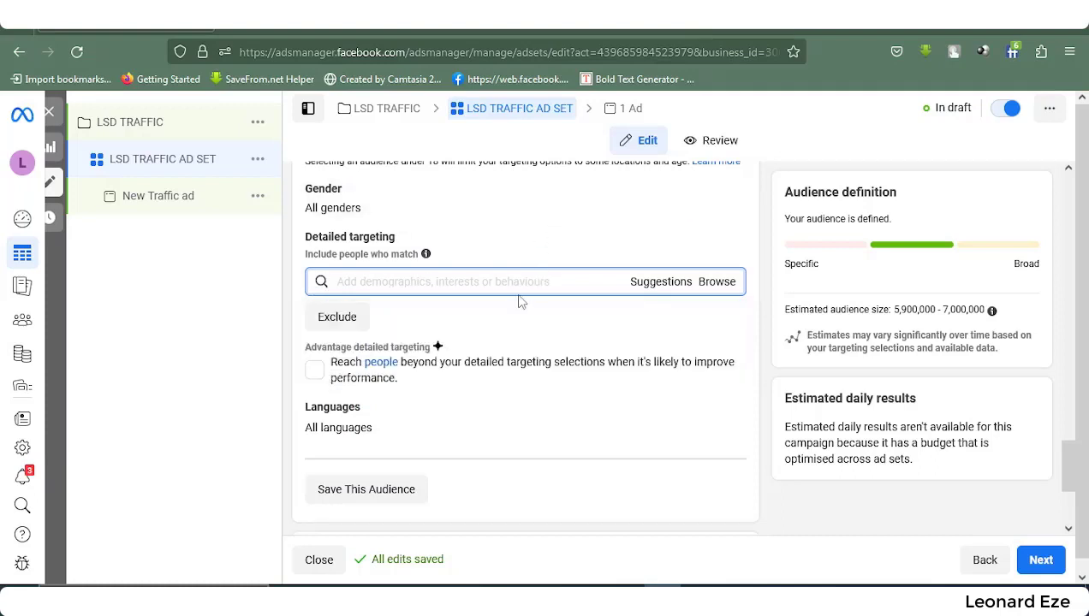
- Review the ad set's audience settings for location, age, gender and languages, along with its Placements options
{"action": "scroll", "coordinate": [518, 364], "scroll_direction": "down", "scroll_amount": 2}
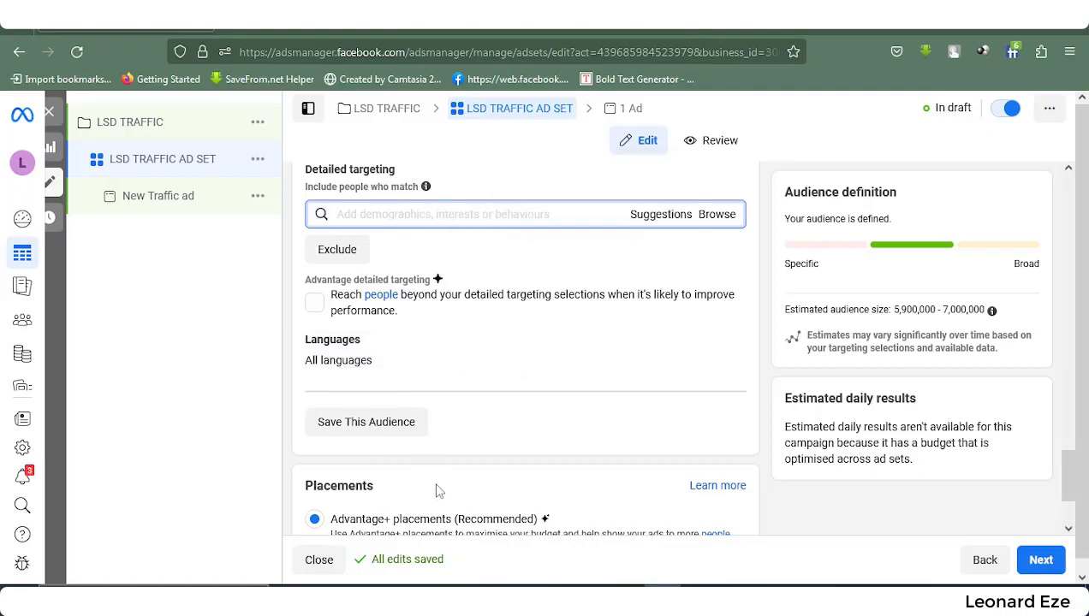
{"action": "scroll", "coordinate": [469, 414], "scroll_direction": "down", "scroll_amount": 3}
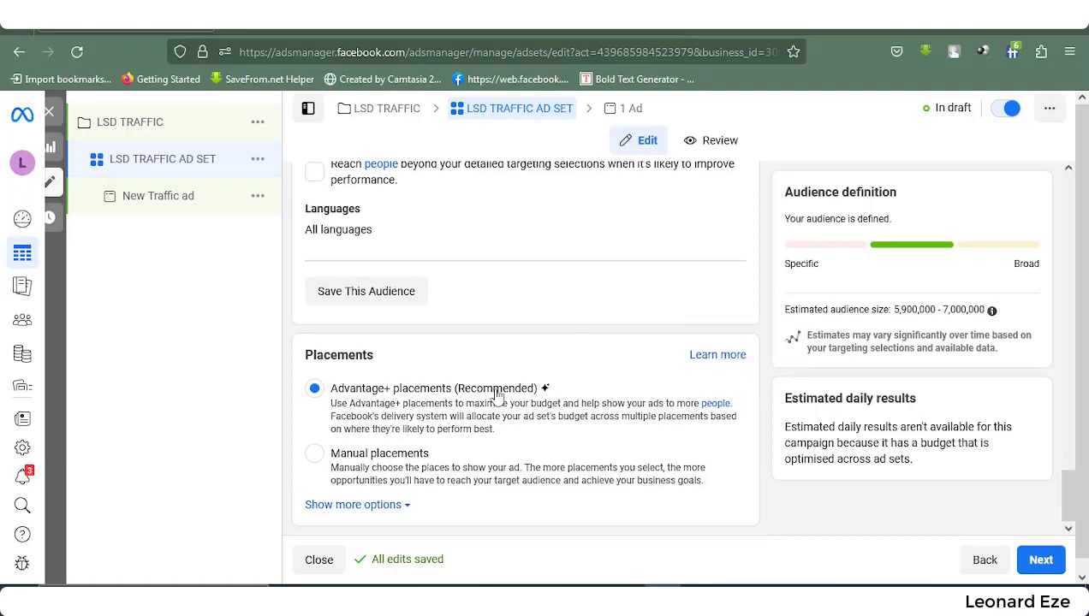
{"action": "scroll", "coordinate": [501, 304], "scroll_direction": "up", "scroll_amount": 6}
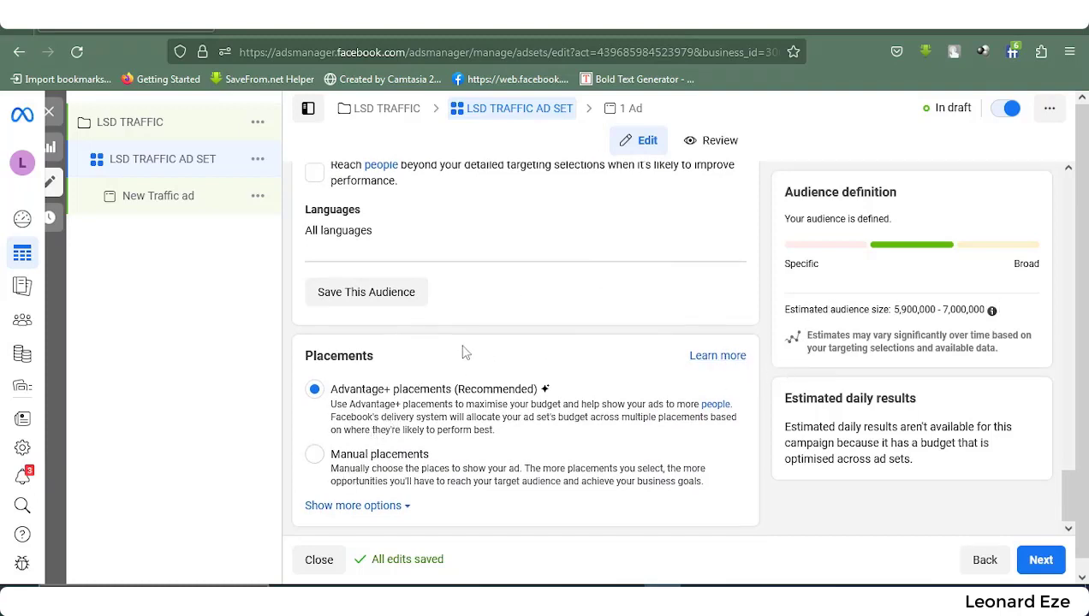
{"action": "scroll", "coordinate": [435, 265], "scroll_direction": "up", "scroll_amount": 4}
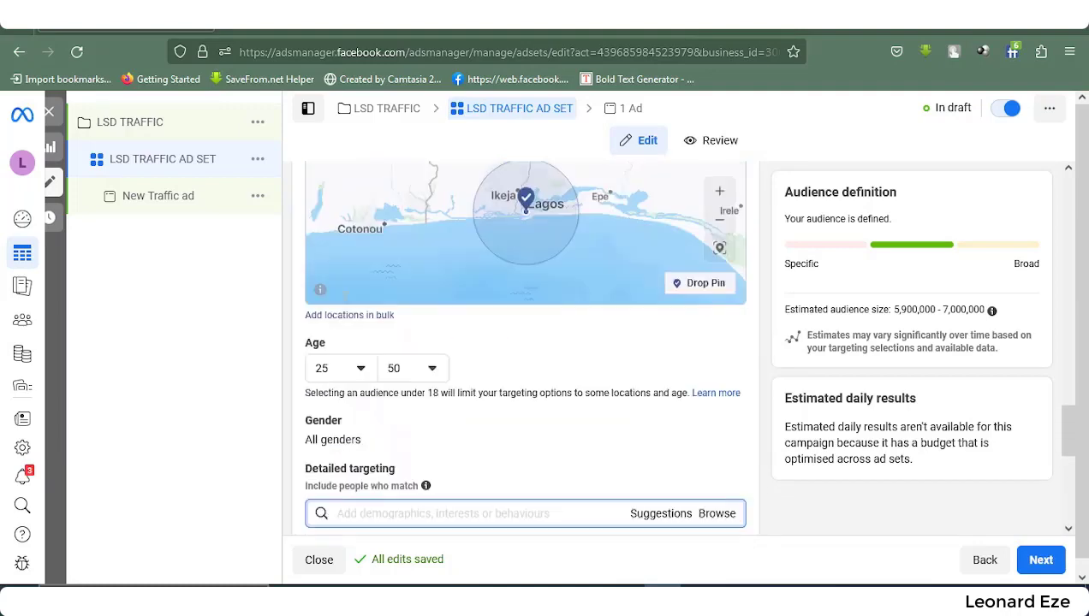
{"action": "scroll", "coordinate": [402, 479], "scroll_direction": "down", "scroll_amount": 3}
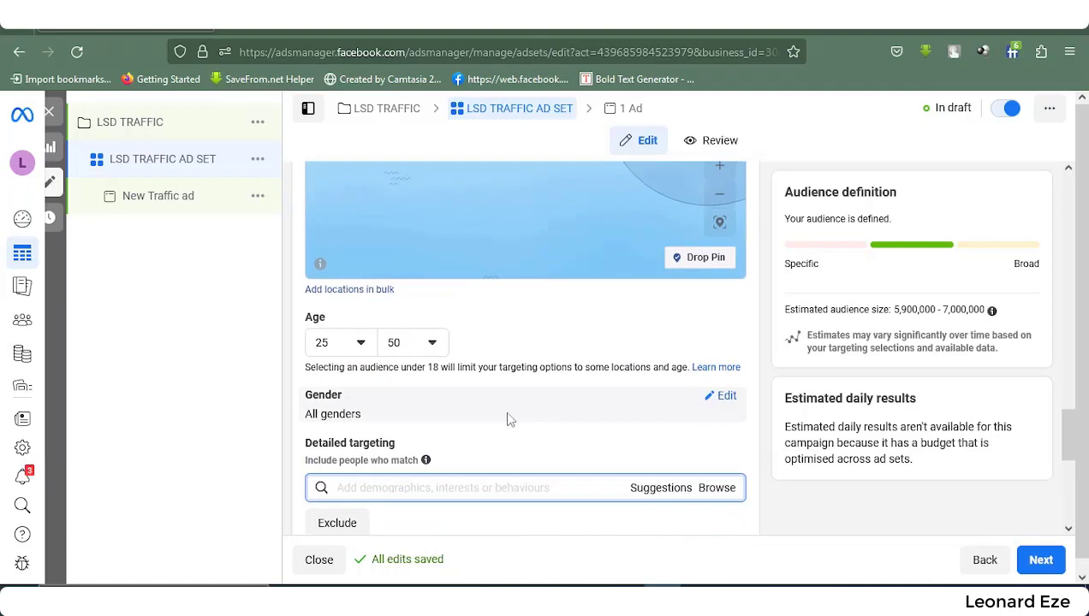
{"action": "scroll", "coordinate": [602, 415], "scroll_direction": "down", "scroll_amount": 3}
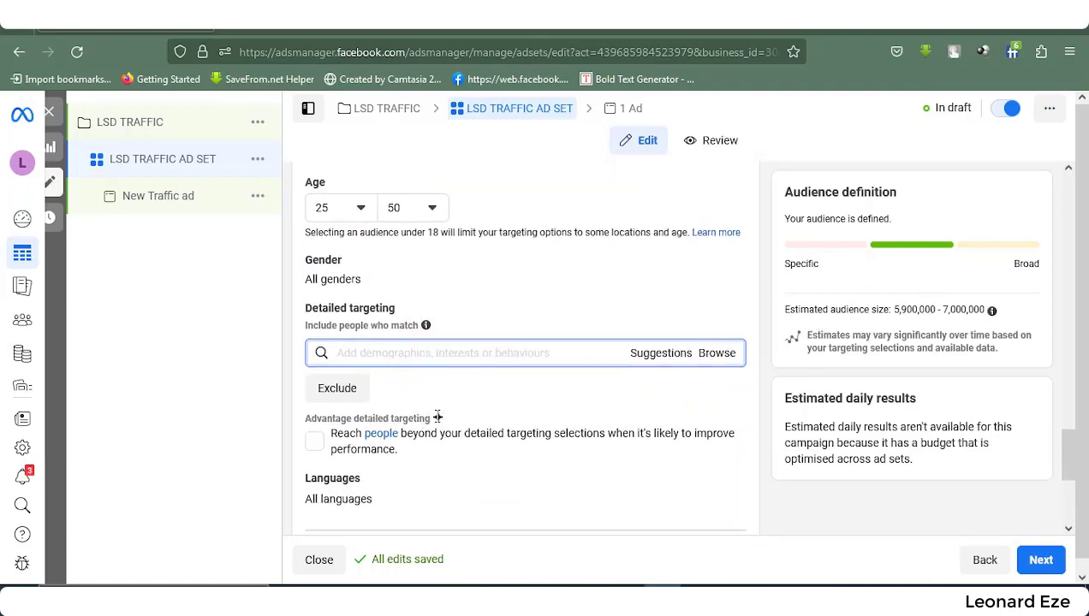
{"action": "scroll", "coordinate": [524, 434], "scroll_direction": "down", "scroll_amount": 6}
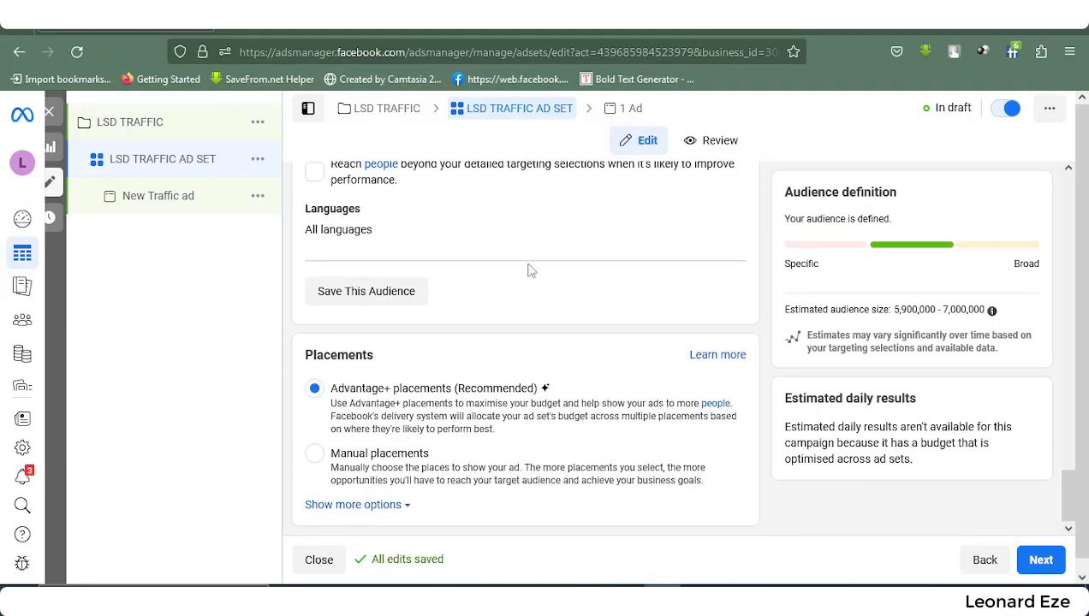
- Save the current audience under the name LSD TRAffic
{"action": "scroll", "coordinate": [326, 302], "scroll_direction": "up", "scroll_amount": 2}
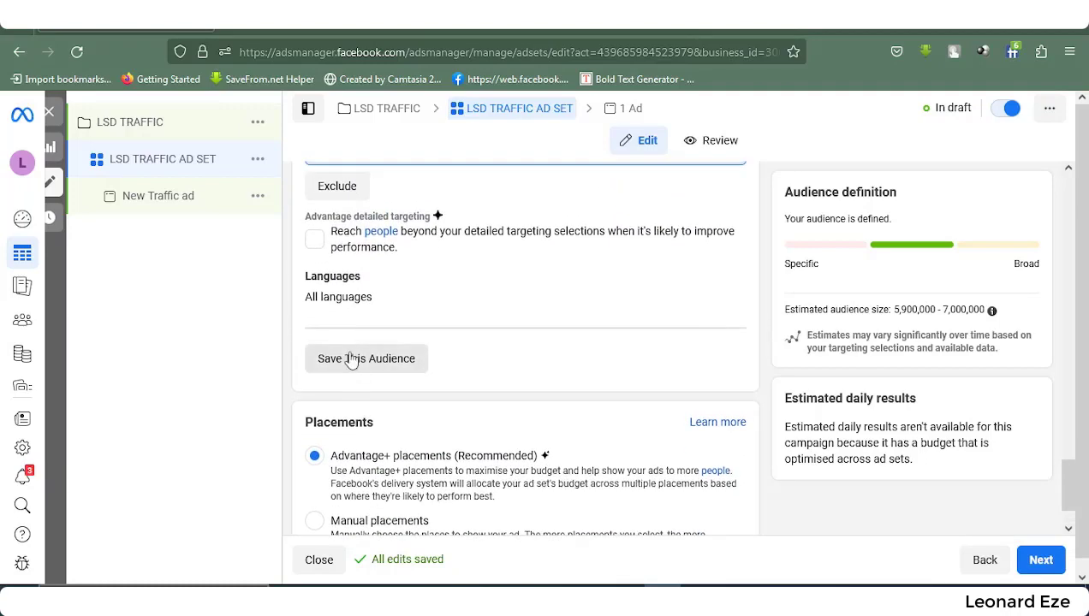
{"action": "left_click", "coordinate": [351, 360]}
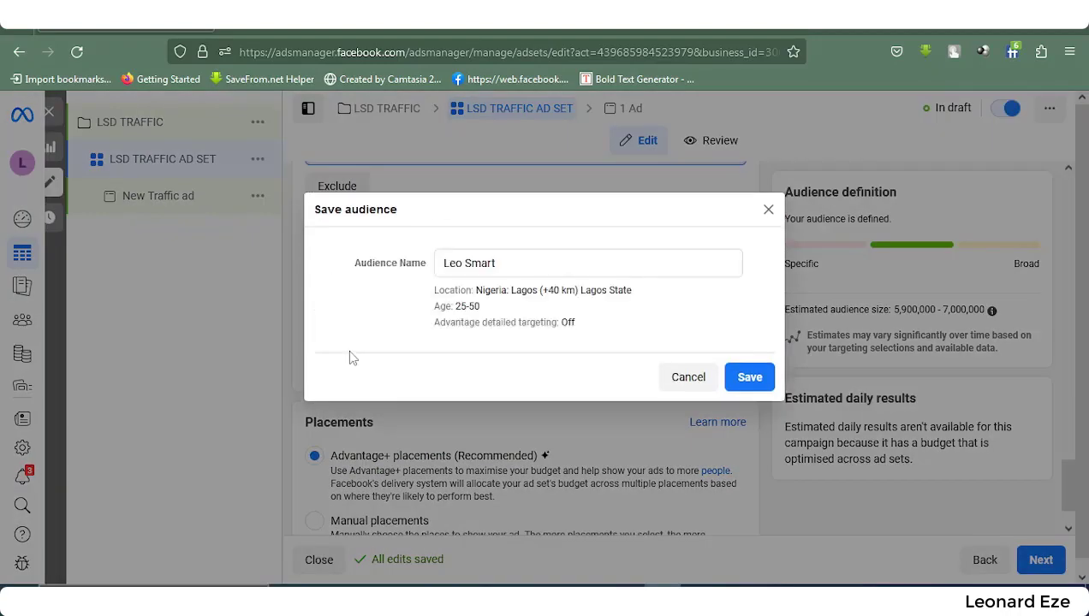
{"action": "left_click_drag", "start_coordinate": [535, 267], "coordinate": [416, 280]}
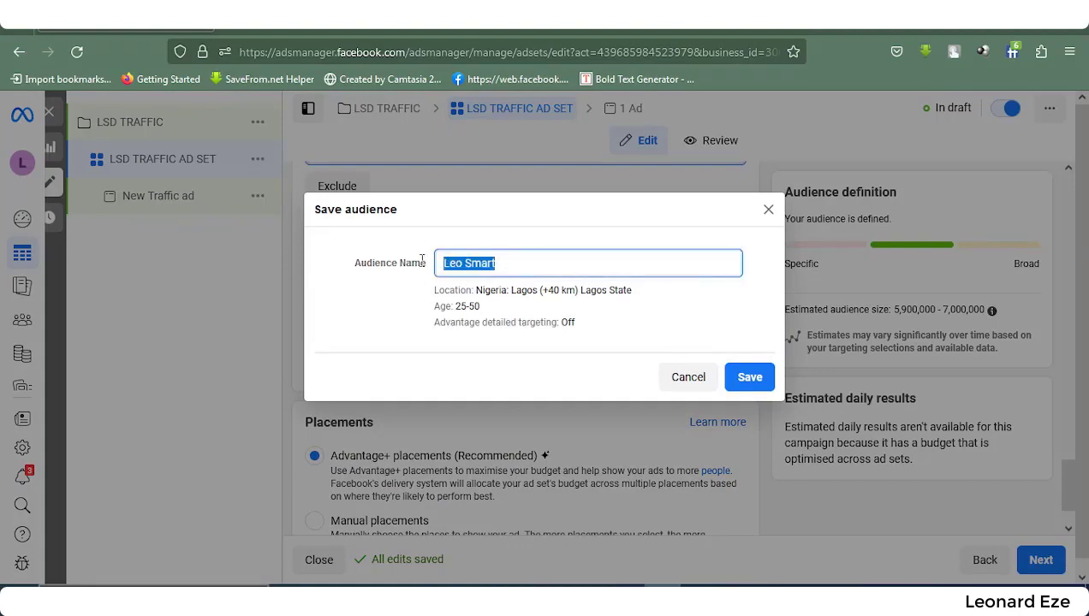
{"action": "type", "text": "TR"}
{"action": "key", "text": "BackSpace"}
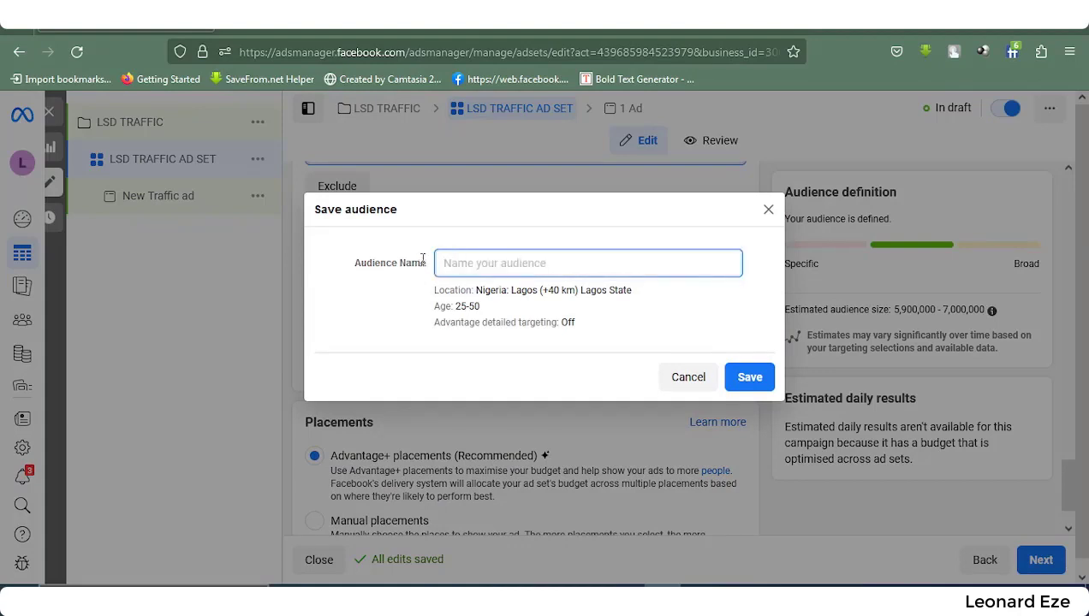
{"action": "type", "text": "LSD TRaffic"}
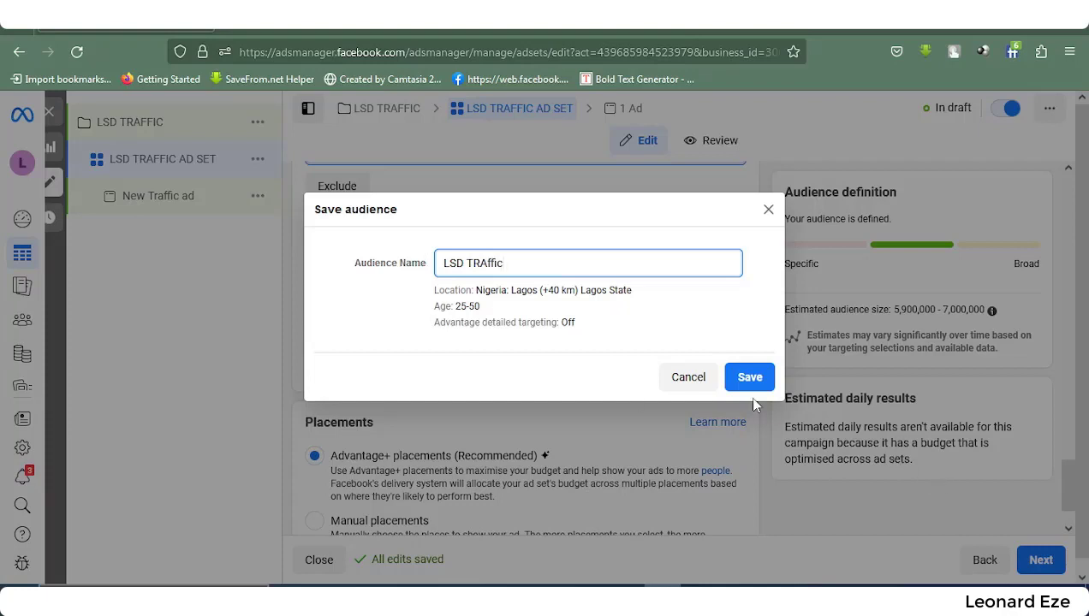
{"action": "left_click", "coordinate": [749, 384]}
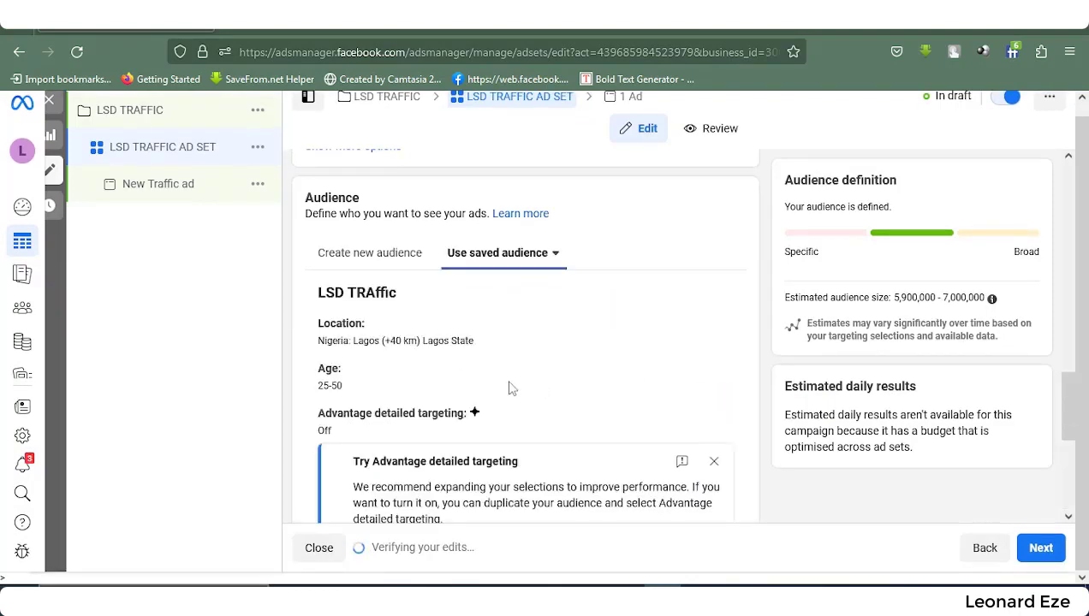
- Switch the ad set's placements from Advantage+ placements to Manual placements
{"action": "scroll", "coordinate": [414, 409], "scroll_direction": "down", "scroll_amount": 3}
{"action": "scroll", "coordinate": [417, 407], "scroll_direction": "down", "scroll_amount": 1}
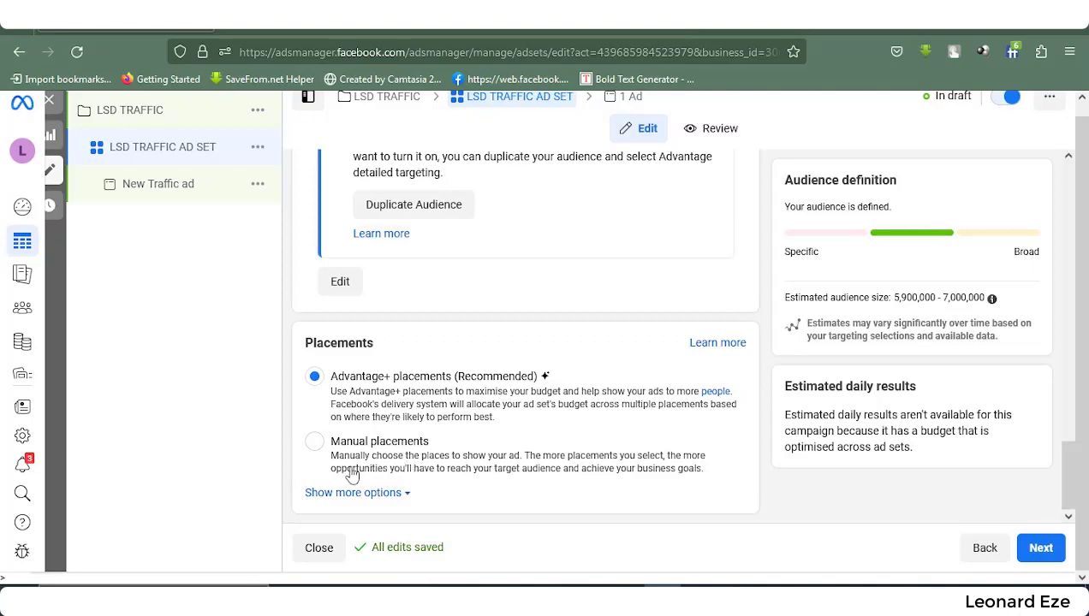
{"action": "left_click", "coordinate": [315, 443]}
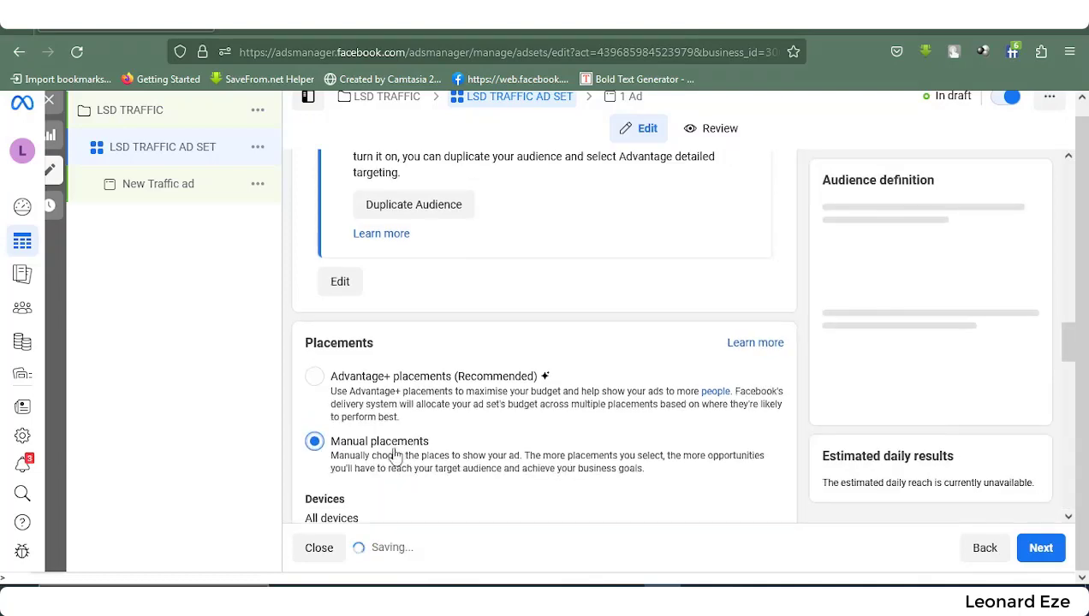
- Exclude Messenger and Audience Network from the placement platforms, leaving Facebook and Instagram selected
{"action": "scroll", "coordinate": [398, 452], "scroll_direction": "down", "scroll_amount": 2}
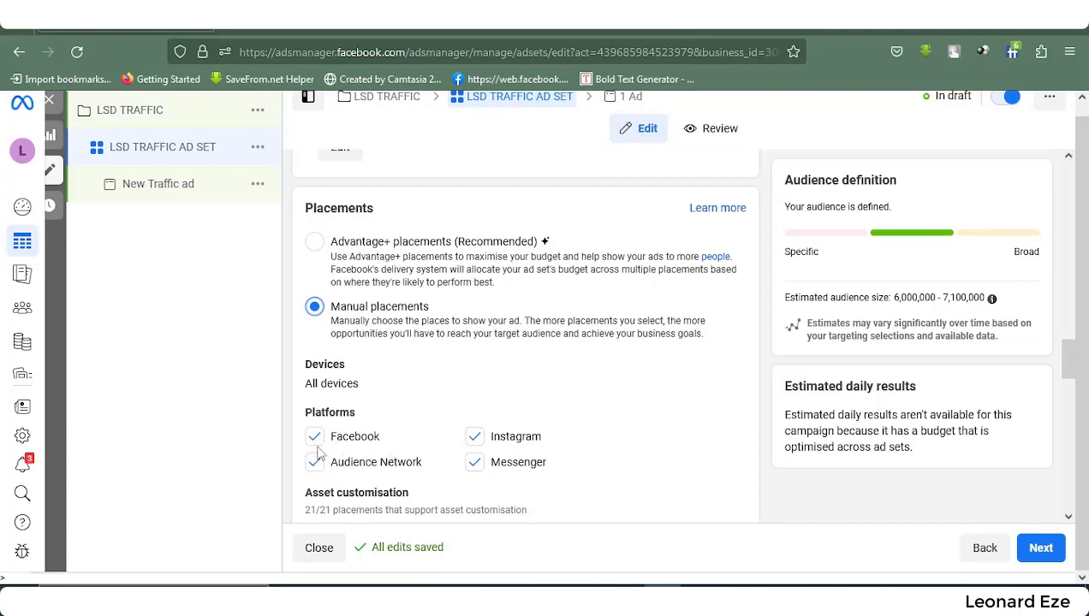
{"action": "left_click", "coordinate": [476, 468]}
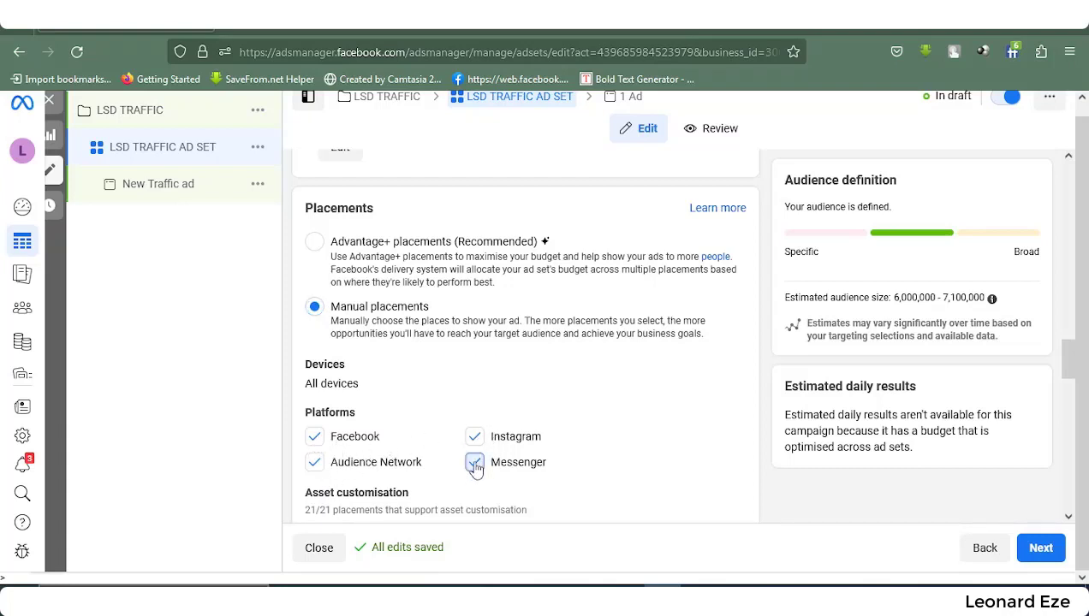
{"action": "left_click", "coordinate": [314, 463]}
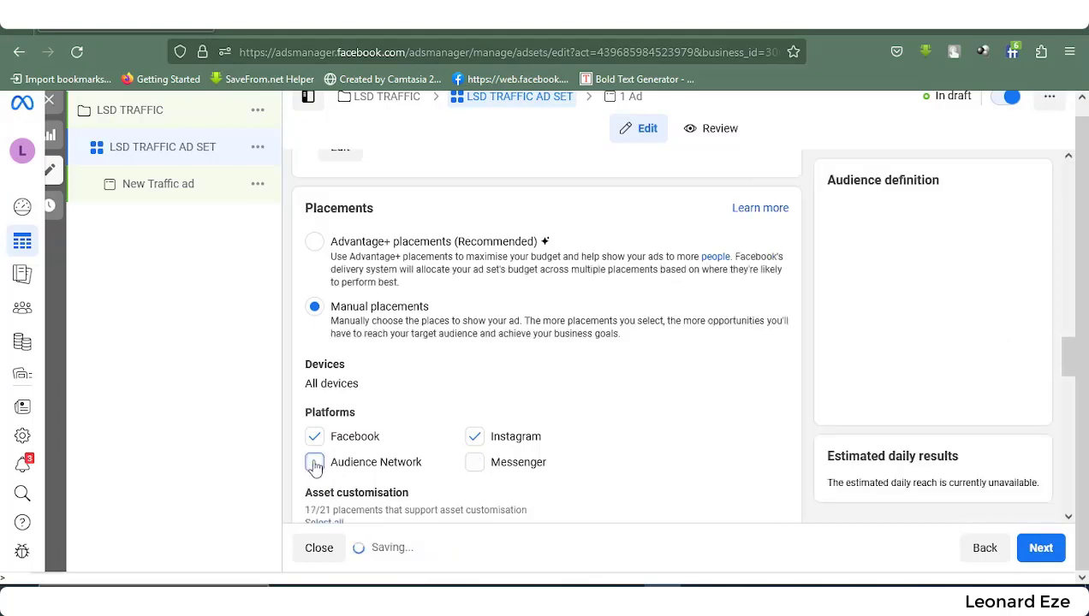
- Deselect Instagram profile feed, Facebook Marketplace, Facebook video feeds, Facebook right column, Instagram Explore and Instagram Explore home from the Feeds placements
{"action": "scroll", "coordinate": [364, 450], "scroll_direction": "down", "scroll_amount": 3}
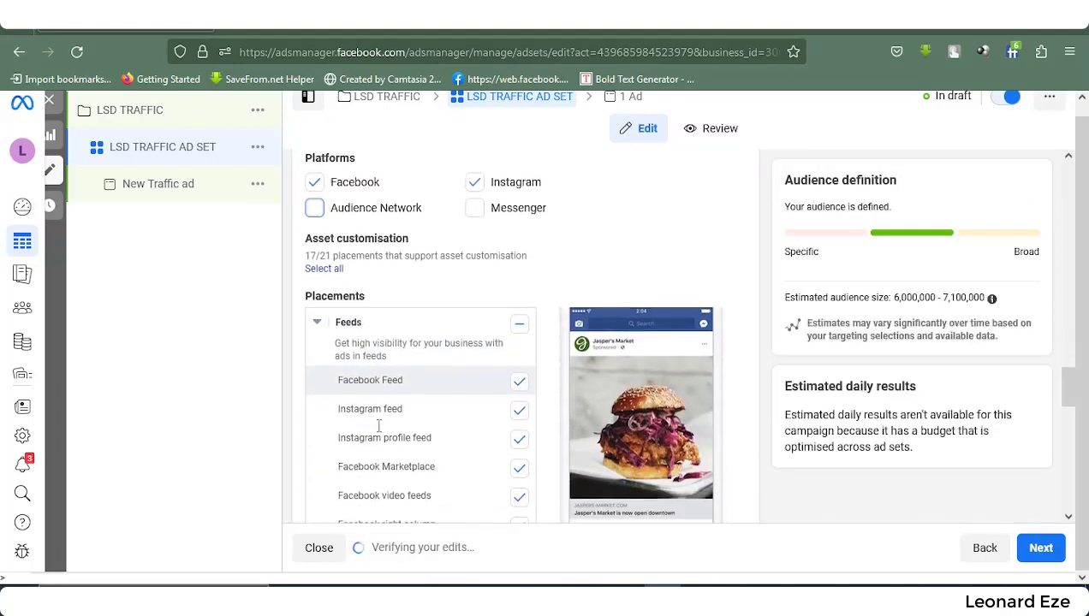
{"action": "scroll", "coordinate": [380, 428], "scroll_direction": "down", "scroll_amount": 1}
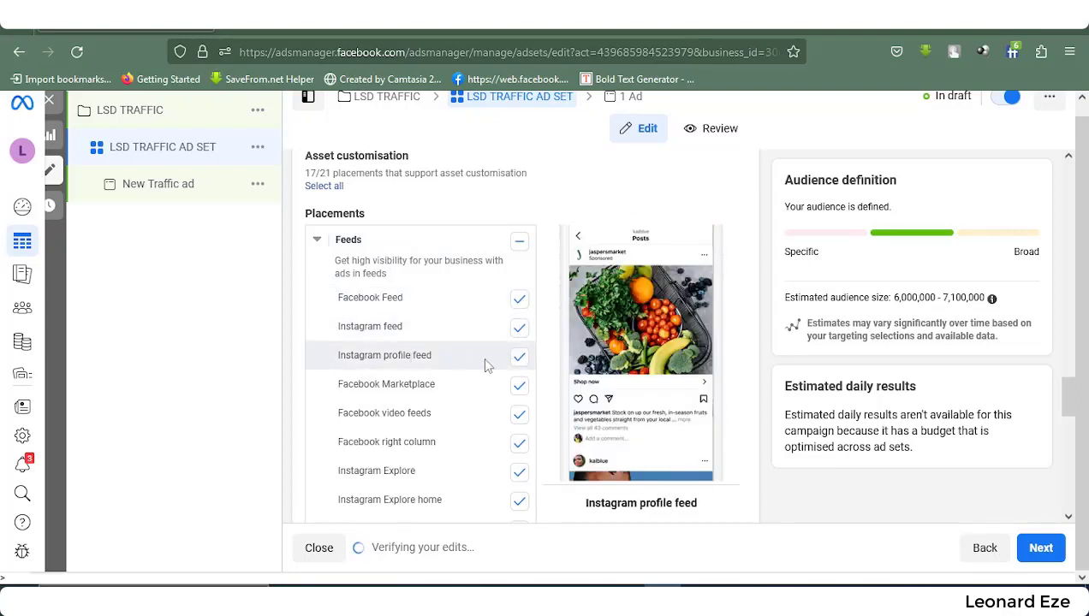
{"action": "scroll", "coordinate": [663, 375], "scroll_direction": "down", "scroll_amount": 1}
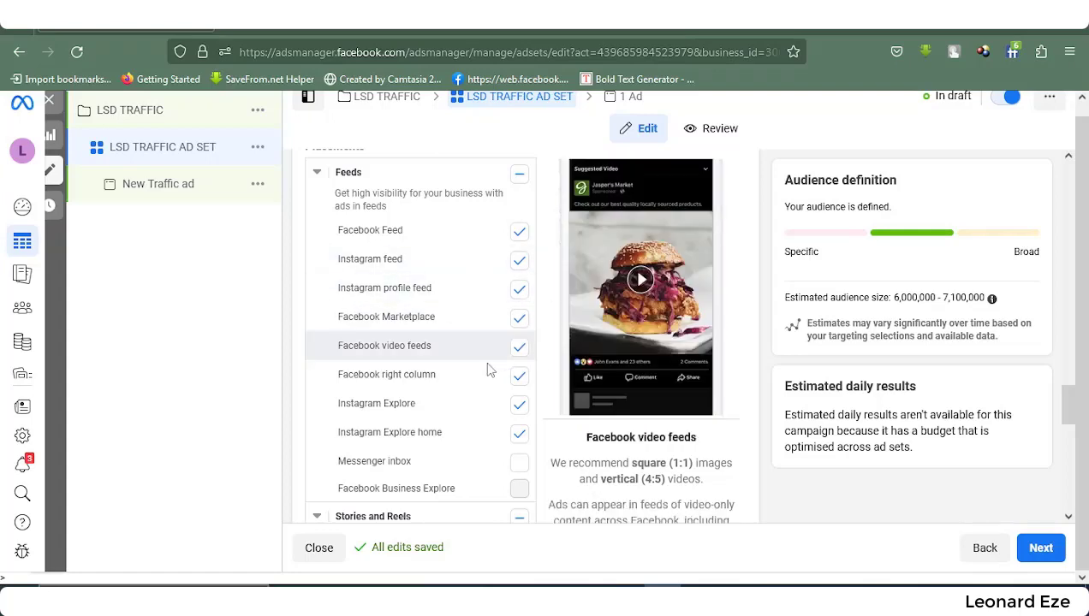
{"action": "scroll", "coordinate": [488, 369], "scroll_direction": "up", "scroll_amount": 1}
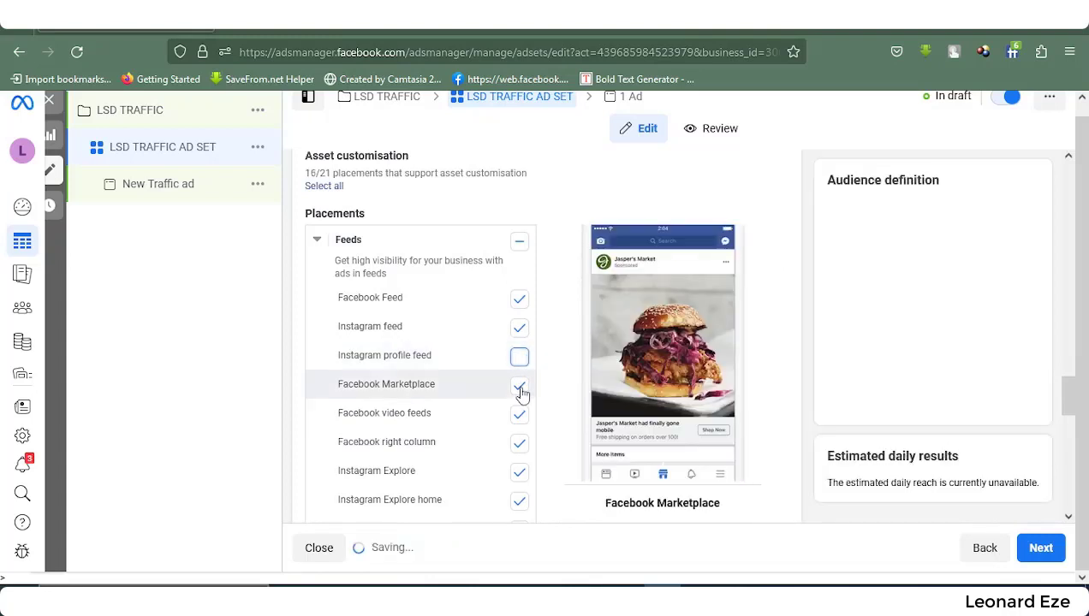
{"action": "left_click", "coordinate": [520, 387]}
{"action": "left_click", "coordinate": [520, 415]}
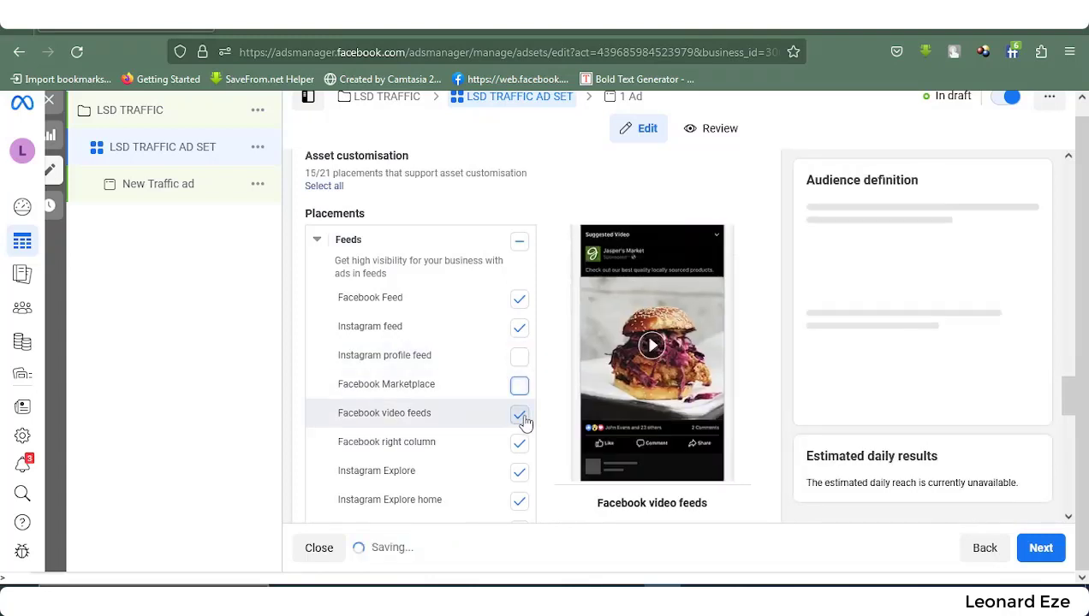
{"action": "left_click", "coordinate": [521, 445]}
{"action": "left_click", "coordinate": [518, 473]}
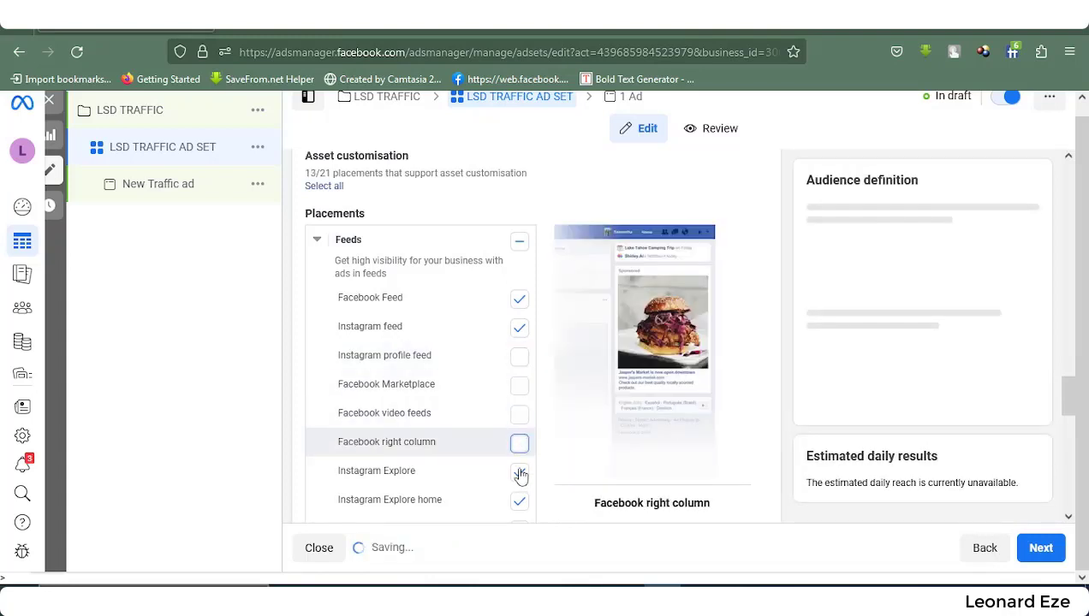
{"action": "scroll", "coordinate": [526, 451], "scroll_direction": "down", "scroll_amount": 1}
{"action": "left_click", "coordinate": [520, 434]}
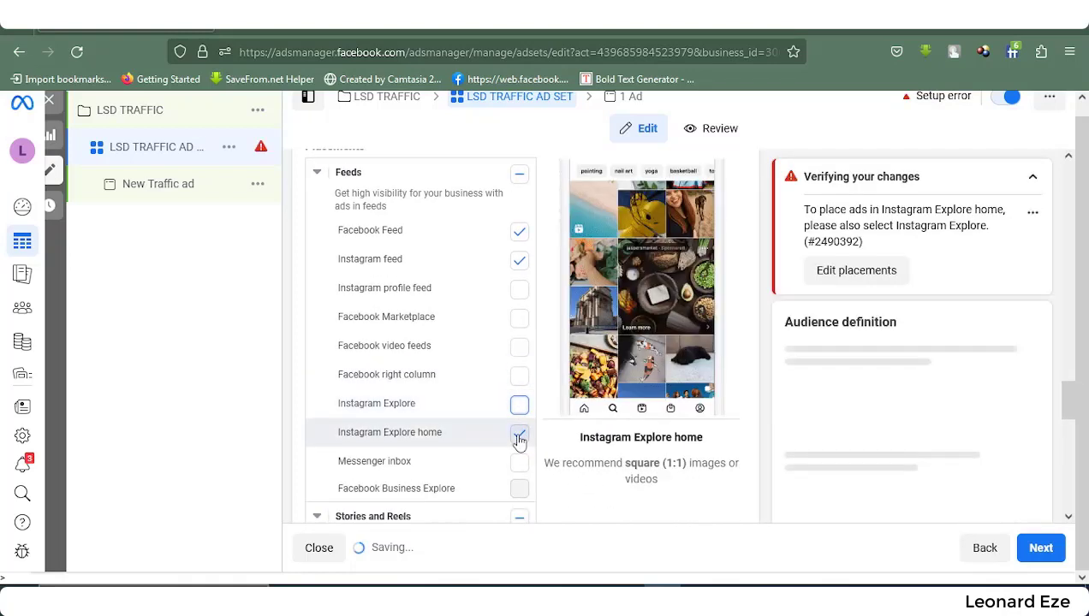
- Exclude Instagram Stories, Facebook Stories, Instagram Reels and Facebook Reels from the Stories and Reels placements
{"action": "scroll", "coordinate": [523, 435], "scroll_direction": "down", "scroll_amount": 3}
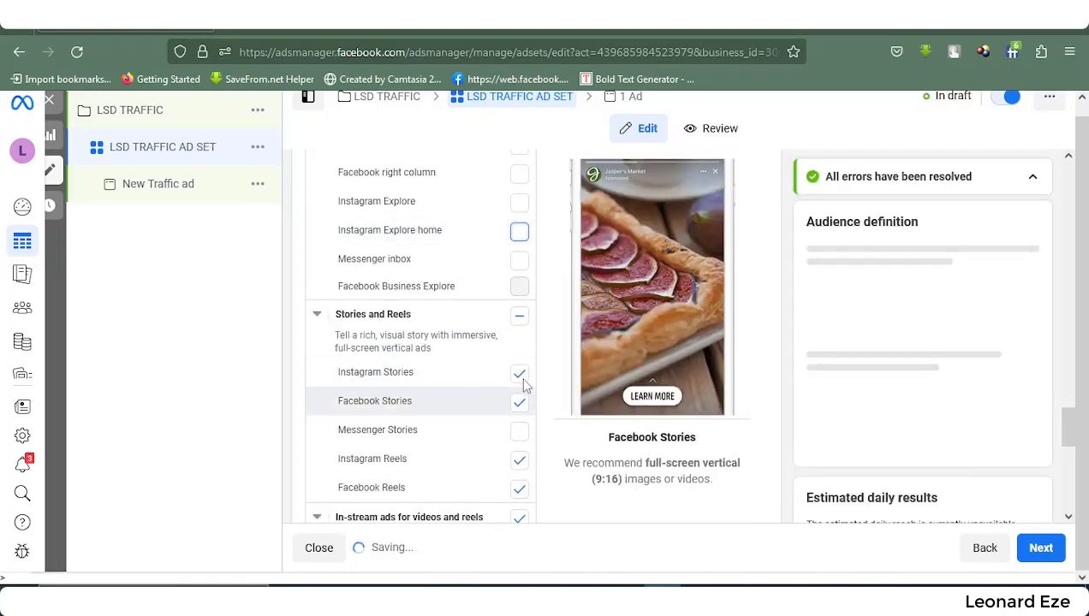
{"action": "left_click", "coordinate": [519, 374]}
{"action": "left_click", "coordinate": [519, 402]}
{"action": "left_click", "coordinate": [519, 459]}
{"action": "scroll", "coordinate": [518, 411], "scroll_direction": "down", "scroll_amount": 2}
{"action": "left_click", "coordinate": [517, 354]}
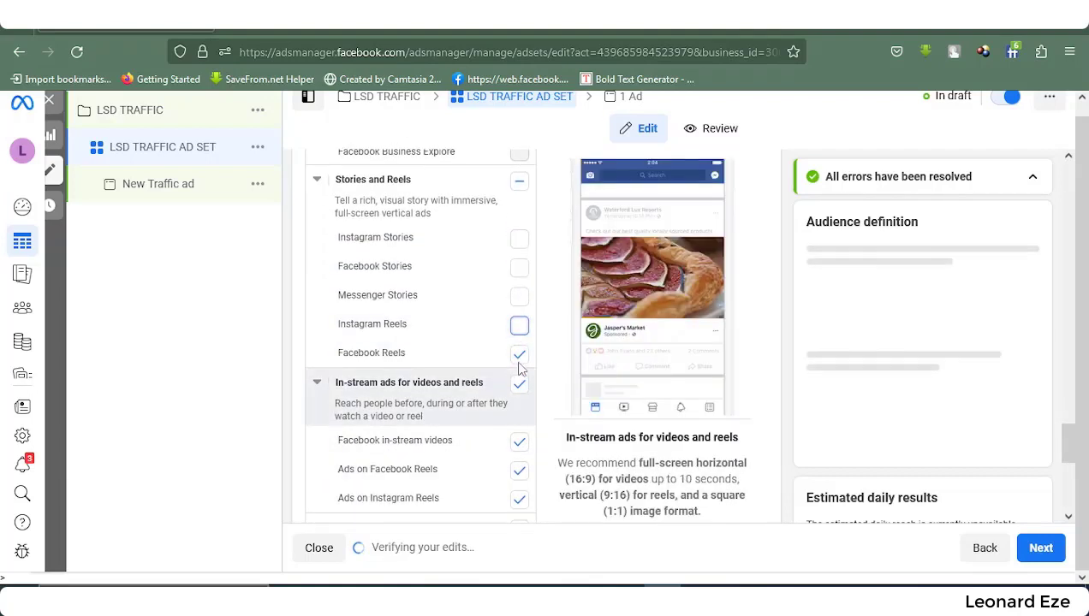
- Exclude the whole In-stream ads for videos and reels group and the whole Search results group from the placements
{"action": "scroll", "coordinate": [520, 385], "scroll_direction": "down", "scroll_amount": 3}
{"action": "left_click", "coordinate": [519, 338]}
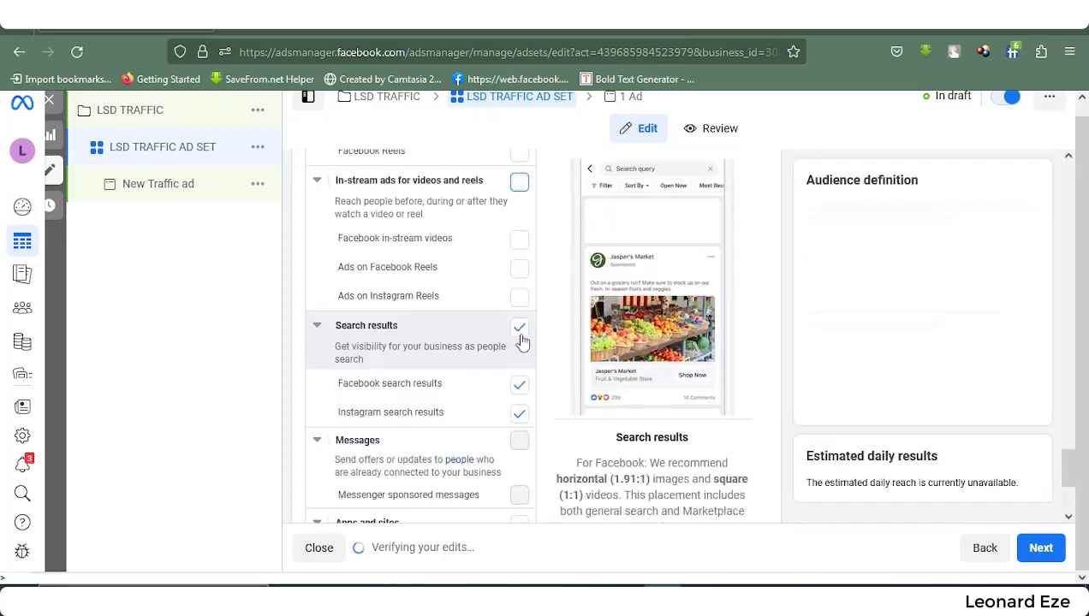
{"action": "left_click", "coordinate": [518, 328]}
{"action": "scroll", "coordinate": [410, 352], "scroll_direction": "down", "scroll_amount": 3}
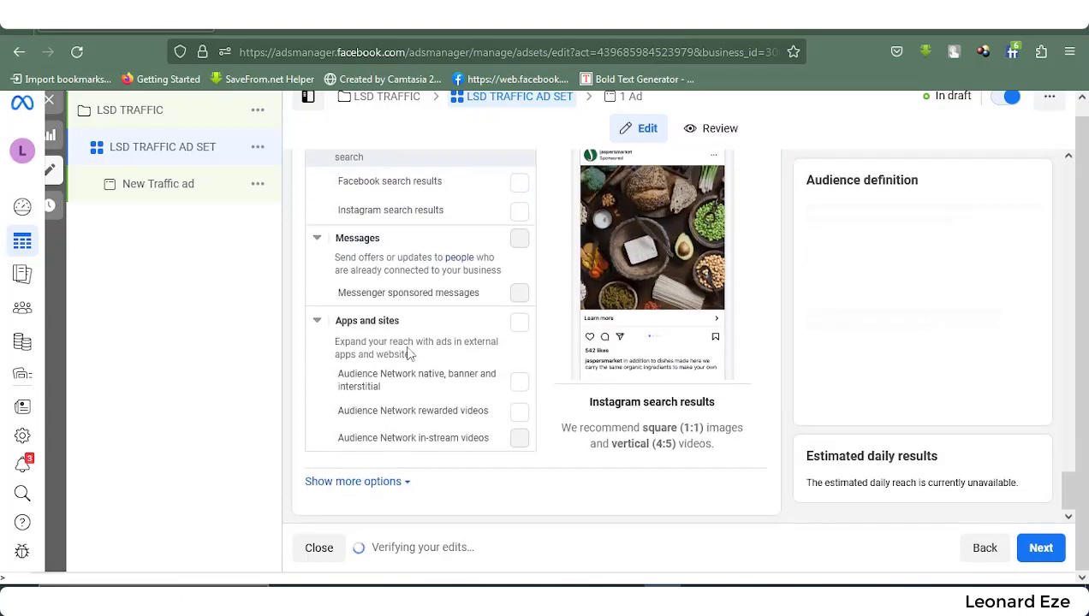
- Review the ad set's selected platforms and the full placements list, from Feeds down to Apps and sites
{"action": "scroll", "coordinate": [486, 363], "scroll_direction": "up", "scroll_amount": 7}
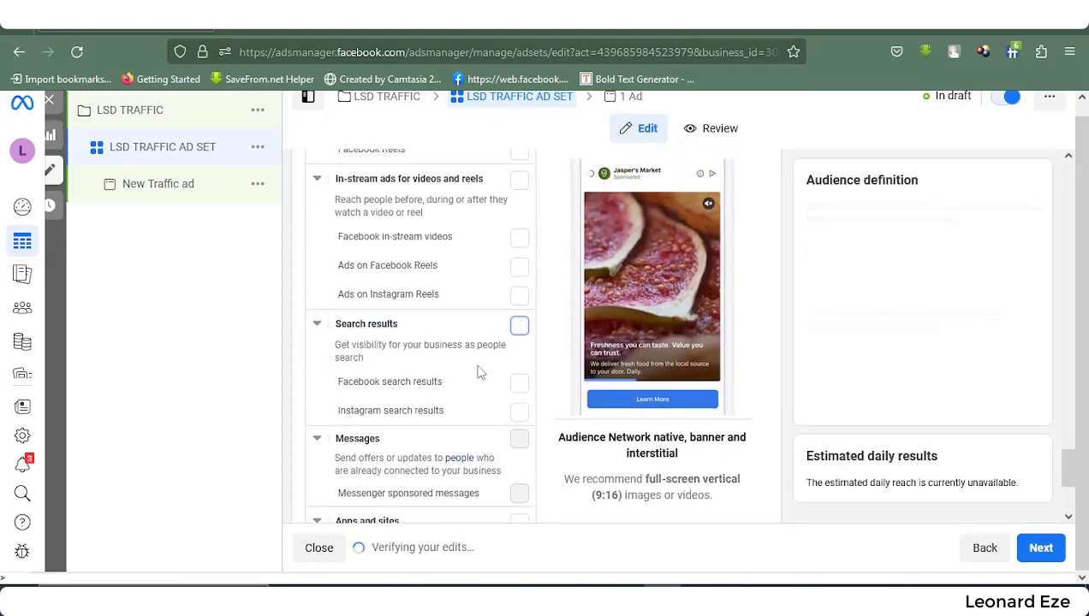
{"action": "scroll", "coordinate": [505, 353], "scroll_direction": "up", "scroll_amount": 7}
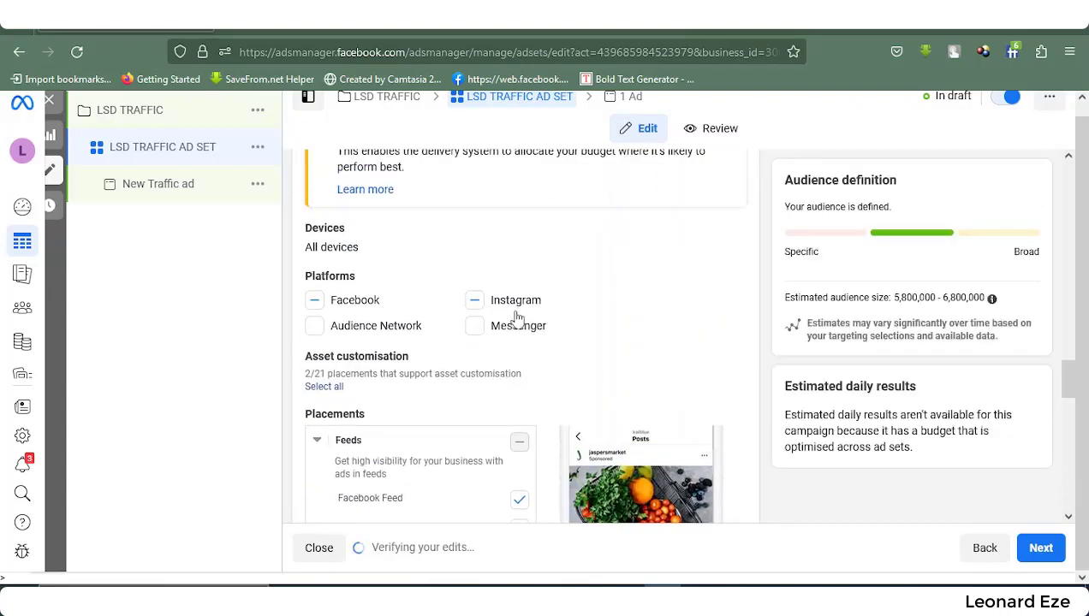
{"action": "scroll", "coordinate": [518, 364], "scroll_direction": "down", "scroll_amount": 3}
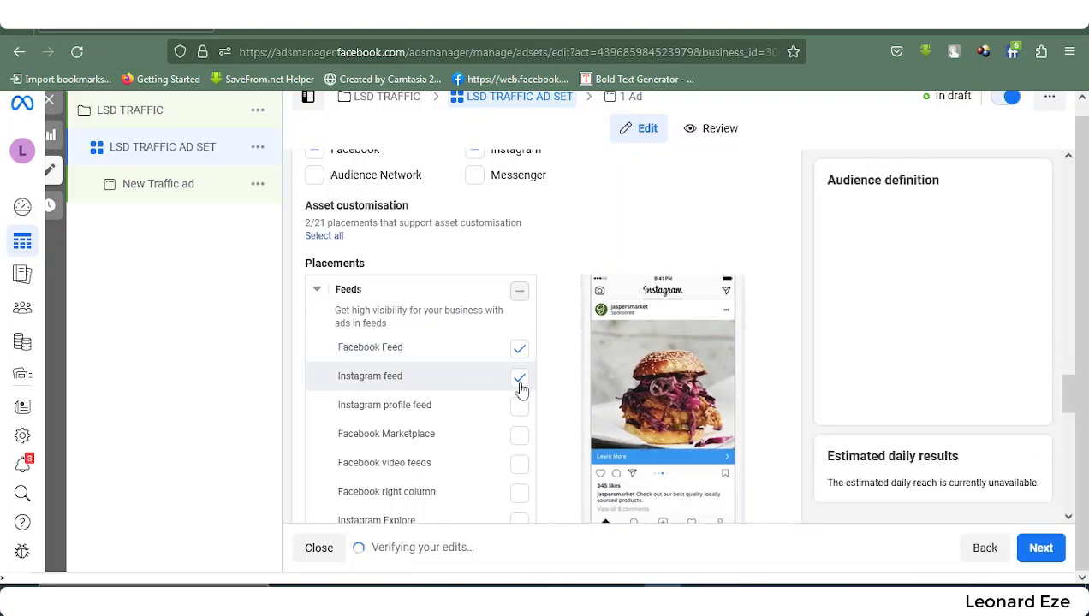
{"action": "scroll", "coordinate": [518, 385], "scroll_direction": "down", "scroll_amount": 5}
{"action": "scroll", "coordinate": [519, 390], "scroll_direction": "down", "scroll_amount": 2}
{"action": "scroll", "coordinate": [518, 388], "scroll_direction": "up", "scroll_amount": 5}
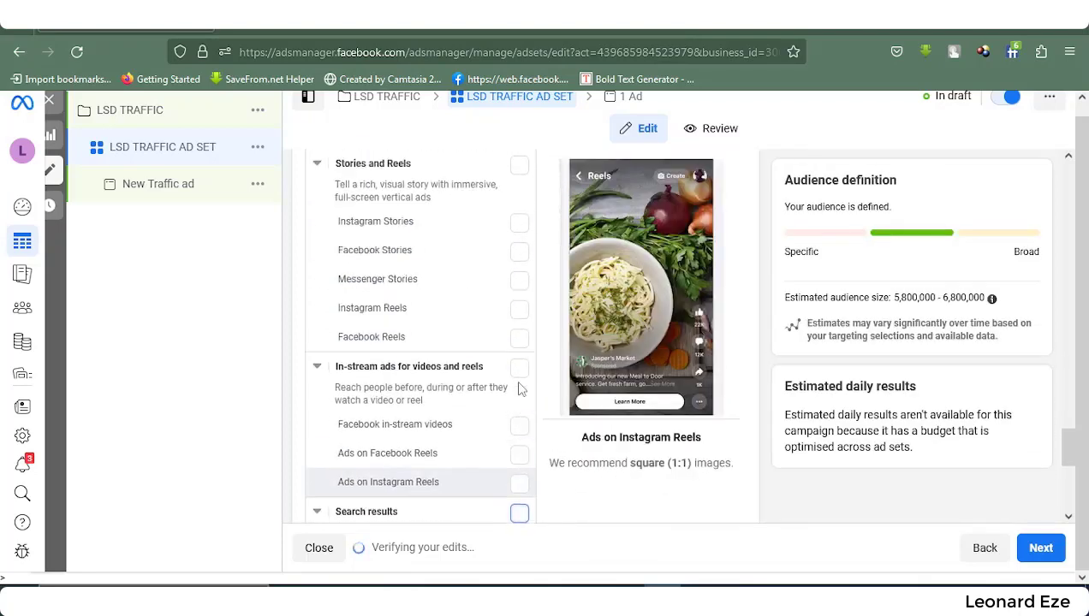
{"action": "scroll", "coordinate": [520, 325], "scroll_direction": "up", "scroll_amount": 1}
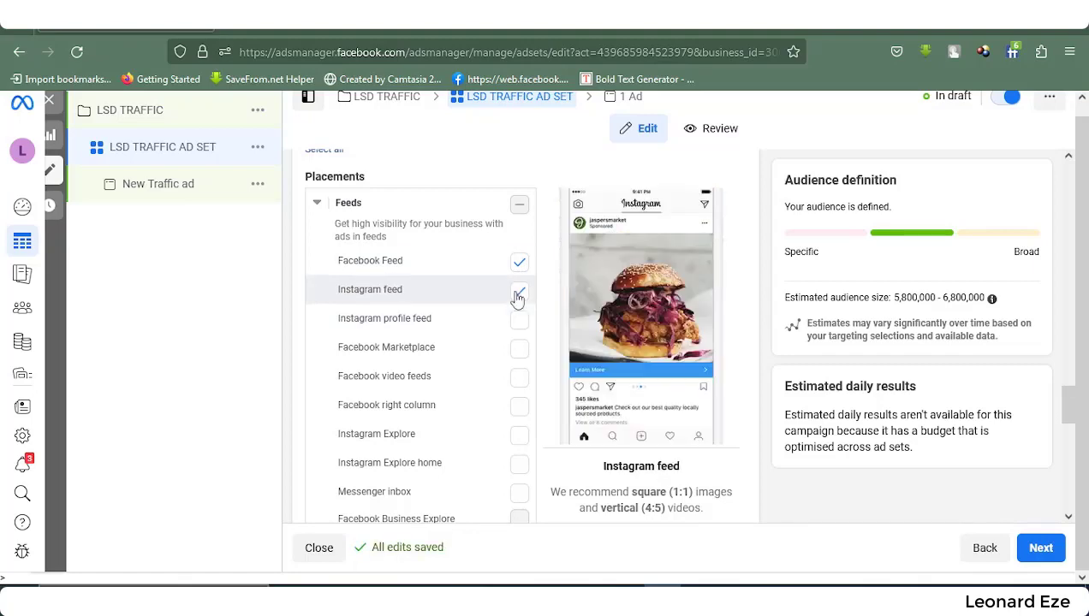
{"action": "scroll", "coordinate": [471, 313], "scroll_direction": "down", "scroll_amount": 3}
{"action": "scroll", "coordinate": [494, 403], "scroll_direction": "down", "scroll_amount": 10}
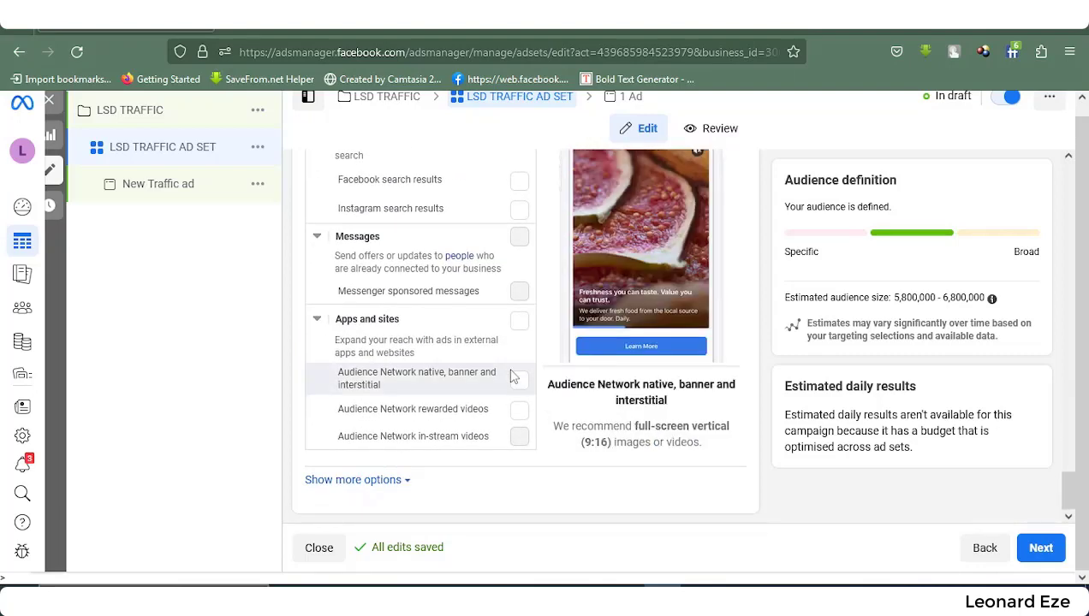
{"action": "scroll", "coordinate": [439, 383], "scroll_direction": "up", "scroll_amount": 5}
{"action": "scroll", "coordinate": [445, 374], "scroll_direction": "down", "scroll_amount": 5}
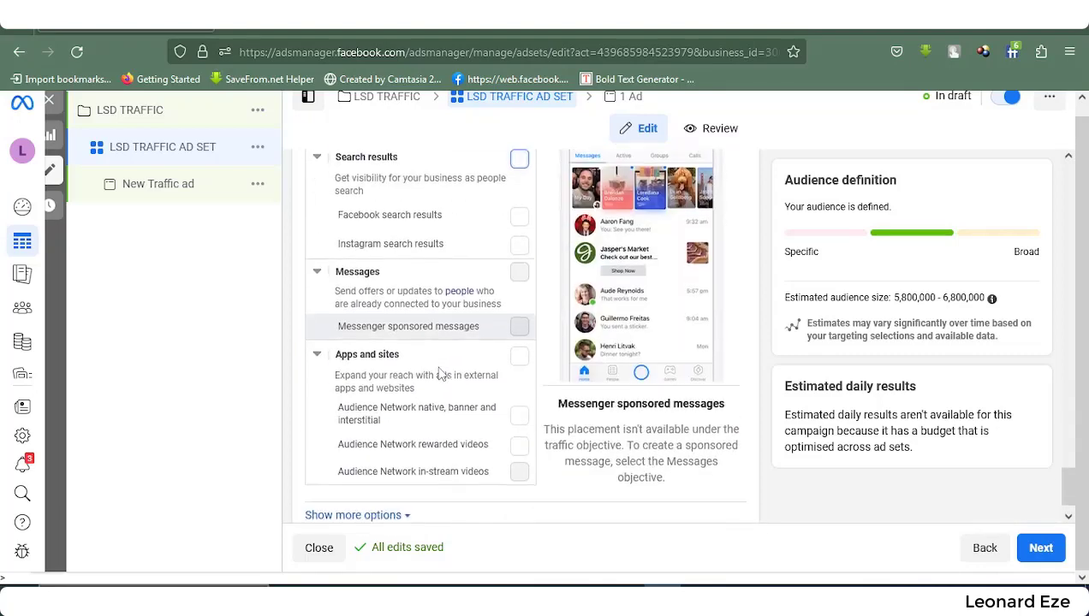
- Expand the additional placement options and check the specific mobile devices, operating systems and Wi-Fi settings
{"action": "left_click", "coordinate": [408, 482]}
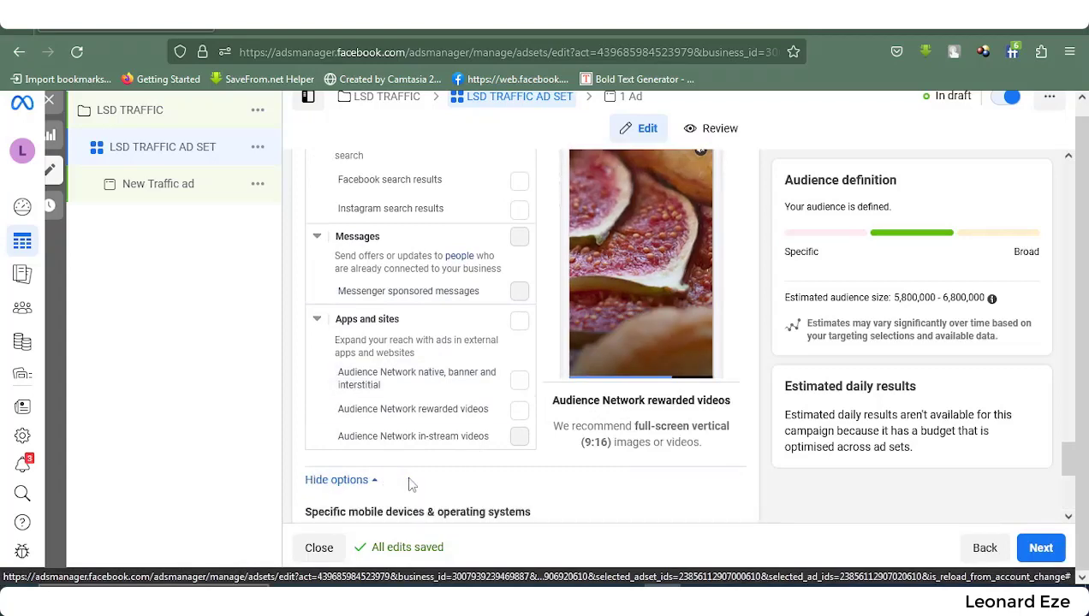
{"action": "scroll", "coordinate": [410, 480], "scroll_direction": "down", "scroll_amount": 3}
{"action": "scroll", "coordinate": [419, 474], "scroll_direction": "up", "scroll_amount": 3}
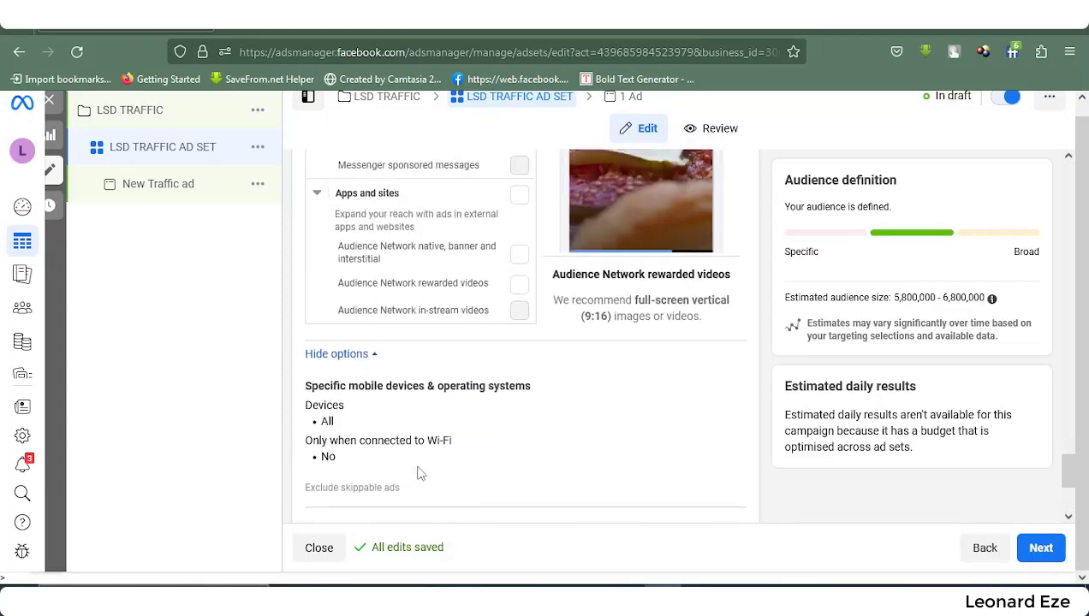
- Review the ad set's conversion location, performance goal, budget and schedule, and the placements section with its cost recommendation
{"action": "scroll", "coordinate": [420, 471], "scroll_direction": "up", "scroll_amount": 10}
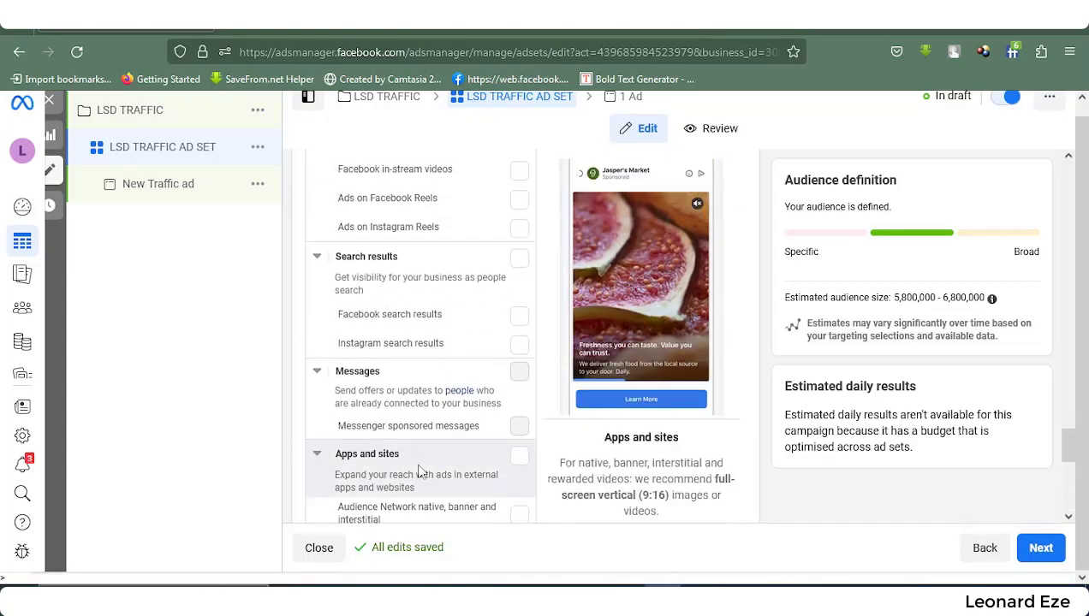
{"action": "scroll", "coordinate": [420, 470], "scroll_direction": "up", "scroll_amount": 15}
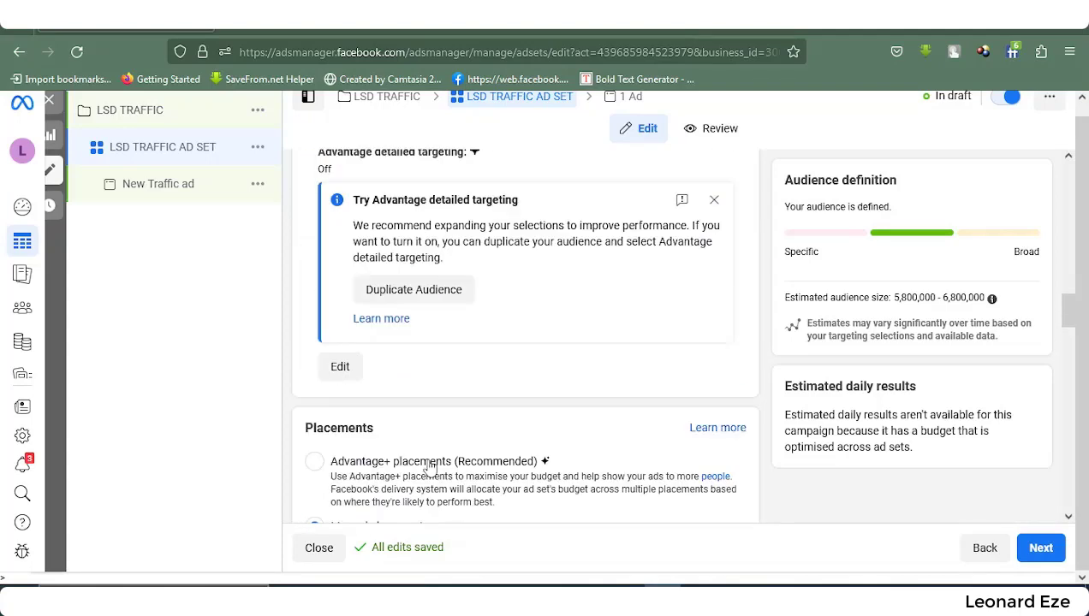
{"action": "scroll", "coordinate": [430, 466], "scroll_direction": "up", "scroll_amount": 1}
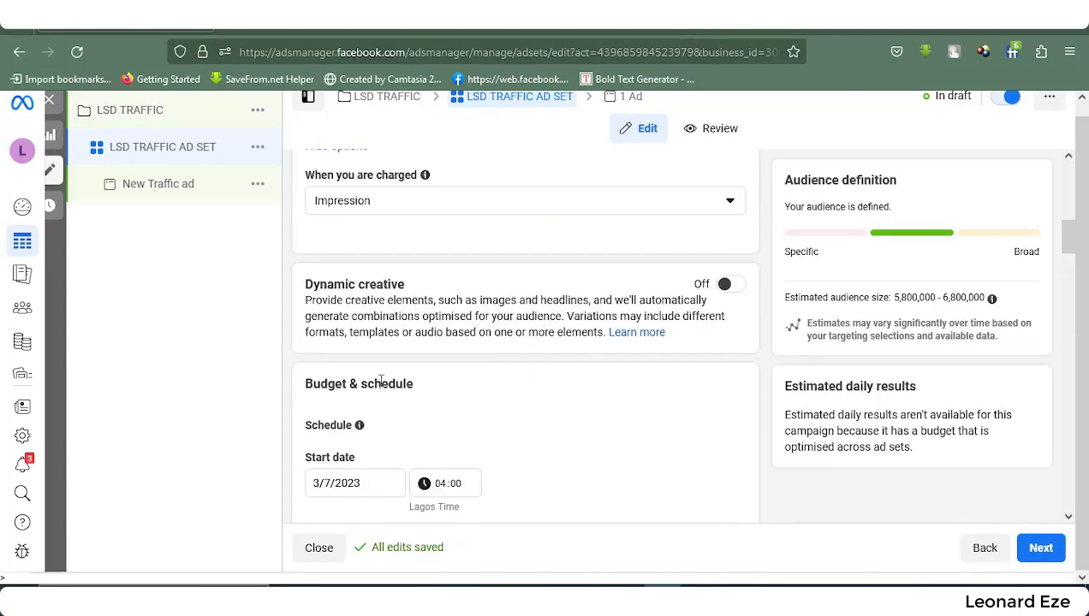
{"action": "scroll", "coordinate": [413, 389], "scroll_direction": "up", "scroll_amount": 6}
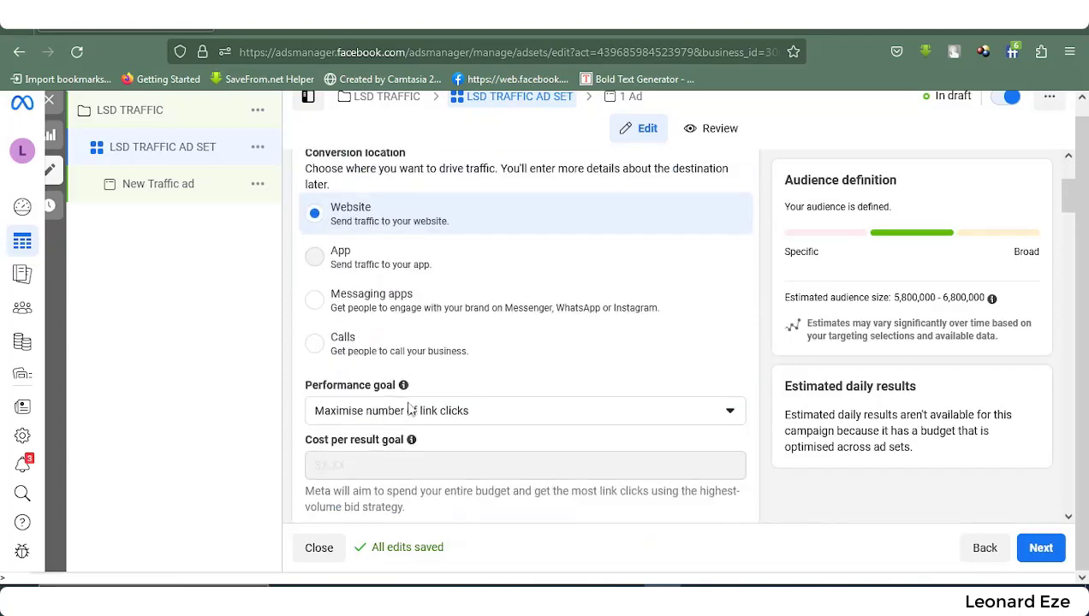
{"action": "scroll", "coordinate": [410, 411], "scroll_direction": "up", "scroll_amount": 2}
{"action": "mouse_move", "coordinate": [408, 399]}
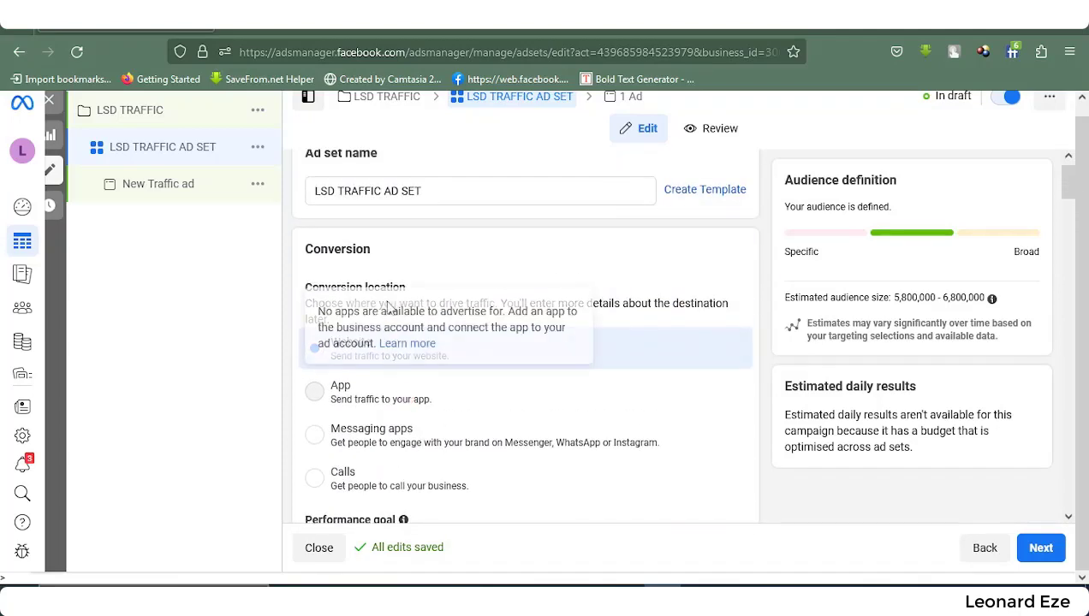
{"action": "scroll", "coordinate": [471, 405], "scroll_direction": "down", "scroll_amount": 20}
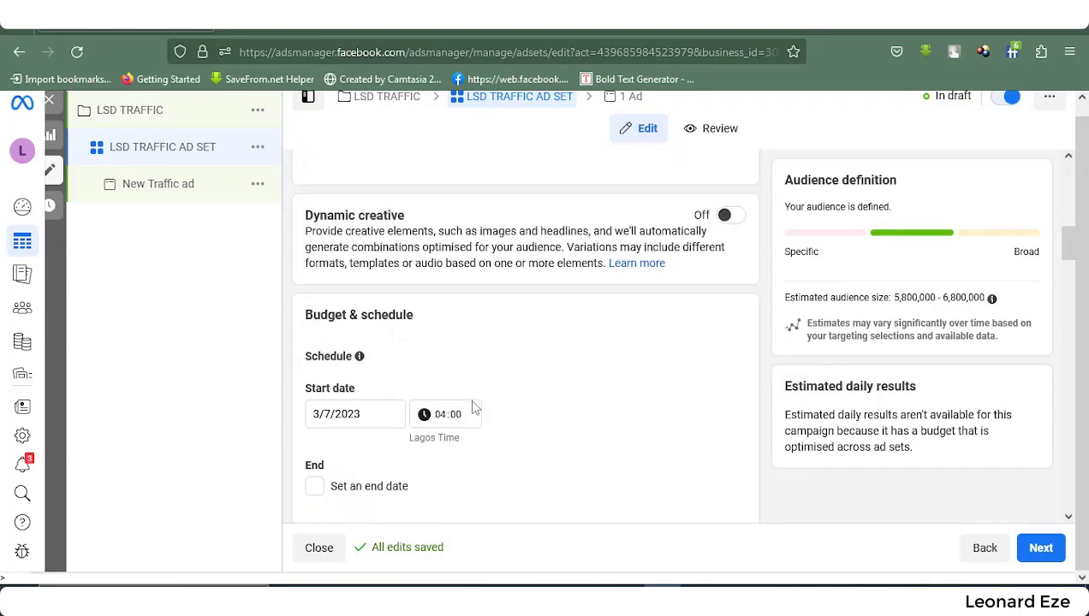
{"action": "scroll", "coordinate": [470, 406], "scroll_direction": "down", "scroll_amount": 5}
{"action": "scroll", "coordinate": [411, 400], "scroll_direction": "up", "scroll_amount": 4}
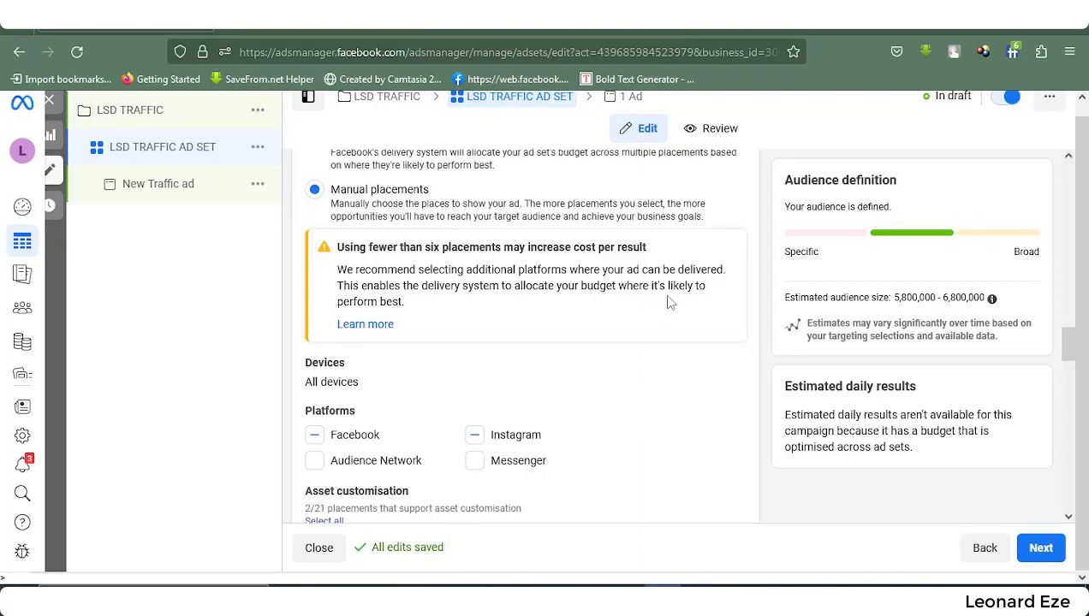
{"action": "scroll", "coordinate": [445, 324], "scroll_direction": "down", "scroll_amount": 2}
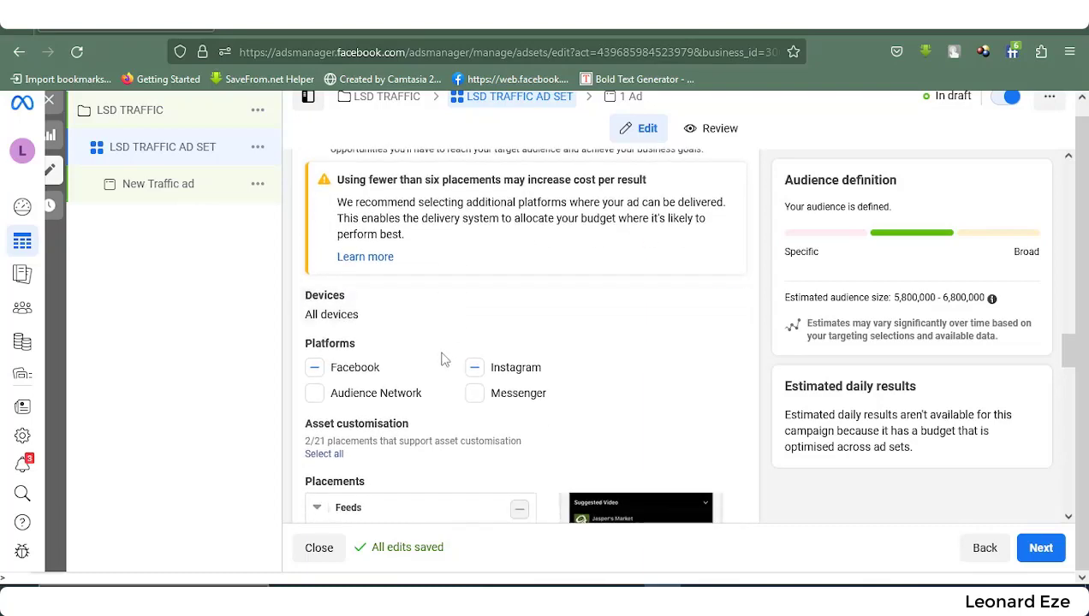
{"action": "scroll", "coordinate": [436, 328], "scroll_direction": "up", "scroll_amount": 3}
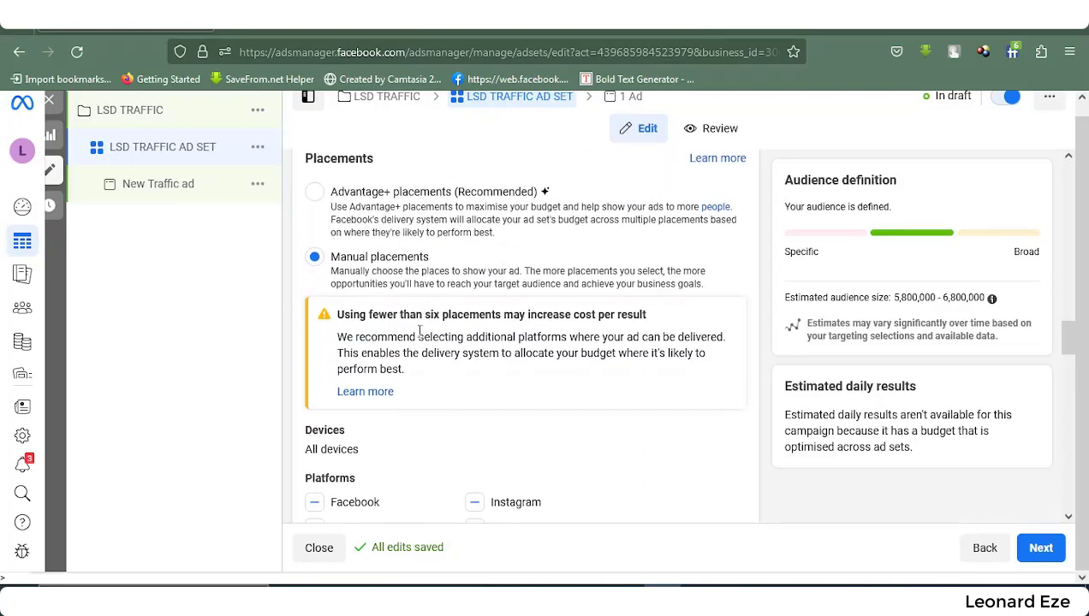
- Add Facebook Marketplace, Facebook video feeds and Instagram profile feed to the ad set's Feeds placements
{"action": "scroll", "coordinate": [359, 337], "scroll_direction": "down", "scroll_amount": 5}
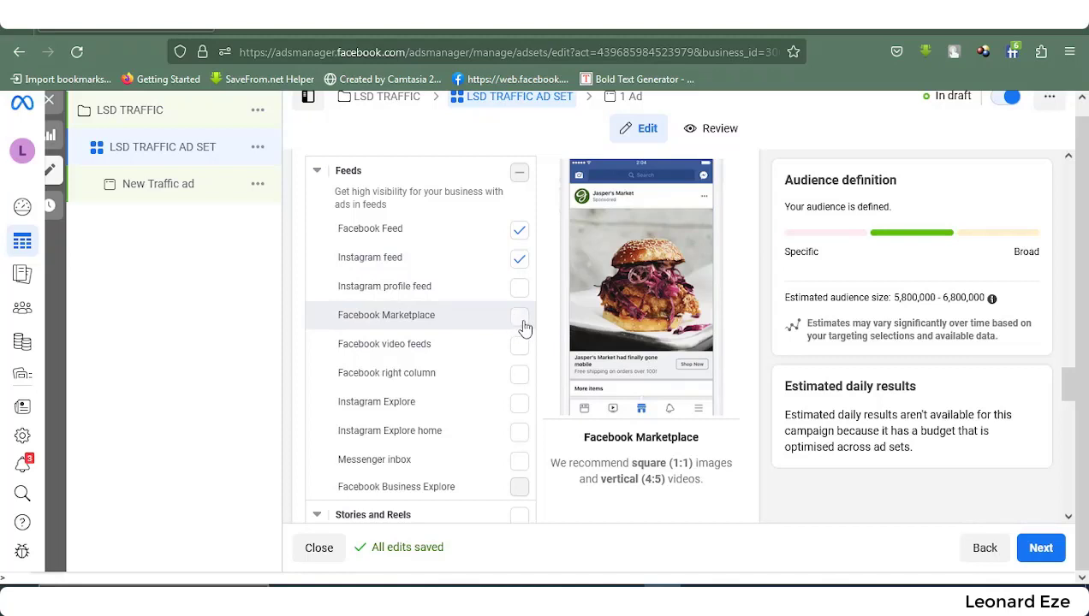
{"action": "left_click", "coordinate": [520, 318]}
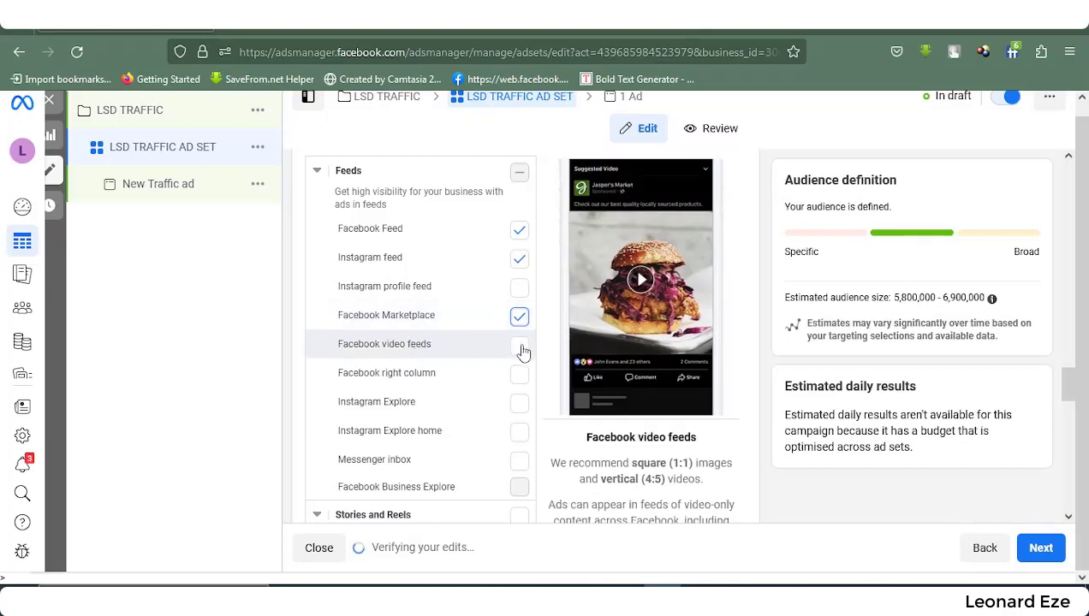
{"action": "left_click", "coordinate": [520, 348]}
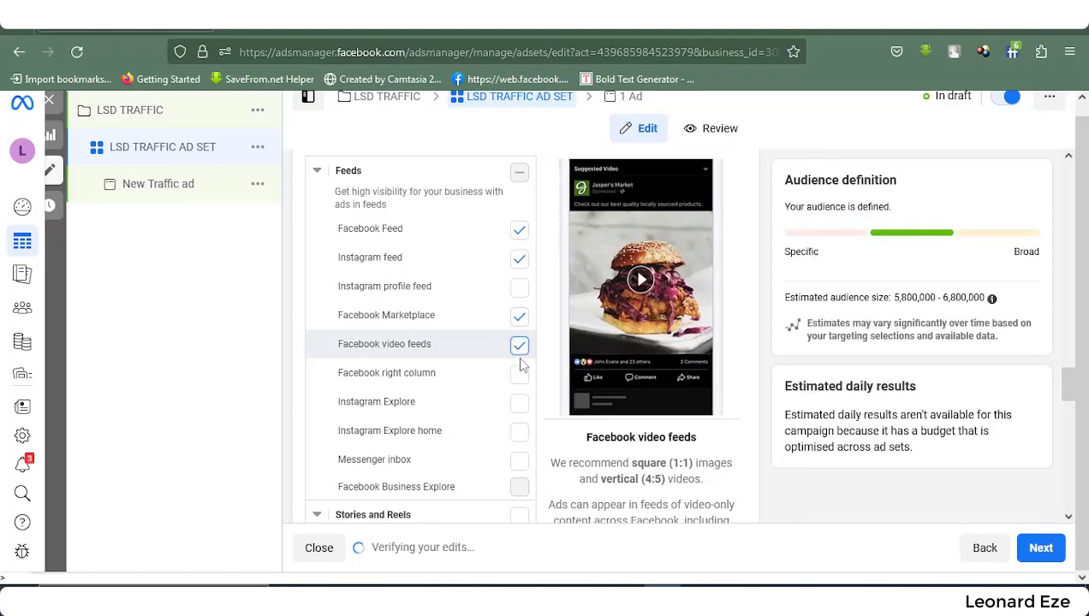
{"action": "left_click", "coordinate": [518, 315]}
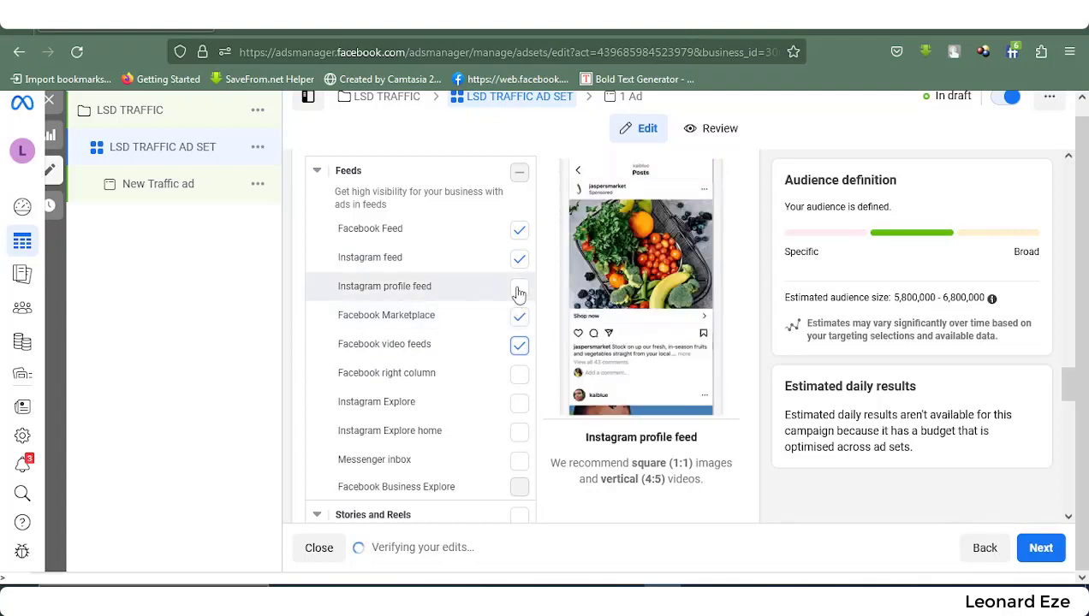
{"action": "left_click", "coordinate": [519, 291]}
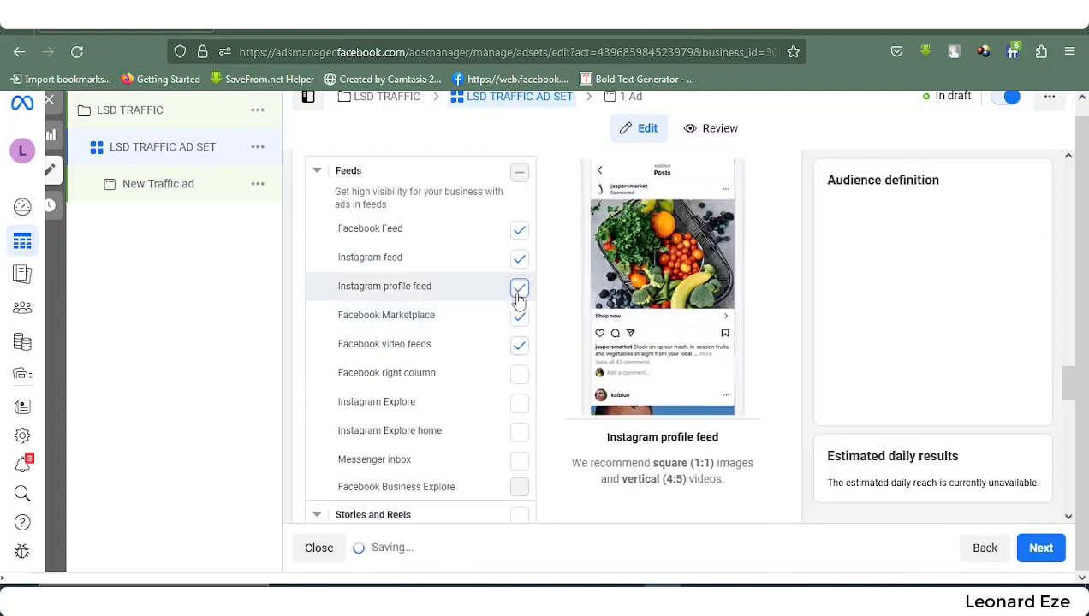
{"action": "scroll", "coordinate": [520, 351], "scroll_direction": "down", "scroll_amount": 1}
{"action": "scroll", "coordinate": [519, 360], "scroll_direction": "up", "scroll_amount": 4}
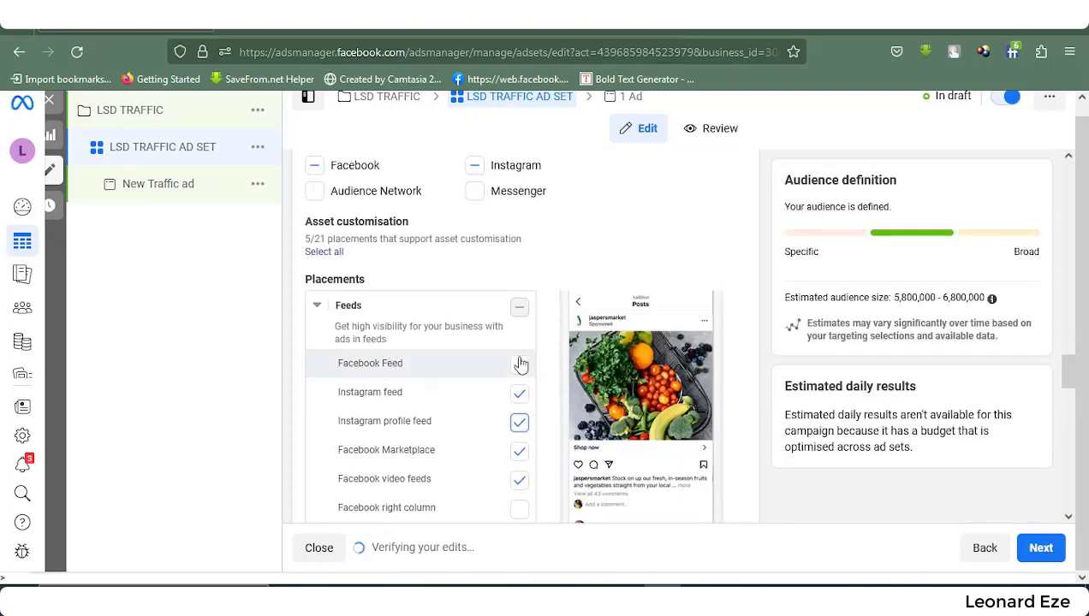
- Review the cost recommendation for manual placements and the full placements list, from Feeds down to Apps and sites and the device settings
{"action": "scroll", "coordinate": [517, 398], "scroll_direction": "down", "scroll_amount": 1}
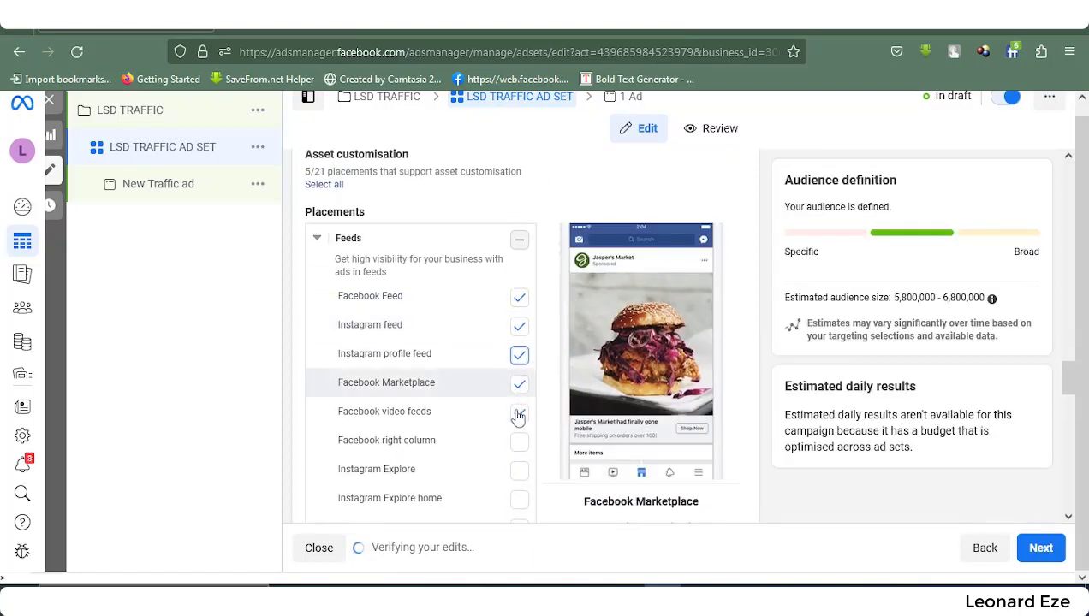
{"action": "scroll", "coordinate": [430, 276], "scroll_direction": "up", "scroll_amount": 4}
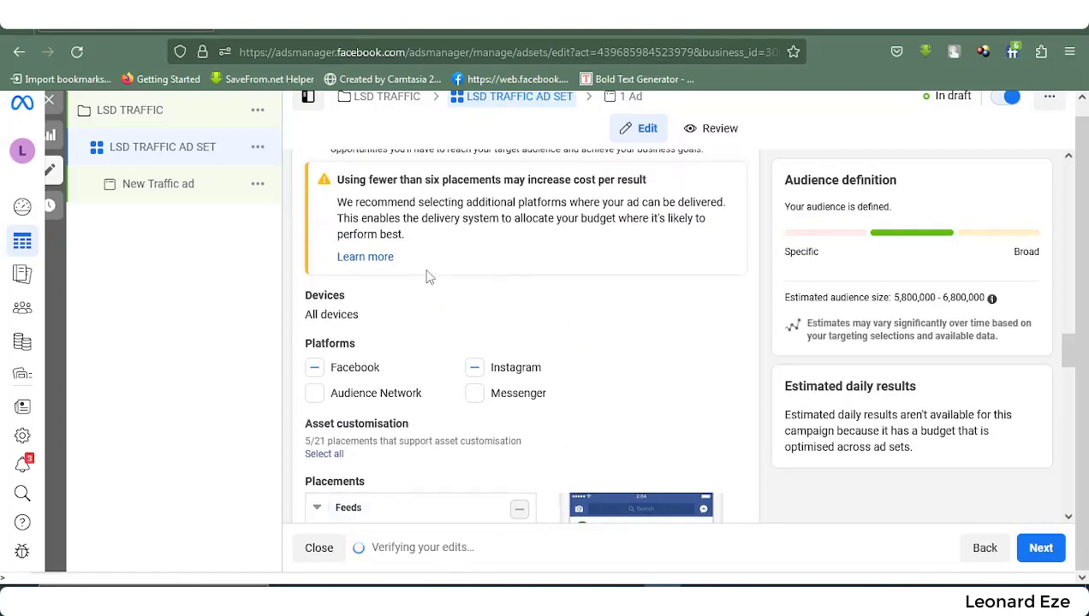
{"action": "scroll", "coordinate": [429, 276], "scroll_direction": "down", "scroll_amount": 2}
{"action": "scroll", "coordinate": [427, 272], "scroll_direction": "up", "scroll_amount": 3}
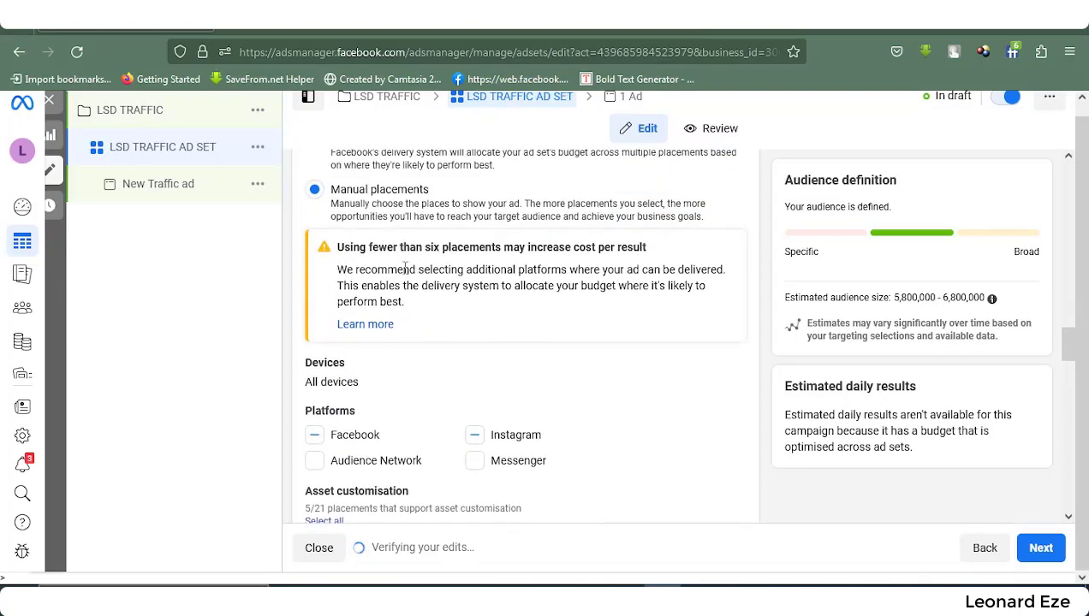
{"action": "scroll", "coordinate": [405, 269], "scroll_direction": "down", "scroll_amount": 5}
{"action": "scroll", "coordinate": [511, 324], "scroll_direction": "down", "scroll_amount": 1}
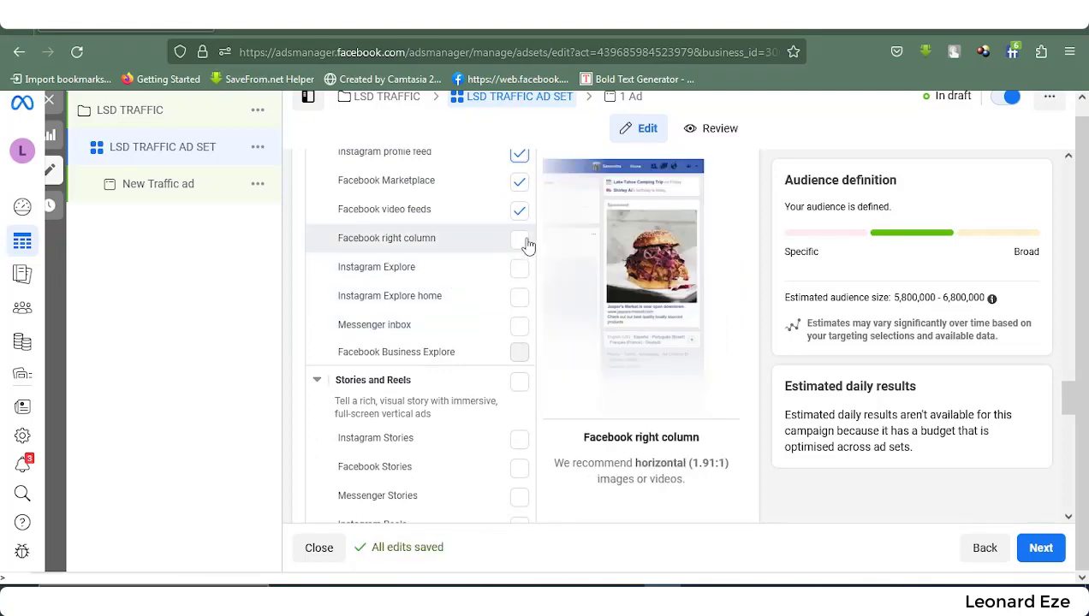
{"action": "scroll", "coordinate": [488, 359], "scroll_direction": "down", "scroll_amount": 2}
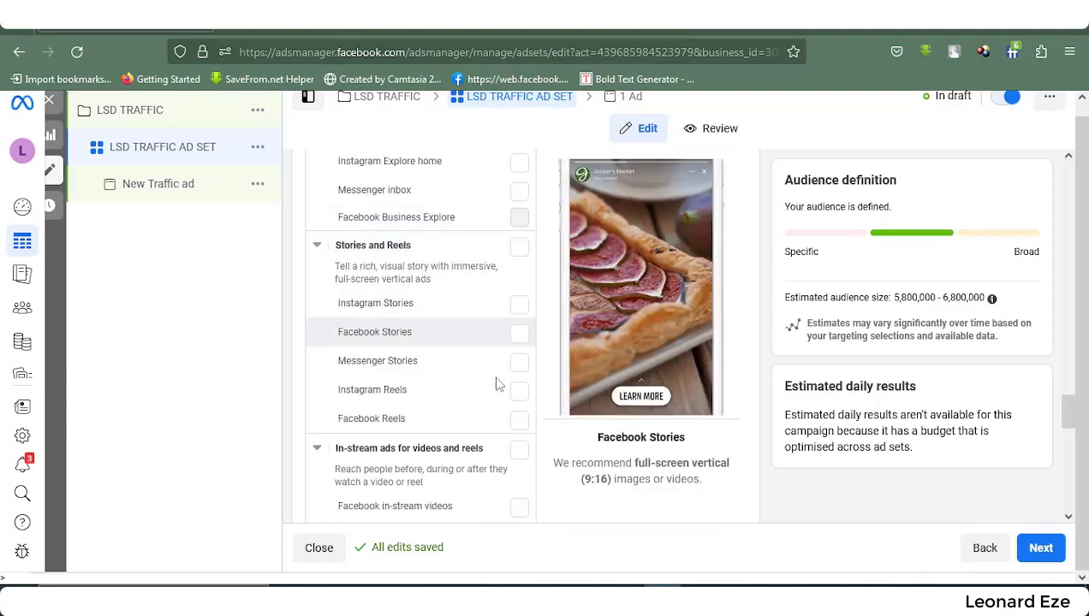
{"action": "scroll", "coordinate": [492, 389], "scroll_direction": "down", "scroll_amount": 1}
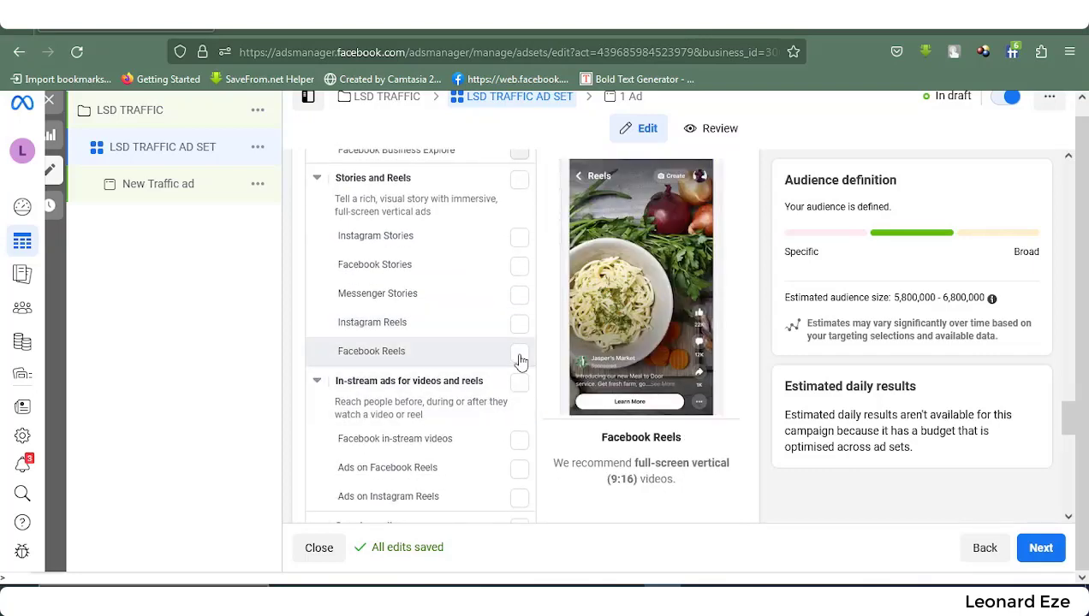
{"action": "scroll", "coordinate": [510, 372], "scroll_direction": "down", "scroll_amount": 4}
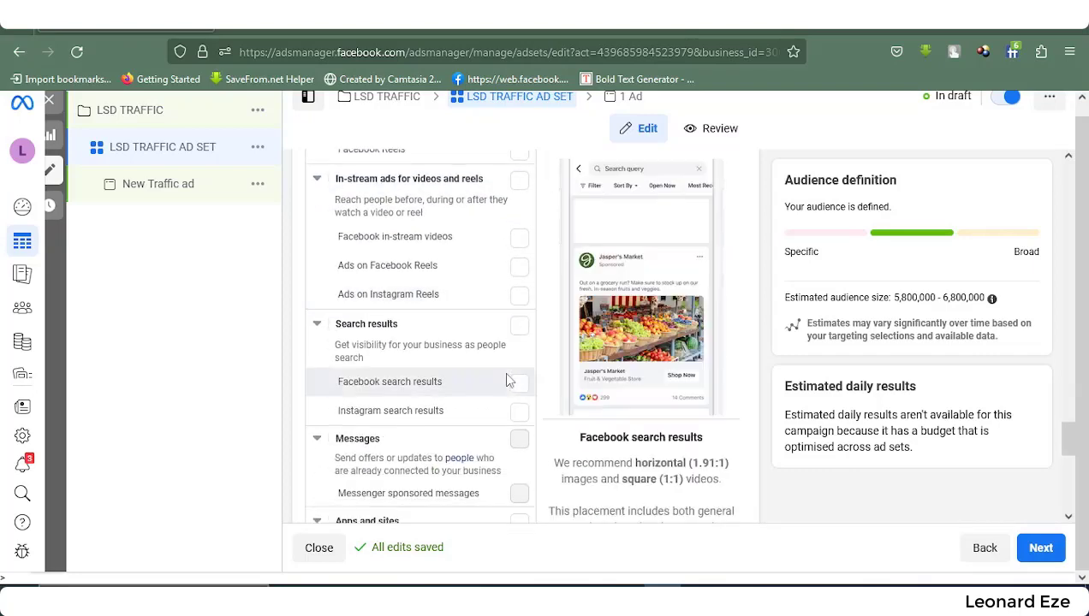
{"action": "scroll", "coordinate": [508, 379], "scroll_direction": "down", "scroll_amount": 1}
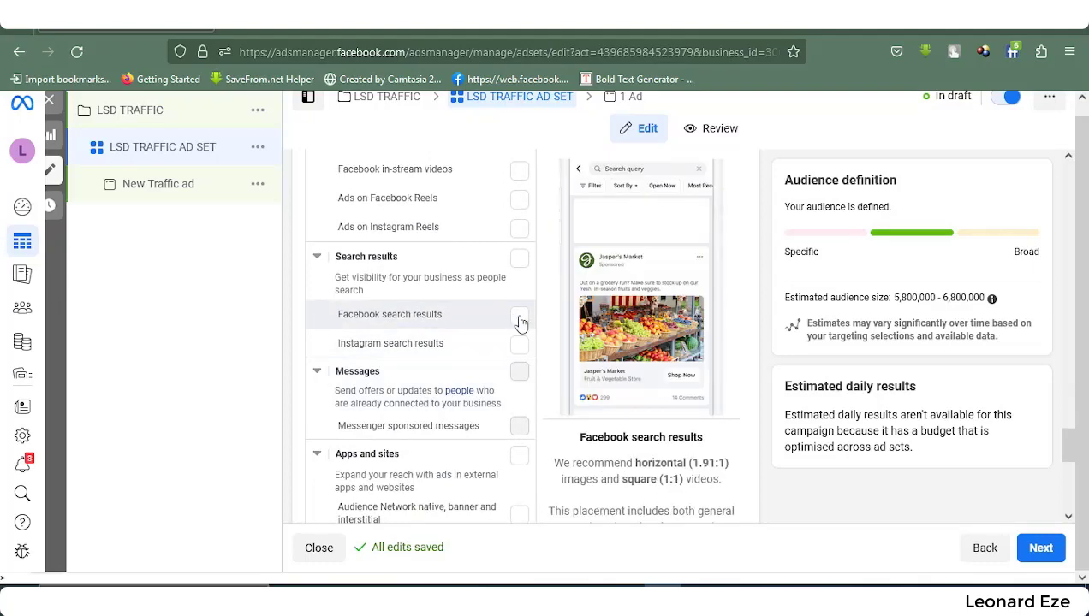
{"action": "scroll", "coordinate": [513, 342], "scroll_direction": "down", "scroll_amount": 2}
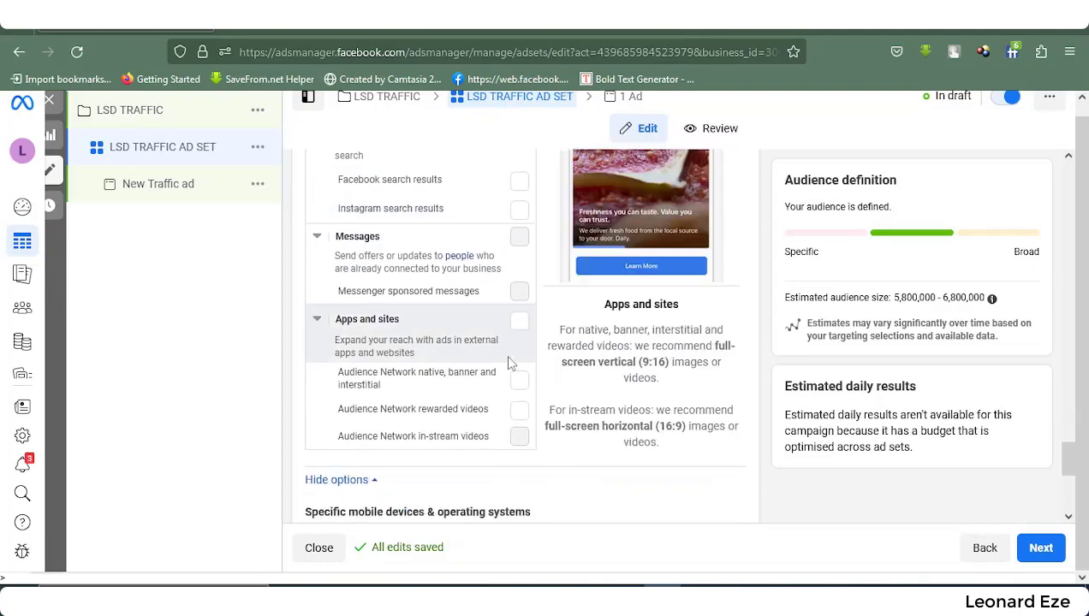
{"action": "scroll", "coordinate": [510, 369], "scroll_direction": "down", "scroll_amount": 2}
{"action": "scroll", "coordinate": [426, 316], "scroll_direction": "up", "scroll_amount": 1}
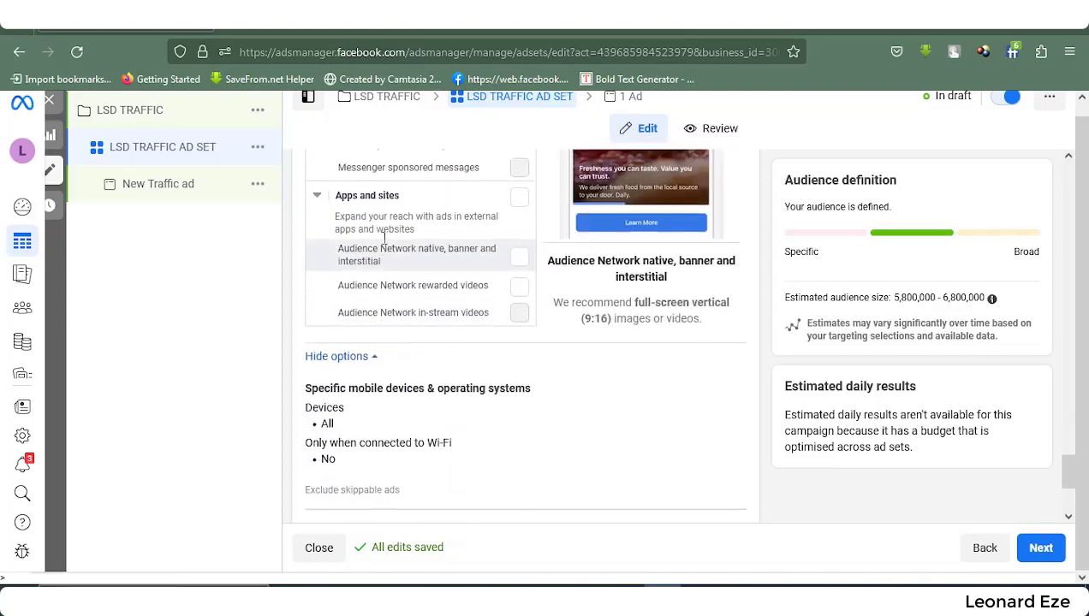
- Add Messenger inbox to the ad set's Feeds placements
{"action": "scroll", "coordinate": [433, 248], "scroll_direction": "up", "scroll_amount": 5}
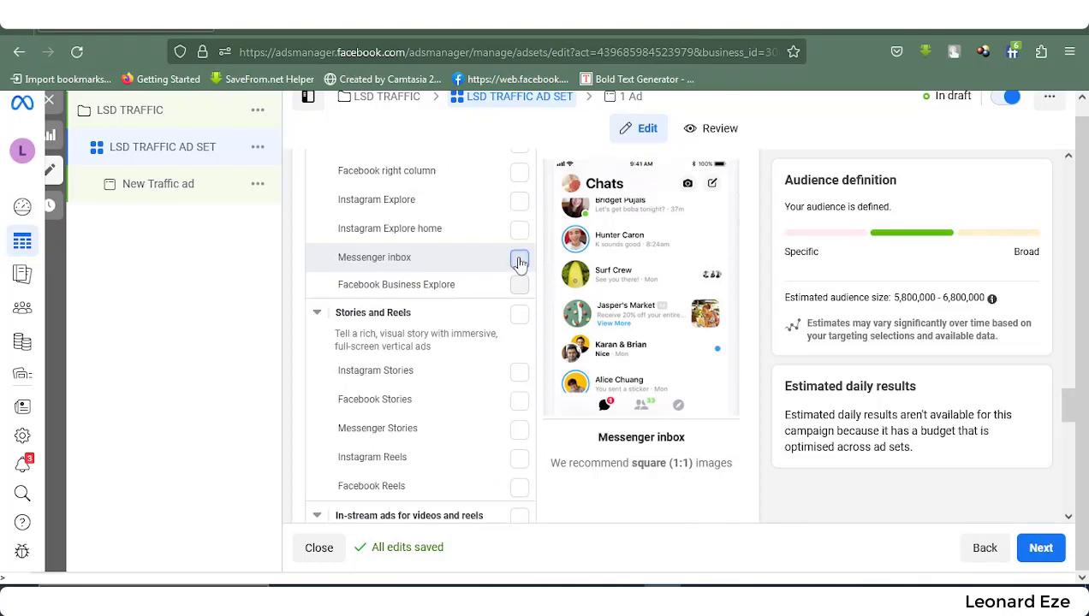
{"action": "left_click", "coordinate": [519, 261]}
{"action": "scroll", "coordinate": [460, 272], "scroll_direction": "up", "scroll_amount": 3}
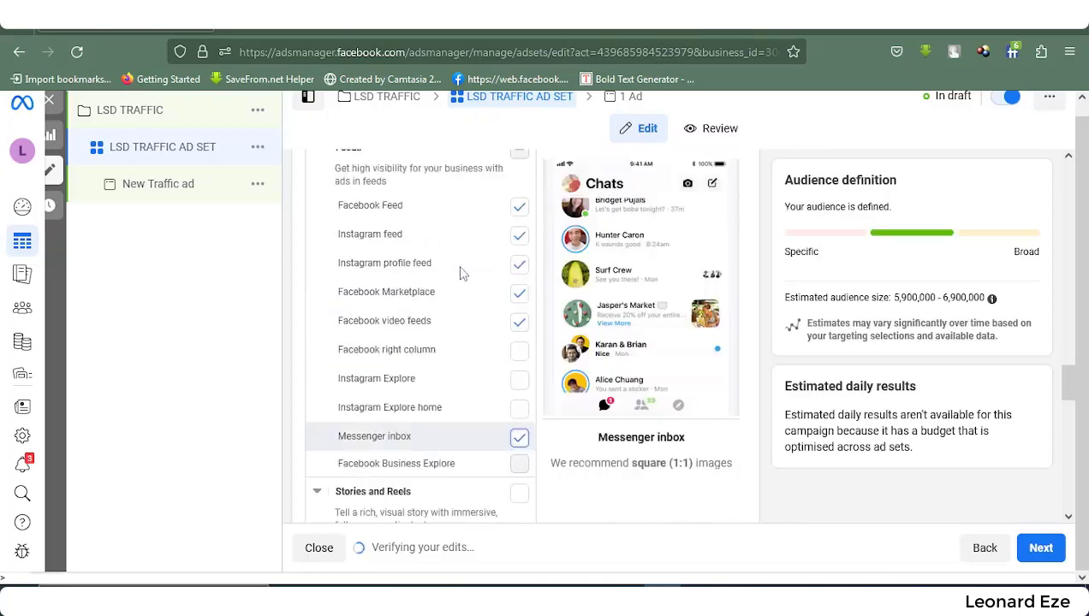
- Recheck the manual placements section, the chosen platforms, and the selected Feeds placements against the unselected Stories and Reels options
{"action": "scroll", "coordinate": [460, 272], "scroll_direction": "up", "scroll_amount": 8}
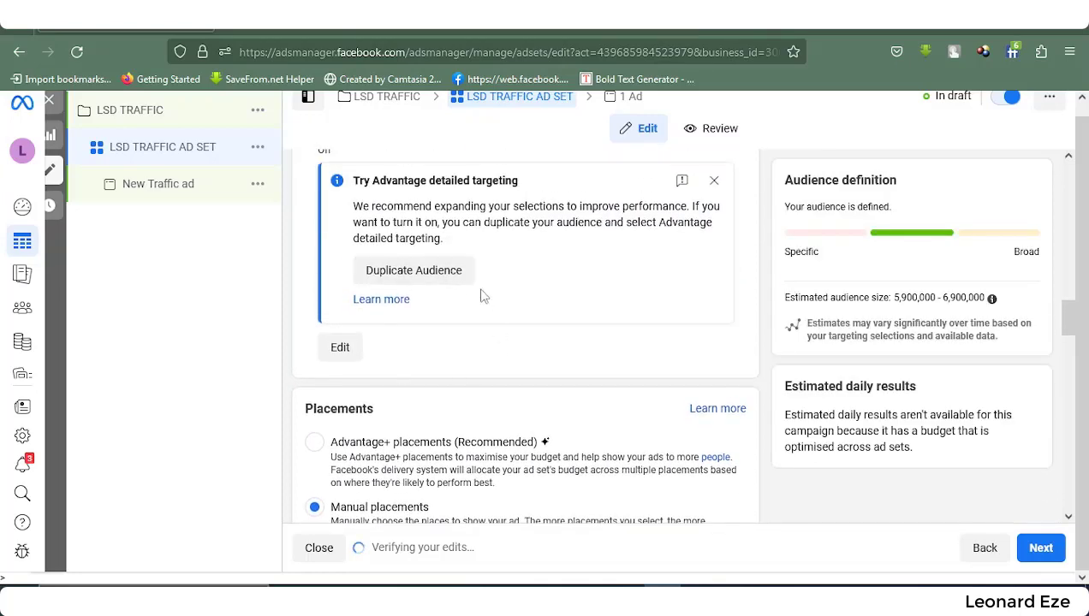
{"action": "scroll", "coordinate": [439, 445], "scroll_direction": "down", "scroll_amount": 1}
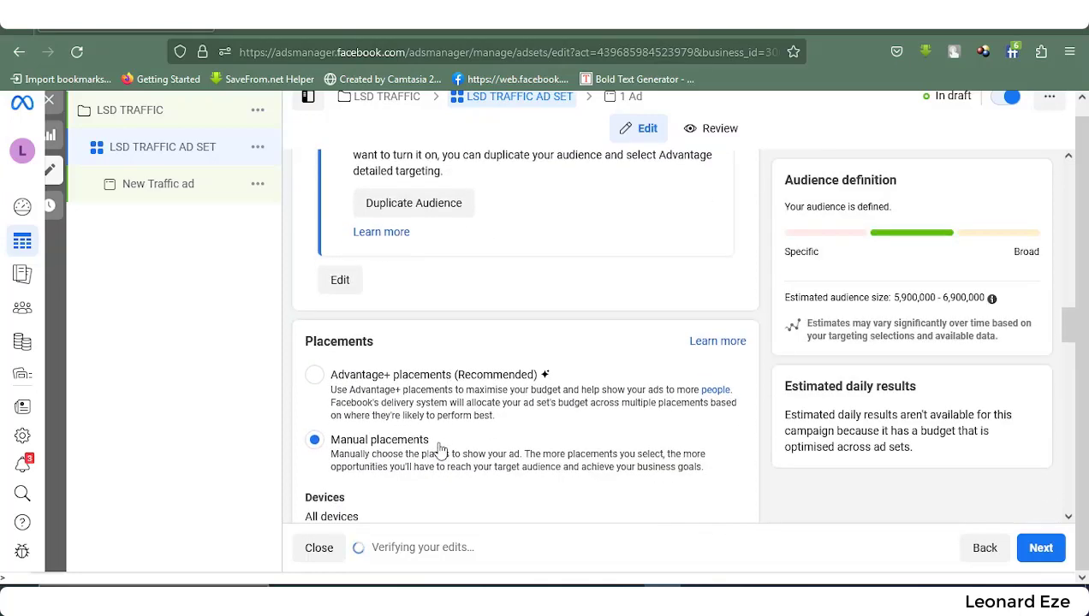
{"action": "scroll", "coordinate": [433, 413], "scroll_direction": "down", "scroll_amount": 7}
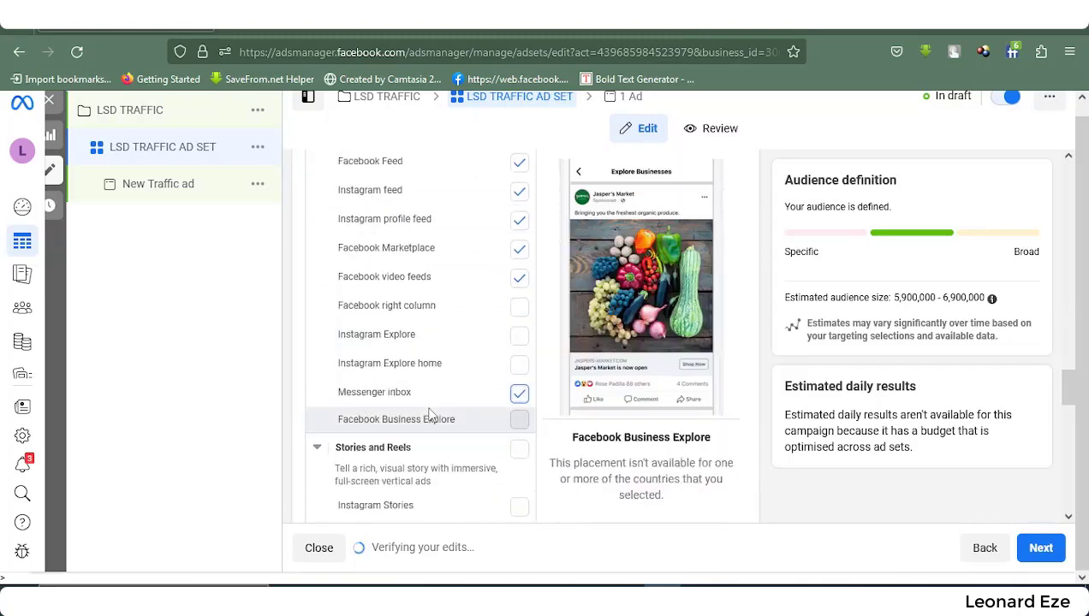
{"action": "scroll", "coordinate": [431, 414], "scroll_direction": "down", "scroll_amount": 3}
{"action": "scroll", "coordinate": [522, 343], "scroll_direction": "up", "scroll_amount": 5}
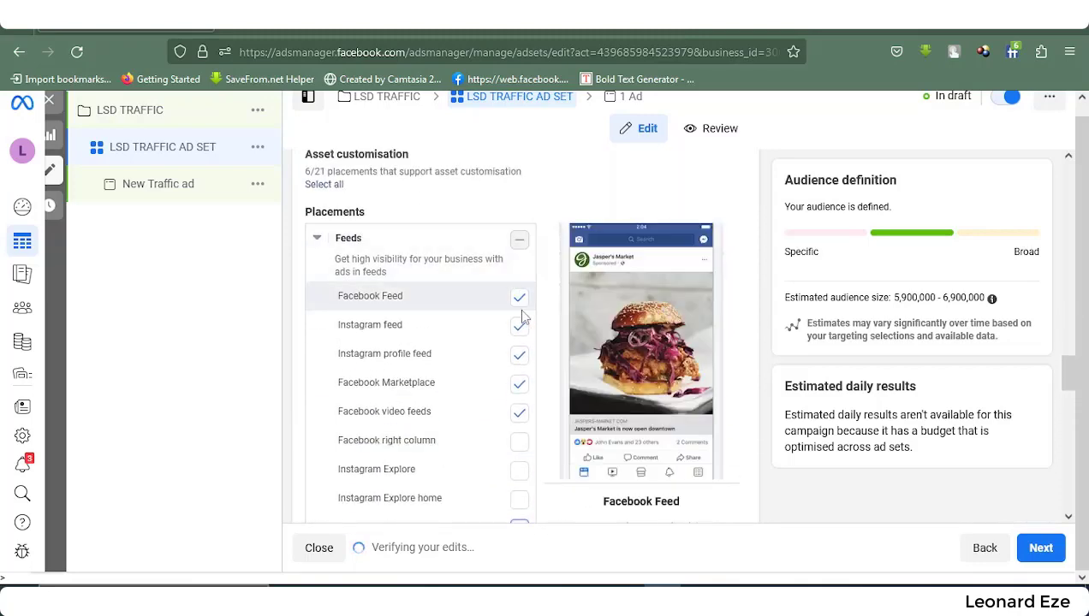
{"action": "scroll", "coordinate": [498, 323], "scroll_direction": "up", "scroll_amount": 2}
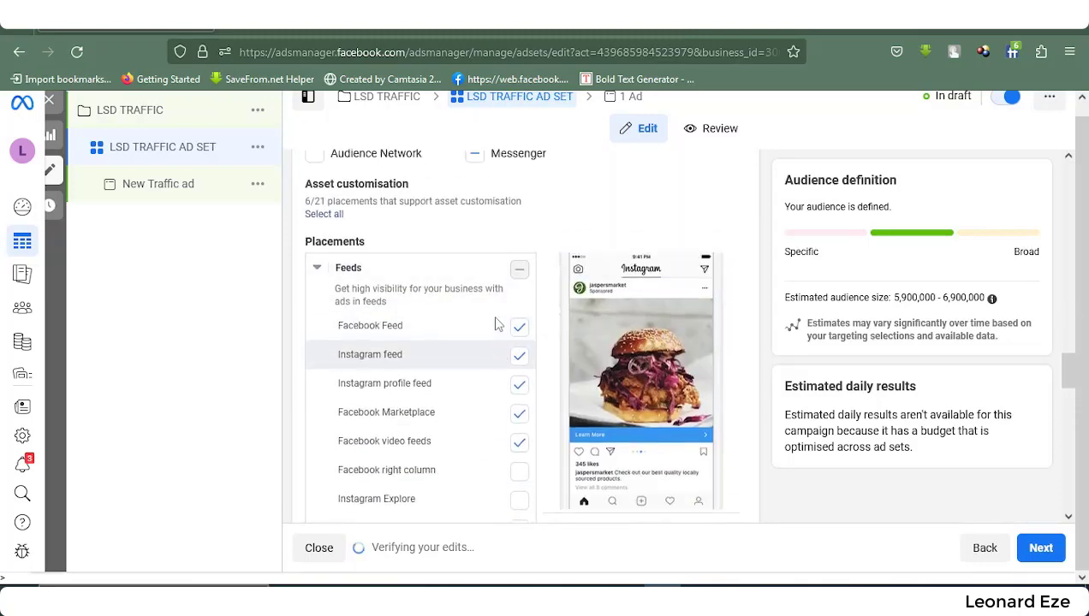
{"action": "scroll", "coordinate": [498, 316], "scroll_direction": "down", "scroll_amount": 2}
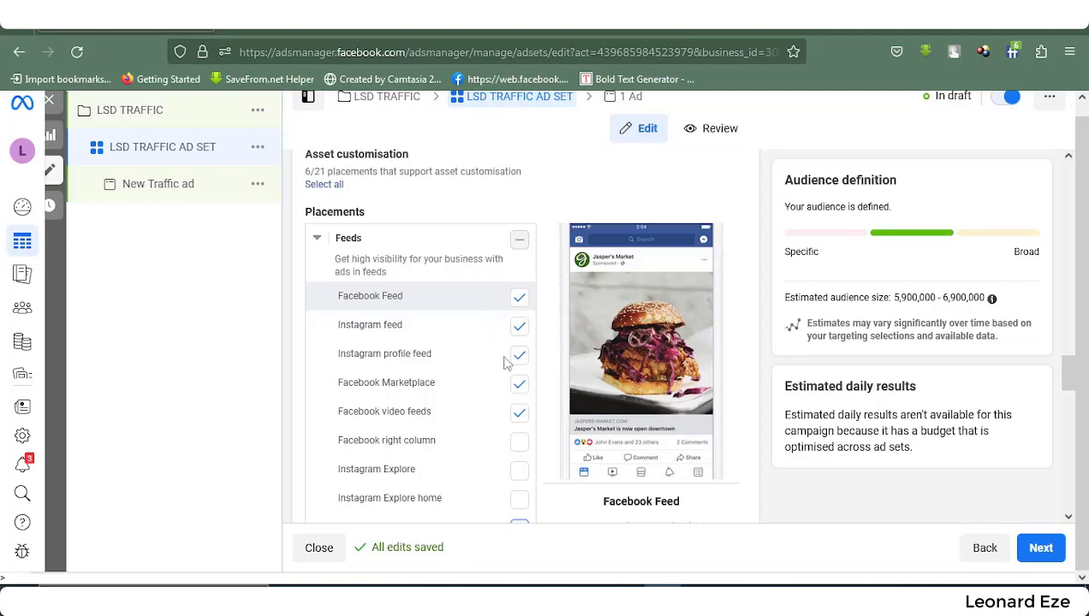
{"action": "scroll", "coordinate": [505, 364], "scroll_direction": "down", "scroll_amount": 2}
{"action": "scroll", "coordinate": [508, 389], "scroll_direction": "up", "scroll_amount": 3}
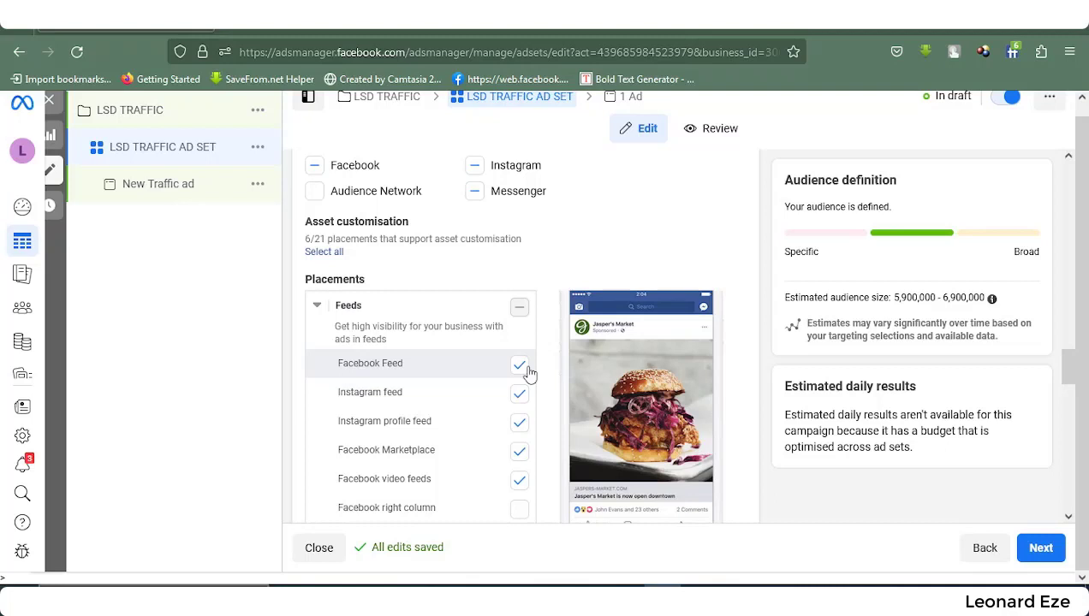
{"action": "scroll", "coordinate": [522, 355], "scroll_direction": "down", "scroll_amount": 3}
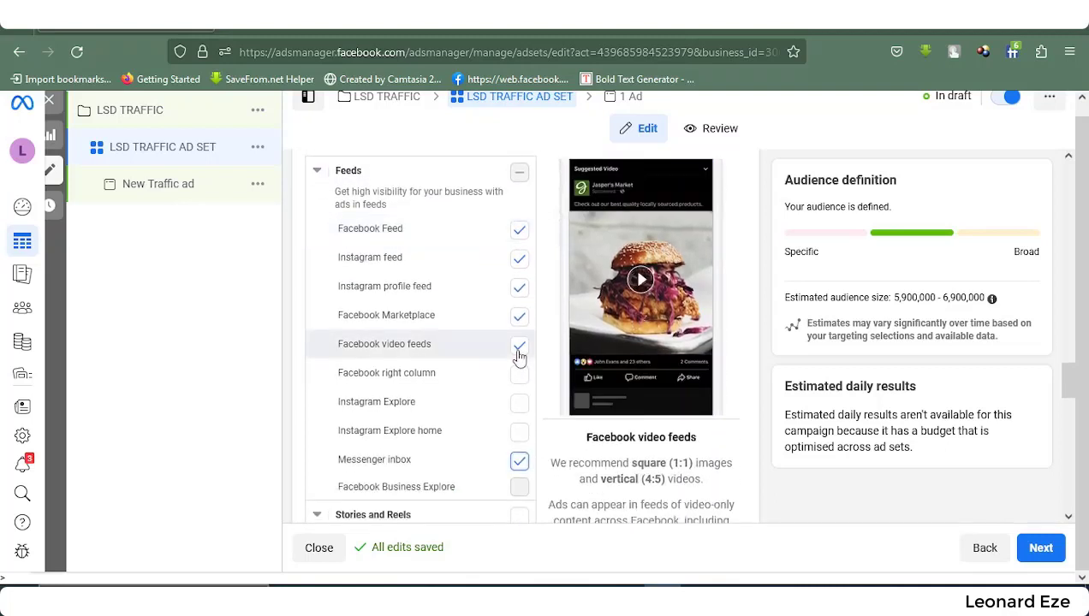
{"action": "scroll", "coordinate": [519, 356], "scroll_direction": "down", "scroll_amount": 2}
{"action": "scroll", "coordinate": [518, 356], "scroll_direction": "down", "scroll_amount": 2}
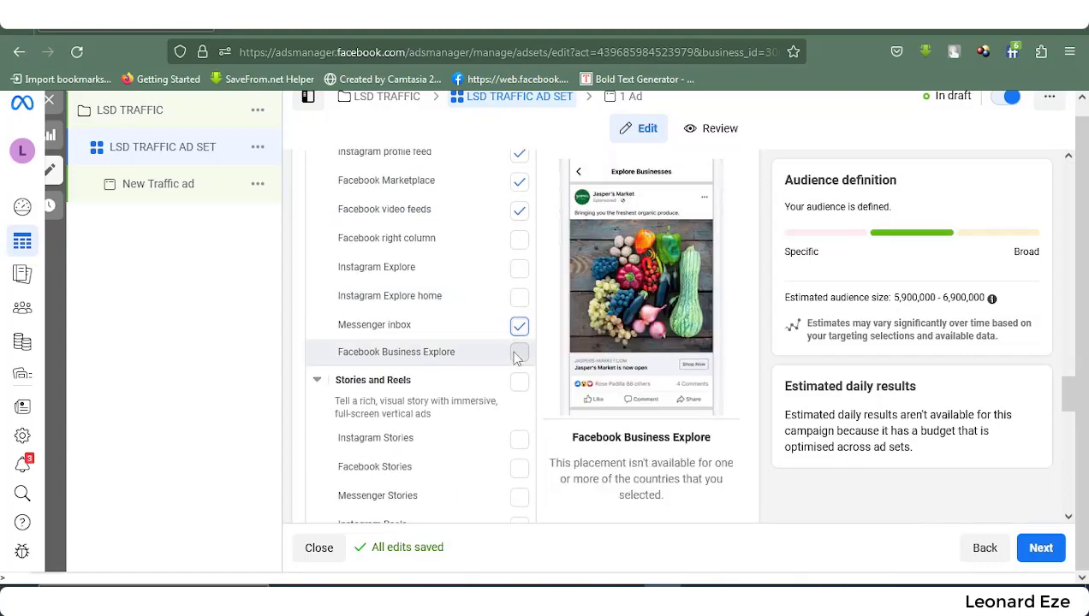
{"action": "scroll", "coordinate": [516, 358], "scroll_direction": "down", "scroll_amount": 10}
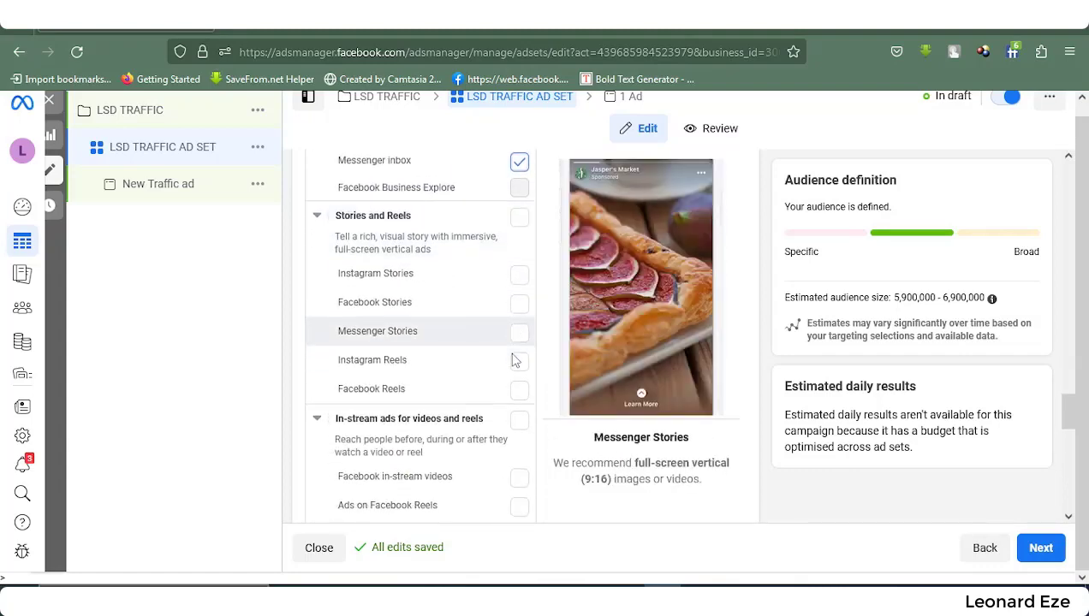
- Check the mobile device, Wi-Fi and brand safety settings, and collapse the ad set's additional placement options
{"action": "scroll", "coordinate": [514, 359], "scroll_direction": "down", "scroll_amount": 10}
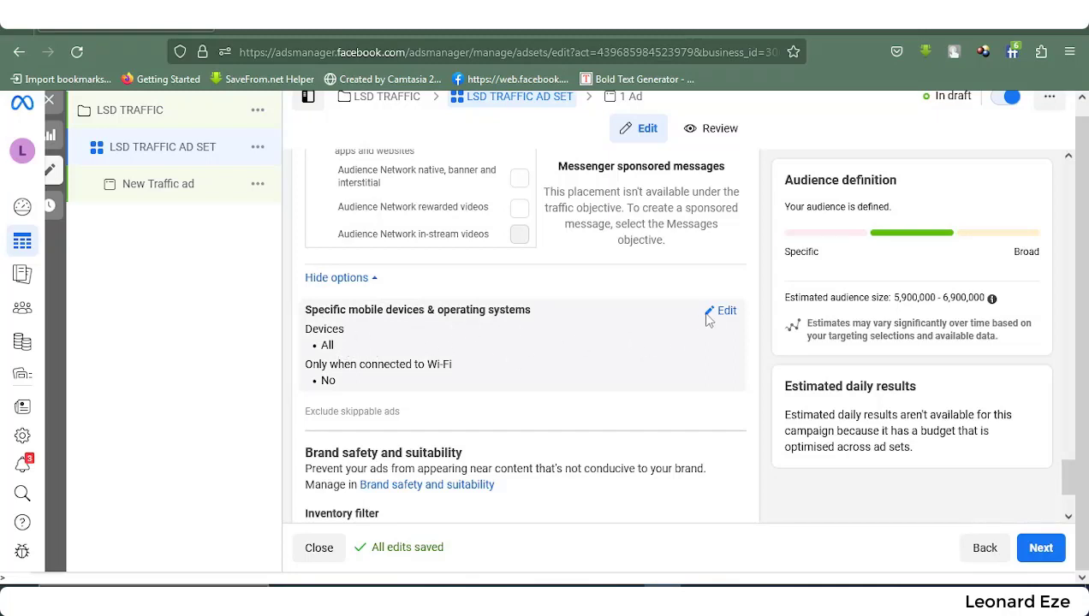
{"action": "scroll", "coordinate": [393, 364], "scroll_direction": "down", "scroll_amount": 1}
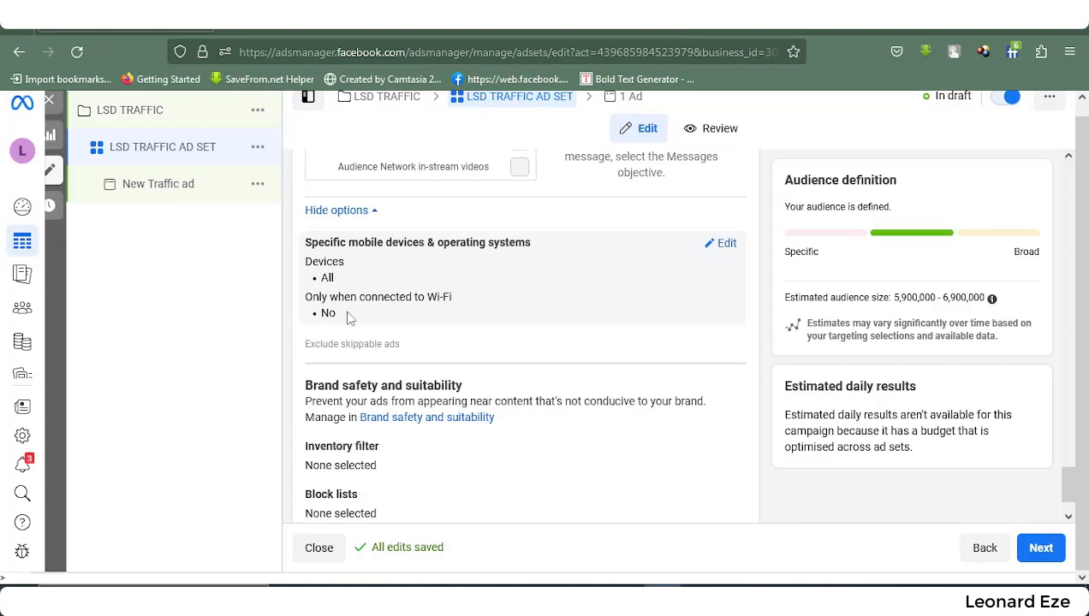
{"action": "scroll", "coordinate": [347, 302], "scroll_direction": "down", "scroll_amount": 1}
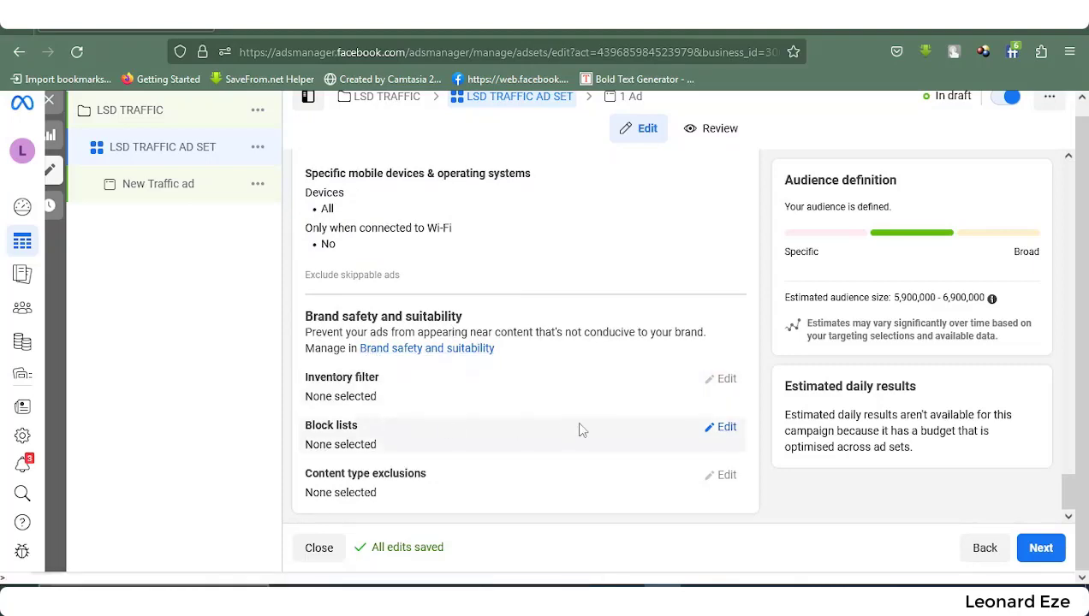
{"action": "scroll", "coordinate": [580, 427], "scroll_direction": "up", "scroll_amount": 3}
{"action": "scroll", "coordinate": [550, 405], "scroll_direction": "down", "scroll_amount": 3}
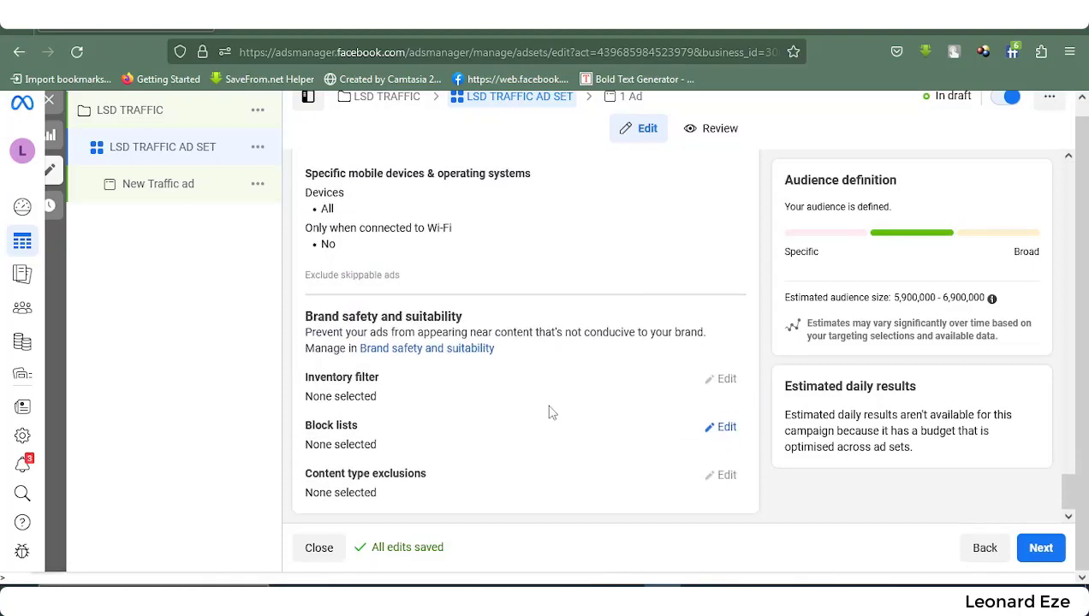
{"action": "scroll", "coordinate": [514, 385], "scroll_direction": "up", "scroll_amount": 4}
{"action": "left_click", "coordinate": [367, 415]}
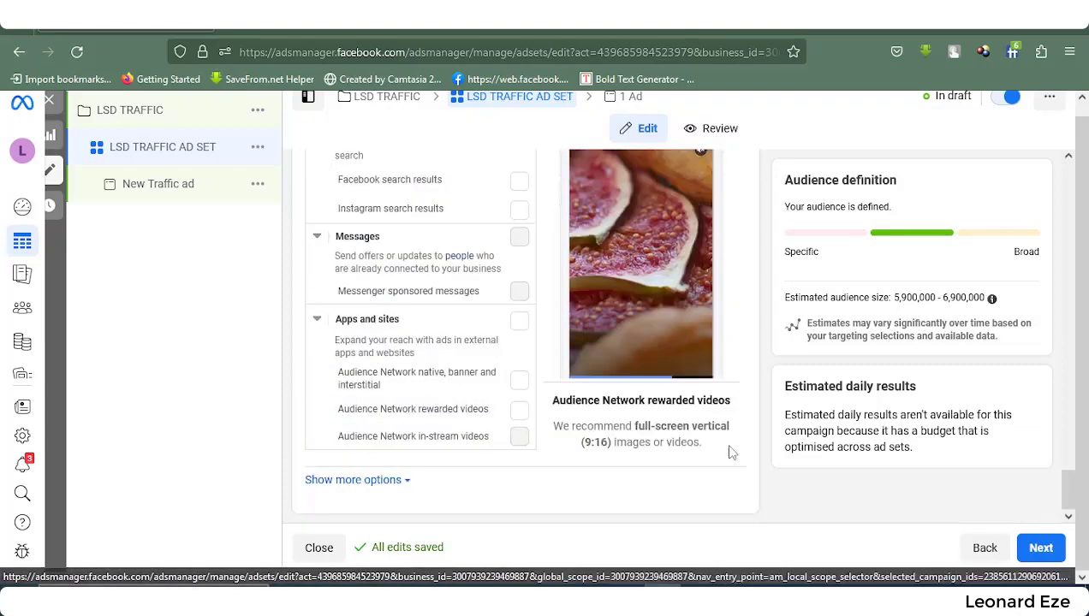
- Continue to the ad level and rename the ad as LSD AD
{"action": "left_click", "coordinate": [1056, 546]}
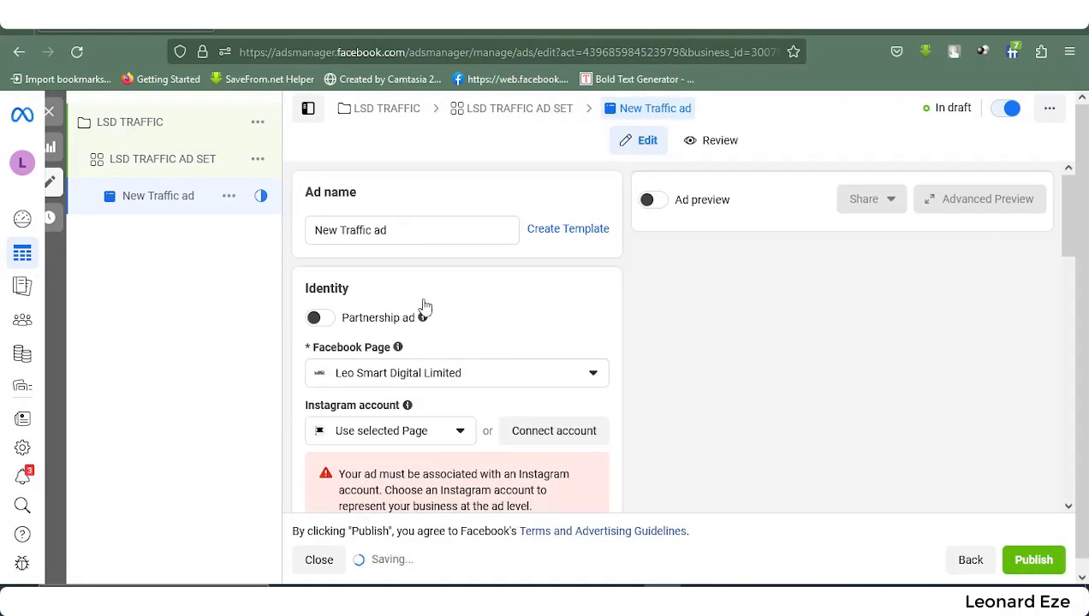
{"action": "left_click", "coordinate": [416, 233]}
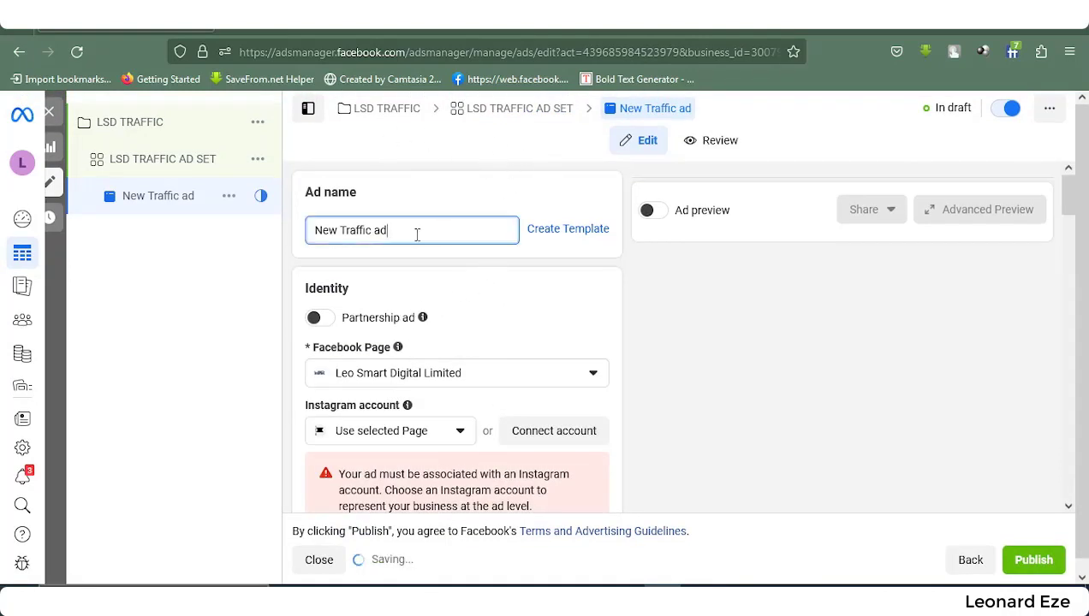
{"action": "left_click_drag", "start_coordinate": [313, 230], "coordinate": [386, 222]}
{"action": "type", "text": "LSD AD"}
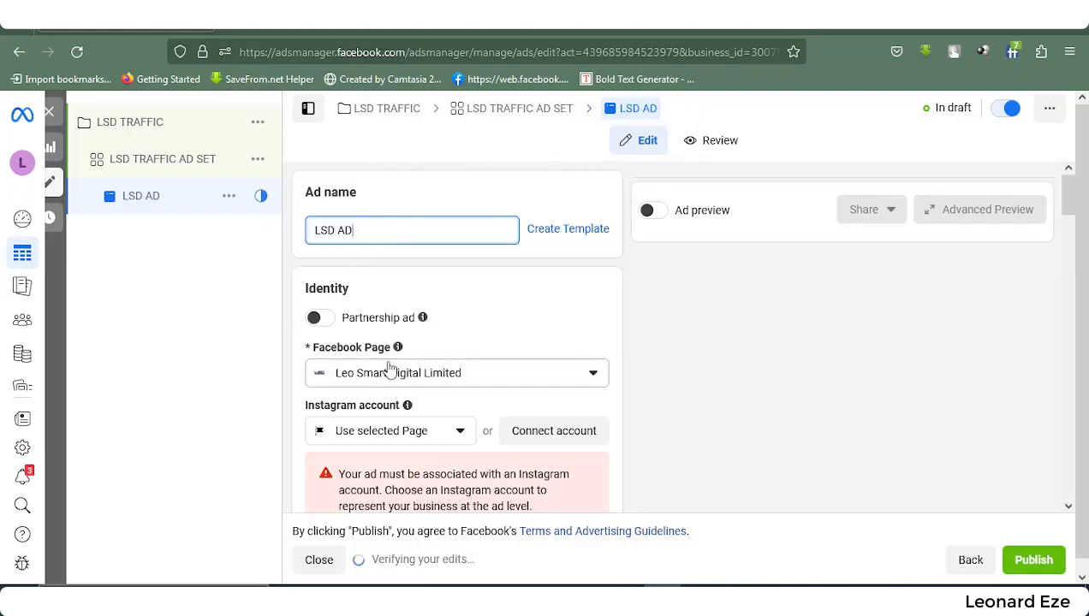
- Choose the available Instagram account for the ad's identity in place of using the selected Page
{"action": "scroll", "coordinate": [337, 359], "scroll_direction": "down", "scroll_amount": 2}
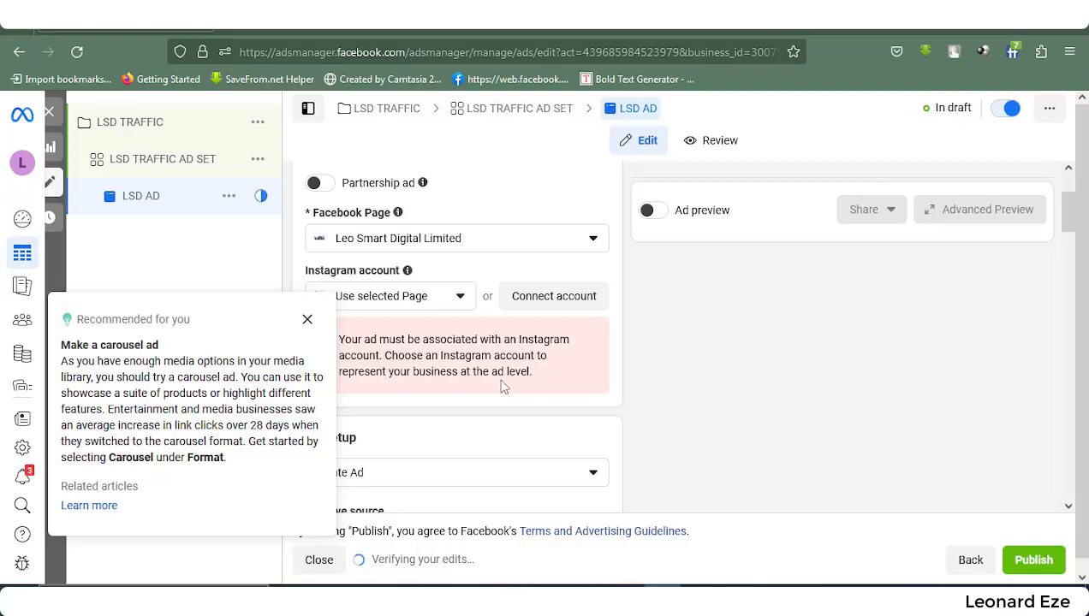
{"action": "left_click", "coordinate": [452, 309]}
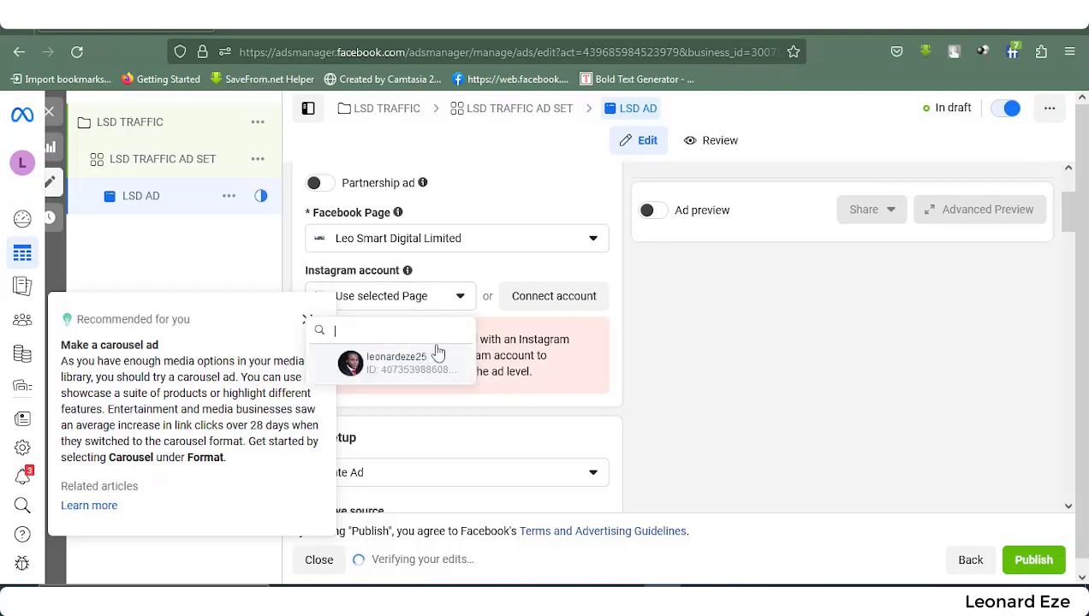
{"action": "left_click", "coordinate": [438, 352]}
{"action": "scroll", "coordinate": [496, 334], "scroll_direction": "down", "scroll_amount": 1}
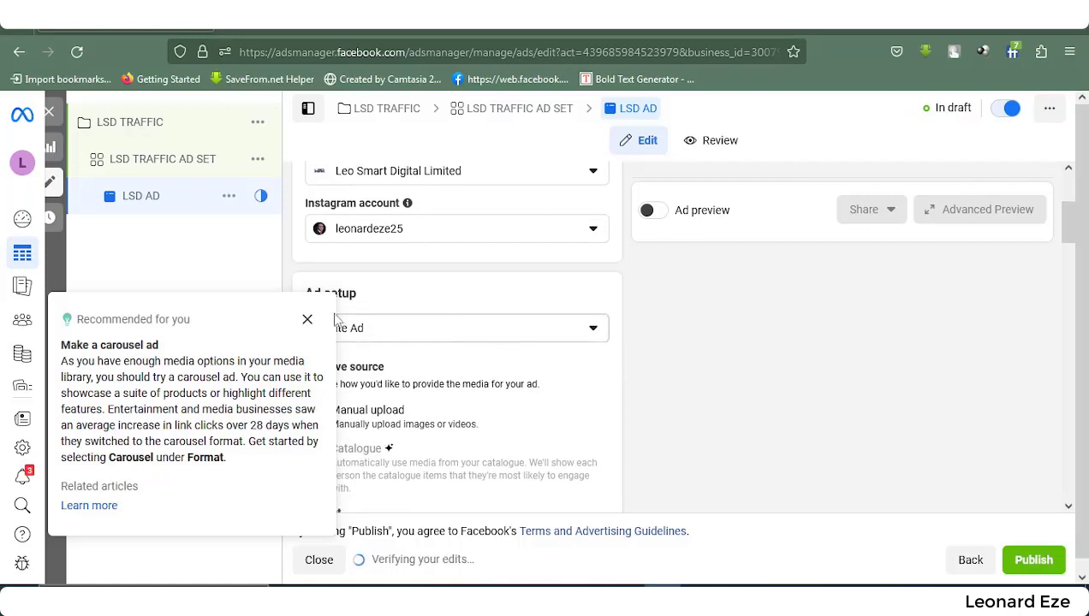
- Dismiss the recommendations about carousel ads, creating videos from images and custom info labels
{"action": "left_click", "coordinate": [307, 320]}
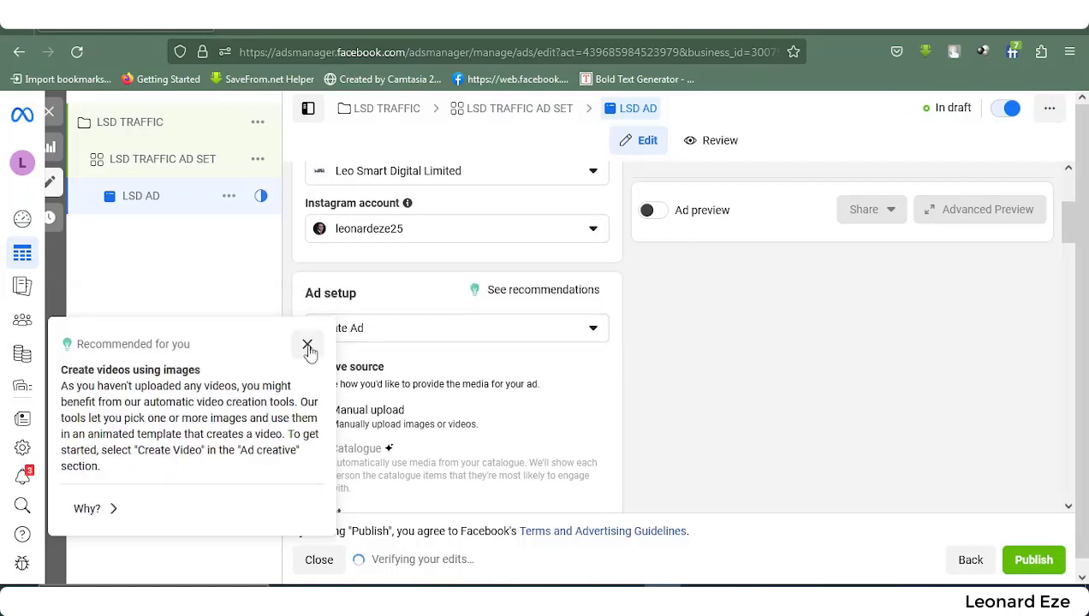
{"action": "left_click", "coordinate": [308, 348]}
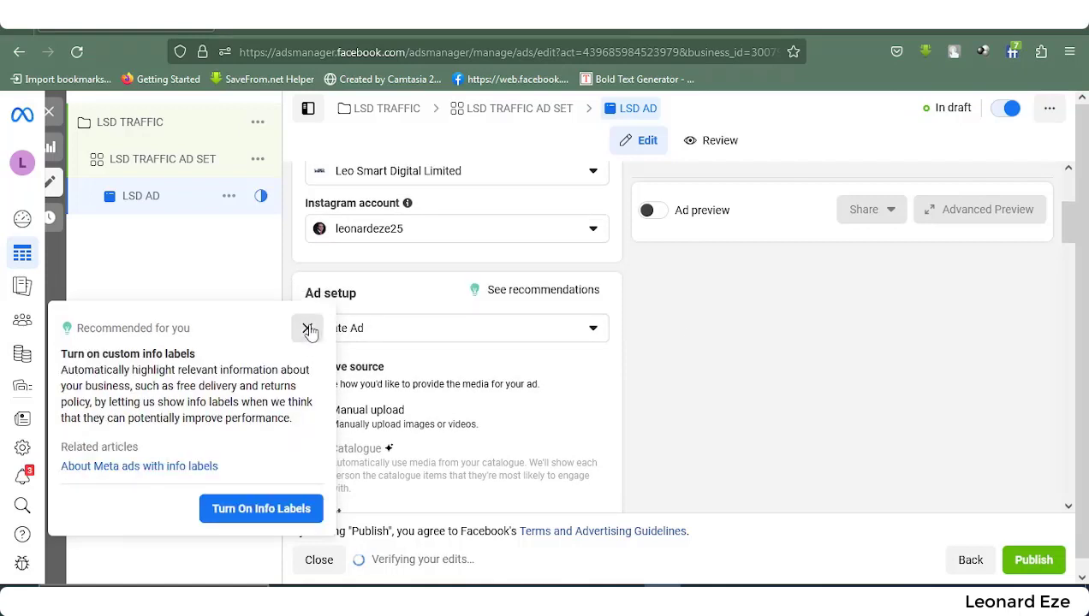
{"action": "left_click", "coordinate": [307, 330]}
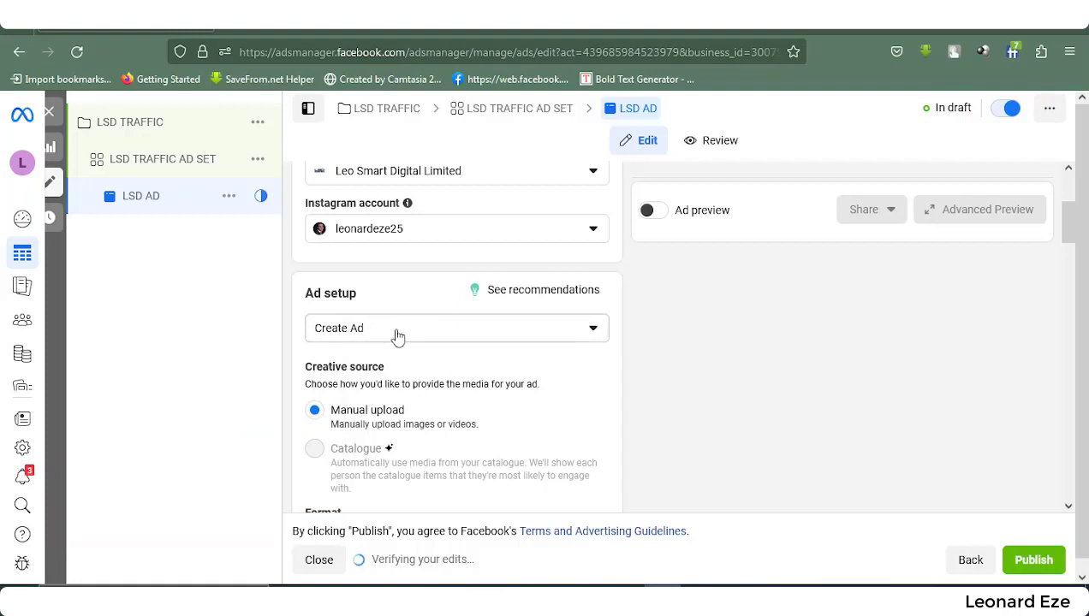
- Check the available ad setup choices and keep Create Ad
{"action": "scroll", "coordinate": [397, 336], "scroll_direction": "down", "scroll_amount": 2}
{"action": "mouse_move", "coordinate": [343, 321]}
{"action": "scroll", "coordinate": [368, 342], "scroll_direction": "up", "scroll_amount": 2}
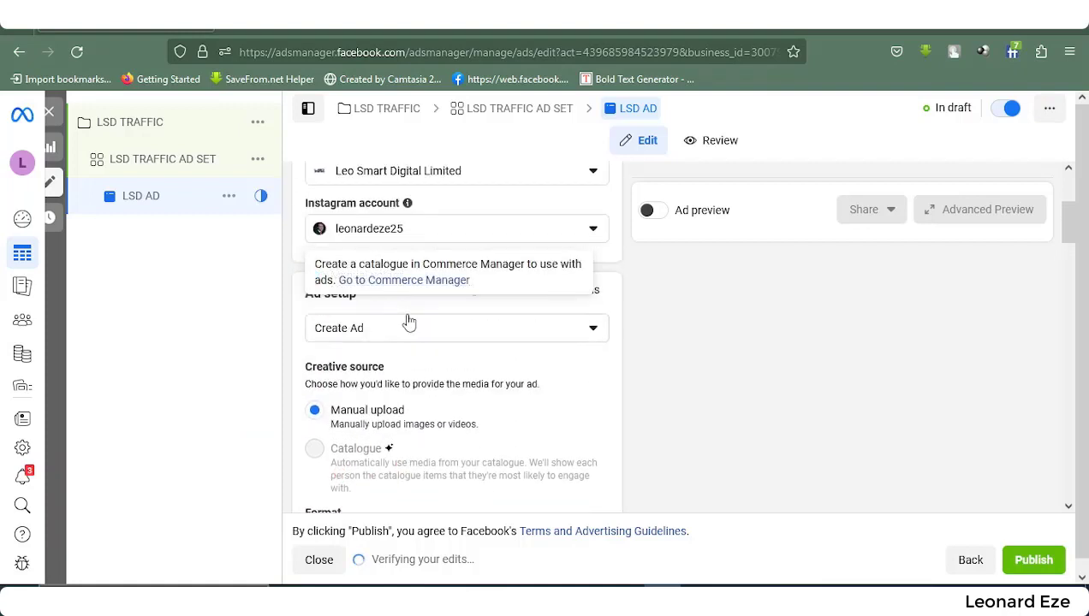
{"action": "left_click", "coordinate": [368, 335]}
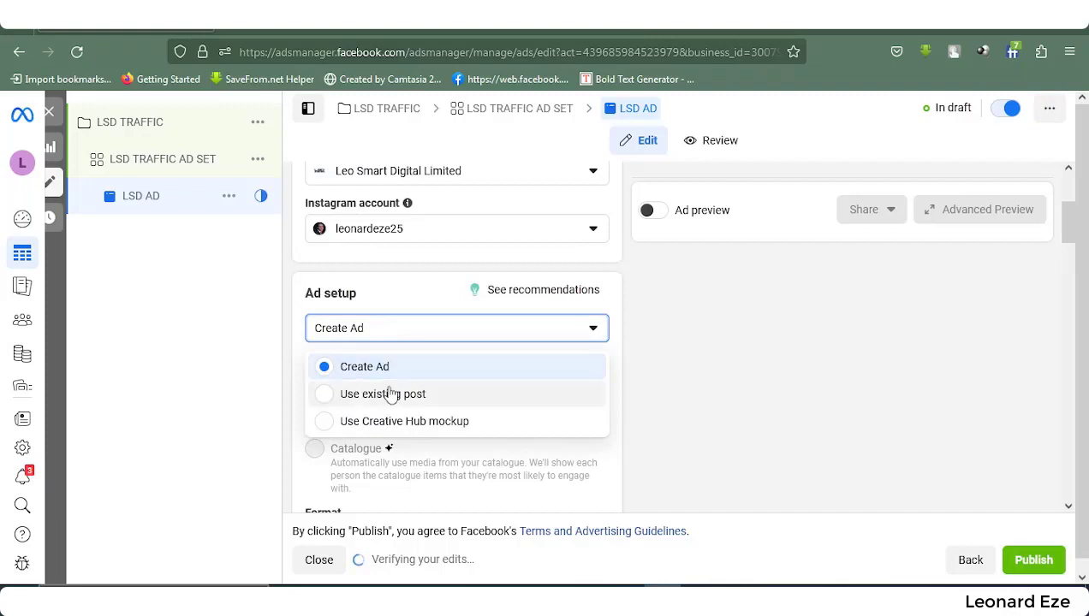
{"action": "left_click", "coordinate": [423, 335]}
- Examine the Single image or video, Carousel and Collection formats, the Multi-advertiser ads option, and the start of the ad creative section
{"action": "scroll", "coordinate": [415, 342], "scroll_direction": "down", "scroll_amount": 4}
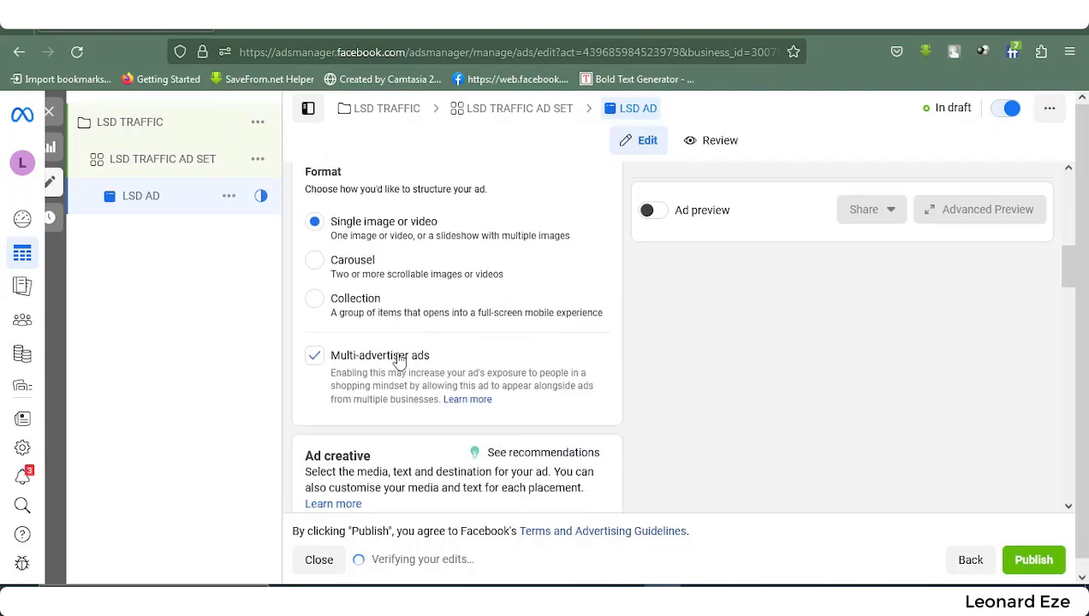
{"action": "scroll", "coordinate": [398, 361], "scroll_direction": "down", "scroll_amount": 1}
{"action": "scroll", "coordinate": [398, 359], "scroll_direction": "up", "scroll_amount": 2}
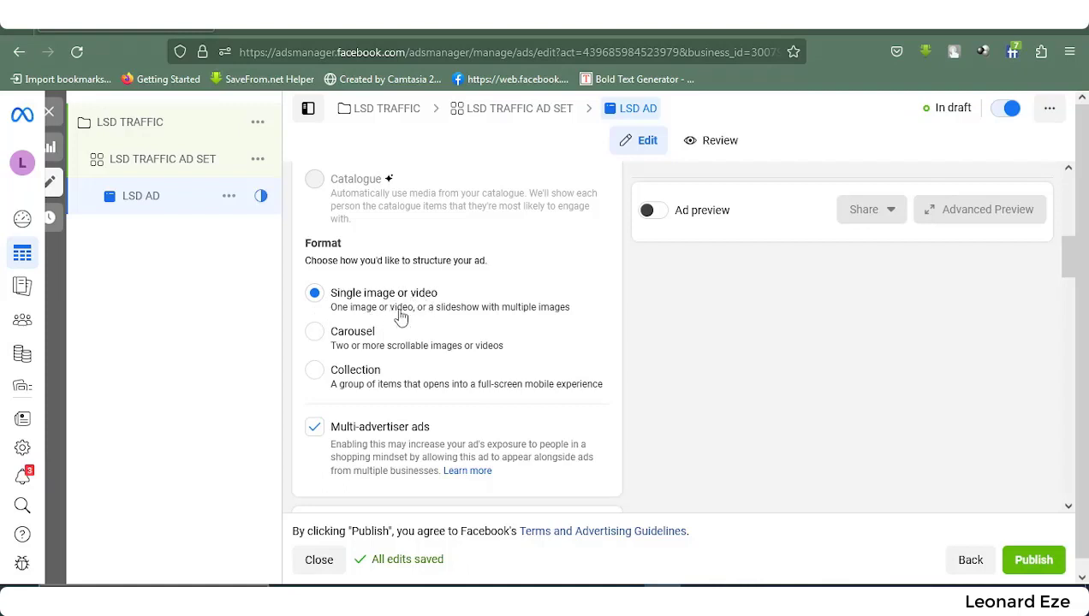
{"action": "scroll", "coordinate": [401, 317], "scroll_direction": "down", "scroll_amount": 1}
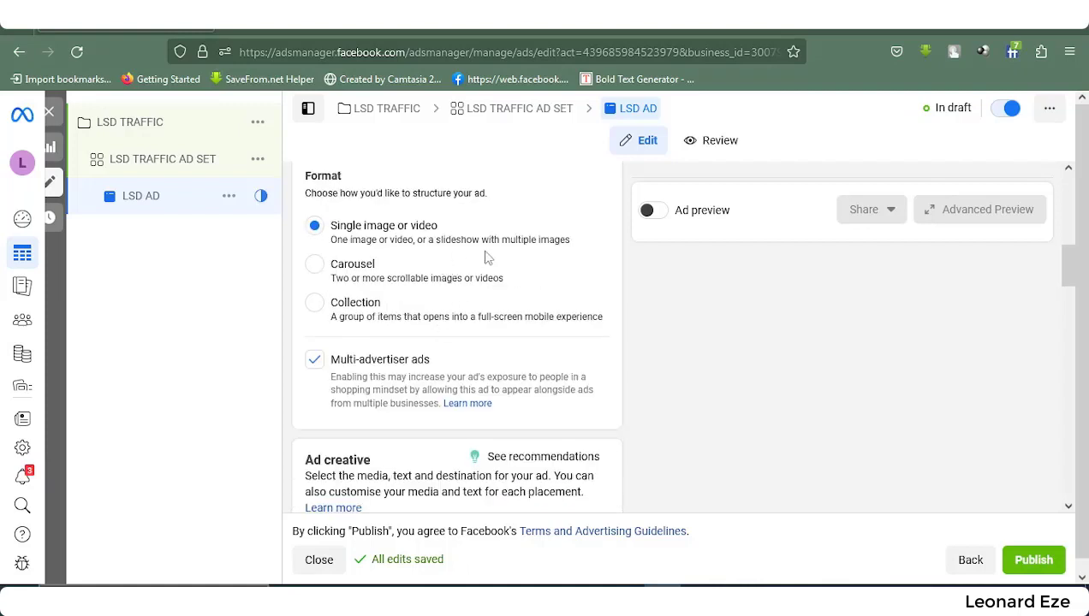
{"action": "scroll", "coordinate": [374, 256], "scroll_direction": "down", "scroll_amount": 2}
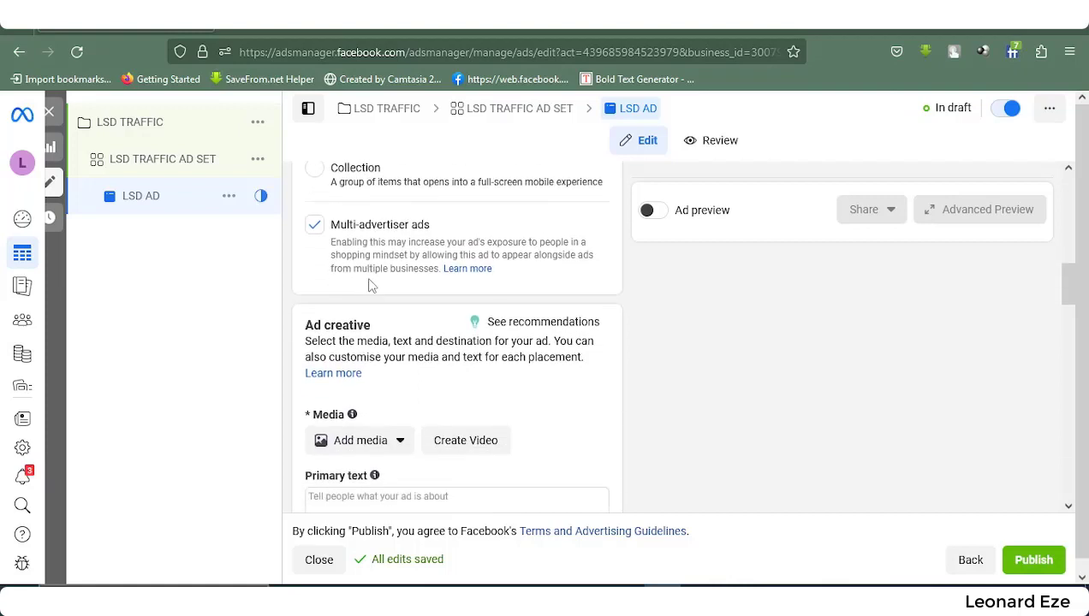
{"action": "scroll", "coordinate": [374, 334], "scroll_direction": "down", "scroll_amount": 1}
{"action": "scroll", "coordinate": [372, 336], "scroll_direction": "up", "scroll_amount": 3}
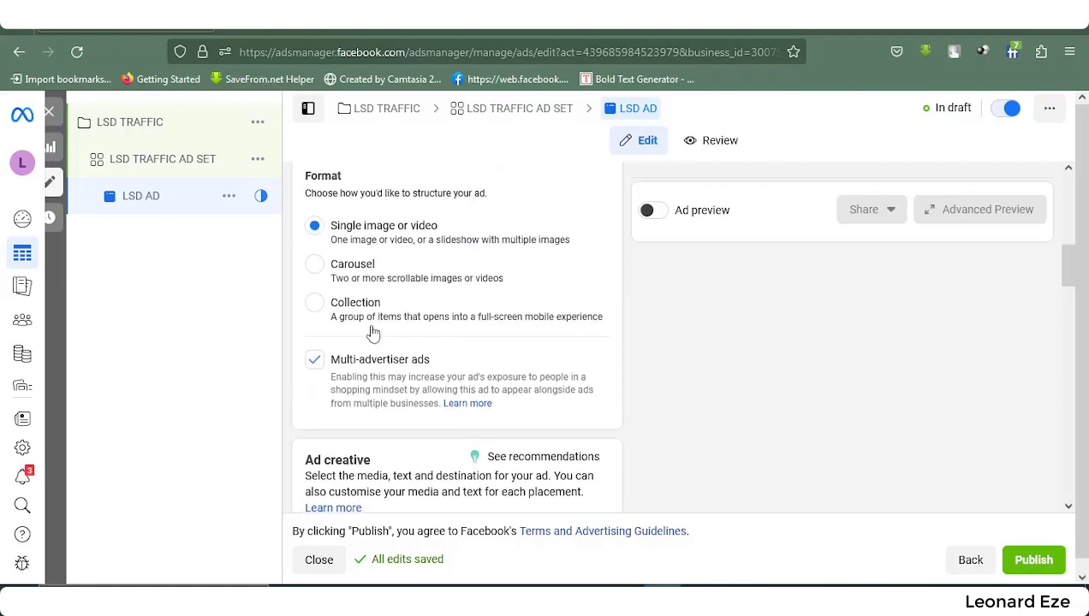
{"action": "scroll", "coordinate": [402, 402], "scroll_direction": "down", "scroll_amount": 3}
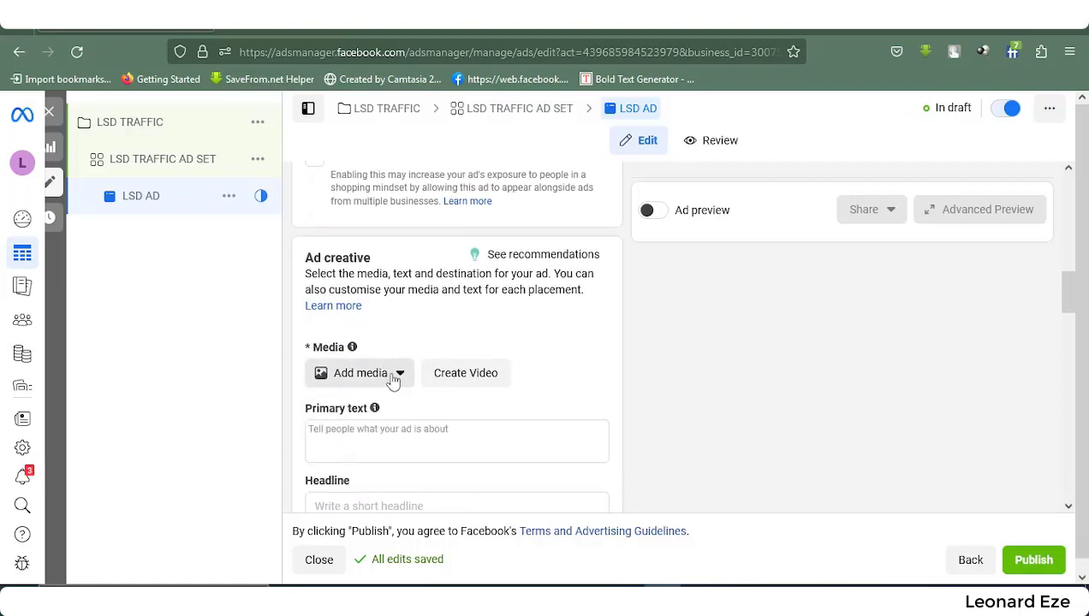
- Add the recommended image CAC.png_105 as the ad's media and check its original crop for feeds
{"action": "left_click", "coordinate": [402, 378]}
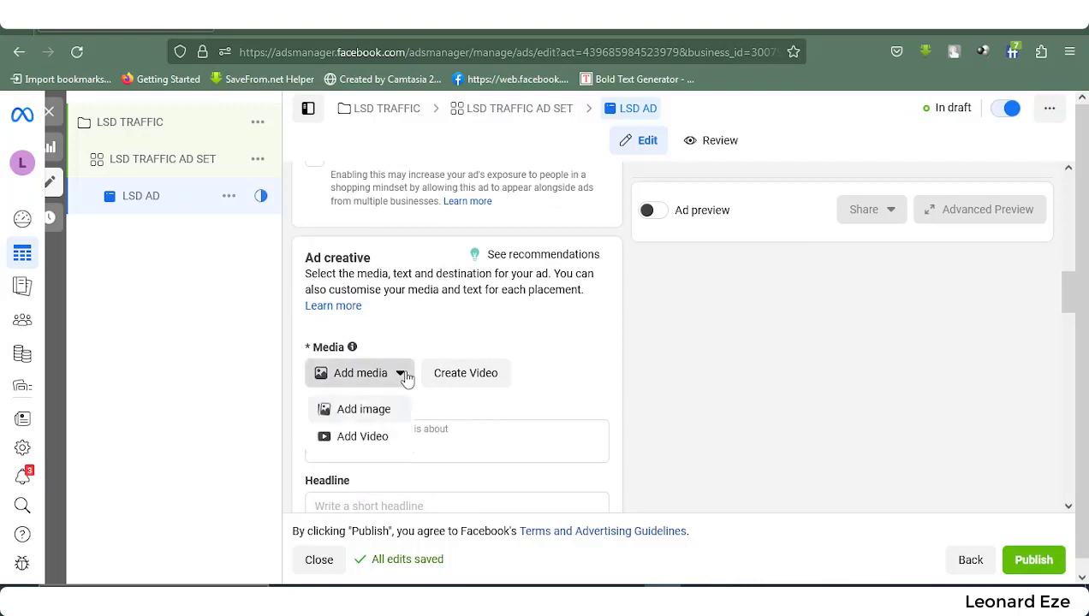
{"action": "left_click", "coordinate": [359, 411]}
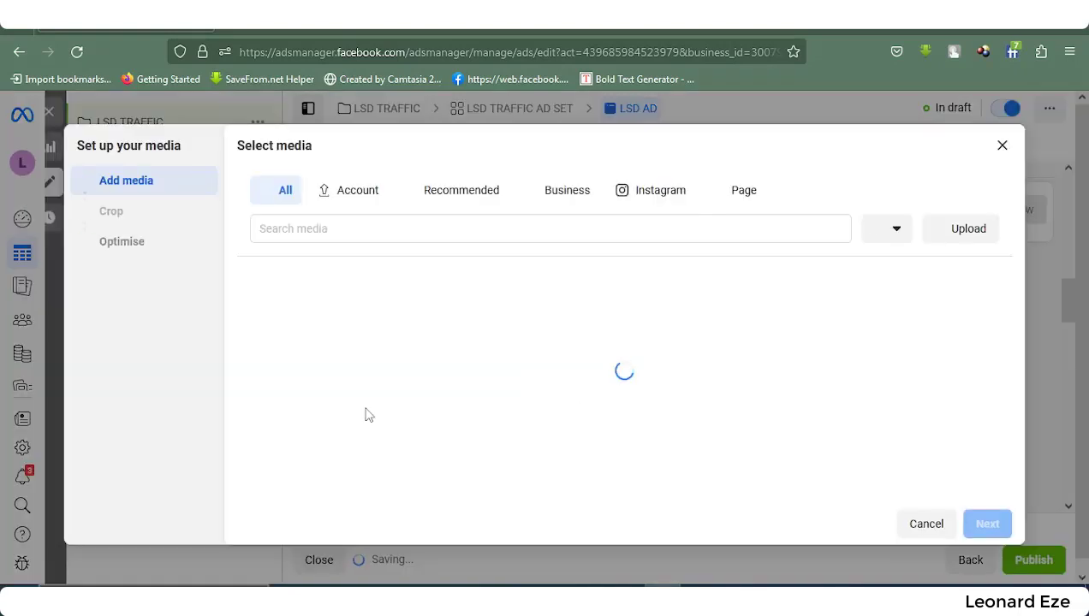
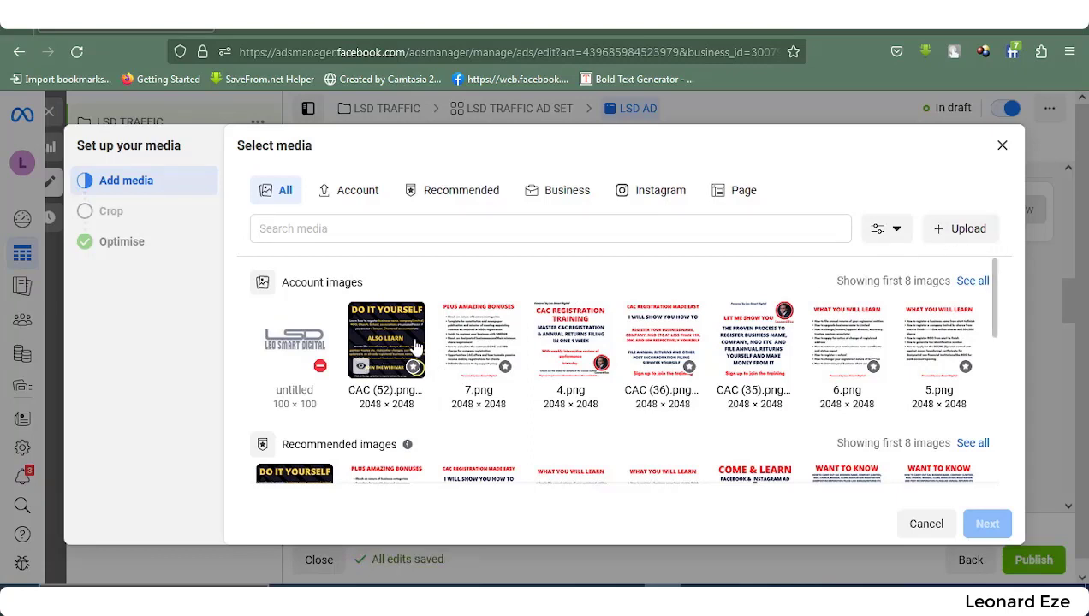
{"action": "mouse_move", "coordinate": [414, 349]}
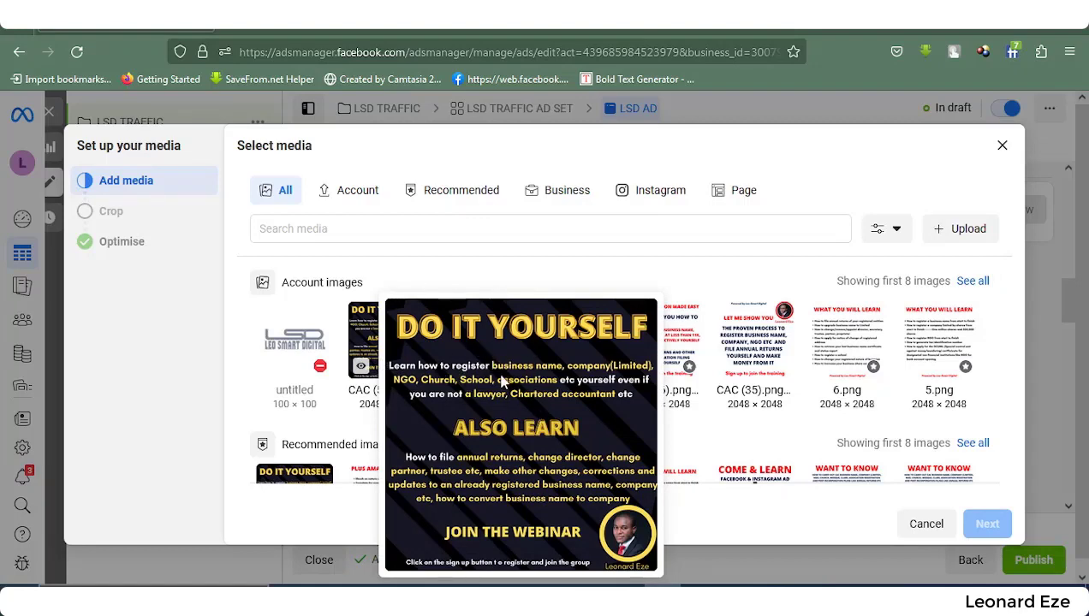
{"action": "scroll", "coordinate": [436, 403], "scroll_direction": "down", "scroll_amount": 5}
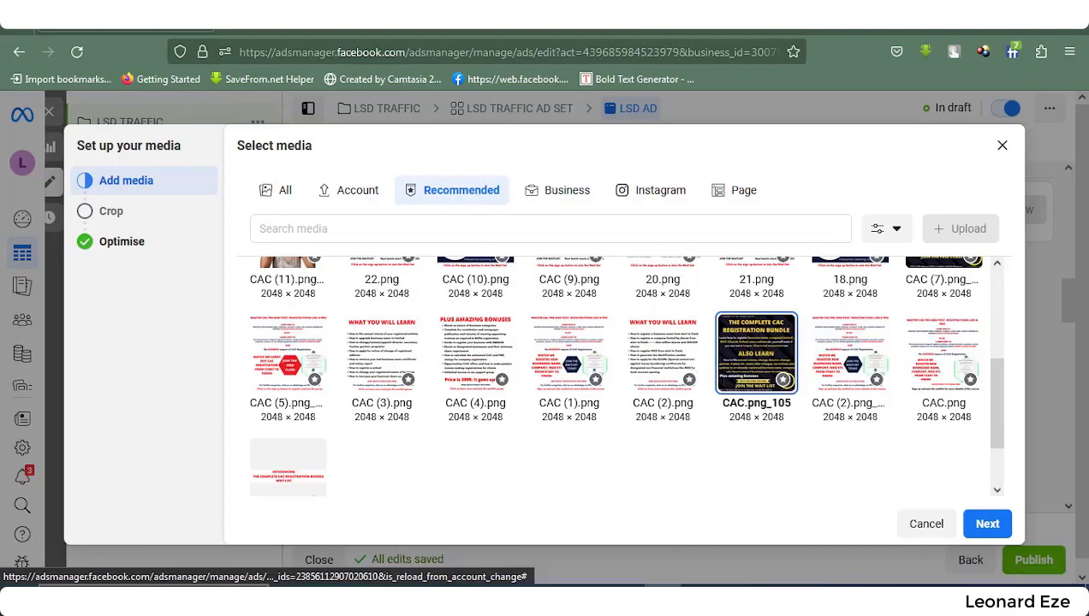
{"action": "left_click", "coordinate": [987, 524]}
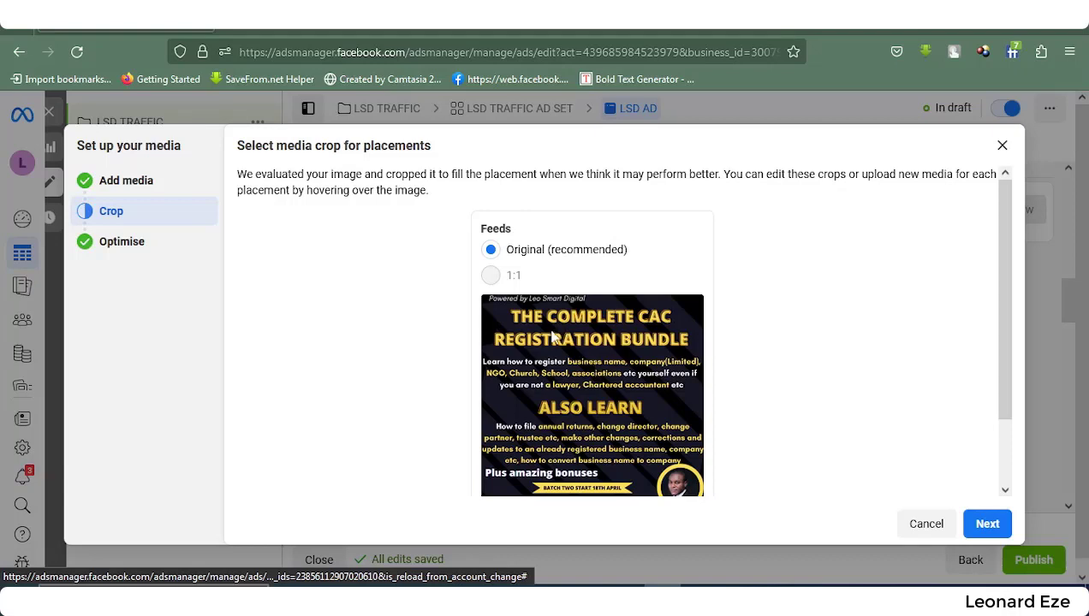
{"action": "scroll", "coordinate": [605, 377], "scroll_direction": "down", "scroll_amount": 2}
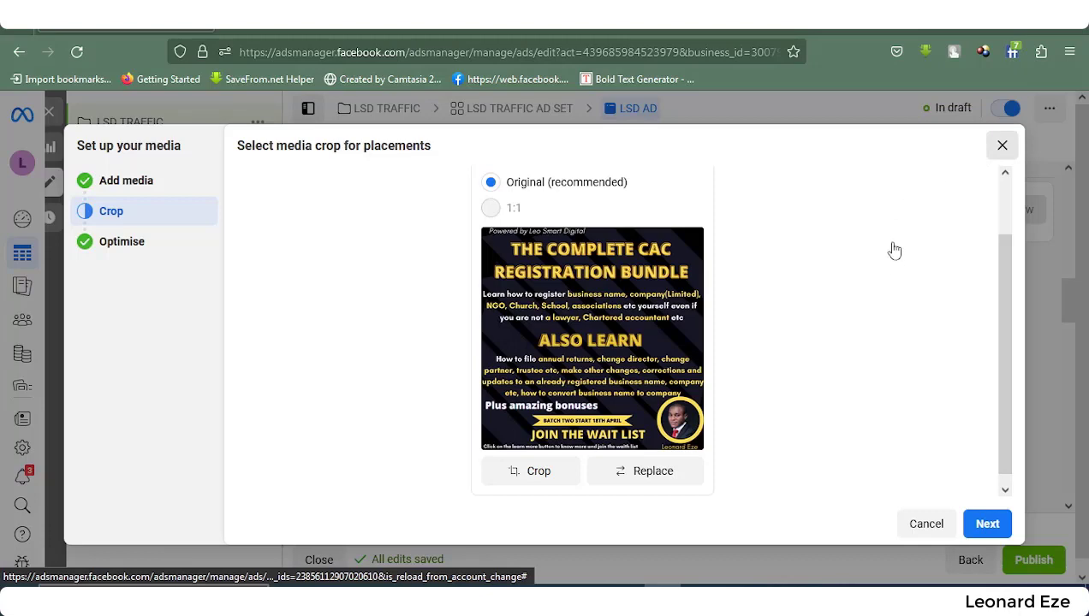
{"action": "left_click", "coordinate": [924, 523]}
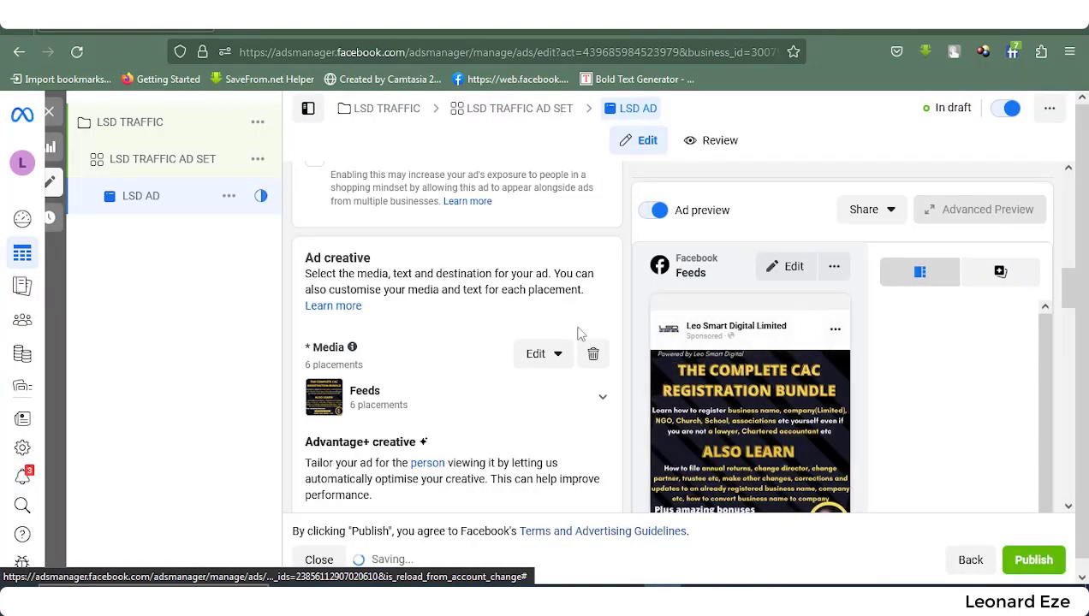
- Review the ad previews across the feed placements, along with the creative text fields, call to action and destination settings
{"action": "left_click", "coordinate": [563, 359]}
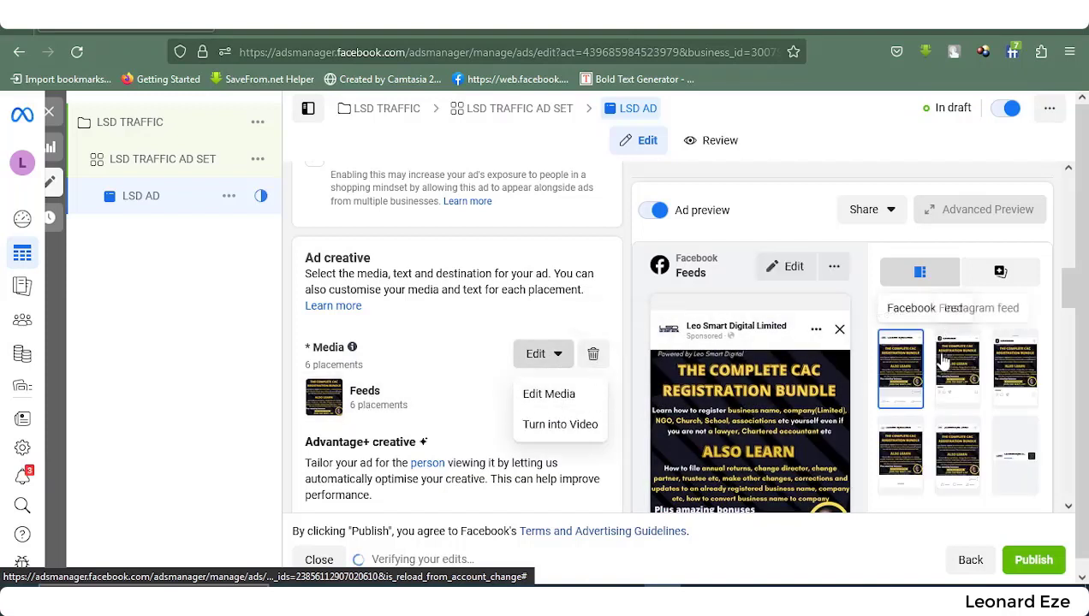
{"action": "scroll", "coordinate": [937, 357], "scroll_direction": "down", "scroll_amount": 1}
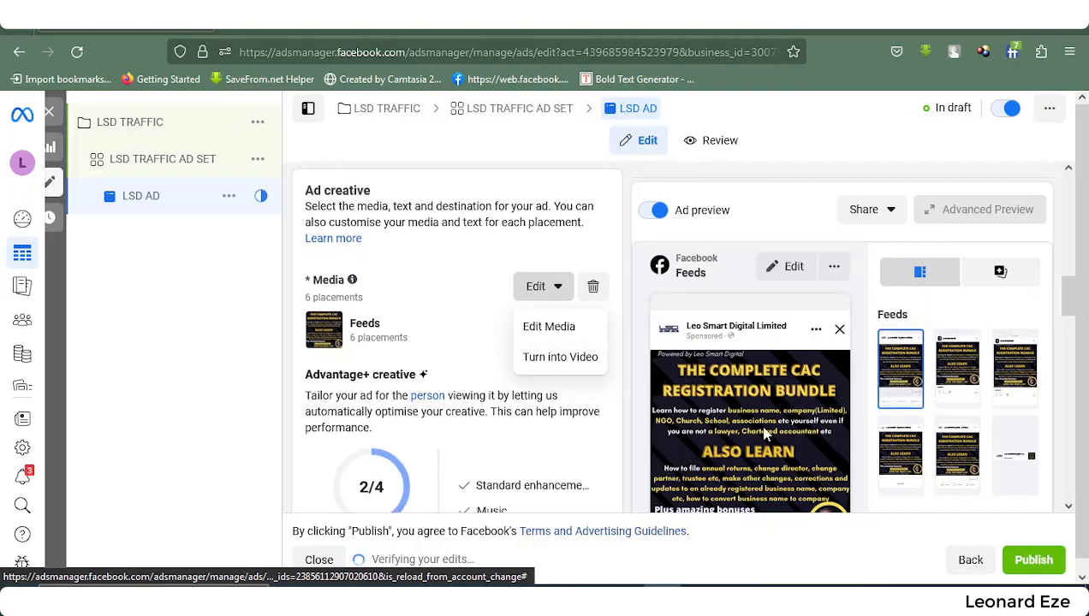
{"action": "scroll", "coordinate": [752, 402], "scroll_direction": "down", "scroll_amount": 4}
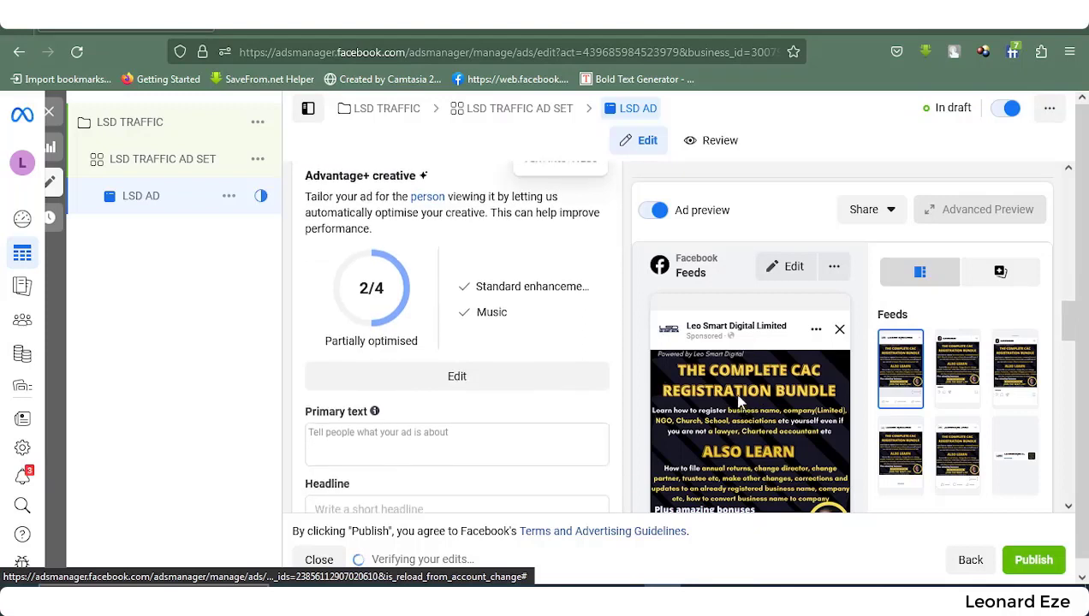
{"action": "scroll", "coordinate": [751, 411], "scroll_direction": "down", "scroll_amount": 2}
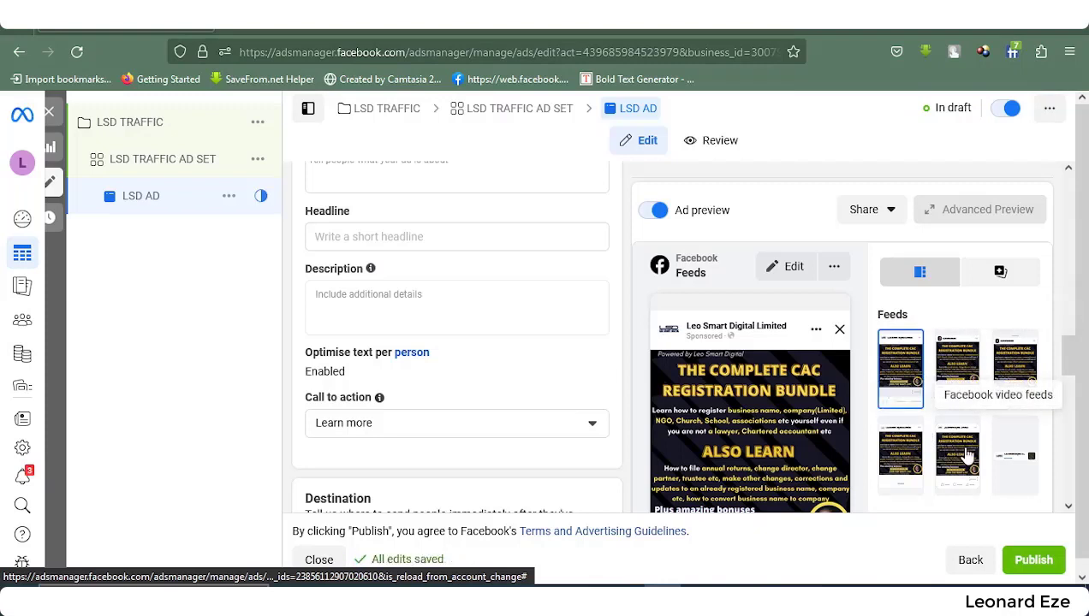
{"action": "scroll", "coordinate": [813, 413], "scroll_direction": "down", "scroll_amount": 3}
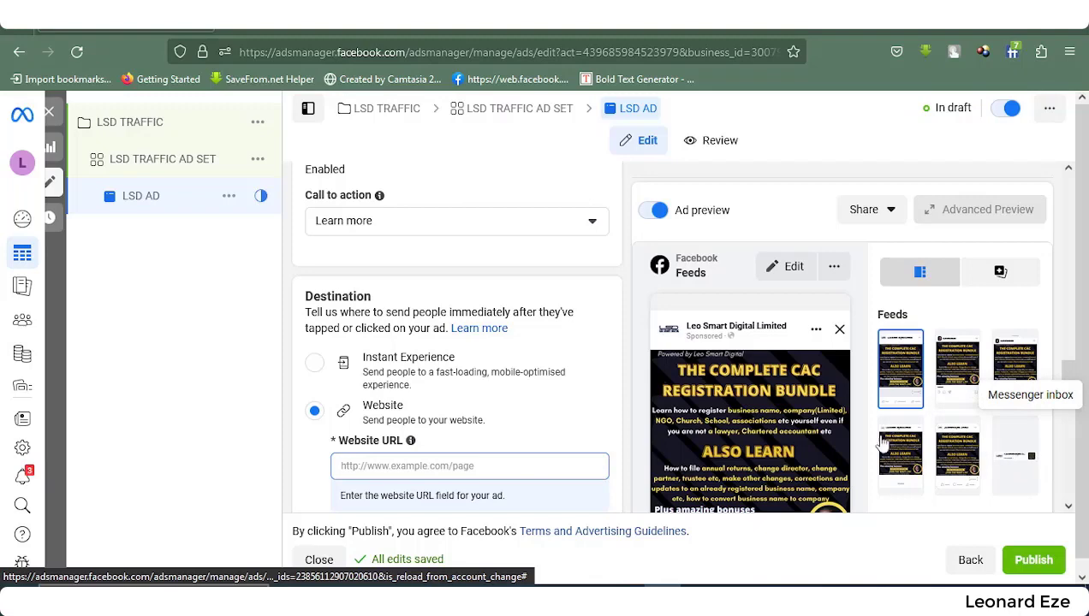
{"action": "scroll", "coordinate": [377, 417], "scroll_direction": "up", "scroll_amount": 5}
- Reopen the media editor for the feeds image, leave it without changes, and remove the image from the ad
{"action": "left_click", "coordinate": [535, 219]}
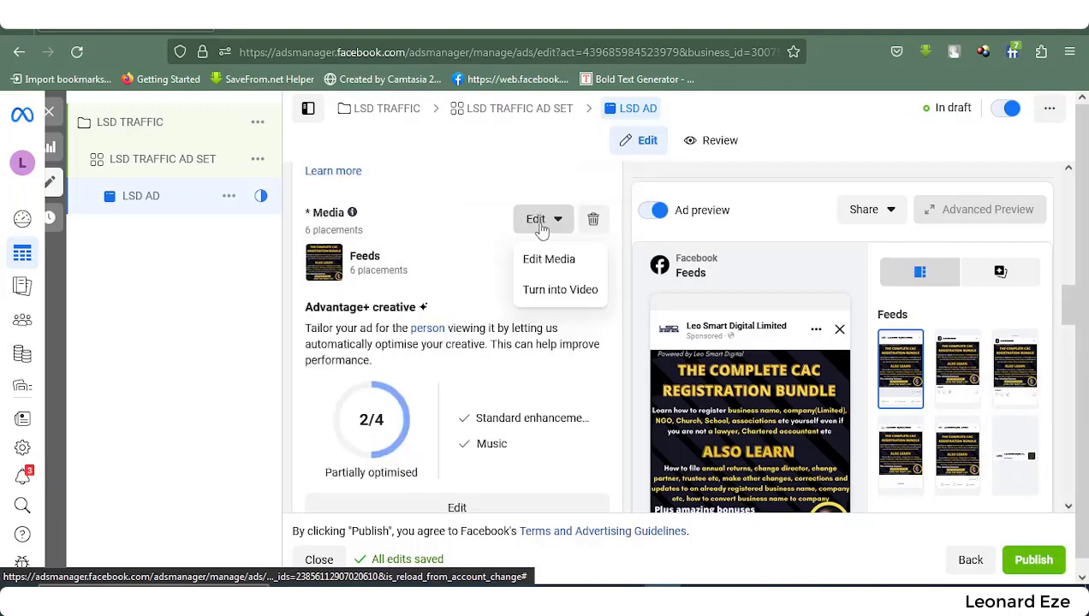
{"action": "left_click", "coordinate": [544, 223]}
{"action": "left_click", "coordinate": [554, 220]}
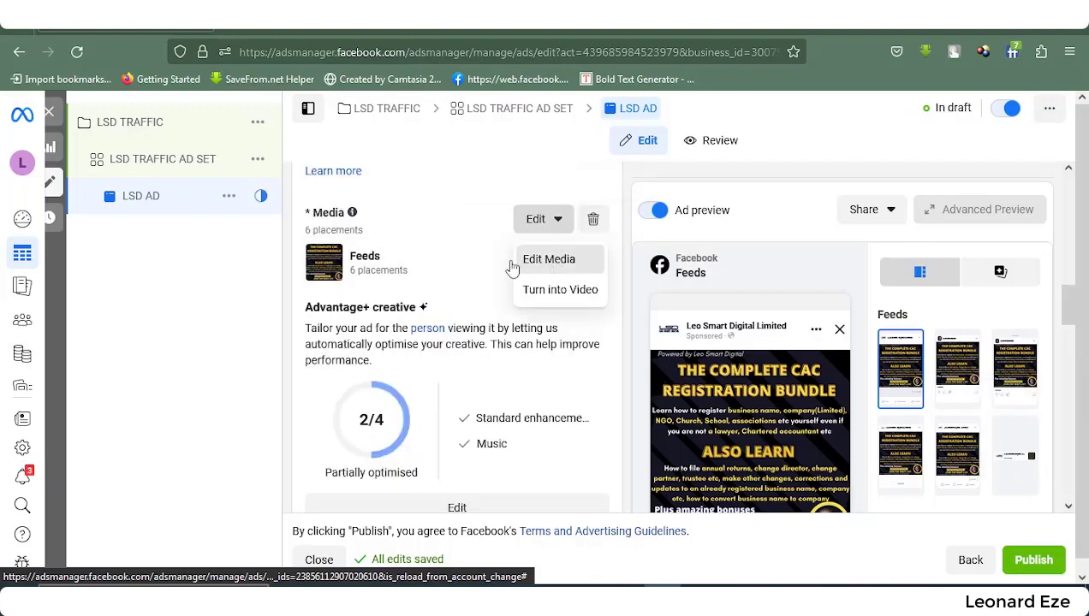
{"action": "left_click", "coordinate": [539, 262]}
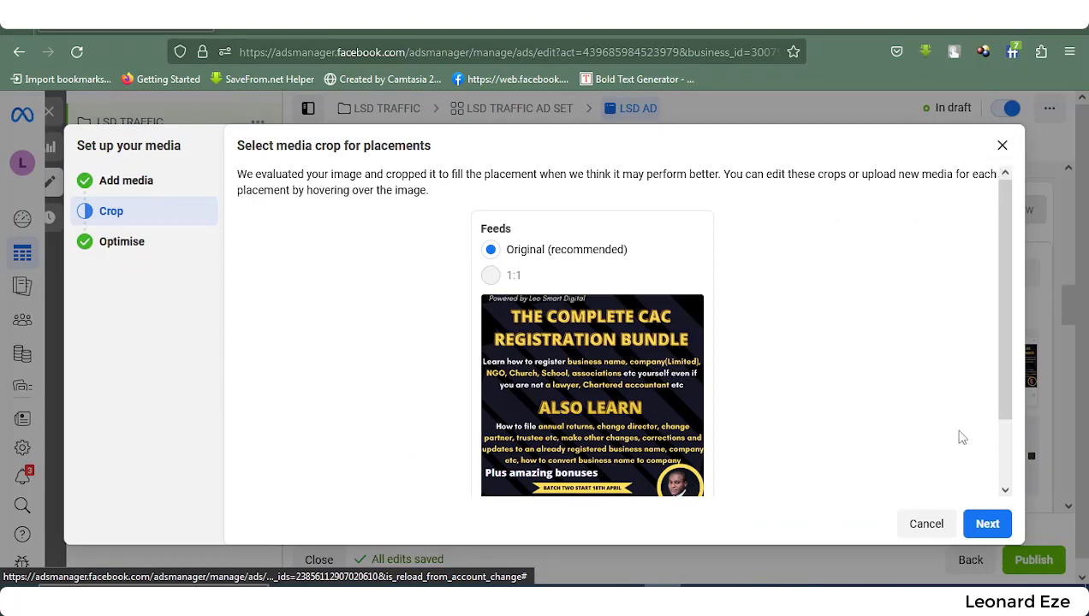
{"action": "left_click", "coordinate": [926, 525]}
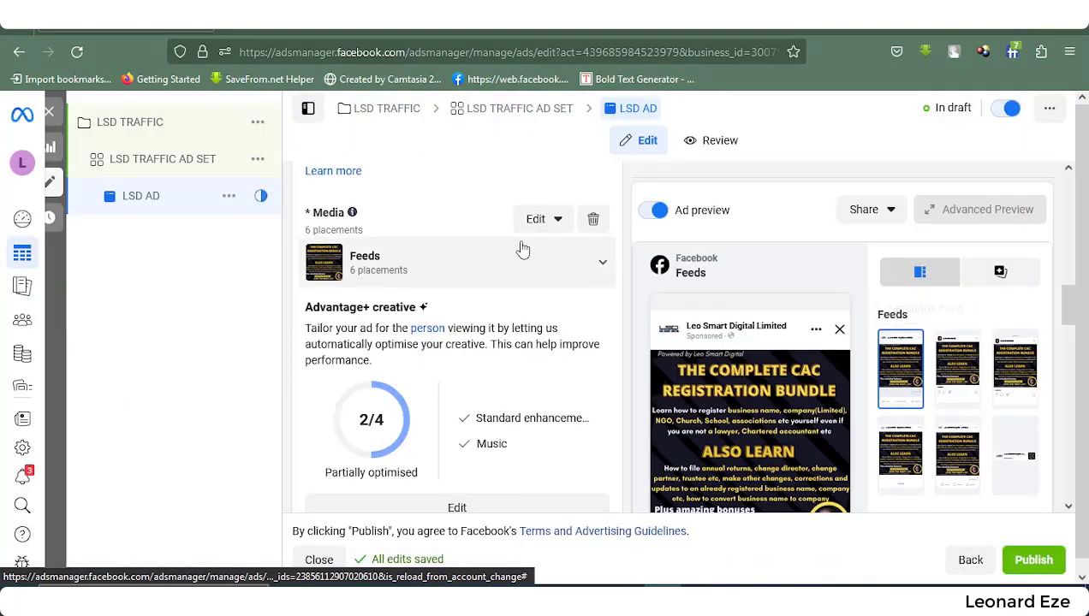
{"action": "left_click", "coordinate": [590, 223]}
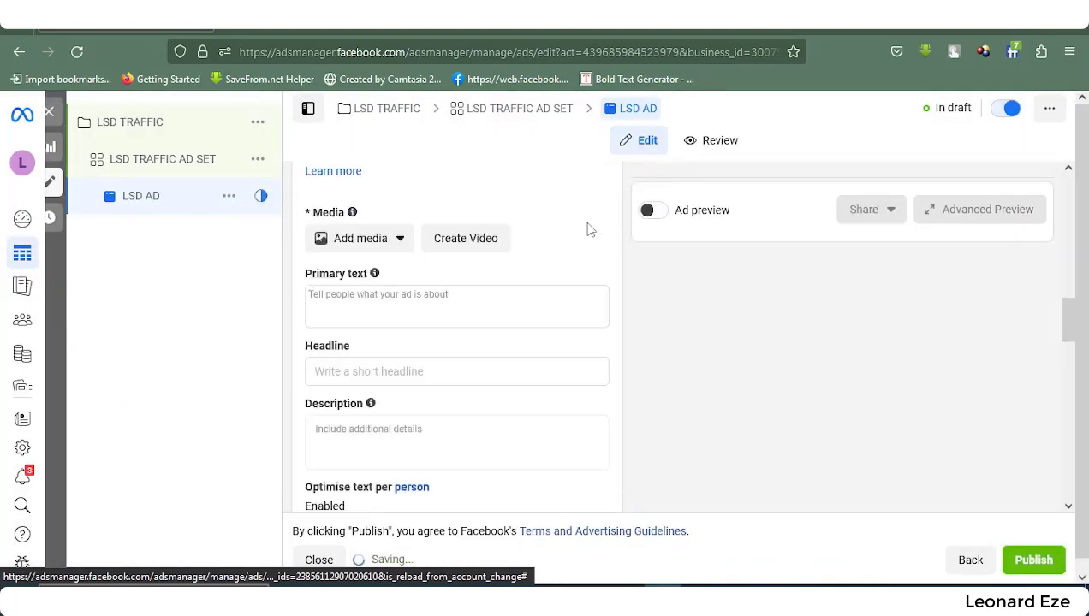
- Upload 1.png from the Downloads folder as the ad's new image
{"action": "left_click", "coordinate": [370, 243]}
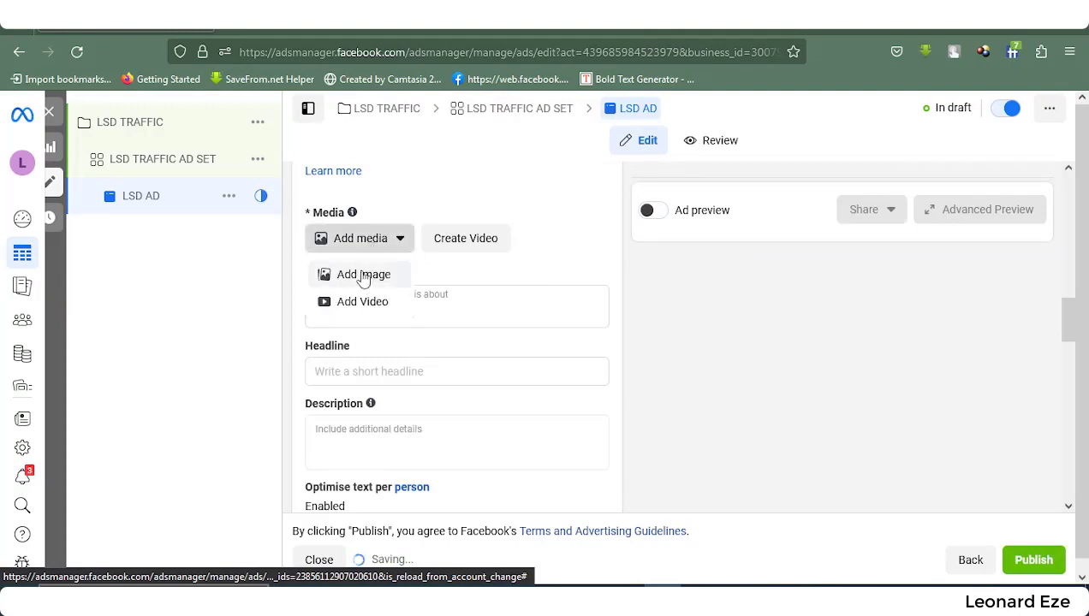
{"action": "left_click", "coordinate": [361, 306]}
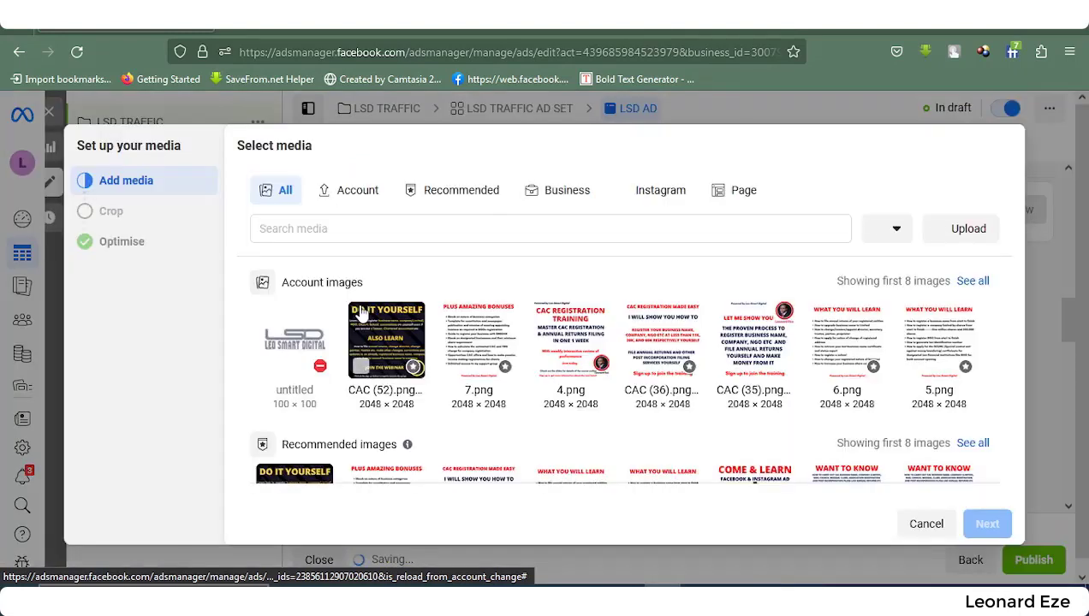
{"action": "left_click", "coordinate": [967, 229]}
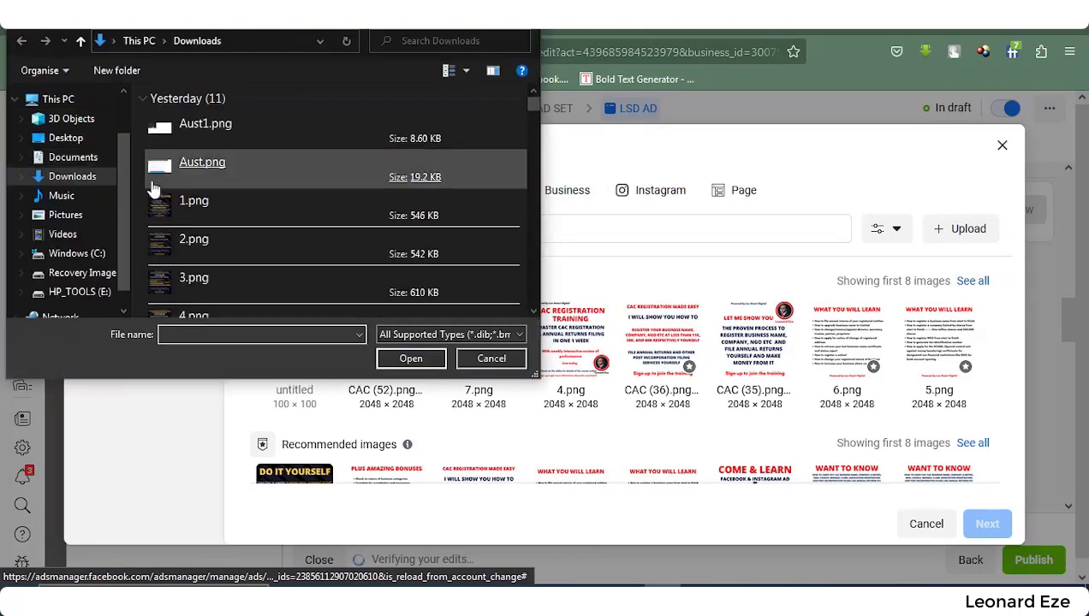
{"action": "double_click", "coordinate": [193, 214]}
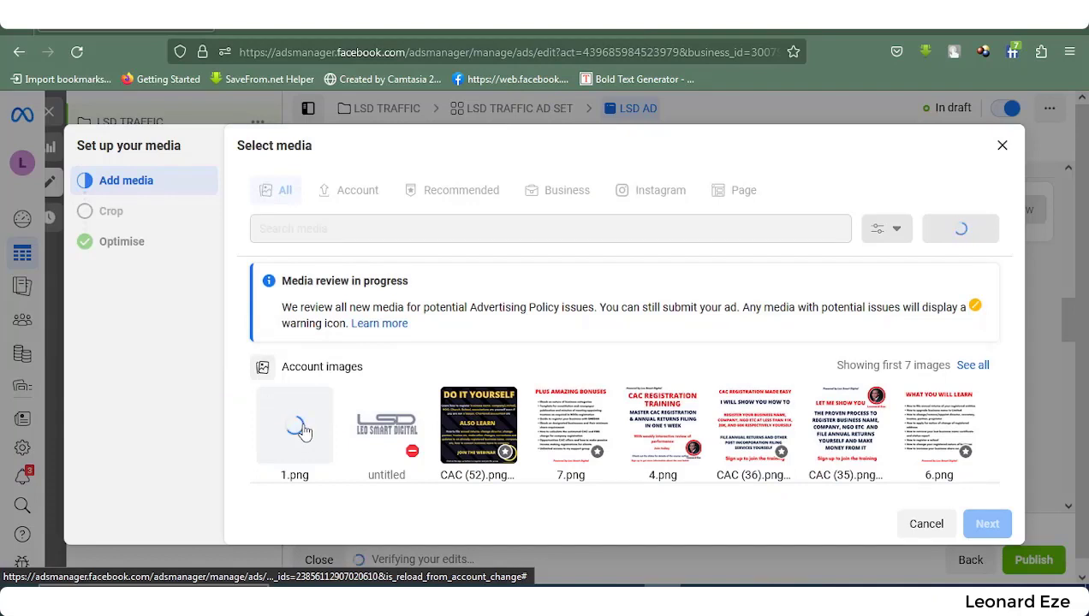
- Accept the uploaded image's feeds crop and continue to the Advantage+ creative optimisations, advancing the introductory tip
{"action": "left_click", "coordinate": [985, 524]}
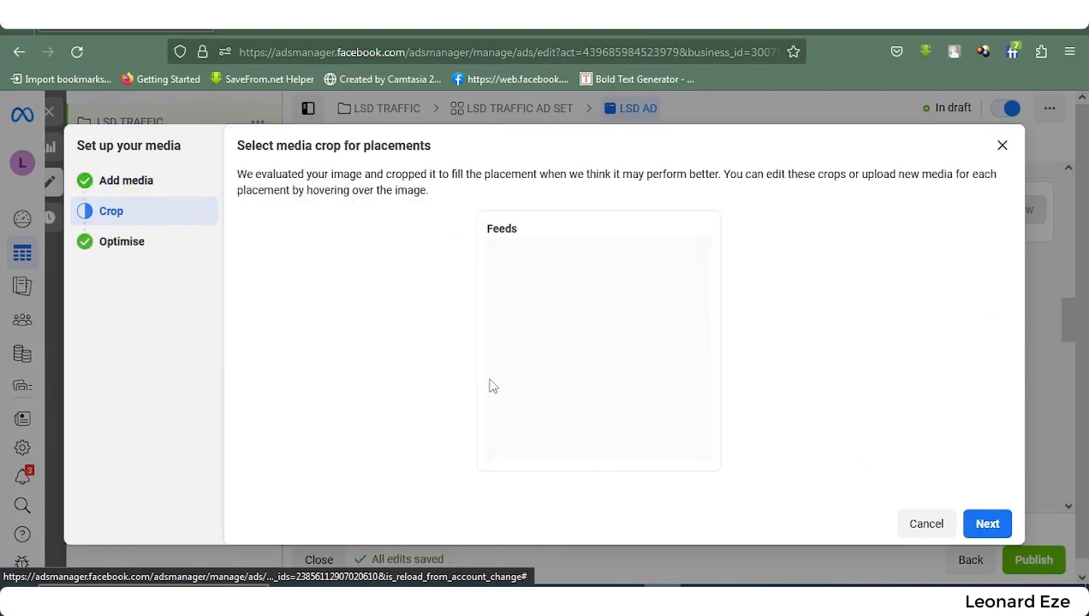
{"action": "left_click", "coordinate": [984, 524]}
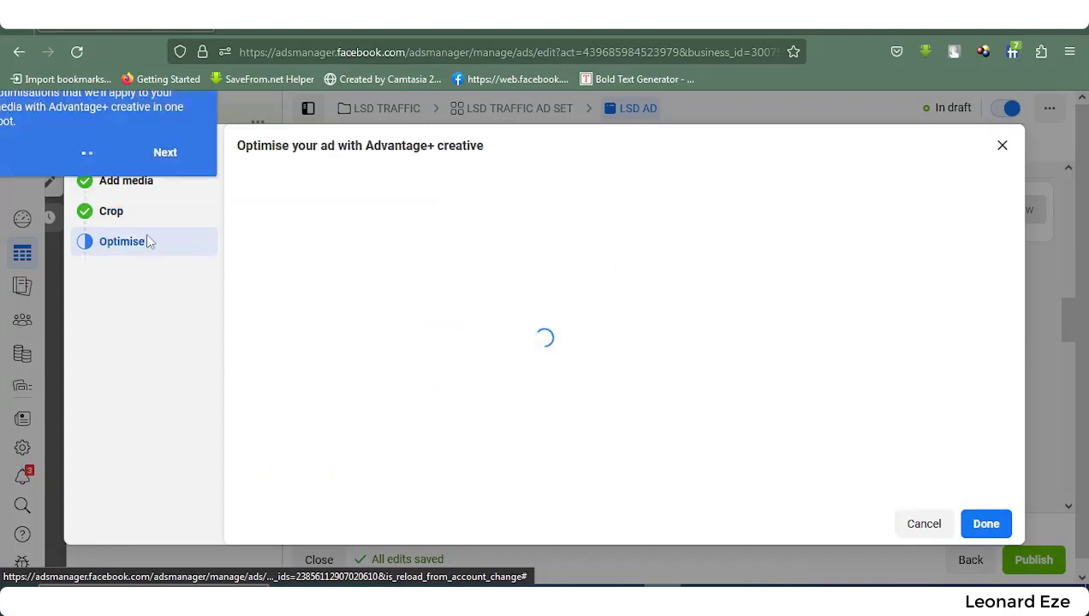
{"action": "left_click", "coordinate": [165, 153]}
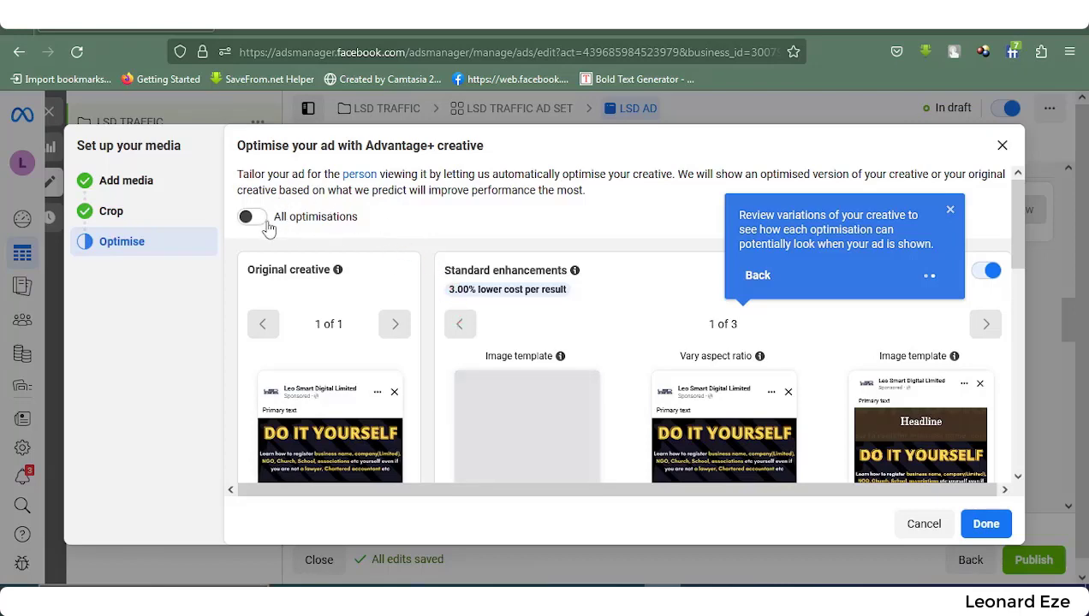
- Turn on all Advantage+ creative optimisations for the ad and finish the media setup
{"action": "left_click", "coordinate": [251, 216]}
{"action": "scroll", "coordinate": [369, 256], "scroll_direction": "down", "scroll_amount": 3}
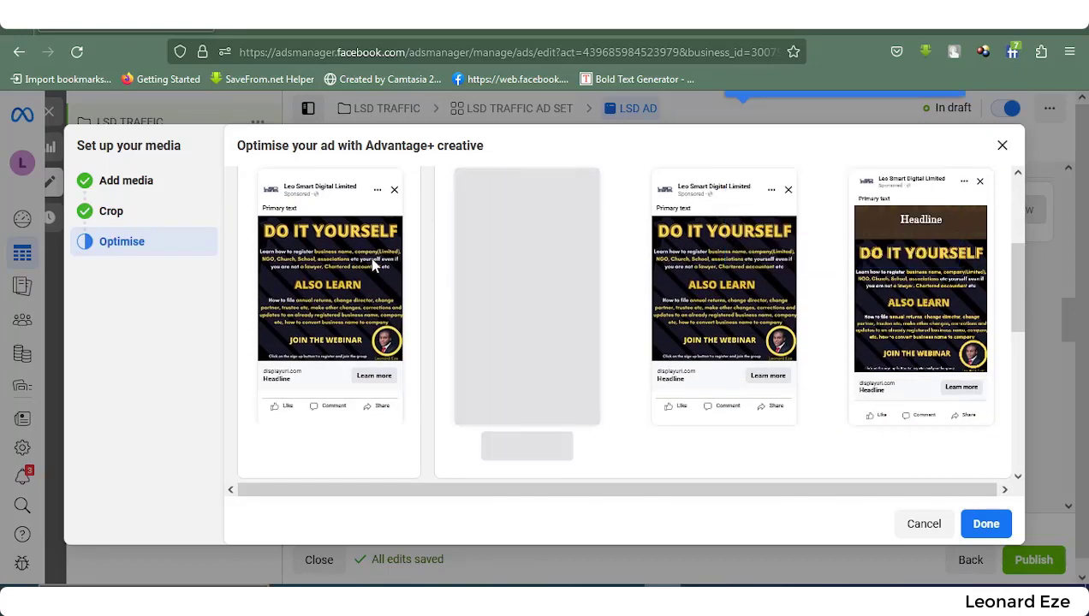
{"action": "scroll", "coordinate": [369, 256], "scroll_direction": "up", "scroll_amount": 2}
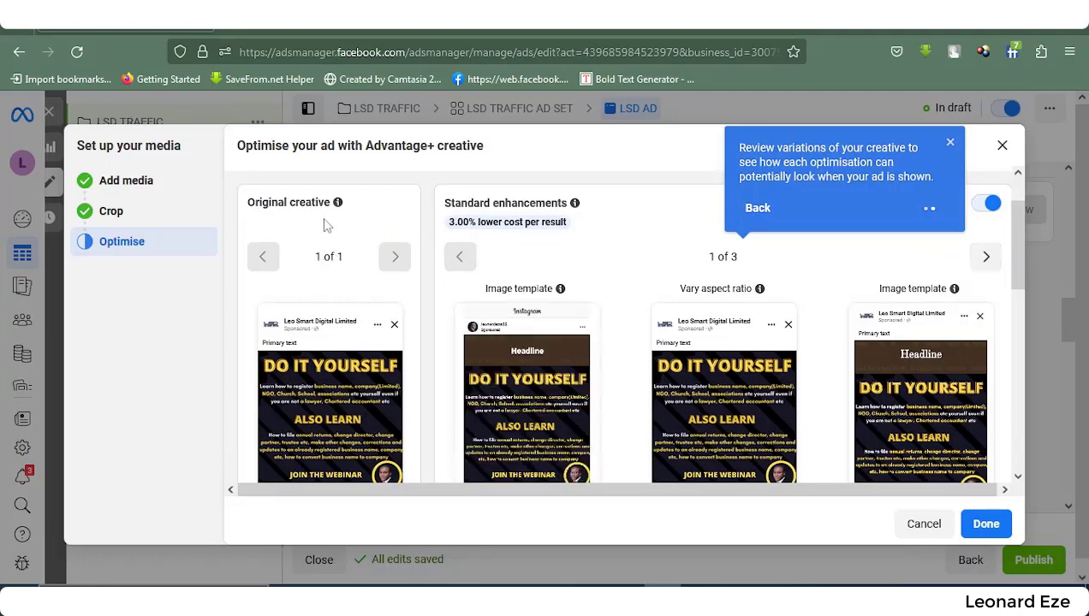
{"action": "scroll", "coordinate": [677, 332], "scroll_direction": "down", "scroll_amount": 1}
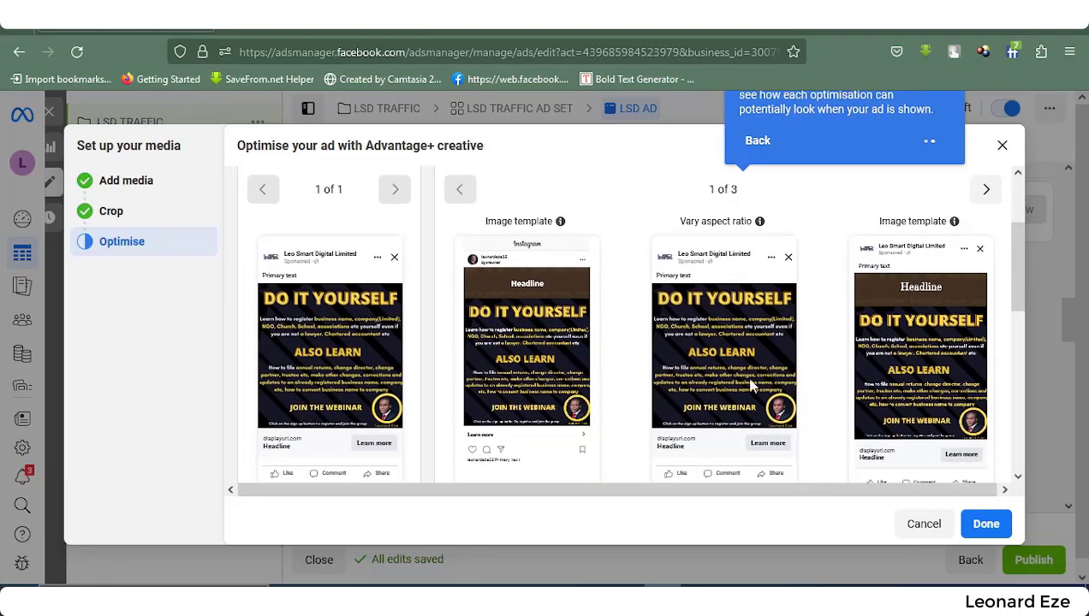
{"action": "left_click", "coordinate": [984, 523]}
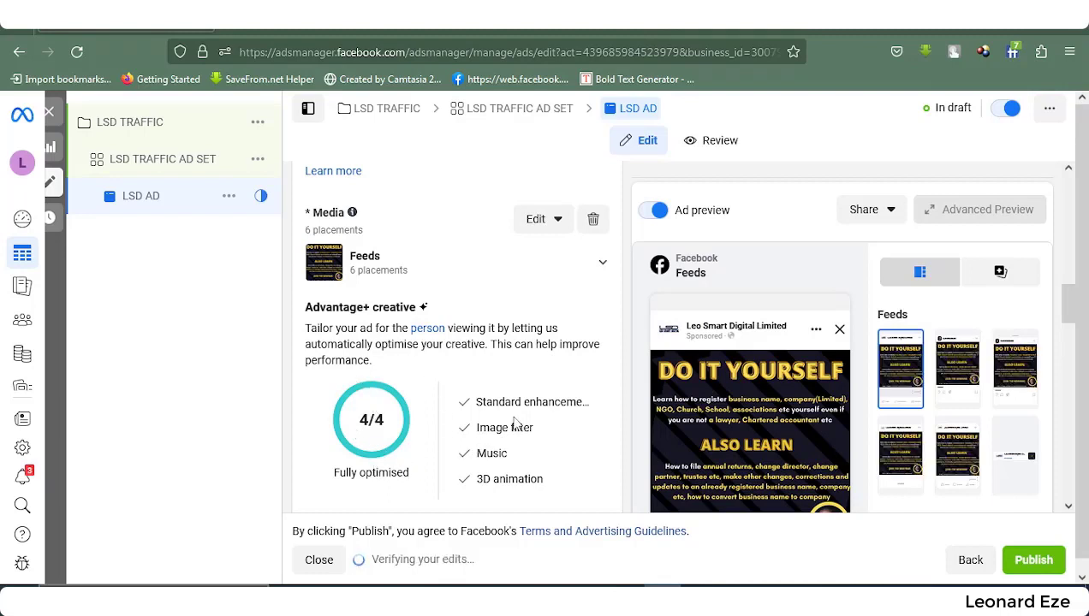
- Add the first suggested primary text from a previous ad, starting "Know this today: With less than 11, 000 naira", and dismiss the suggestions
{"action": "scroll", "coordinate": [583, 407], "scroll_direction": "down", "scroll_amount": 1}
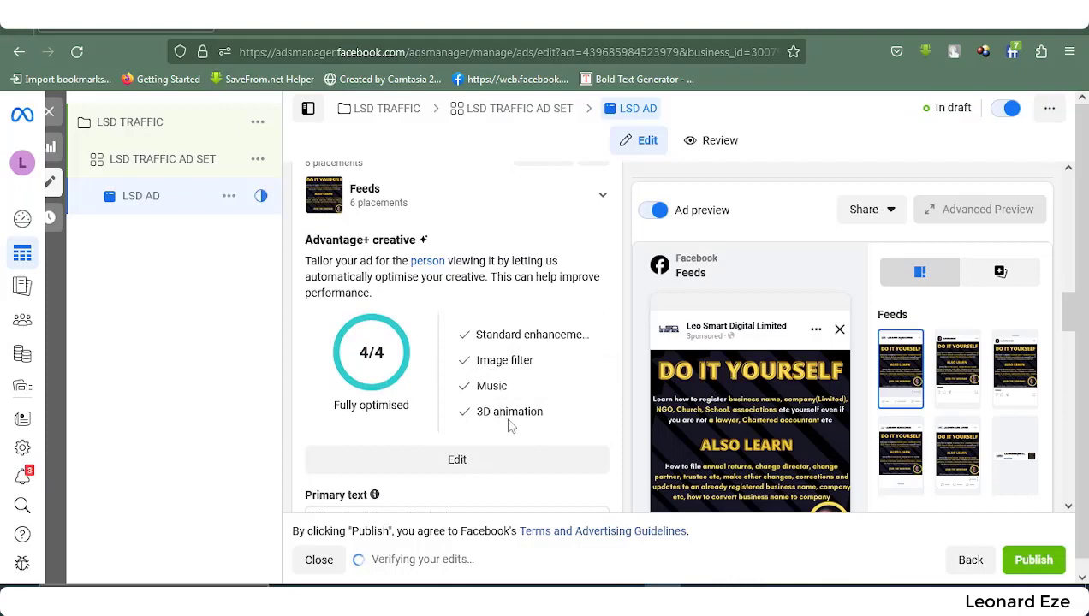
{"action": "scroll", "coordinate": [505, 415], "scroll_direction": "down", "scroll_amount": 2}
{"action": "left_click", "coordinate": [350, 386]}
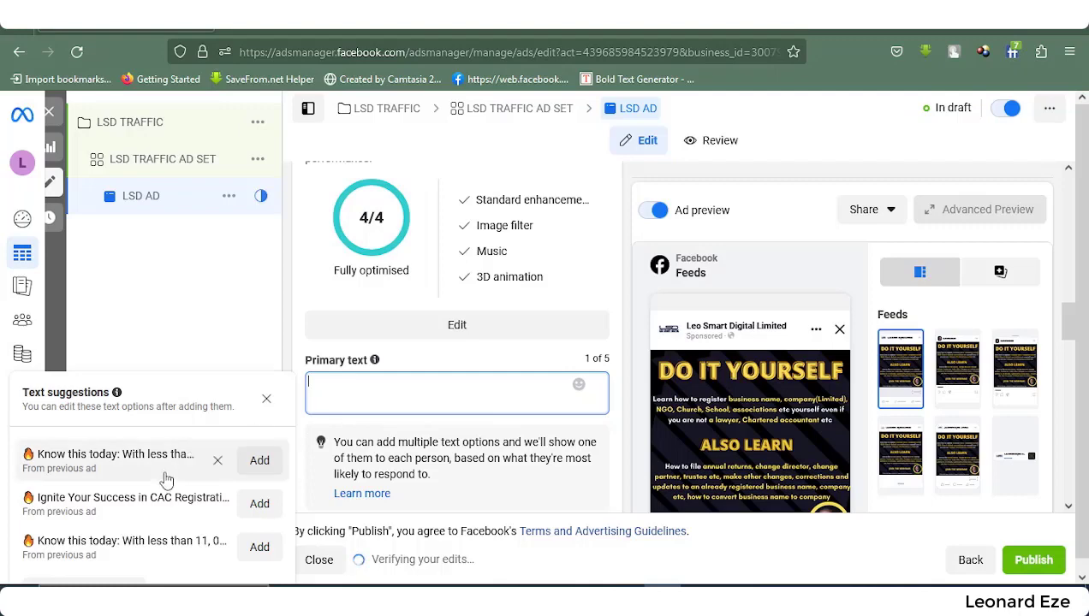
{"action": "left_click", "coordinate": [261, 462]}
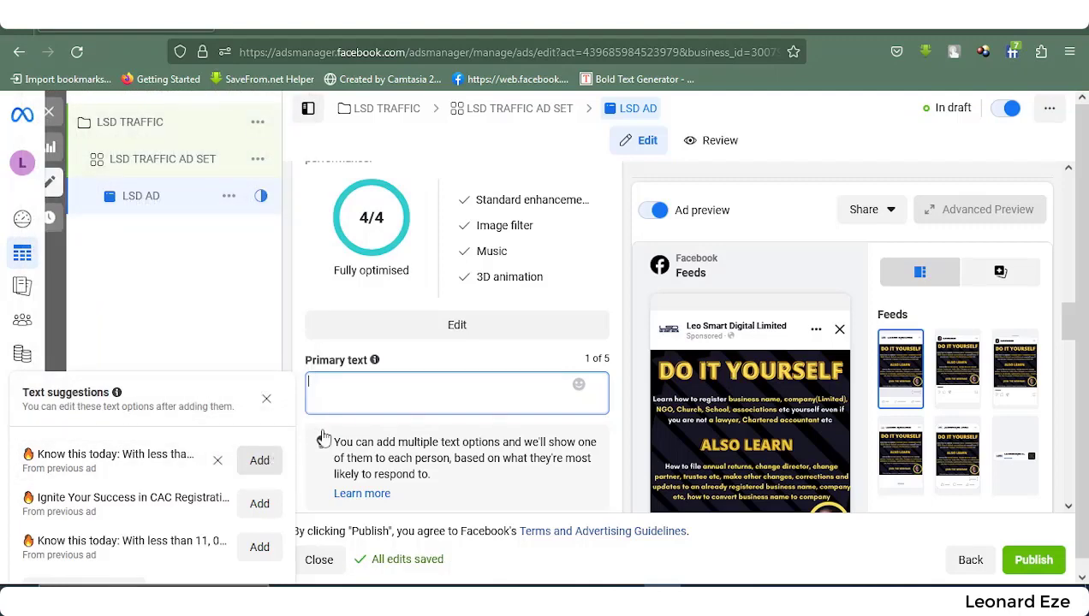
{"action": "scroll", "coordinate": [436, 400], "scroll_direction": "down", "scroll_amount": 2}
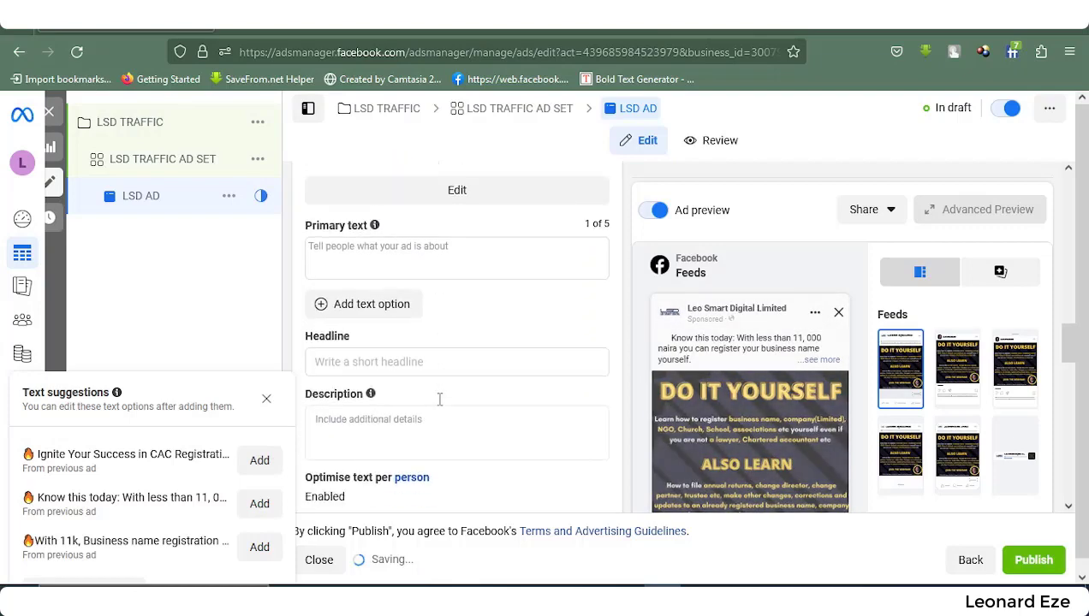
{"action": "left_click", "coordinate": [261, 398]}
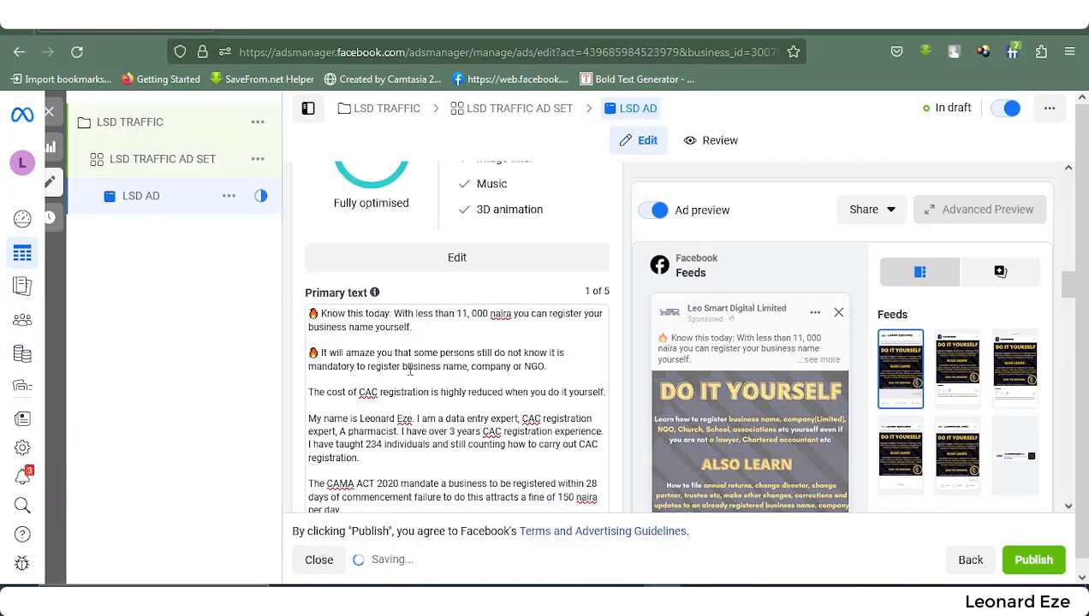
- Review the full primary text and the remaining ad settings, including call to action, destination, call extension, languages and tracking
{"action": "left_click", "coordinate": [432, 334]}
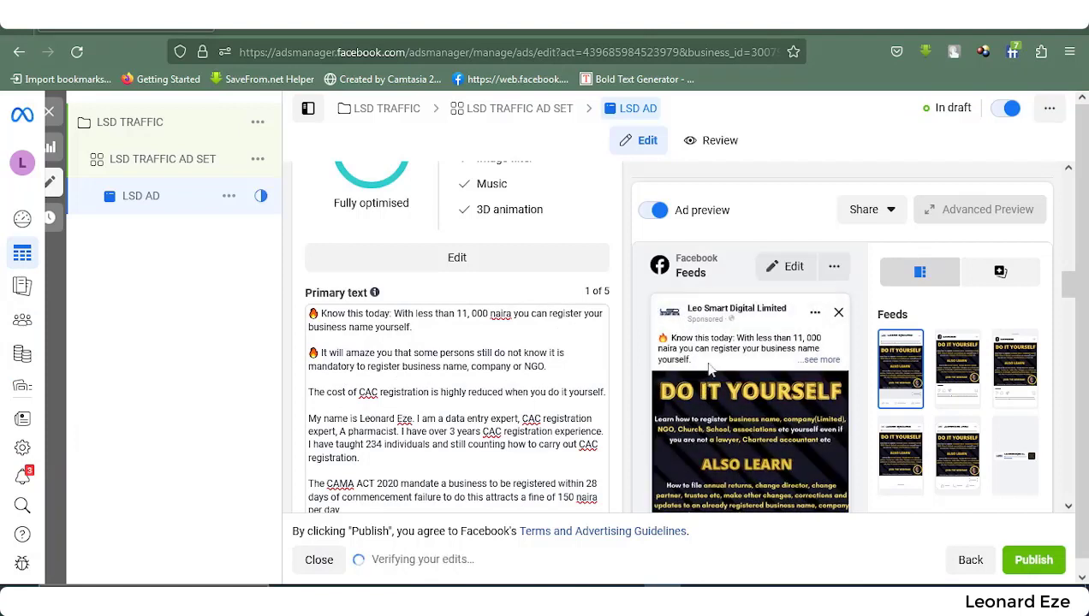
{"action": "scroll", "coordinate": [383, 371], "scroll_direction": "up", "scroll_amount": 1}
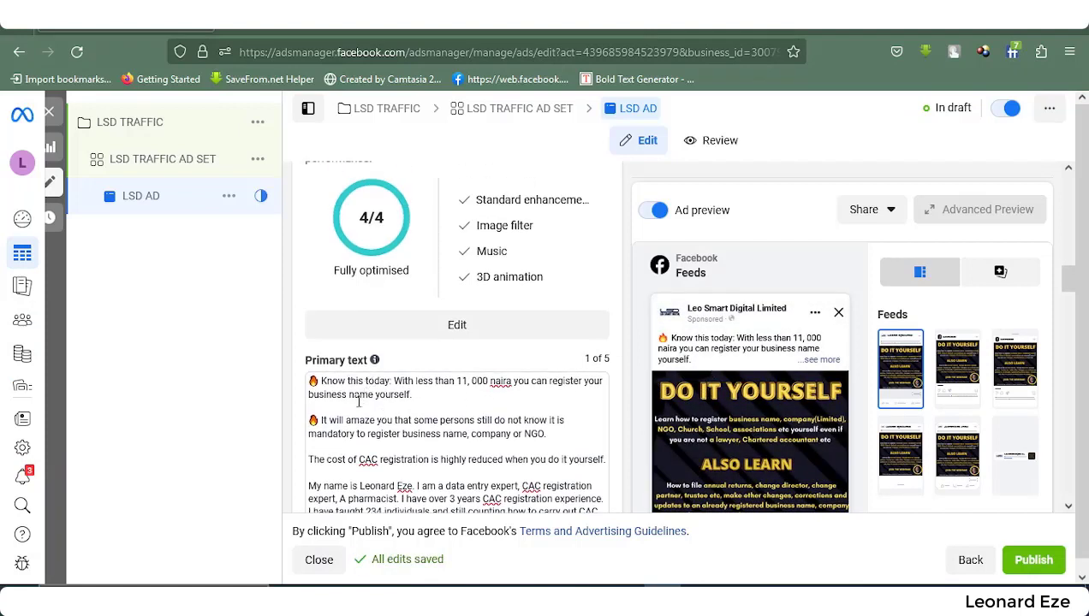
{"action": "left_click", "coordinate": [325, 420]}
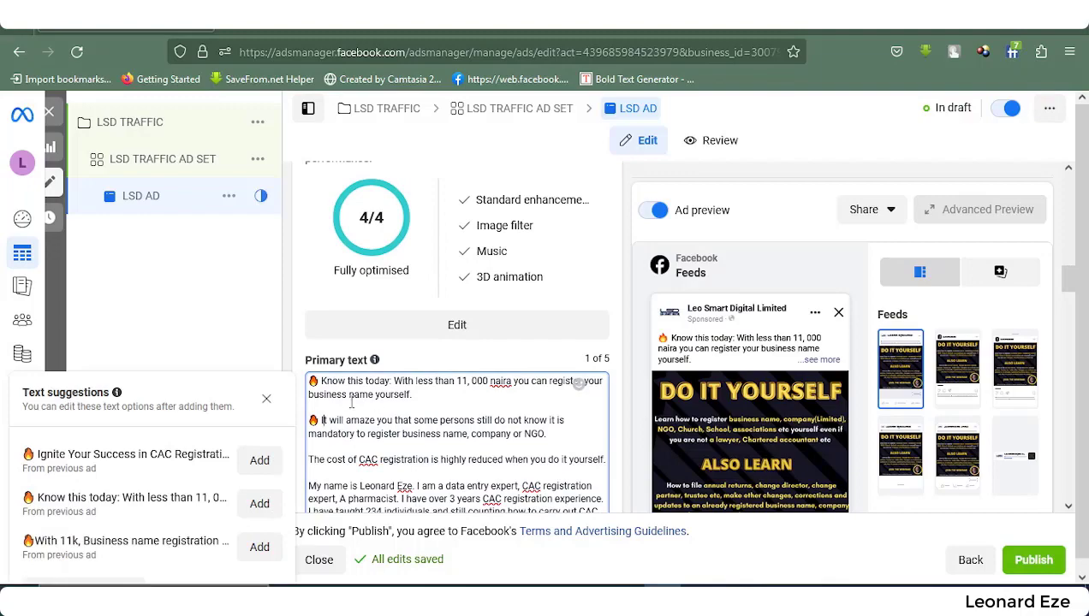
{"action": "scroll", "coordinate": [721, 455], "scroll_direction": "down", "scroll_amount": 12}
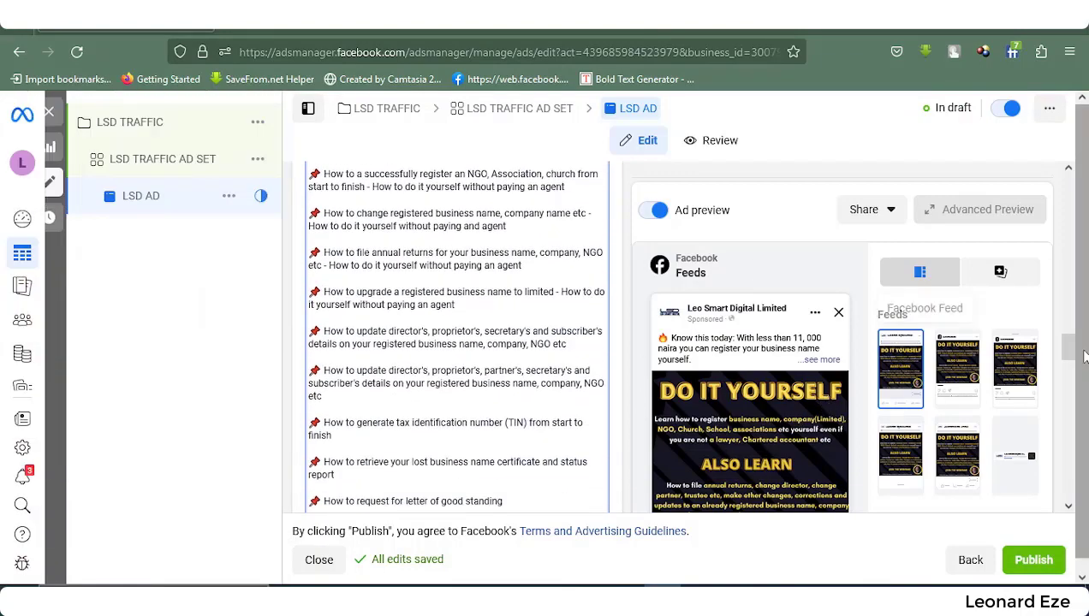
{"action": "left_click_drag", "start_coordinate": [1082, 356], "coordinate": [1085, 412]}
{"action": "scroll", "coordinate": [826, 440], "scroll_direction": "down", "scroll_amount": 4}
{"action": "scroll", "coordinate": [802, 439], "scroll_direction": "down", "scroll_amount": 15}
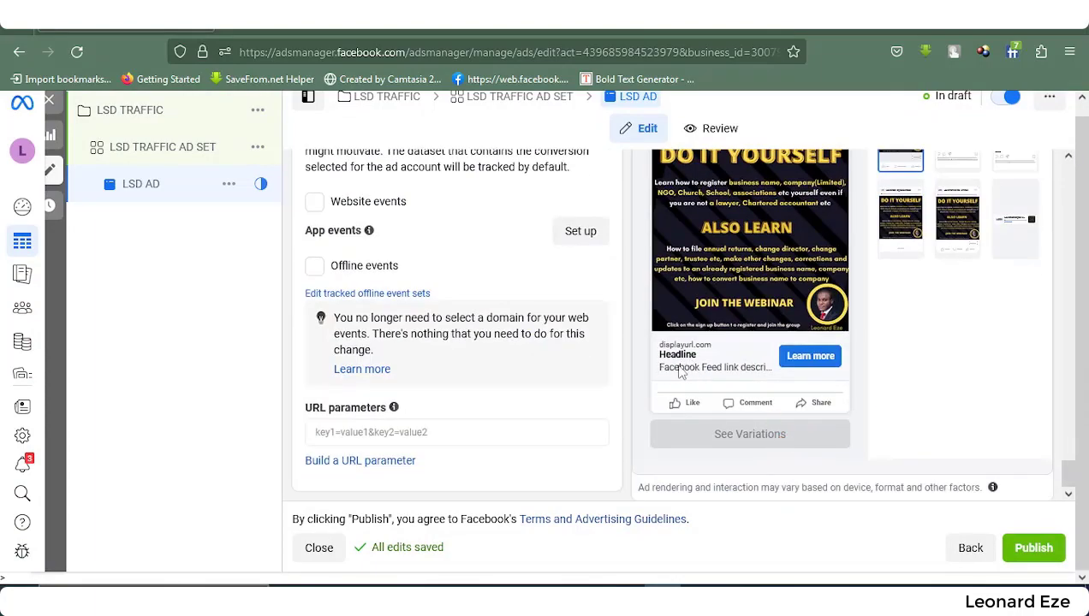
{"action": "scroll", "coordinate": [411, 368], "scroll_direction": "up", "scroll_amount": 6}
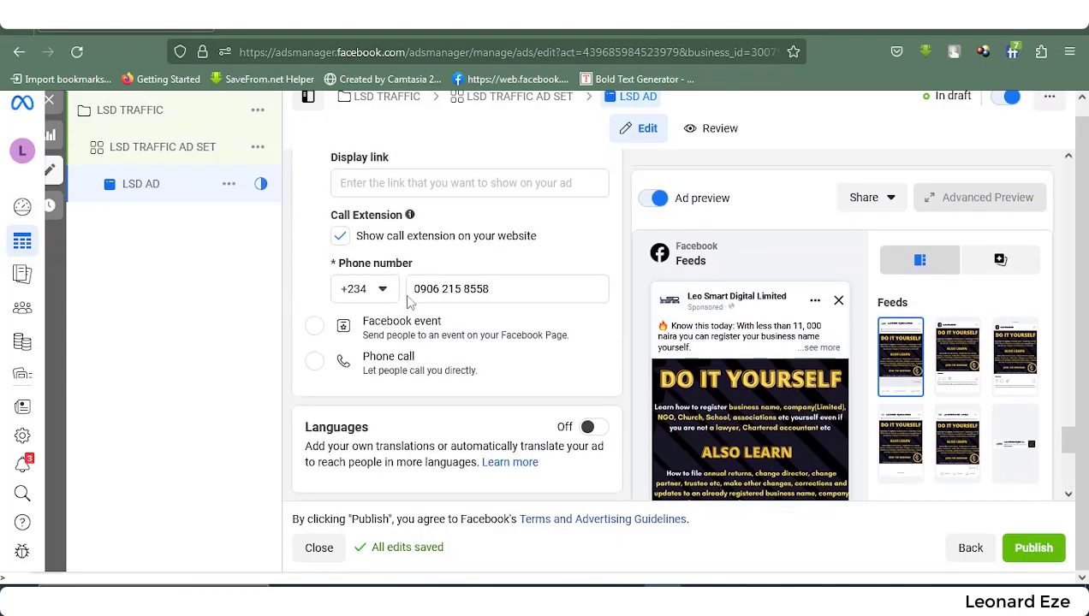
{"action": "scroll", "coordinate": [410, 300], "scroll_direction": "up", "scroll_amount": 4}
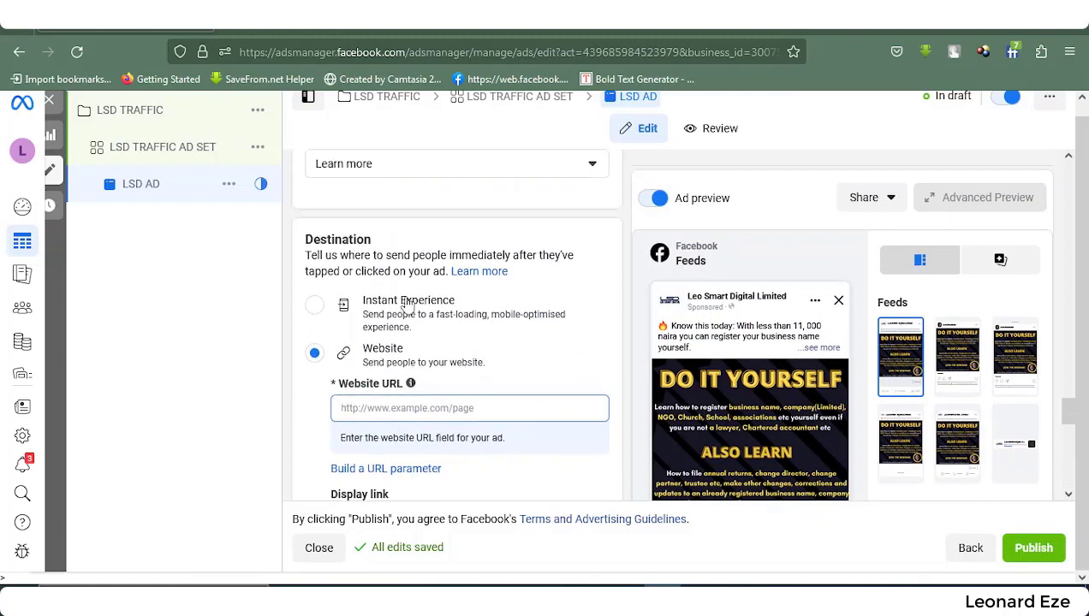
{"action": "scroll", "coordinate": [407, 306], "scroll_direction": "up", "scroll_amount": 4}
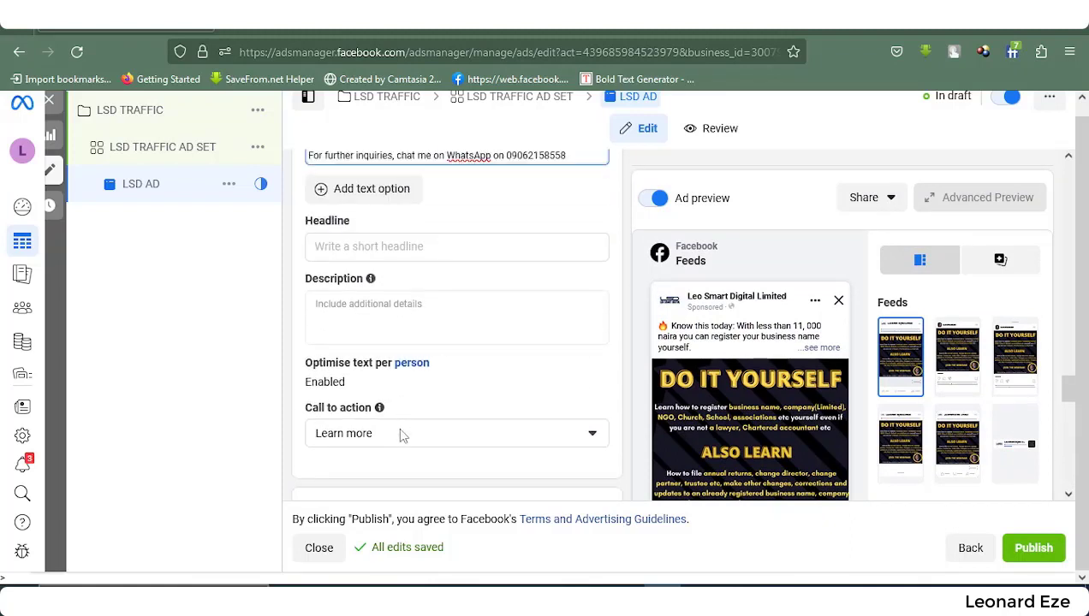
{"action": "scroll", "coordinate": [403, 435], "scroll_direction": "up", "scroll_amount": 1}
{"action": "scroll", "coordinate": [428, 445], "scroll_direction": "down", "scroll_amount": 2}
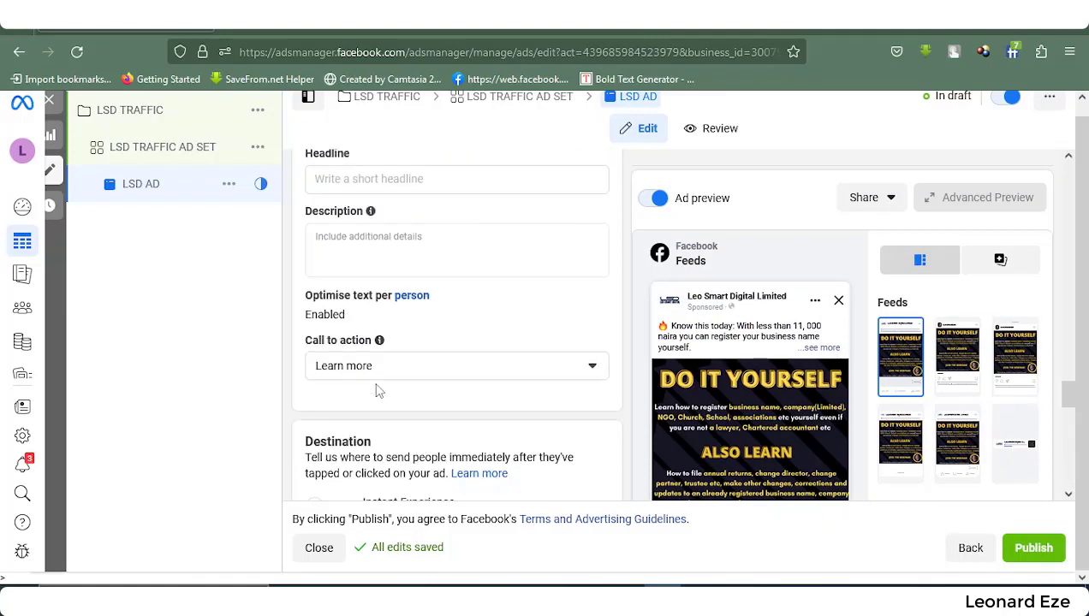
{"action": "scroll", "coordinate": [402, 351], "scroll_direction": "up", "scroll_amount": 1}
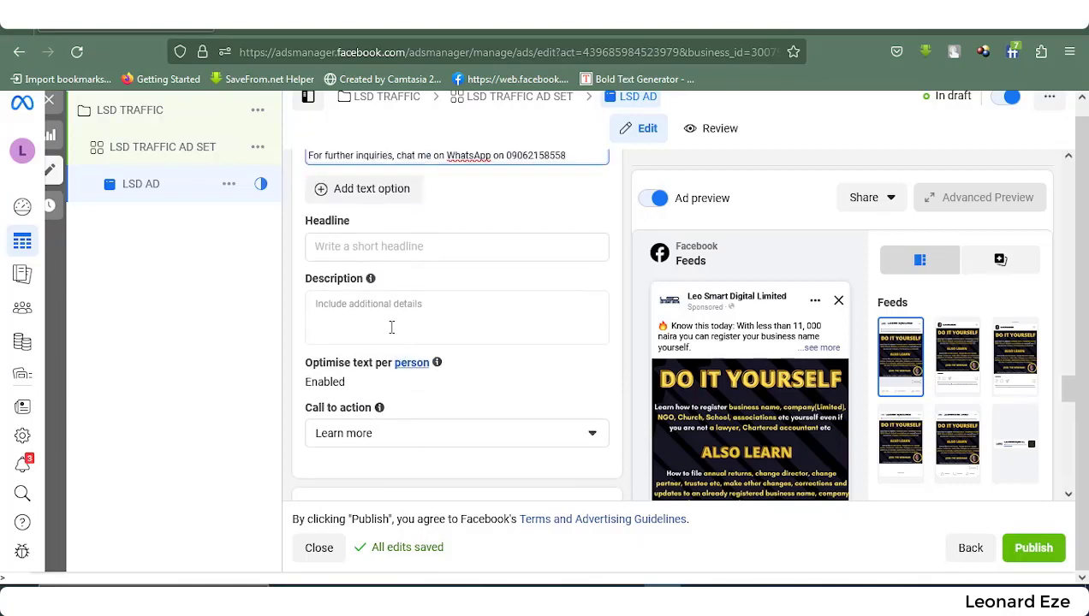
{"action": "left_click", "coordinate": [351, 247]}
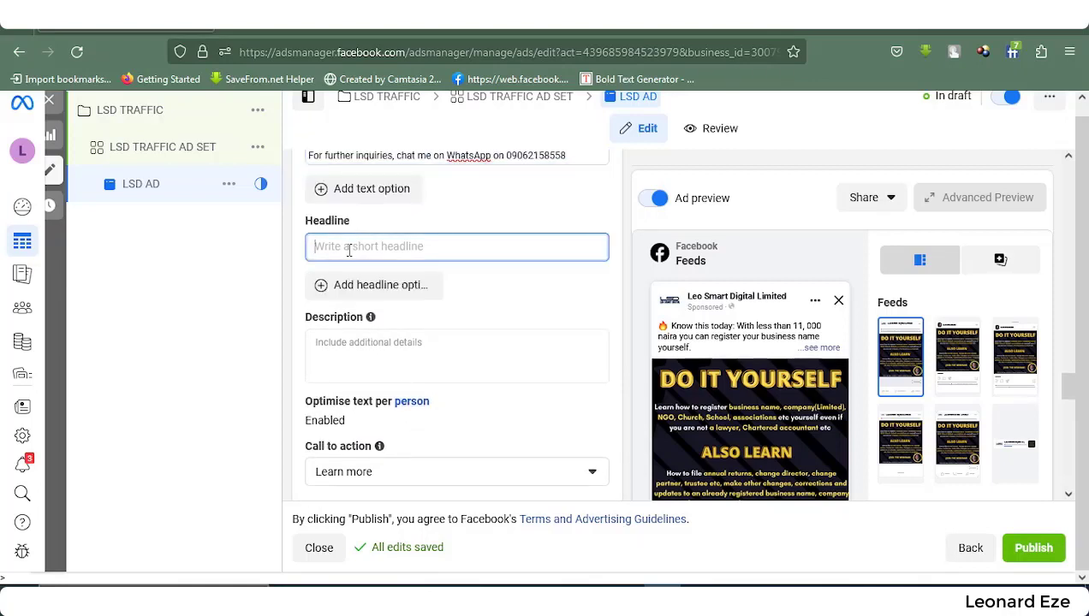
{"action": "type", "text": "D"}
{"action": "key", "text": "BackSpace"}
{"action": "type", "text": "Master "}
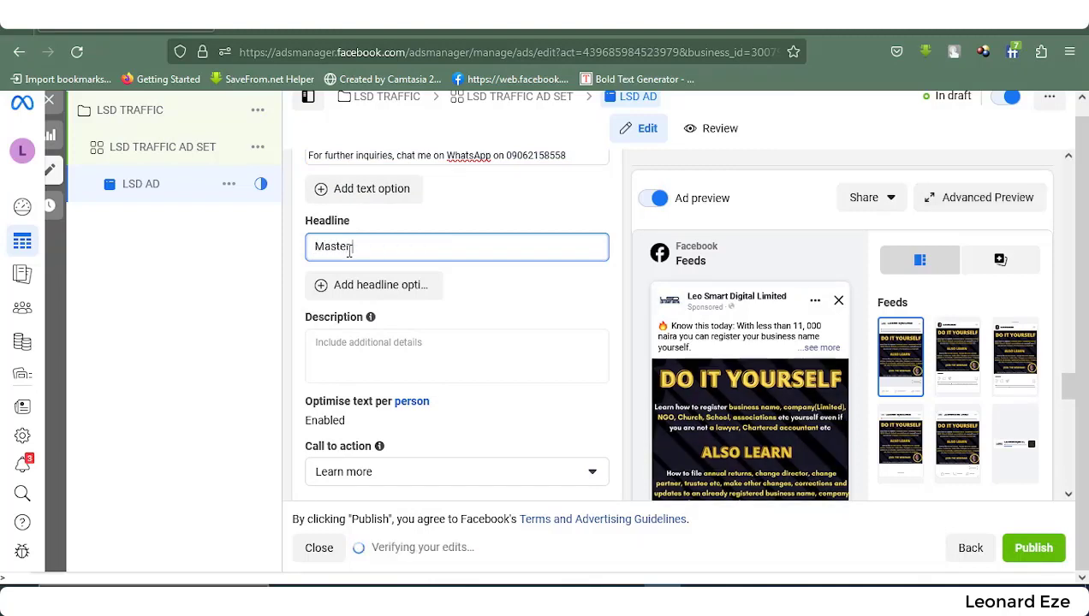
{"action": "type", "text": "CAC "}
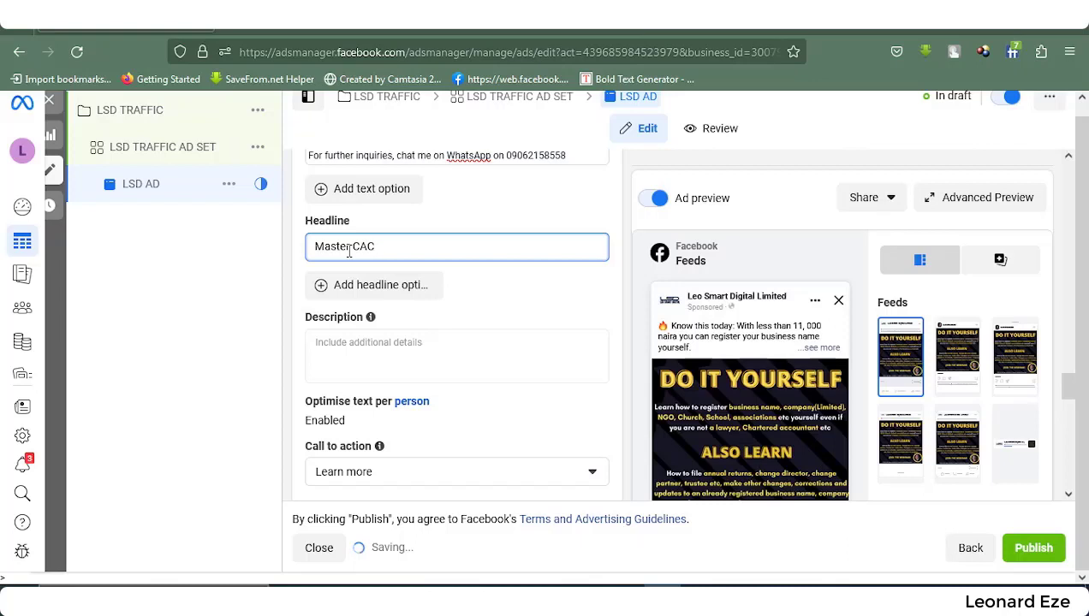
{"action": "type", "text": "Registrat"}
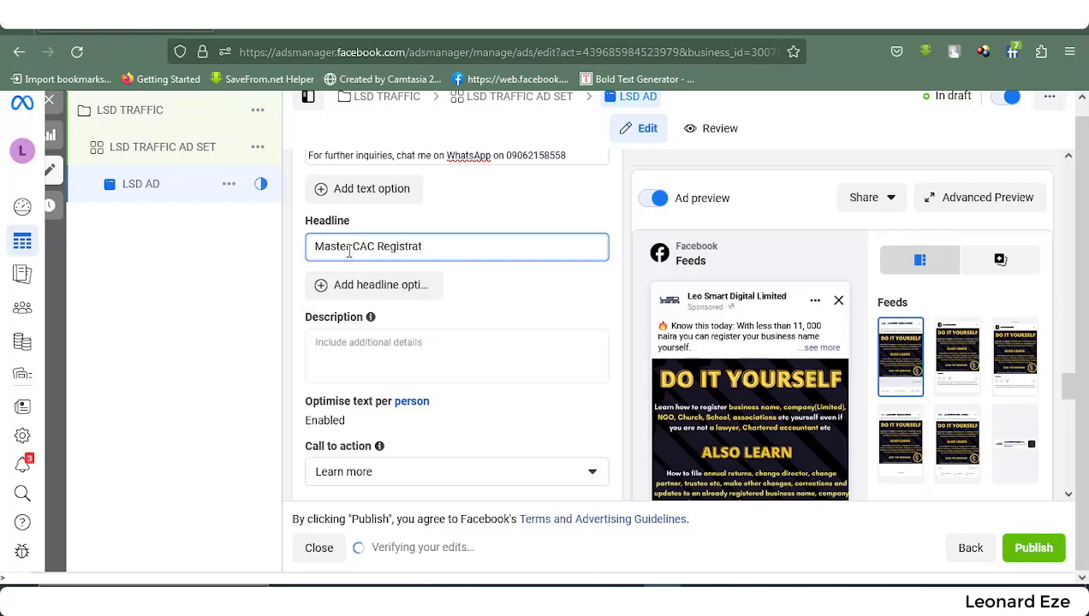
{"action": "type", "text": "ion"}
{"action": "left_click", "coordinate": [348, 248]}
{"action": "key", "text": "BackSpace"}
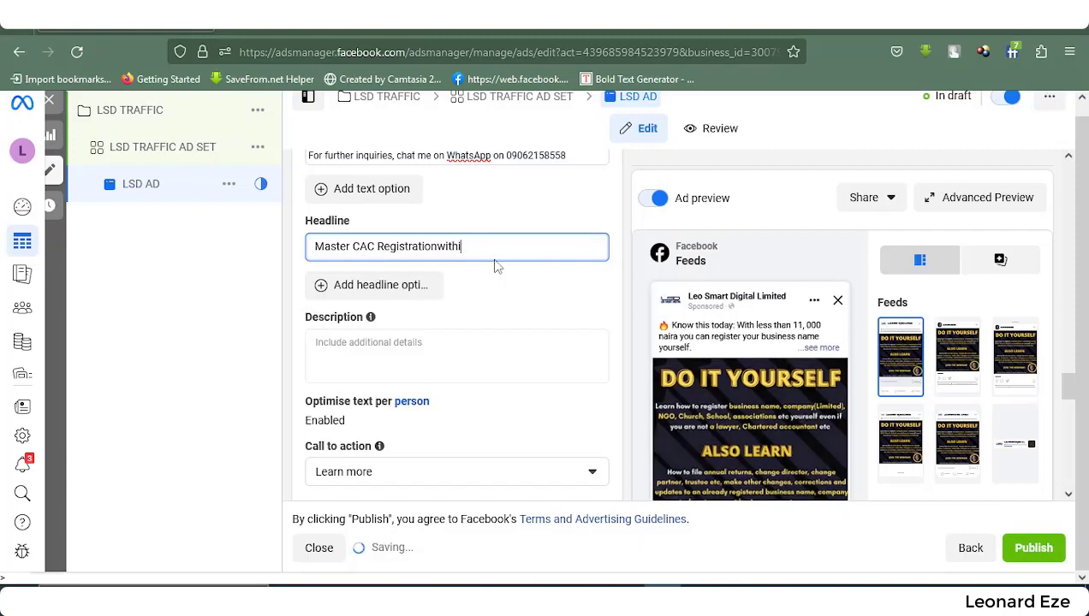
- Set the ad headline to "Learn How to Carry Out CAC Registration Yourself Without Paying an Agent"
{"action": "triple_click", "coordinate": [487, 250]}
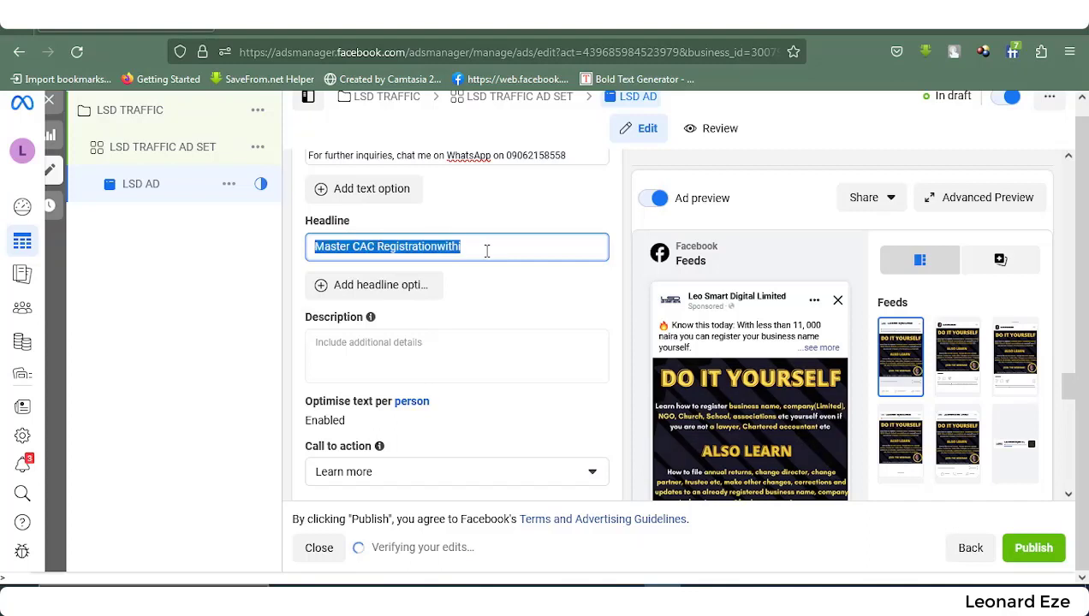
{"action": "left_click_drag", "start_coordinate": [486, 249], "coordinate": [375, 248]}
{"action": "triple_click", "coordinate": [406, 249]}
{"action": "type", "text": "Learn How to Carry Out CAC"}
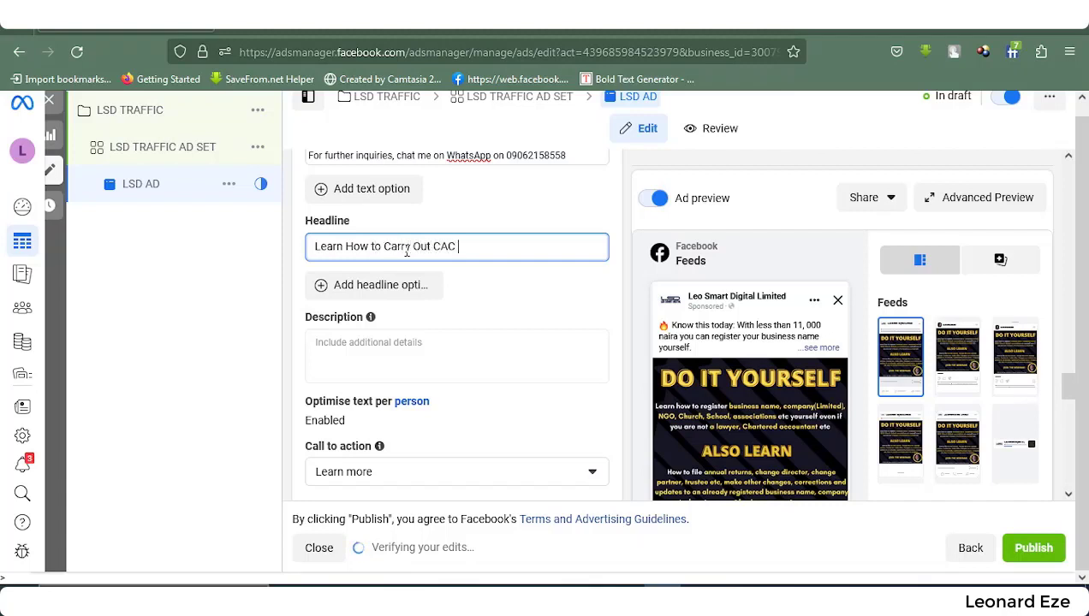
{"action": "type", "text": "r"}
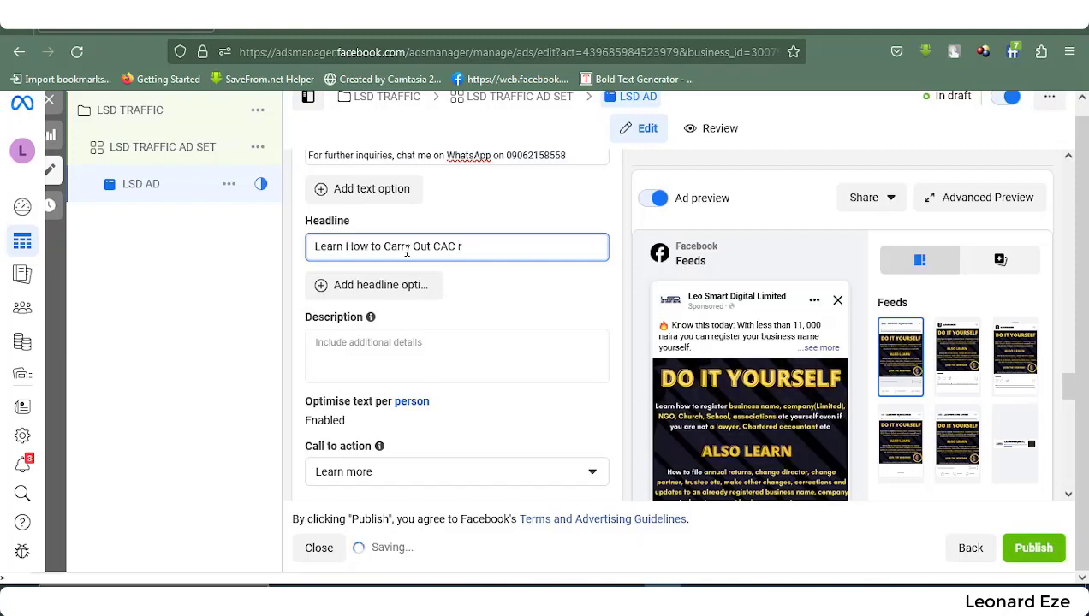
{"action": "type", "text": "egistration"}
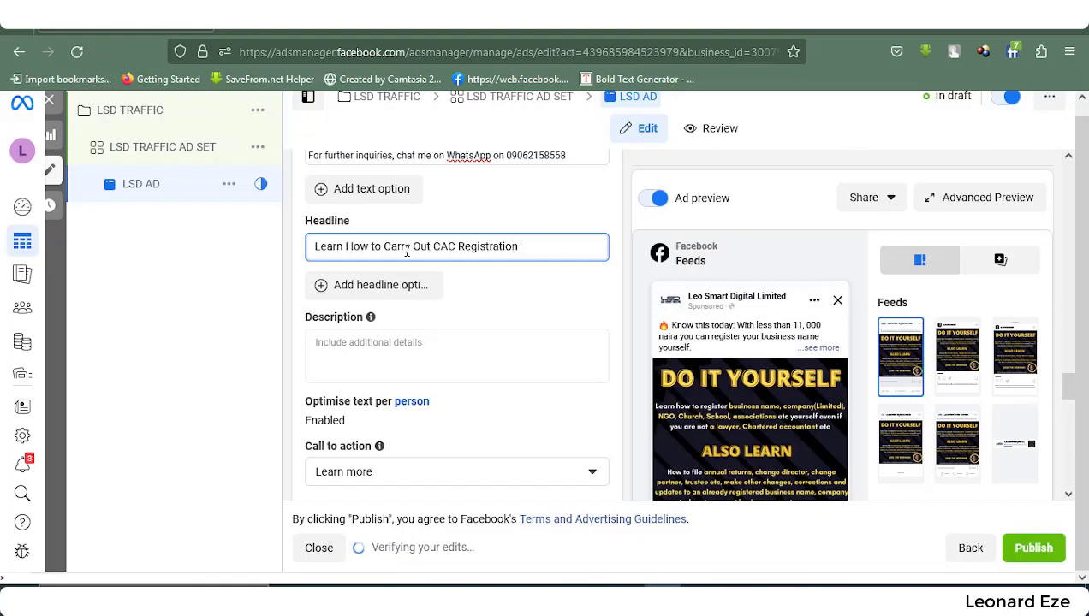
{"action": "type", "text": " Yourself Without Pa"}
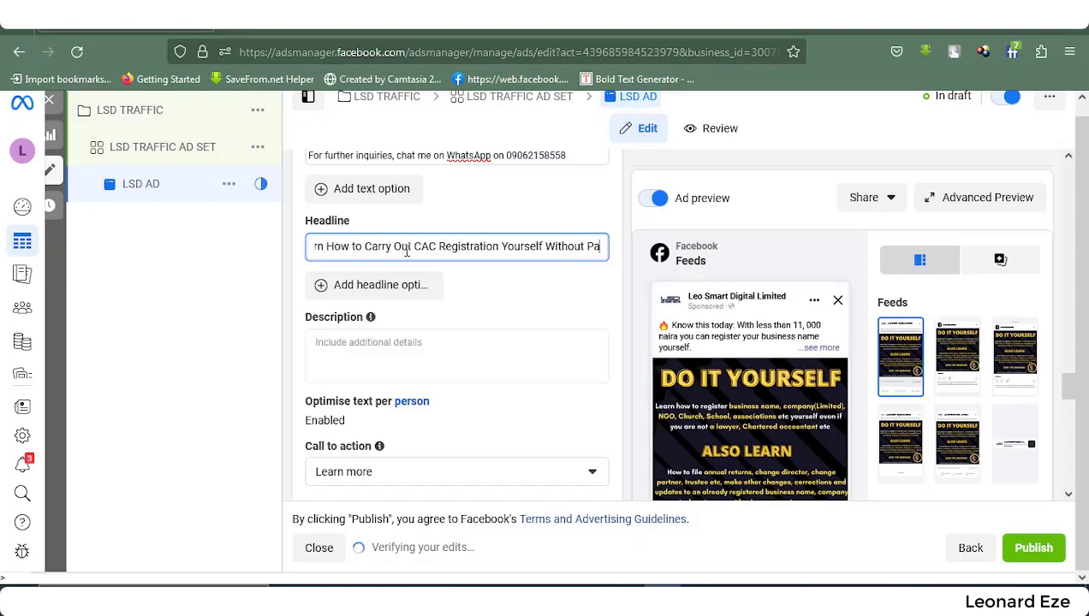
{"action": "type", "text": "ying an"}
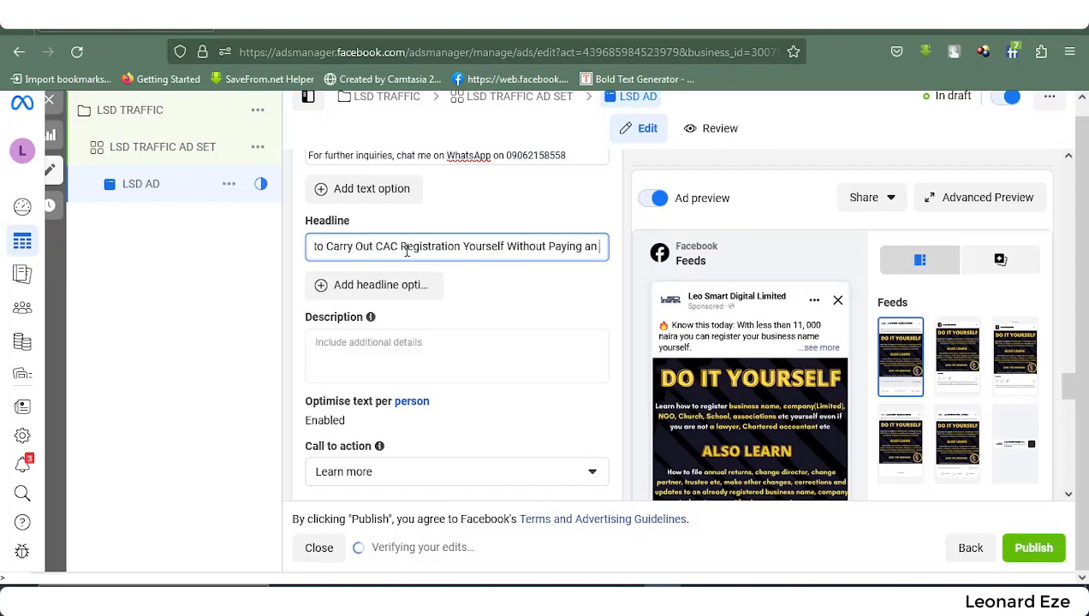
{"action": "type", "text": " Agent"}
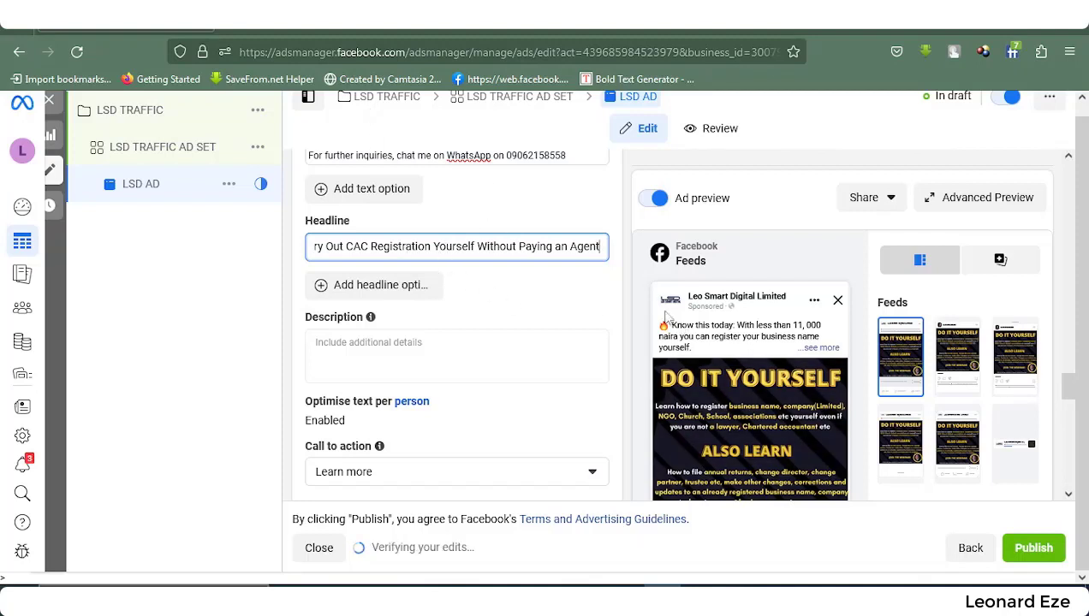
- Switch to Chrome and load the leosmartdigital.com online courses page in a new tab
{"action": "scroll", "coordinate": [438, 289], "scroll_direction": "down", "scroll_amount": 1}
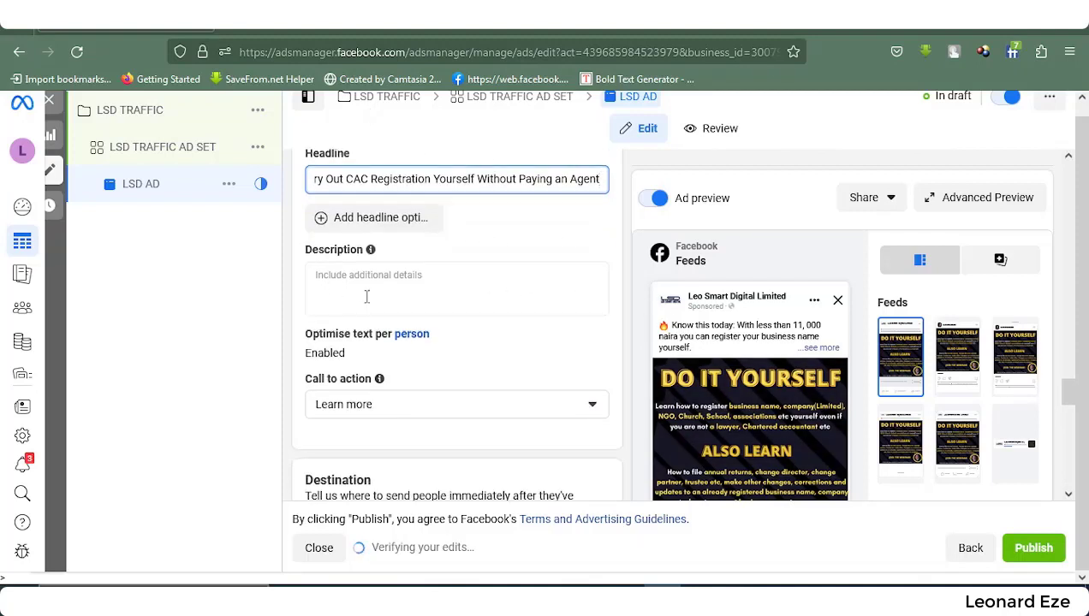
{"action": "scroll", "coordinate": [366, 296], "scroll_direction": "down", "scroll_amount": 1}
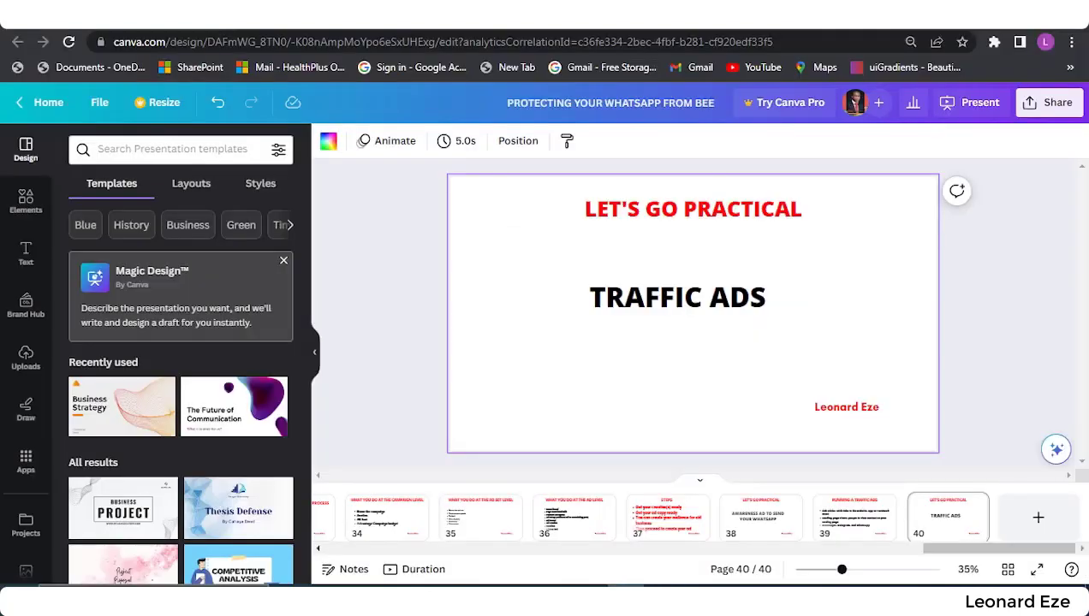
{"action": "key", "text": "ctrl+t"}
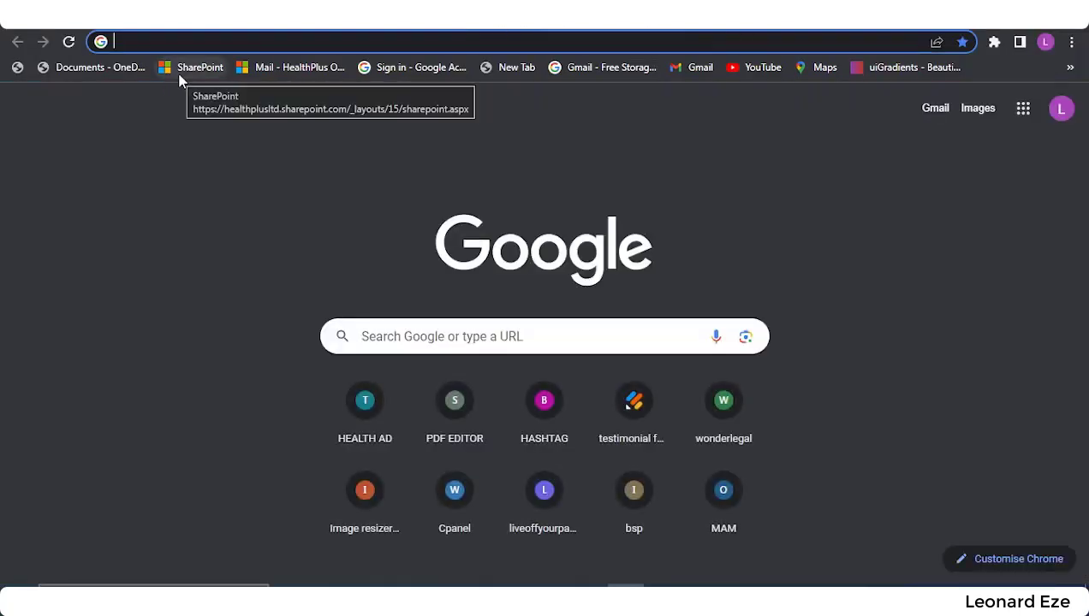
{"action": "type", "text": "leo"}
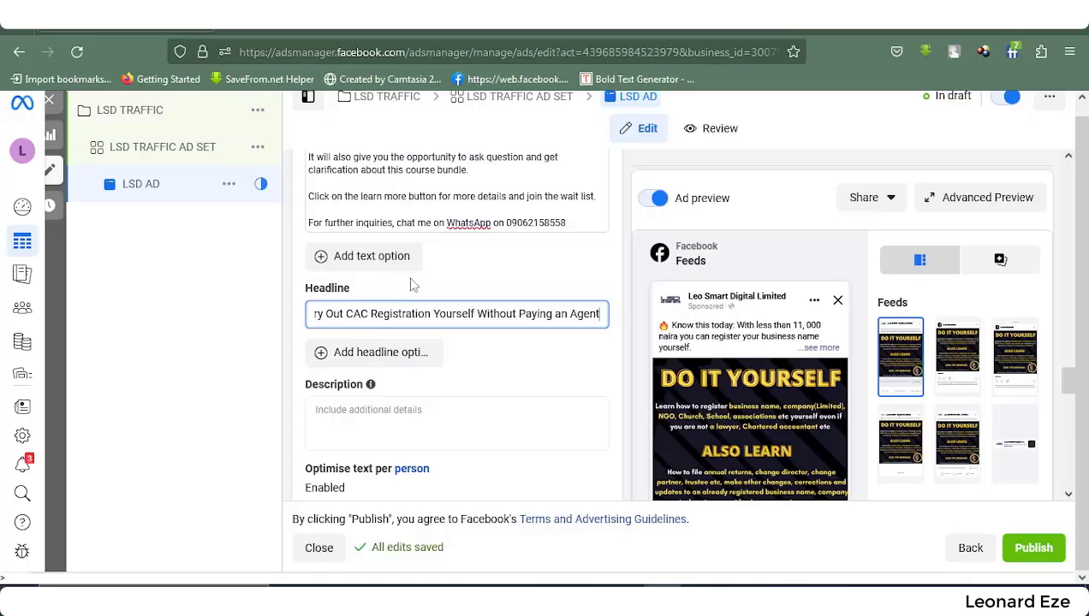
- Return to the LSD AD in Ads Manager, leave the description empty and activate the website URL field under Destination
{"action": "scroll", "coordinate": [419, 334], "scroll_direction": "down", "scroll_amount": 1}
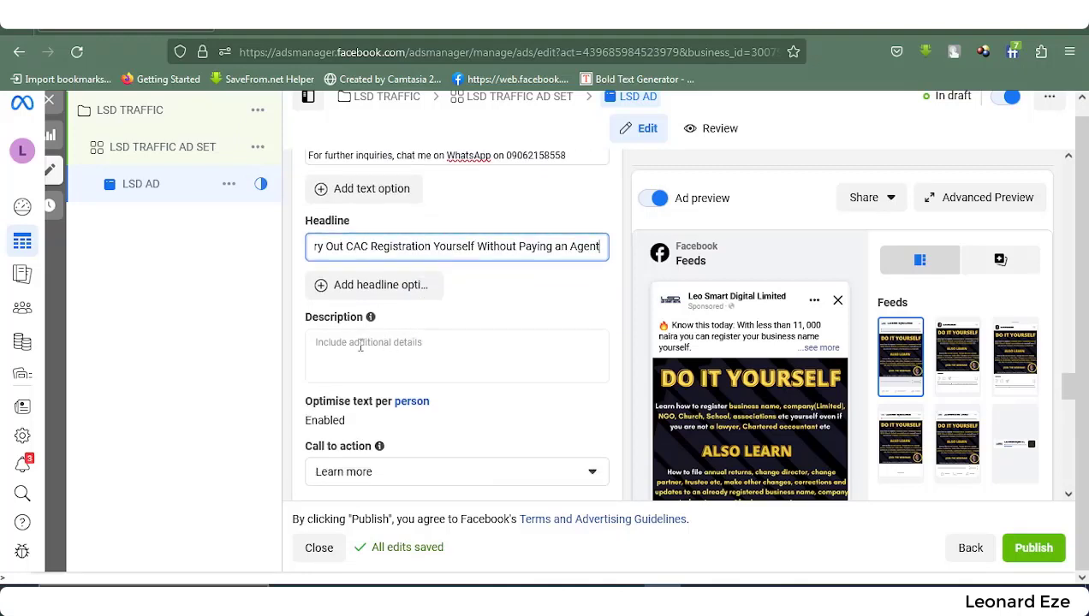
{"action": "left_click", "coordinate": [361, 345]}
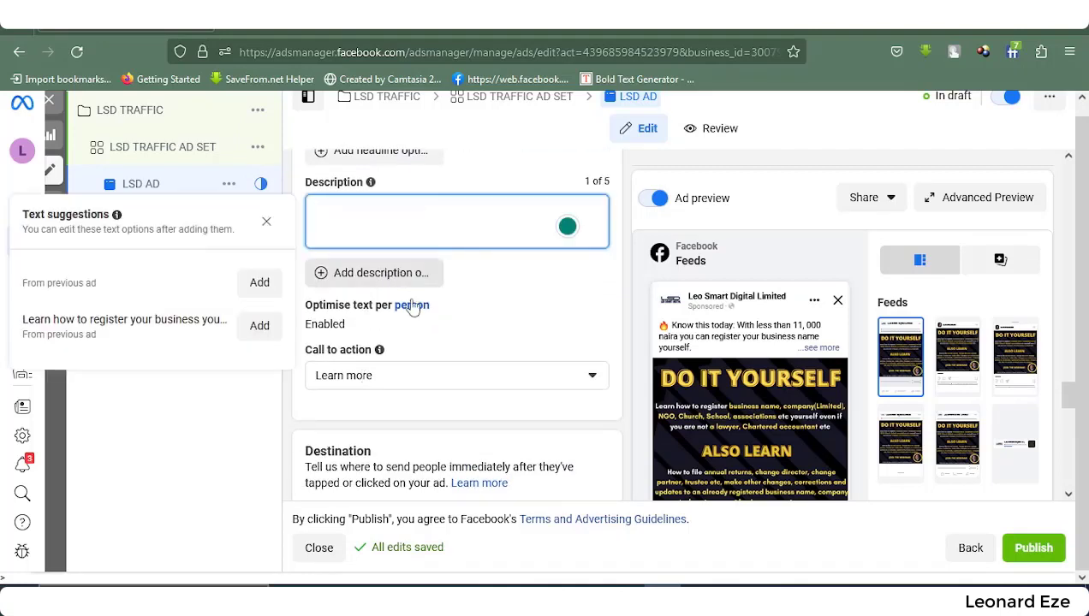
{"action": "scroll", "coordinate": [480, 342], "scroll_direction": "down", "scroll_amount": 1}
{"action": "scroll", "coordinate": [381, 367], "scroll_direction": "down", "scroll_amount": 2}
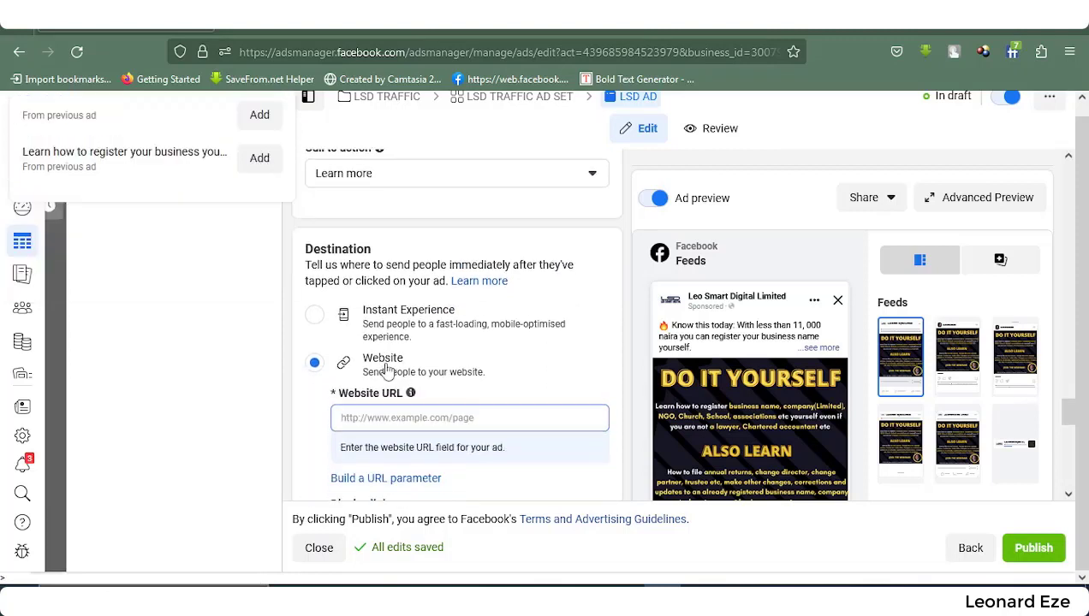
{"action": "left_click", "coordinate": [387, 414]}
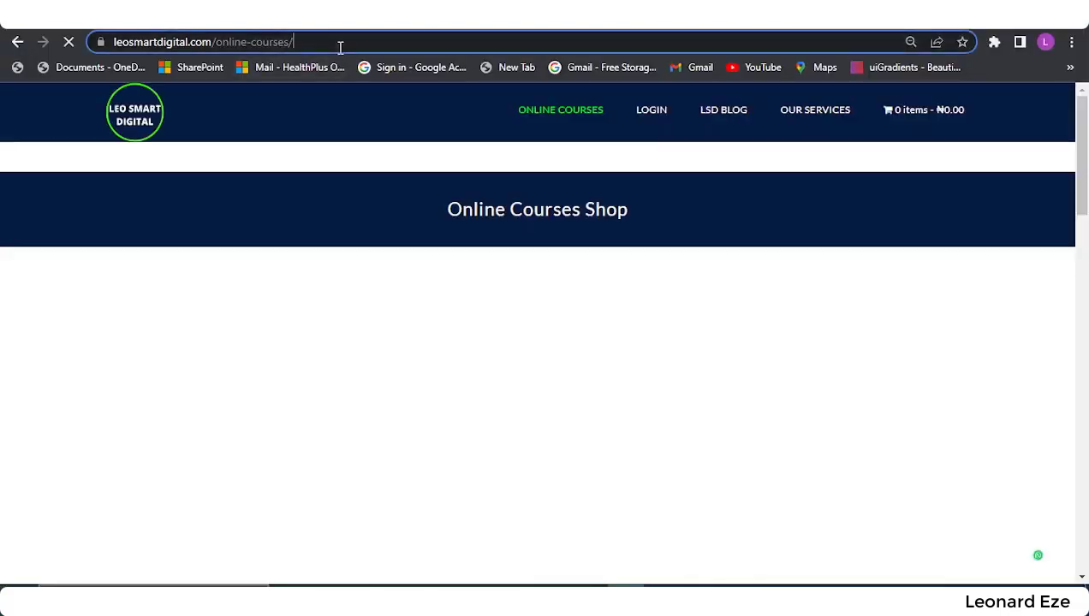
- Switch to the Online Courses Shop page in Chrome and examine the listed courses to find the one the ad promotes
{"action": "left_click", "coordinate": [340, 48]}
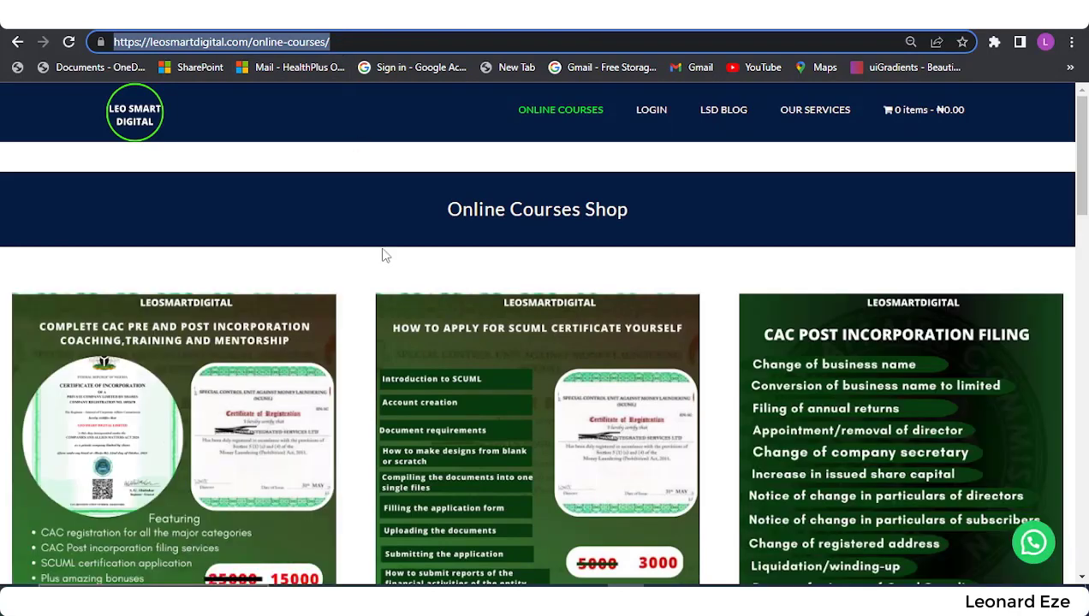
{"action": "scroll", "coordinate": [384, 267], "scroll_direction": "down", "scroll_amount": 3}
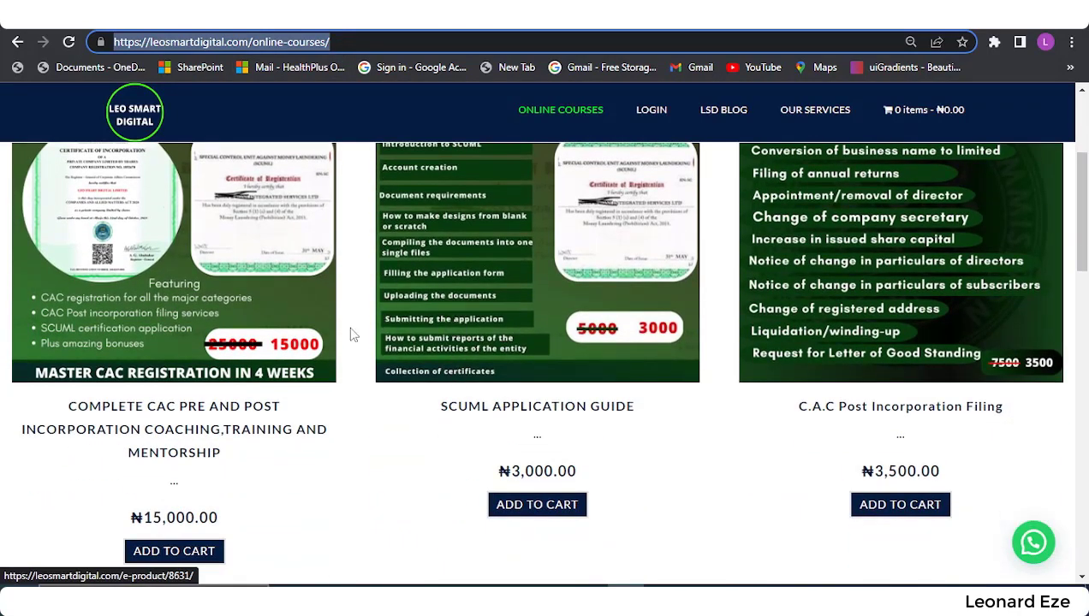
{"action": "scroll", "coordinate": [351, 334], "scroll_direction": "up", "scroll_amount": 3}
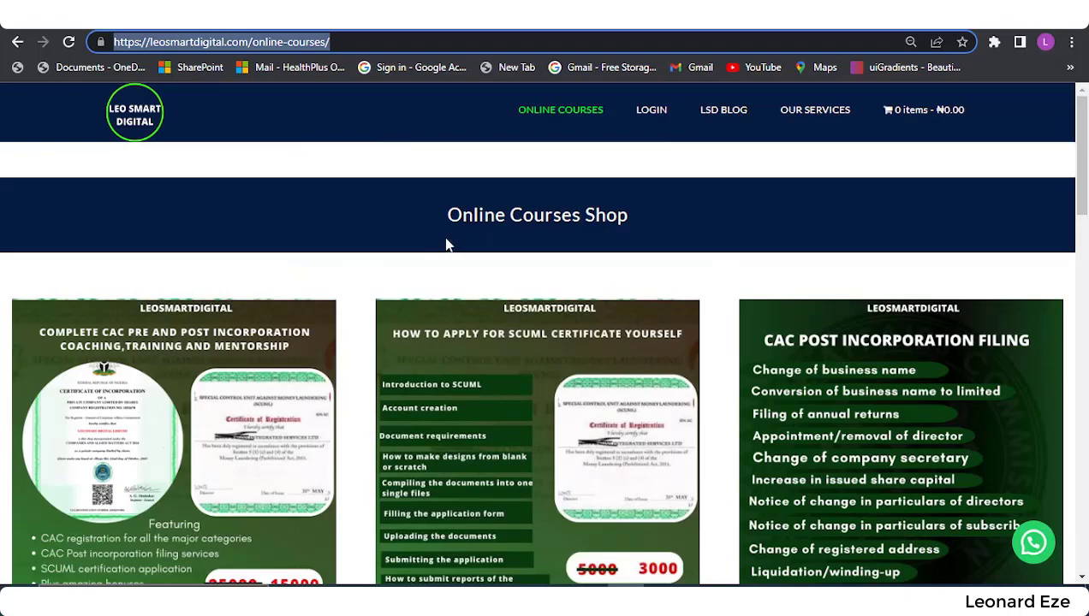
{"action": "scroll", "coordinate": [403, 291], "scroll_direction": "down", "scroll_amount": 3}
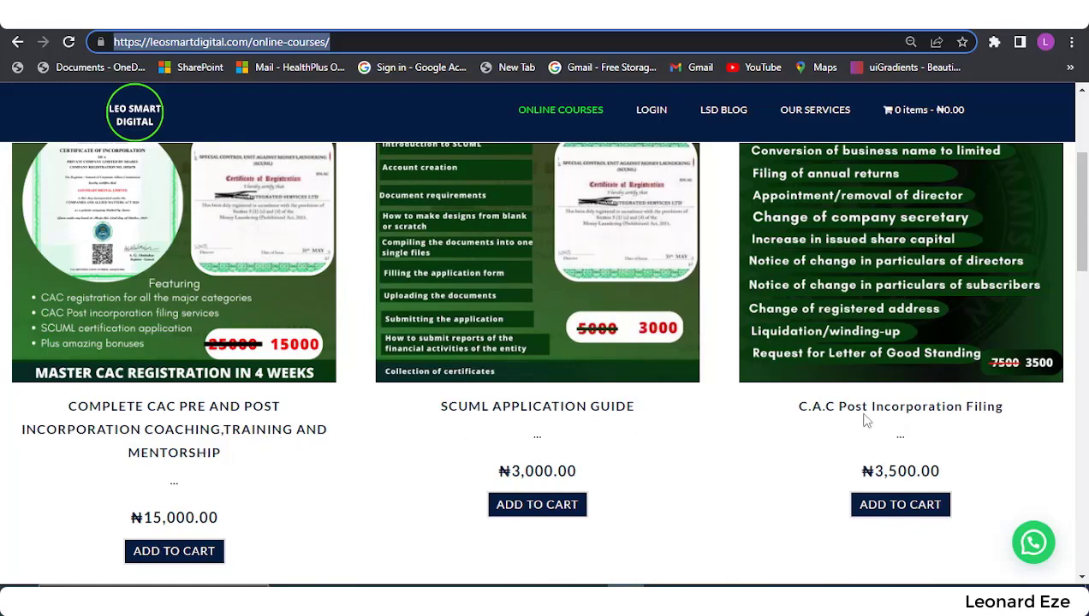
{"action": "scroll", "coordinate": [867, 423], "scroll_direction": "down", "scroll_amount": 2}
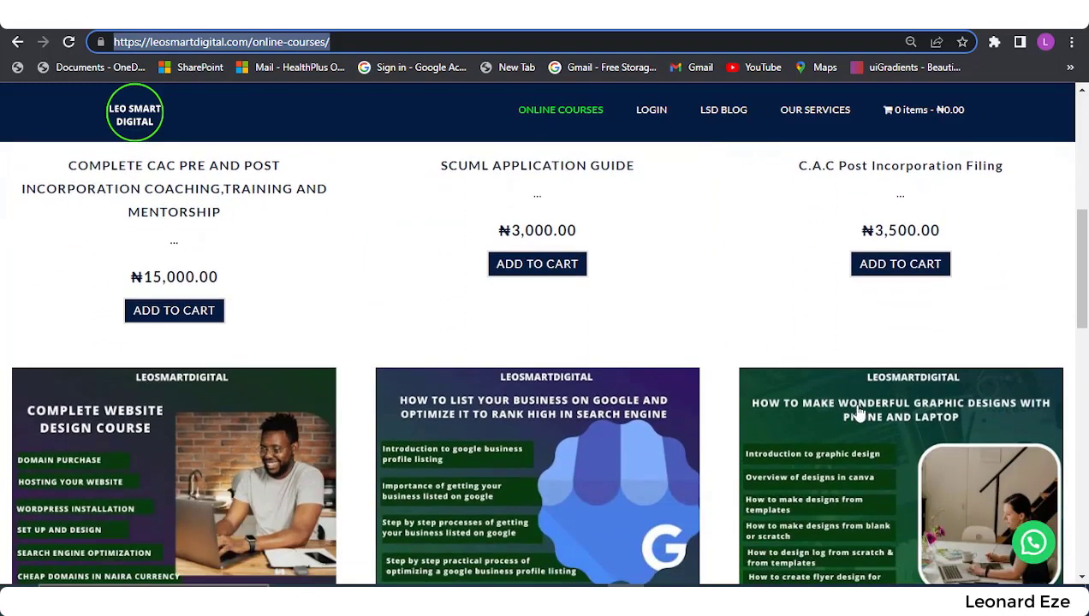
{"action": "scroll", "coordinate": [840, 398], "scroll_direction": "up", "scroll_amount": 1}
{"action": "scroll", "coordinate": [883, 420], "scroll_direction": "down", "scroll_amount": 5}
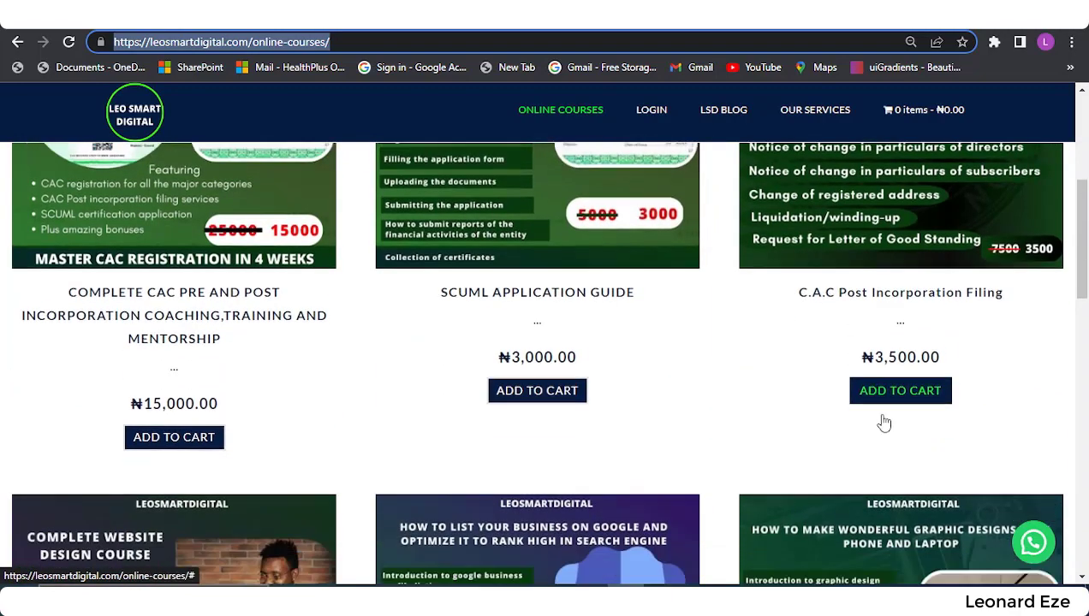
{"action": "scroll", "coordinate": [622, 420], "scroll_direction": "down", "scroll_amount": 2}
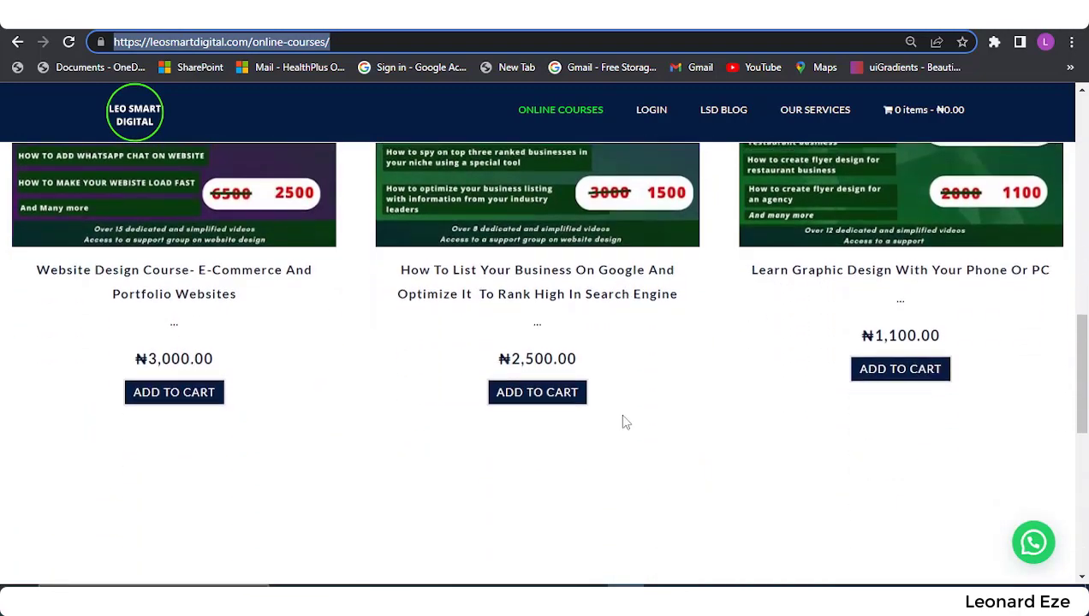
{"action": "scroll", "coordinate": [559, 375], "scroll_direction": "down", "scroll_amount": 4}
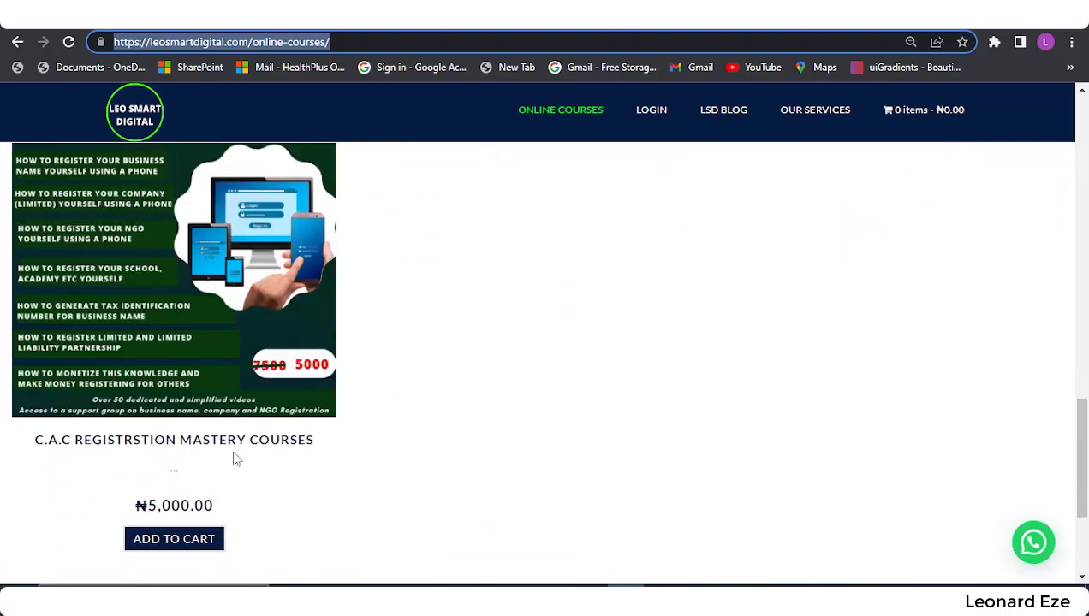
{"action": "scroll", "coordinate": [403, 428], "scroll_direction": "up", "scroll_amount": 15}
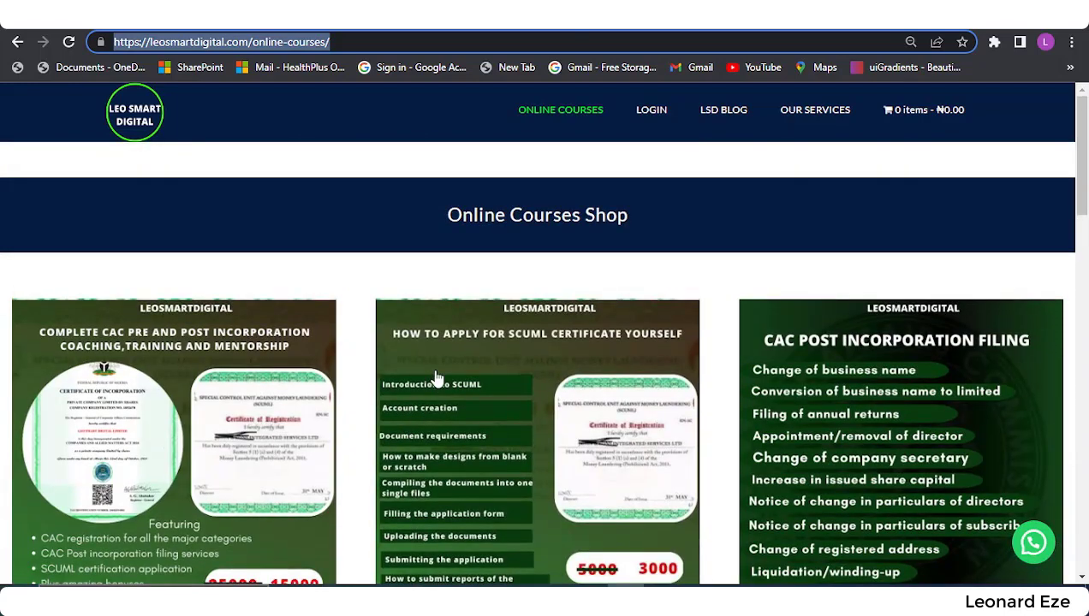
{"action": "scroll", "coordinate": [435, 379], "scroll_direction": "down", "scroll_amount": 4}
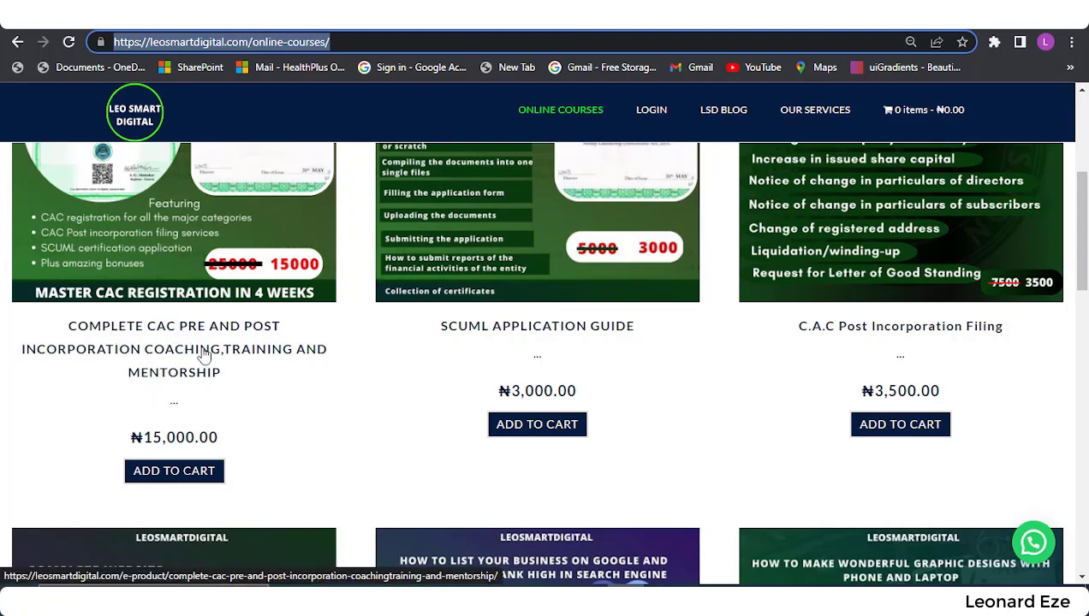
{"action": "scroll", "coordinate": [355, 313], "scroll_direction": "down", "scroll_amount": 3}
{"action": "scroll", "coordinate": [356, 313], "scroll_direction": "down", "scroll_amount": 10}
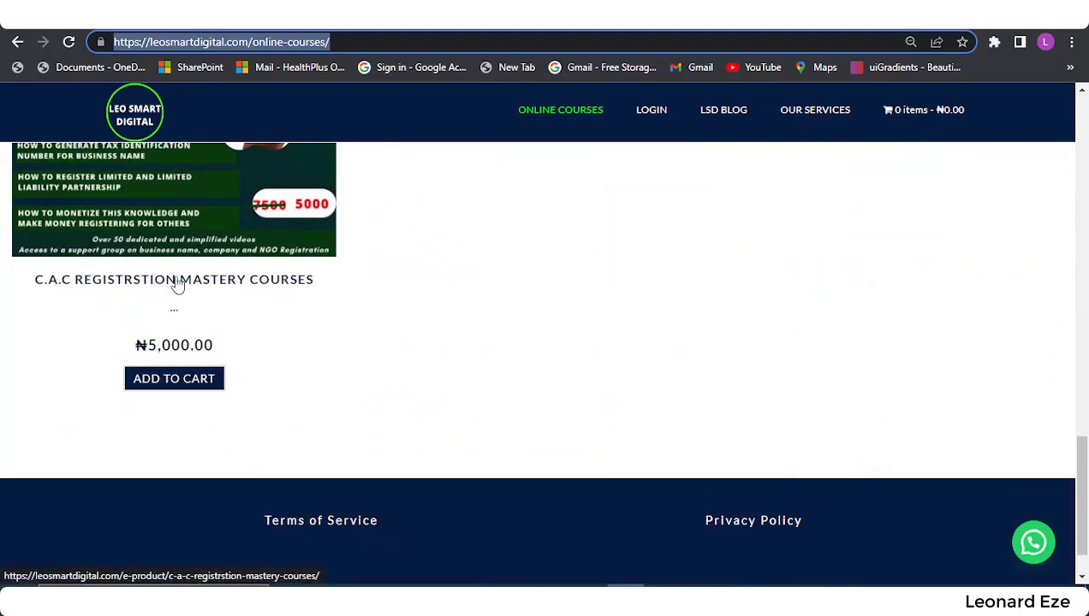
- Open the C.A.C Registrstion Mastery Courses product page and enter its copied address as the ad's website URL in Ads Manager
{"action": "left_click", "coordinate": [176, 283]}
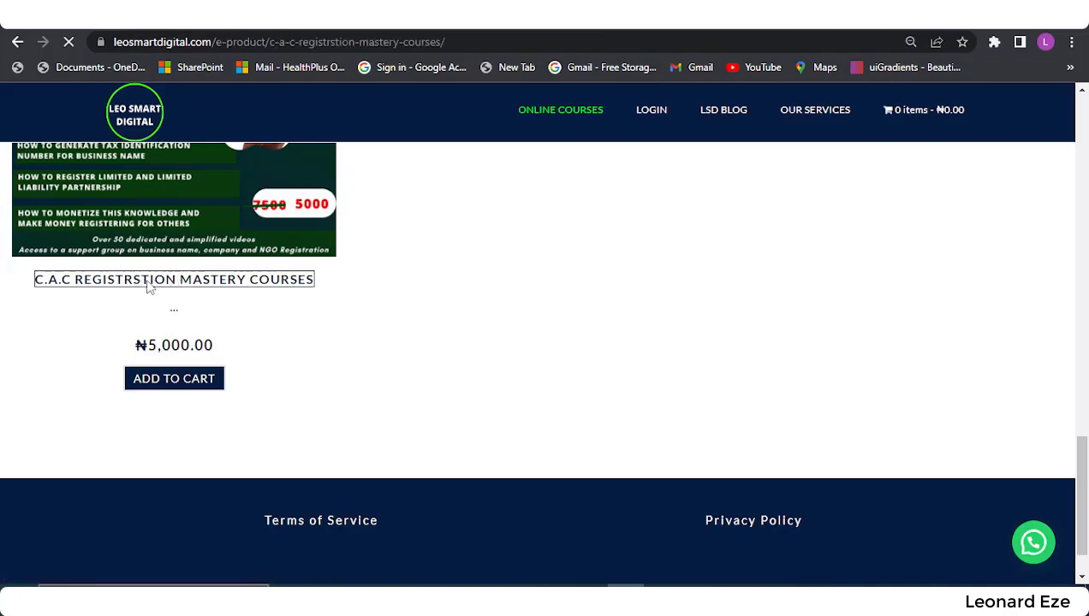
{"action": "left_click", "coordinate": [463, 42]}
{"action": "key", "text": "ctrl+c"}
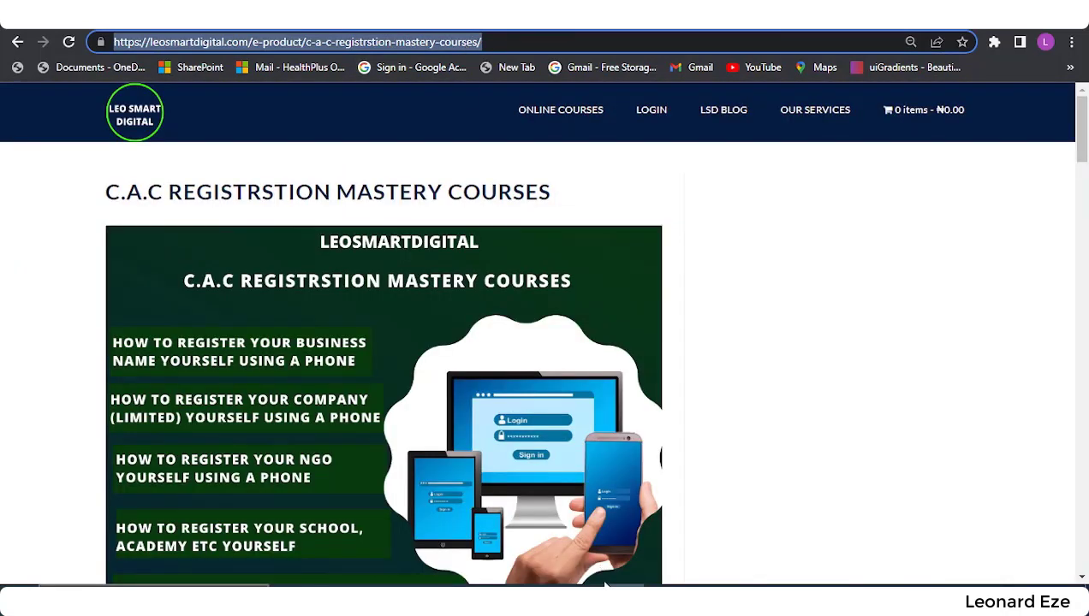
{"action": "left_click", "coordinate": [660, 598]}
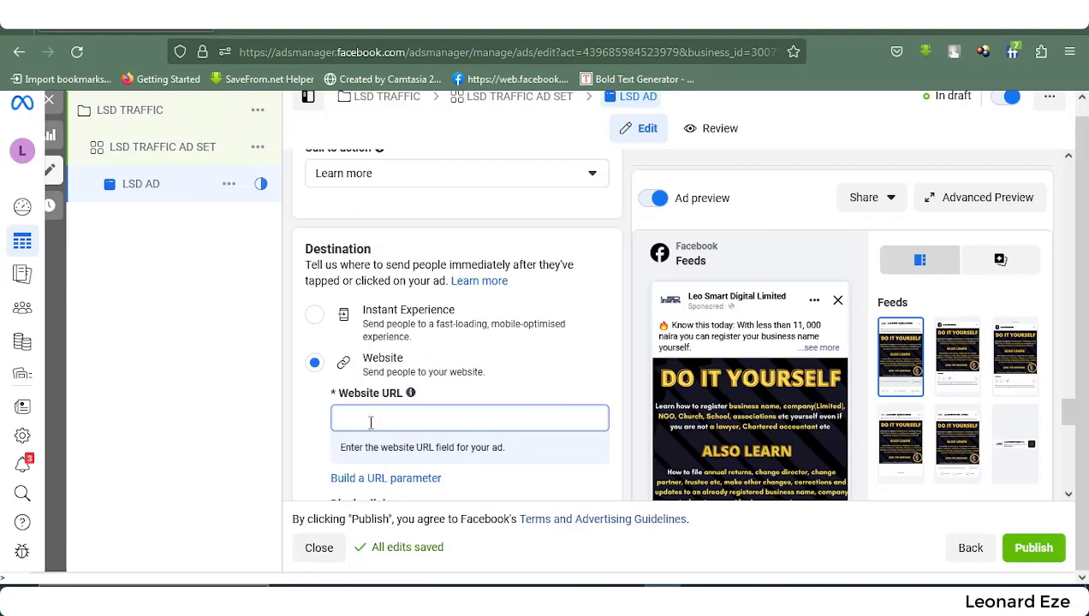
{"action": "key", "text": "ctrl+v"}
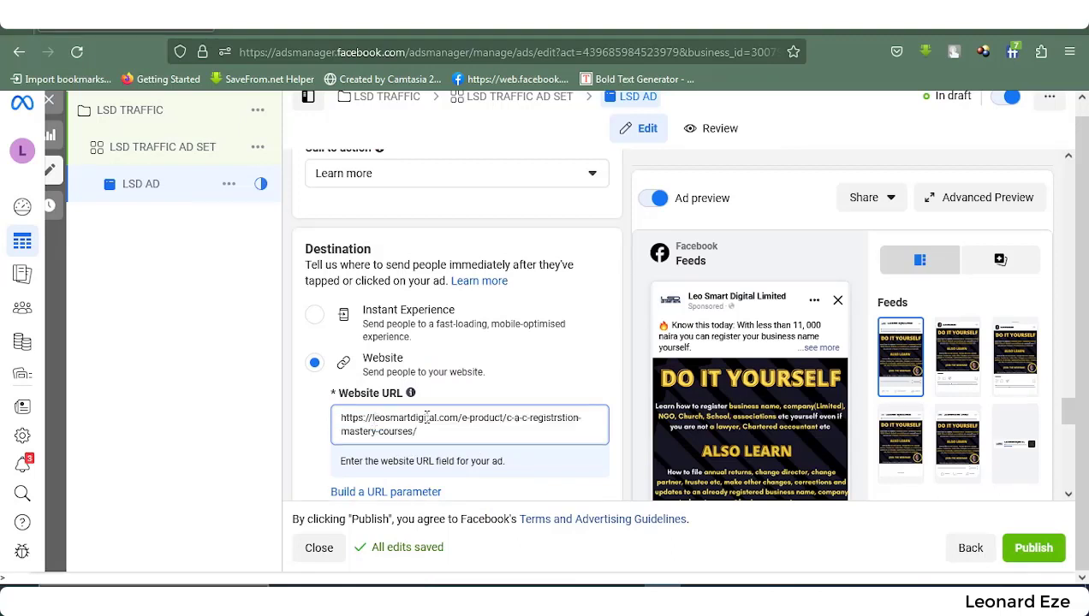
- Preview the website URL in a new tab and look over the ad's remaining destination and tracking settings
{"action": "scroll", "coordinate": [435, 458], "scroll_direction": "down", "scroll_amount": 1}
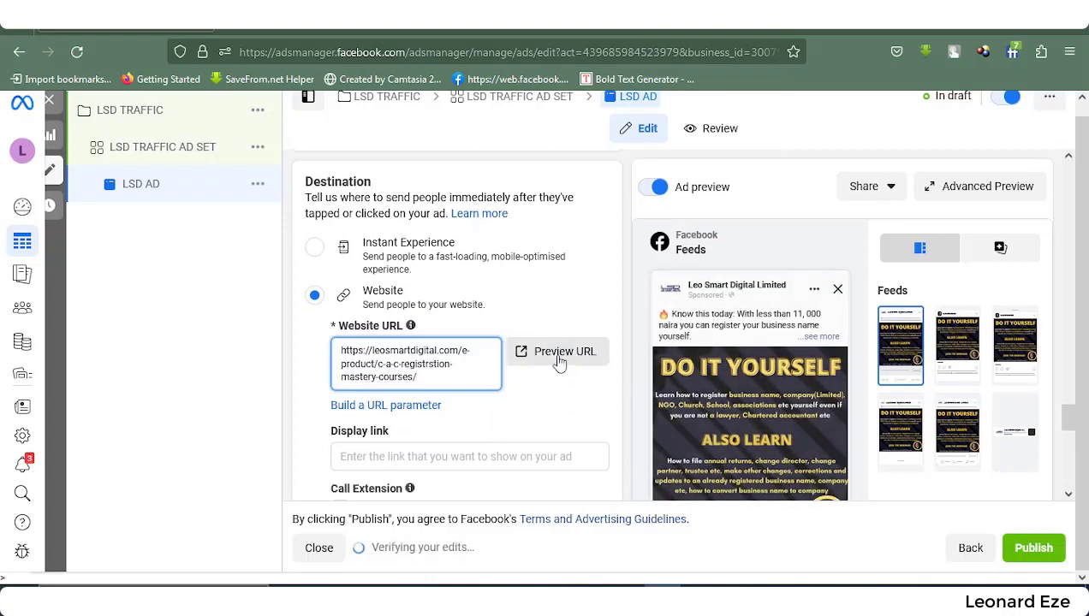
{"action": "left_click", "coordinate": [558, 360]}
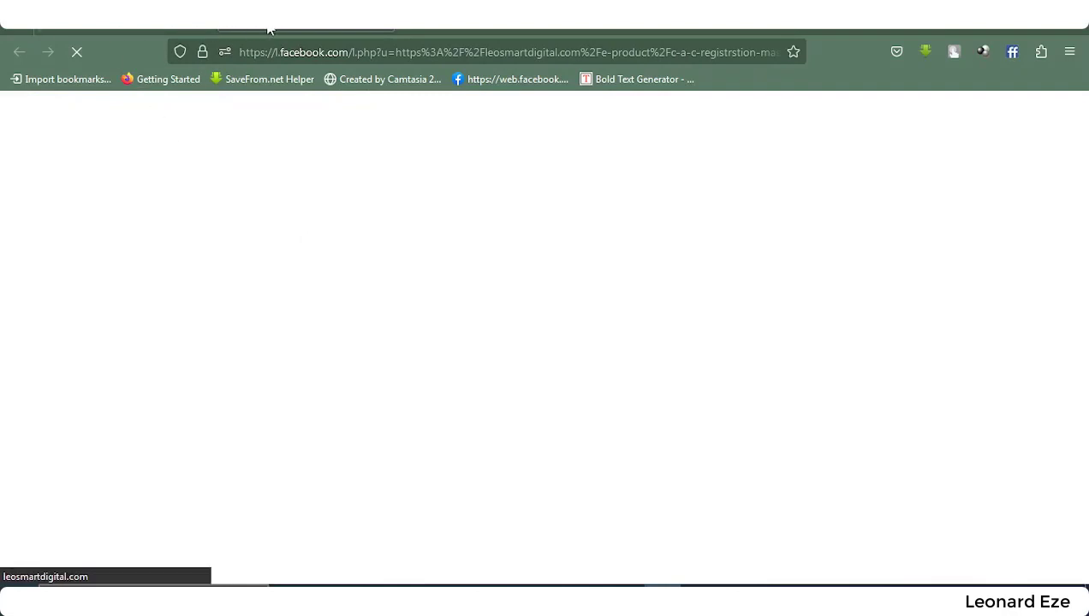
{"action": "left_click", "coordinate": [138, 28]}
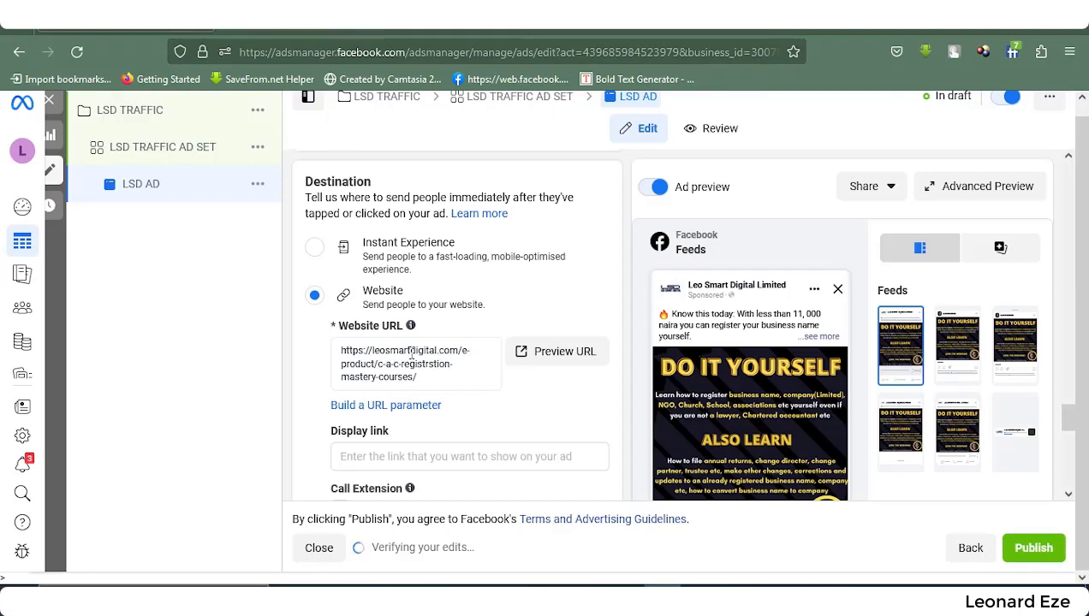
{"action": "scroll", "coordinate": [540, 409], "scroll_direction": "down", "scroll_amount": 10}
{"action": "scroll", "coordinate": [817, 377], "scroll_direction": "down", "scroll_amount": 3}
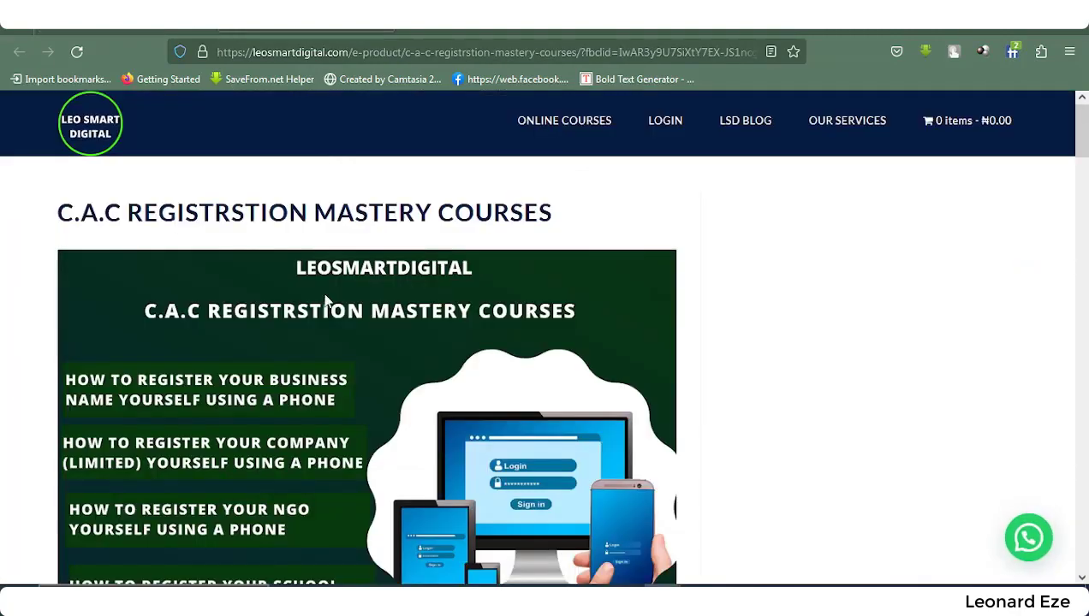
- Read through the previewed course landing page, including its sales text, bonuses and purchase section, and return to the ad
{"action": "scroll", "coordinate": [324, 301], "scroll_direction": "down", "scroll_amount": 5}
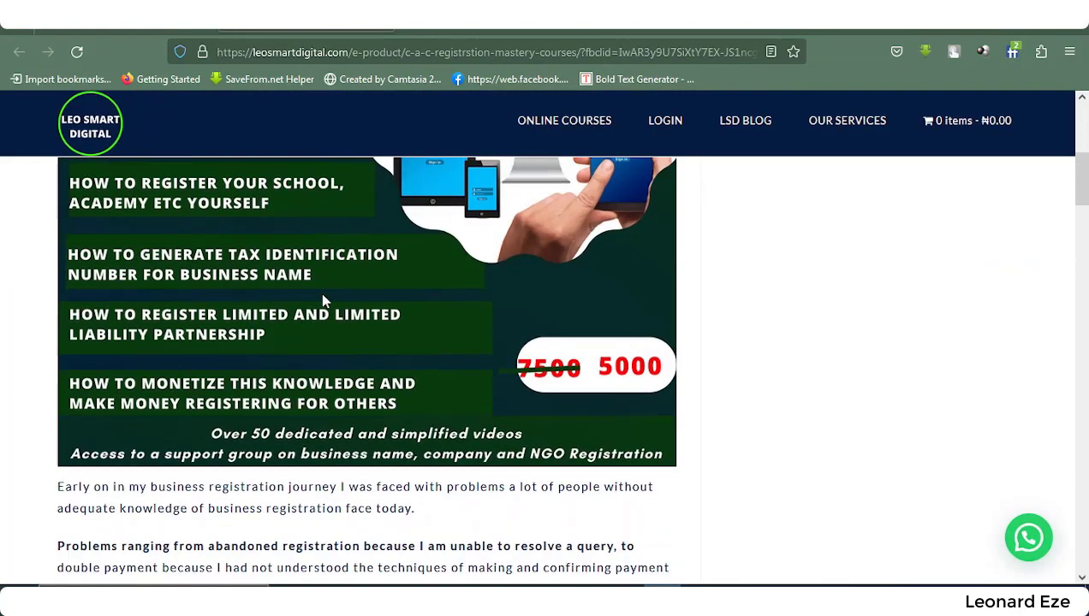
{"action": "scroll", "coordinate": [324, 300], "scroll_direction": "down", "scroll_amount": 4}
{"action": "scroll", "coordinate": [252, 300], "scroll_direction": "down", "scroll_amount": 3}
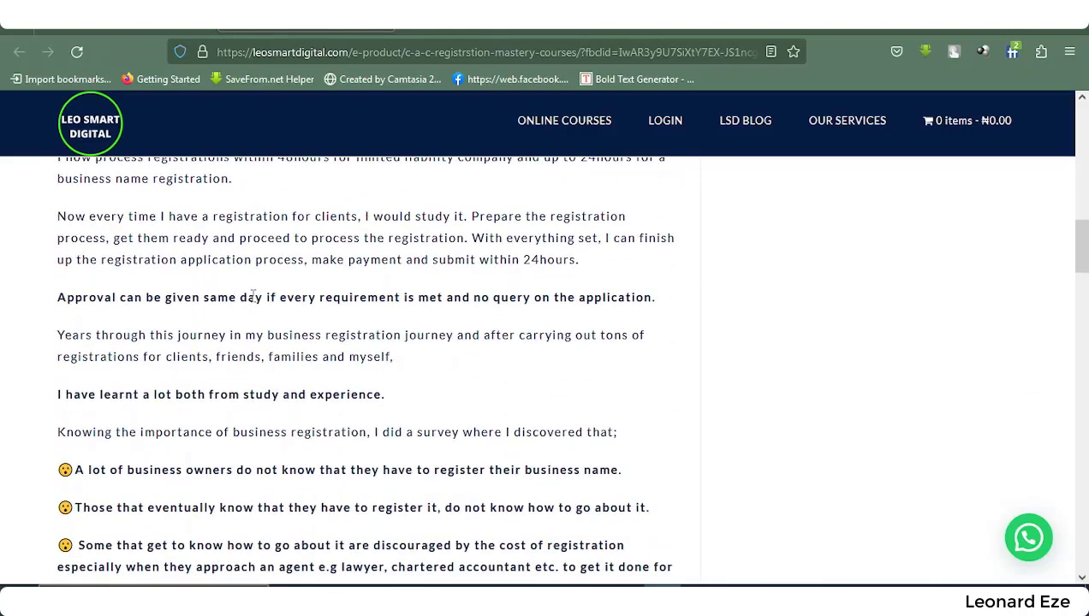
{"action": "scroll", "coordinate": [253, 295], "scroll_direction": "down", "scroll_amount": 14}
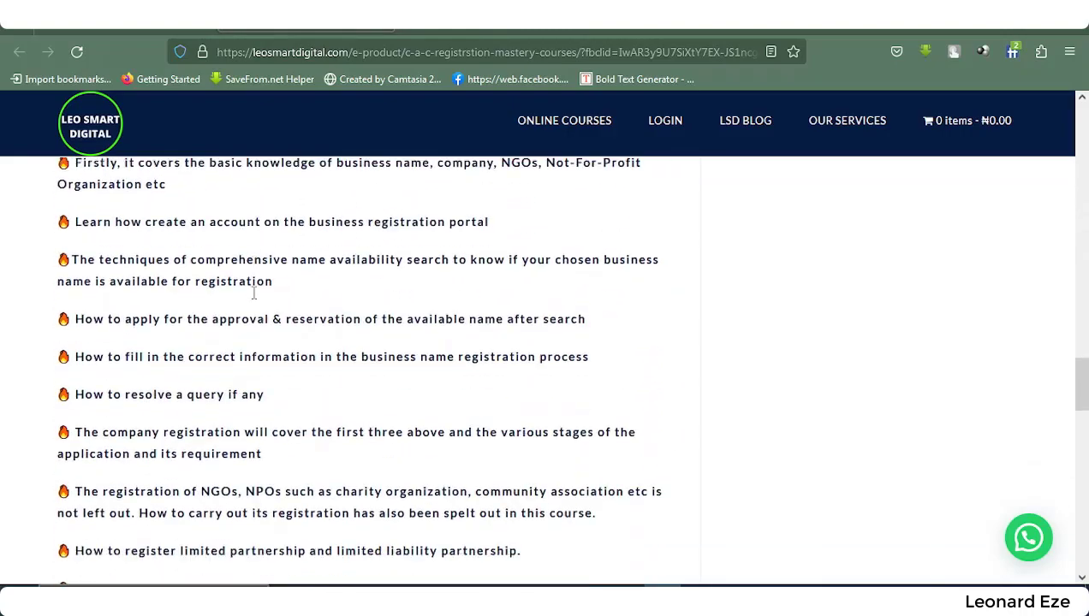
{"action": "scroll", "coordinate": [253, 295], "scroll_direction": "down", "scroll_amount": 15}
{"action": "scroll", "coordinate": [254, 299], "scroll_direction": "up", "scroll_amount": 5}
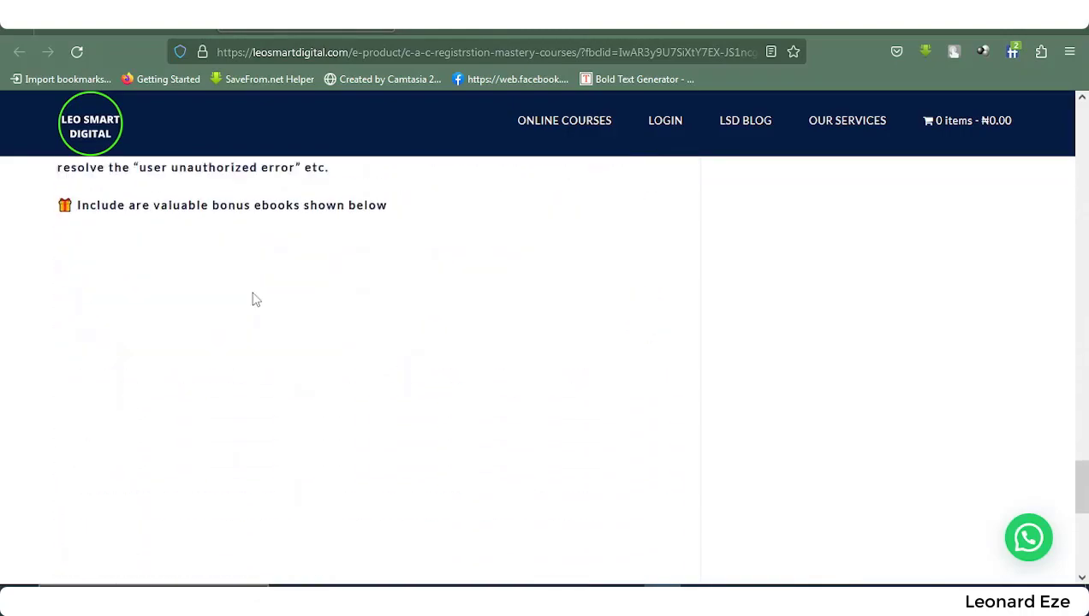
{"action": "scroll", "coordinate": [252, 299], "scroll_direction": "up", "scroll_amount": 2}
{"action": "scroll", "coordinate": [250, 299], "scroll_direction": "down", "scroll_amount": 10}
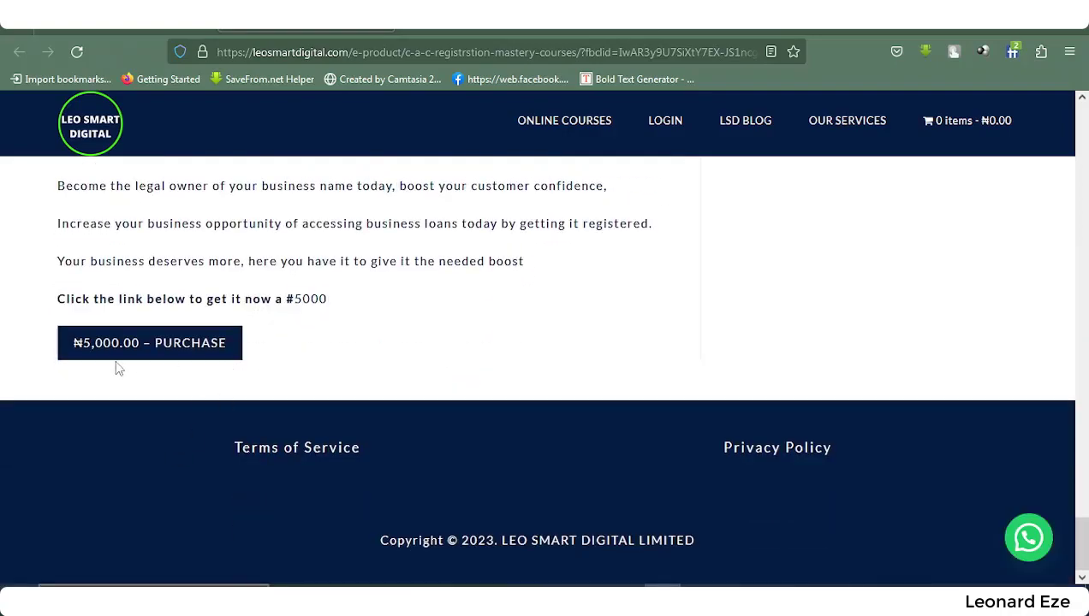
{"action": "scroll", "coordinate": [211, 347], "scroll_direction": "up", "scroll_amount": 10}
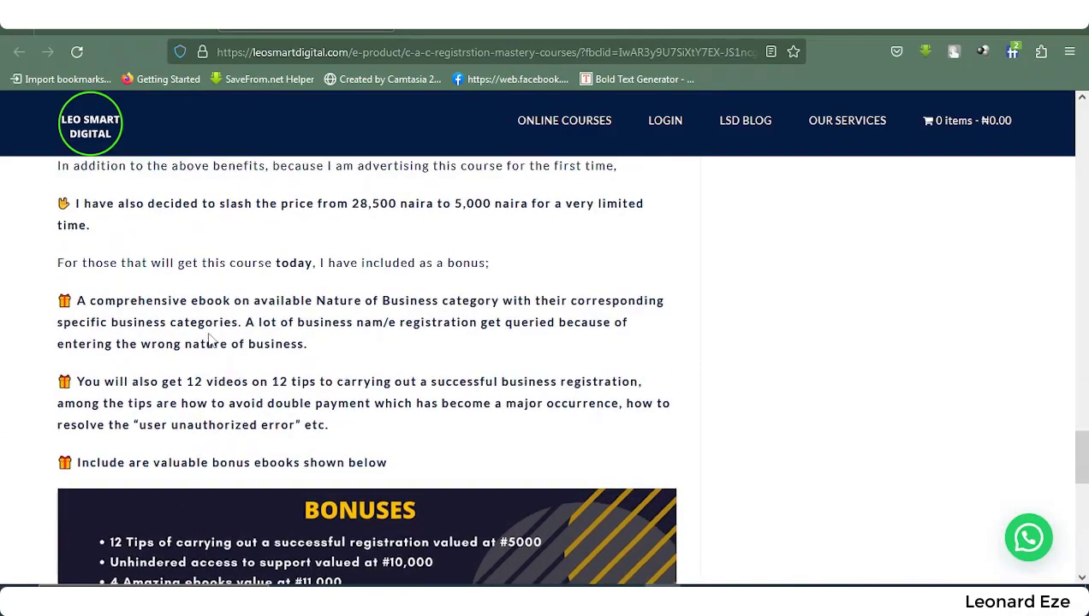
{"action": "scroll", "coordinate": [211, 340], "scroll_direction": "up", "scroll_amount": 20}
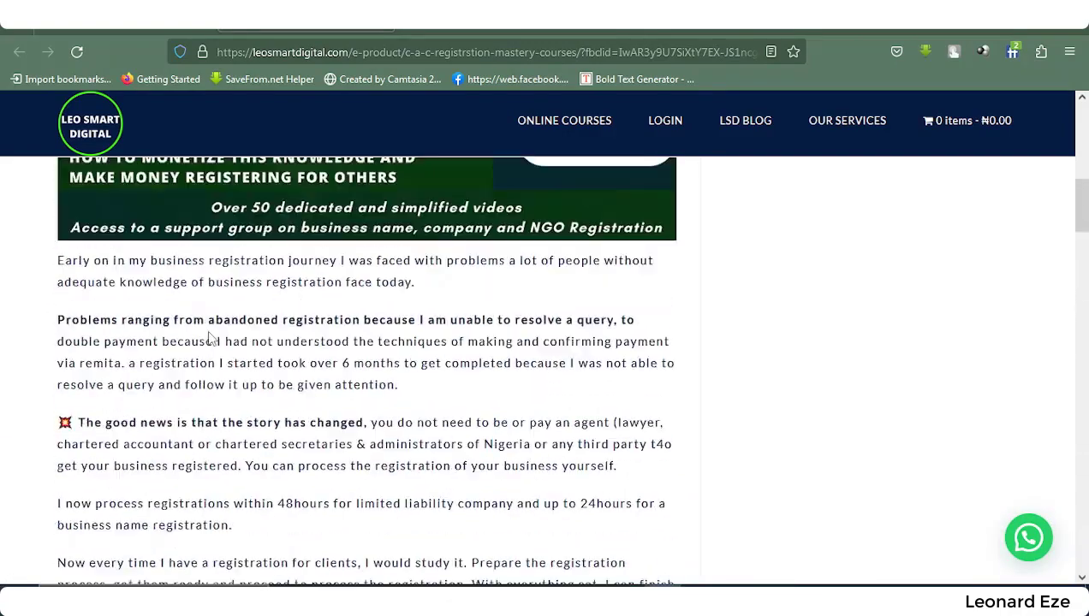
{"action": "scroll", "coordinate": [211, 339], "scroll_direction": "up", "scroll_amount": 7}
{"action": "left_click", "coordinate": [171, 19]}
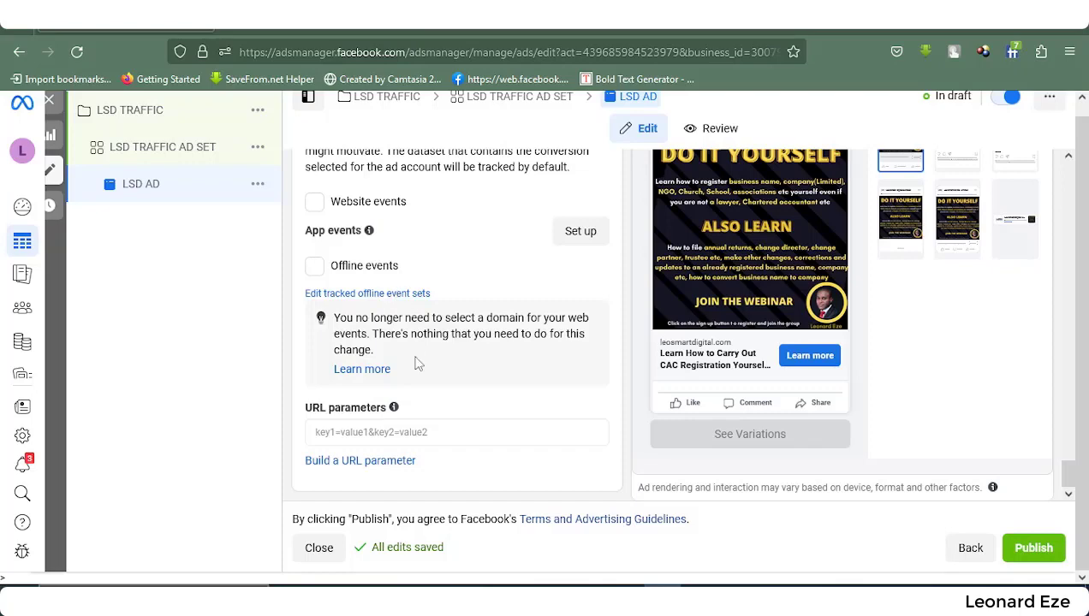
- Look over the LSD AD's destination, call-to-action and tracking settings once more and publish the campaign
{"action": "scroll", "coordinate": [411, 355], "scroll_direction": "up", "scroll_amount": 4}
{"action": "scroll", "coordinate": [409, 351], "scroll_direction": "down", "scroll_amount": 3}
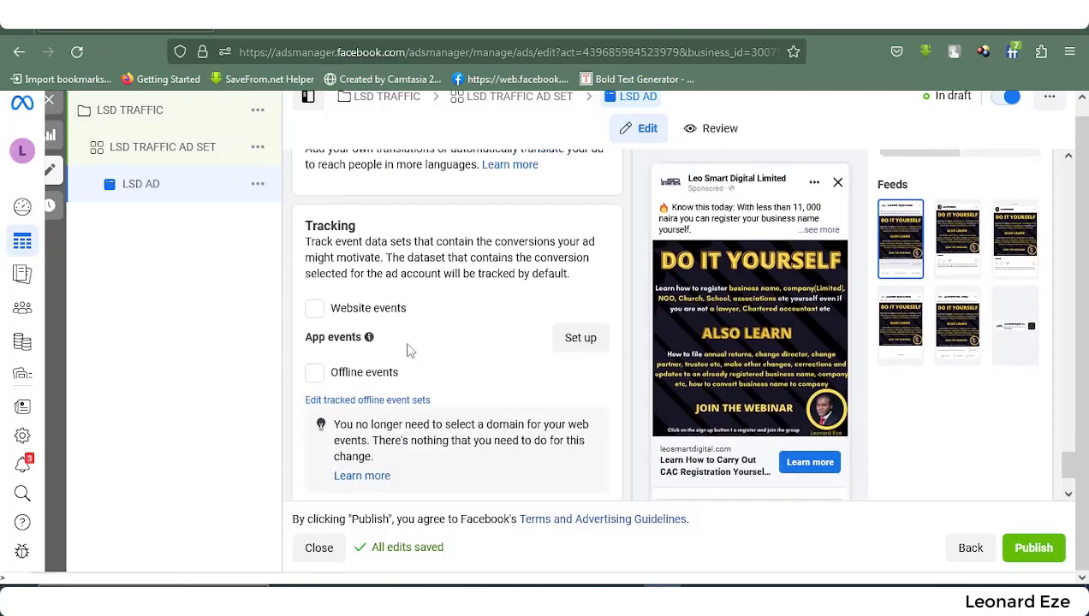
{"action": "scroll", "coordinate": [411, 343], "scroll_direction": "down", "scroll_amount": 2}
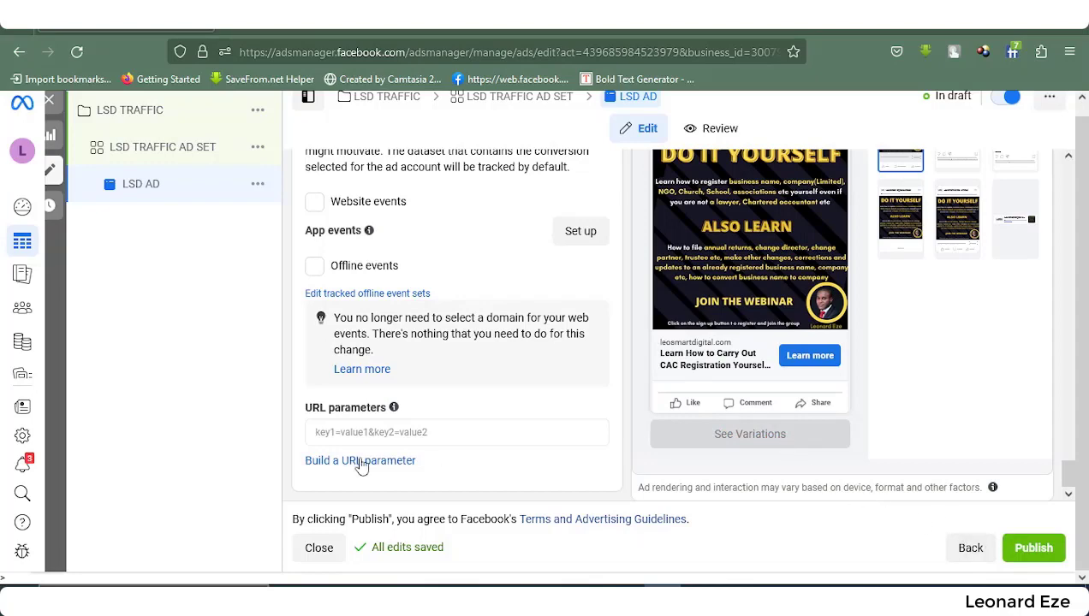
{"action": "scroll", "coordinate": [372, 381], "scroll_direction": "up", "scroll_amount": 3}
{"action": "scroll", "coordinate": [411, 325], "scroll_direction": "up", "scroll_amount": 3}
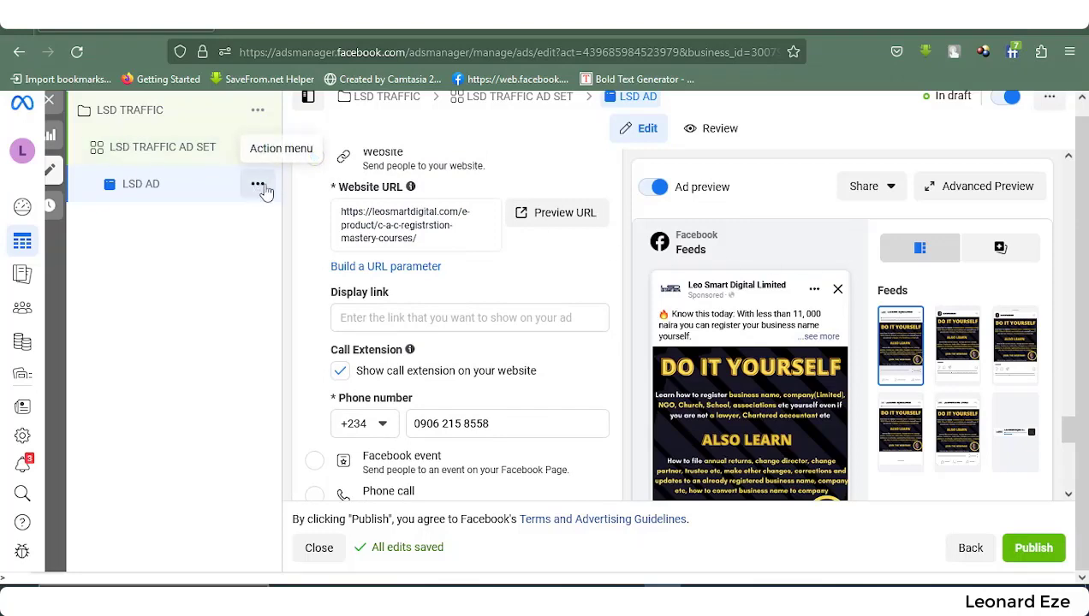
{"action": "scroll", "coordinate": [711, 227], "scroll_direction": "up", "scroll_amount": 2}
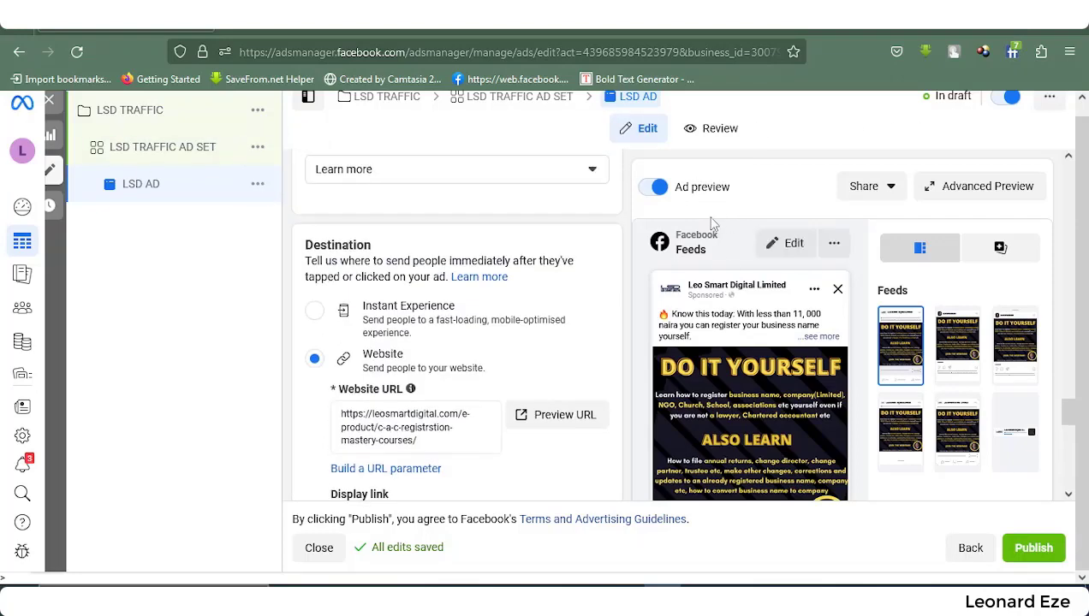
{"action": "scroll", "coordinate": [297, 167], "scroll_direction": "up", "scroll_amount": 2}
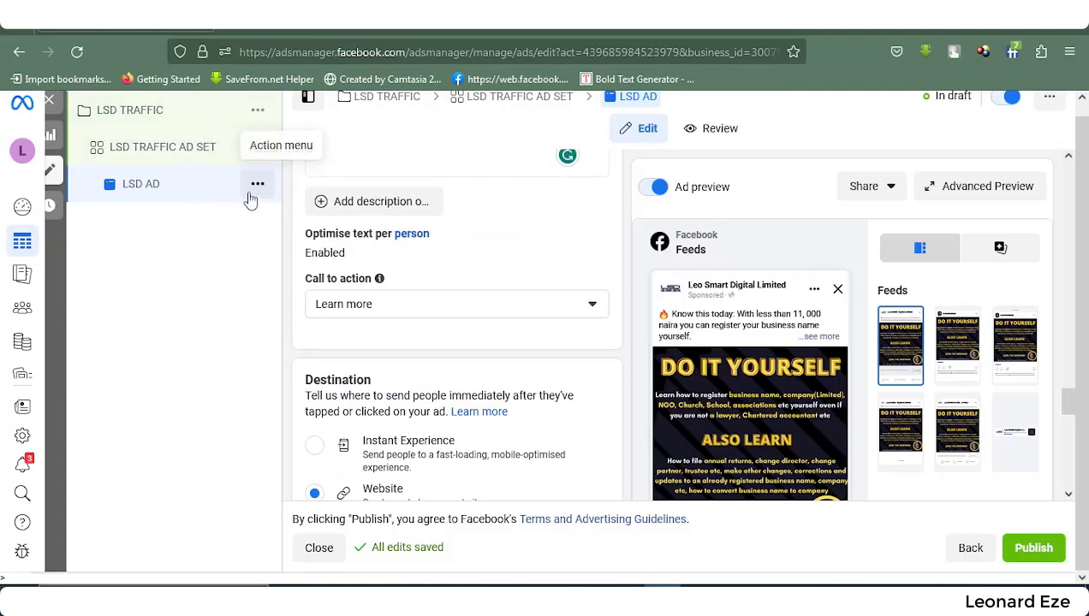
{"action": "scroll", "coordinate": [548, 256], "scroll_direction": "down", "scroll_amount": 2}
{"action": "scroll", "coordinate": [646, 287], "scroll_direction": "down", "scroll_amount": 10}
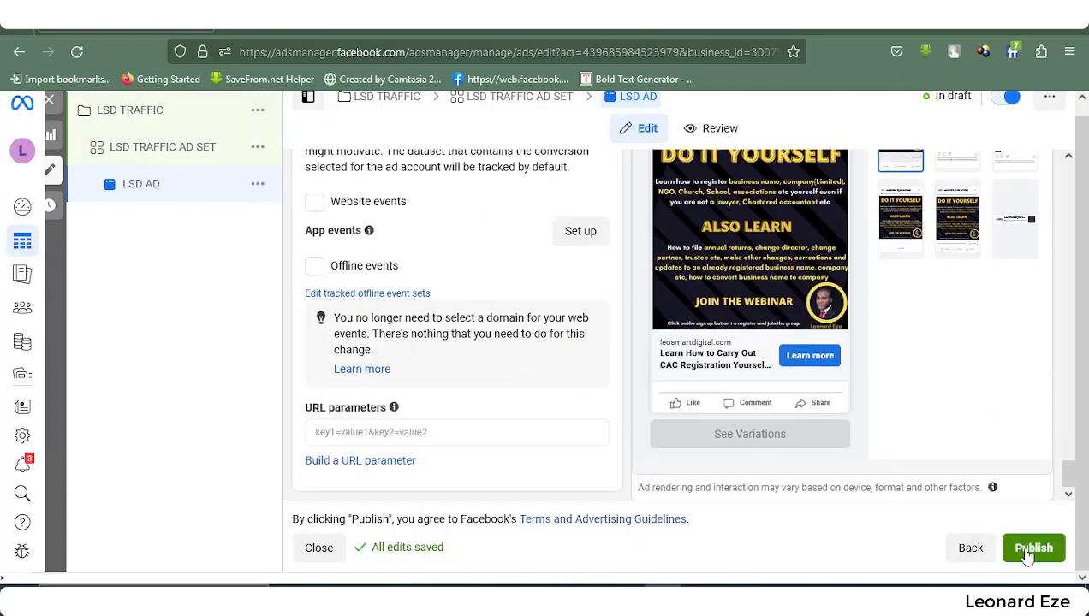
{"action": "left_click", "coordinate": [1031, 549]}
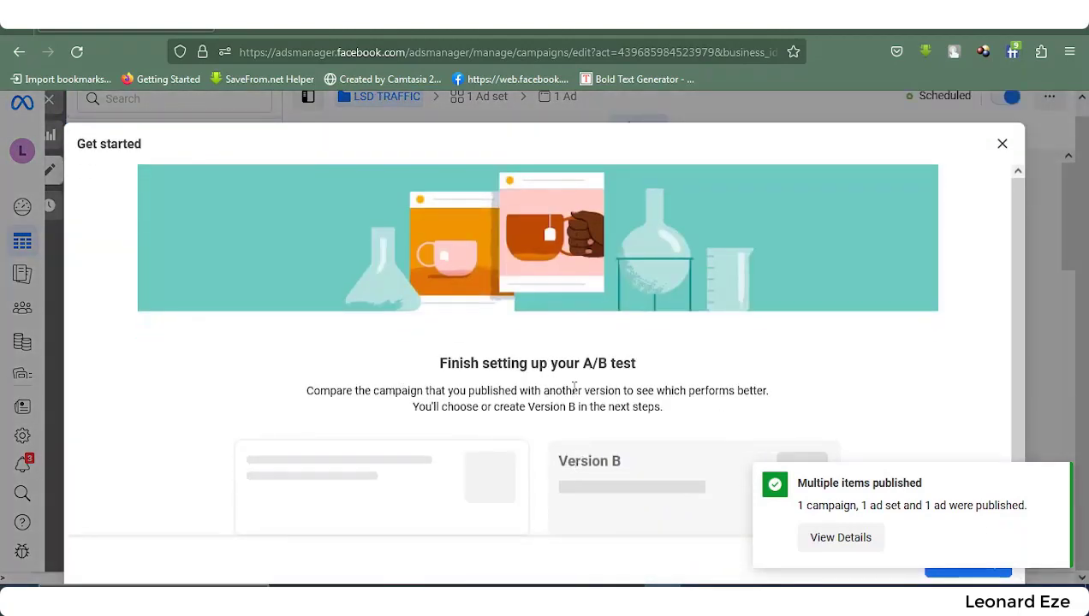
- Continue the A/B test setup by making a copy of this ad and choose Creative as the variable to test
{"action": "scroll", "coordinate": [580, 390], "scroll_direction": "down", "scroll_amount": 1}
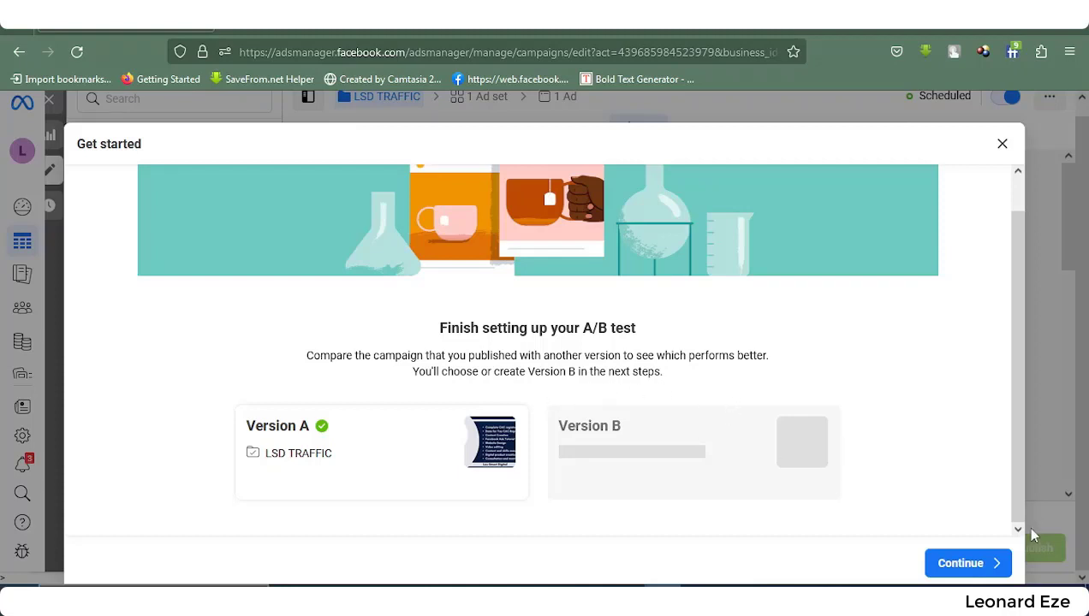
{"action": "left_click", "coordinate": [996, 563]}
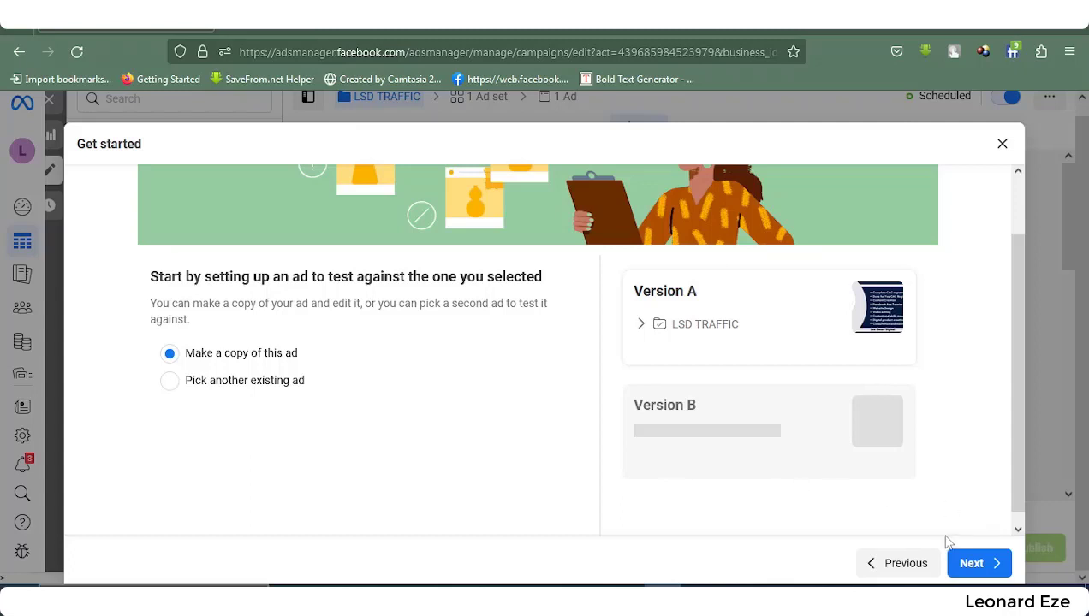
{"action": "left_click", "coordinate": [971, 565]}
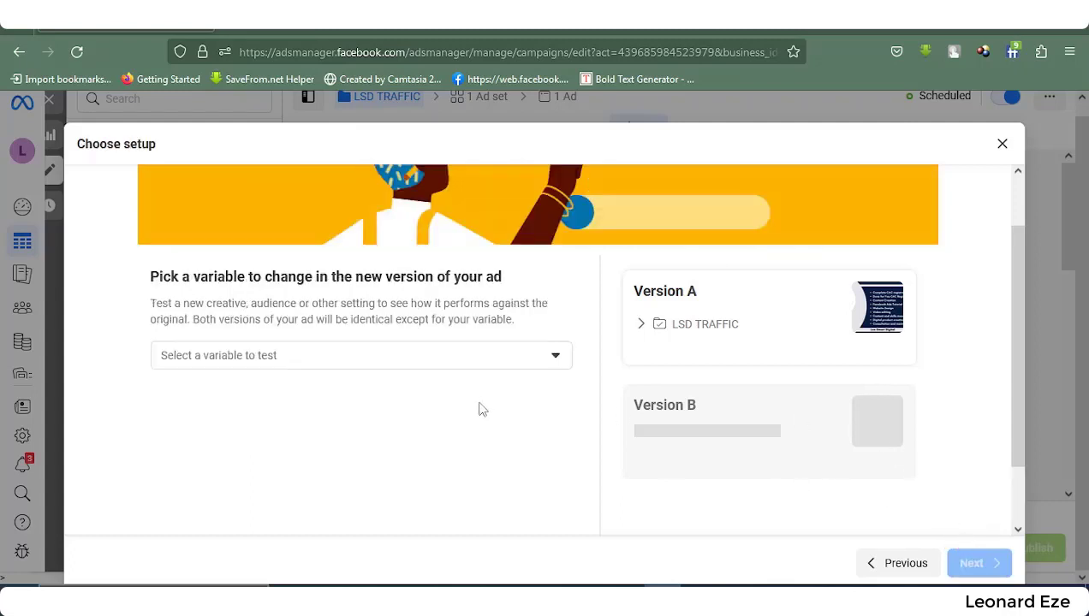
{"action": "left_click", "coordinate": [332, 362]}
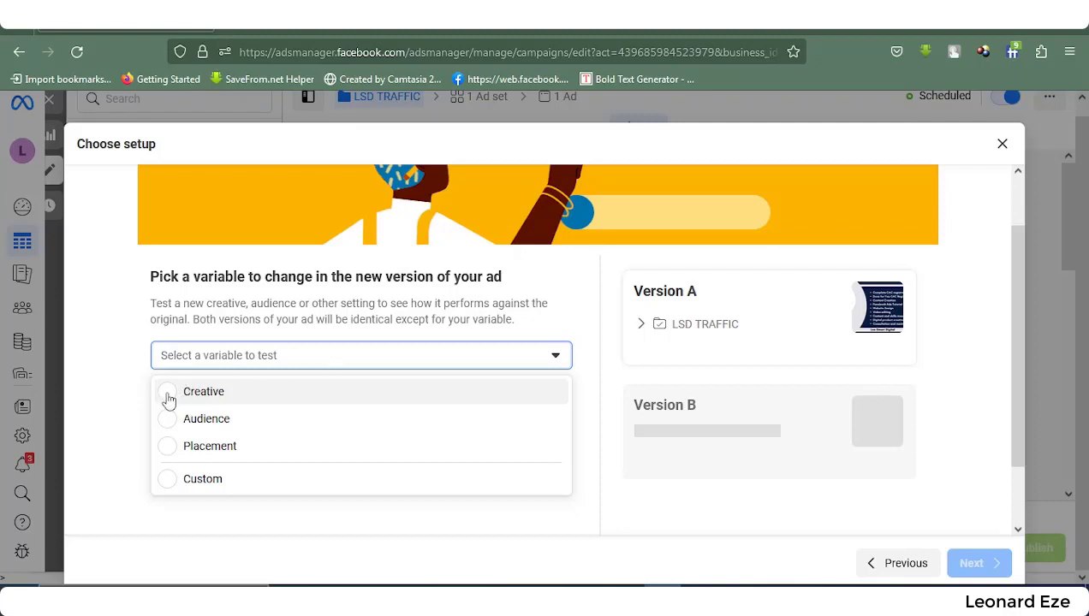
{"action": "left_click", "coordinate": [168, 400]}
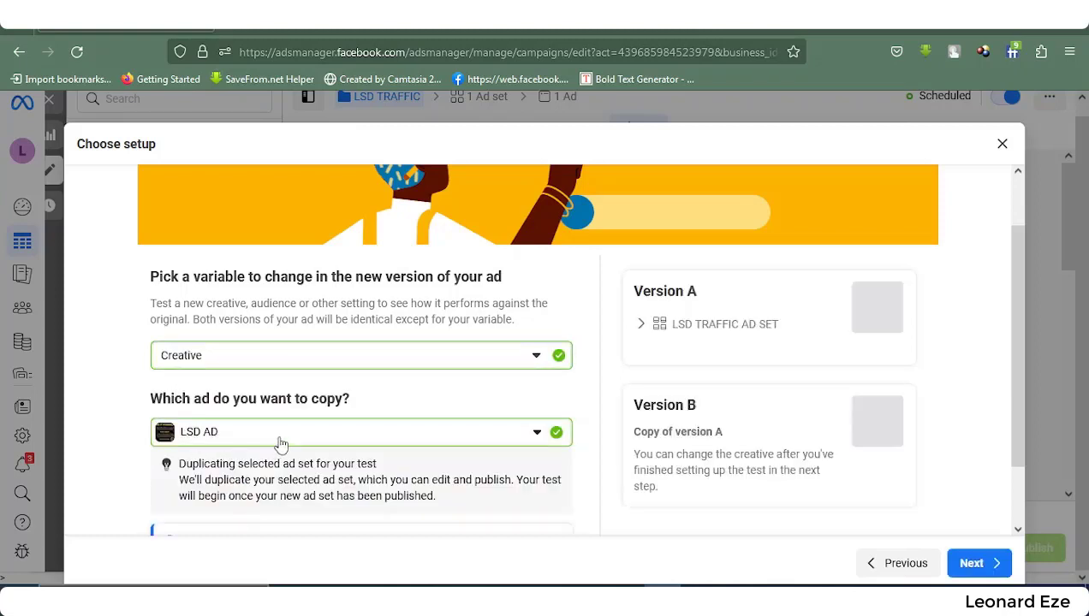
- Choose LSD AD as the ad to copy for Version B and proceed to the test review
{"action": "scroll", "coordinate": [283, 443], "scroll_direction": "down", "scroll_amount": 2}
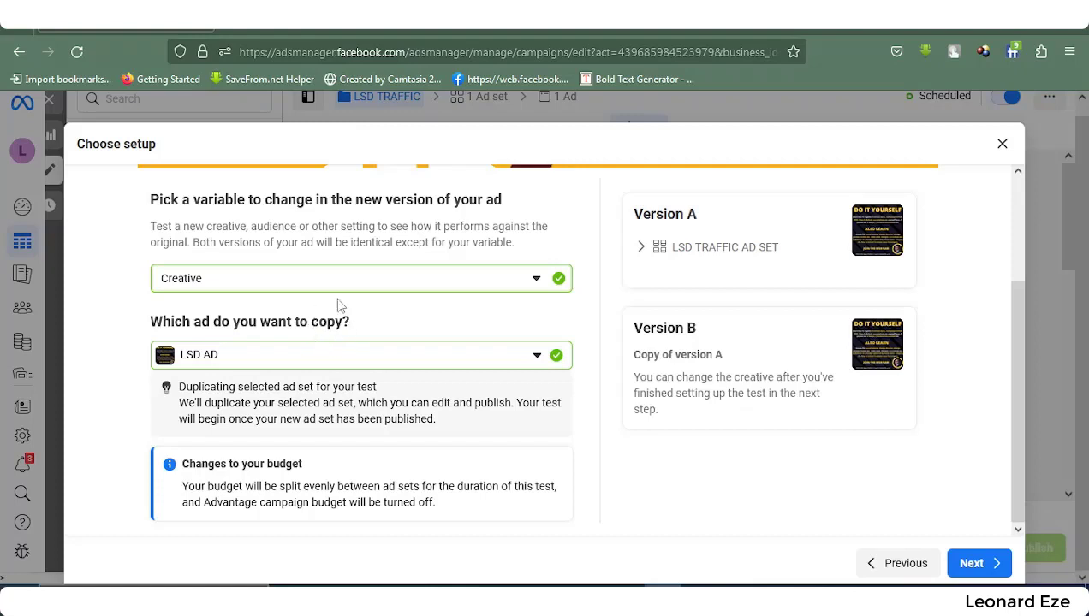
{"action": "left_click", "coordinate": [541, 356]}
{"action": "left_click", "coordinate": [226, 397]}
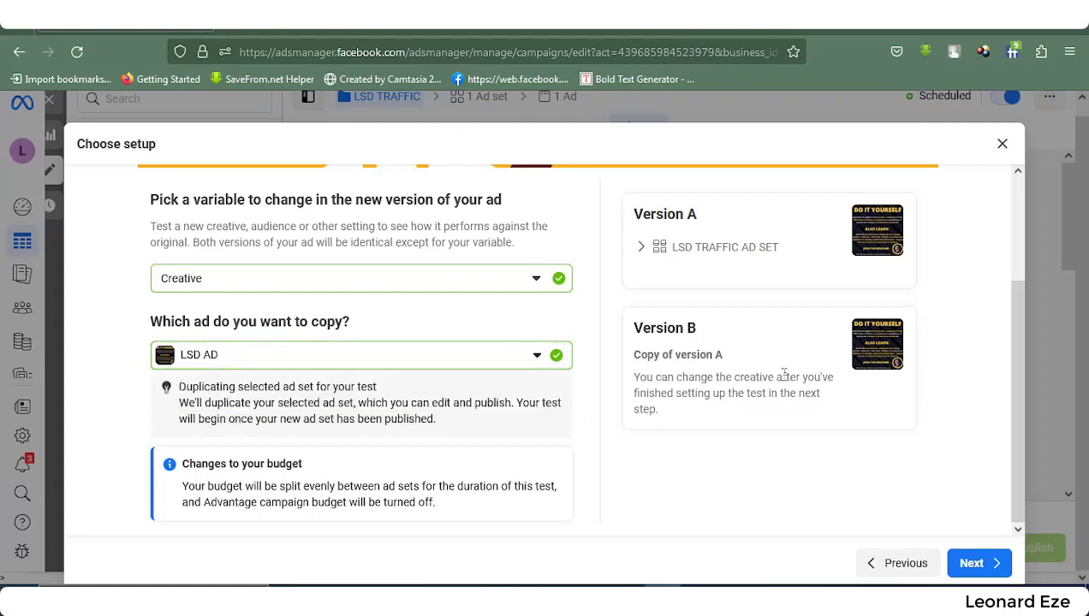
{"action": "left_click", "coordinate": [969, 563]}
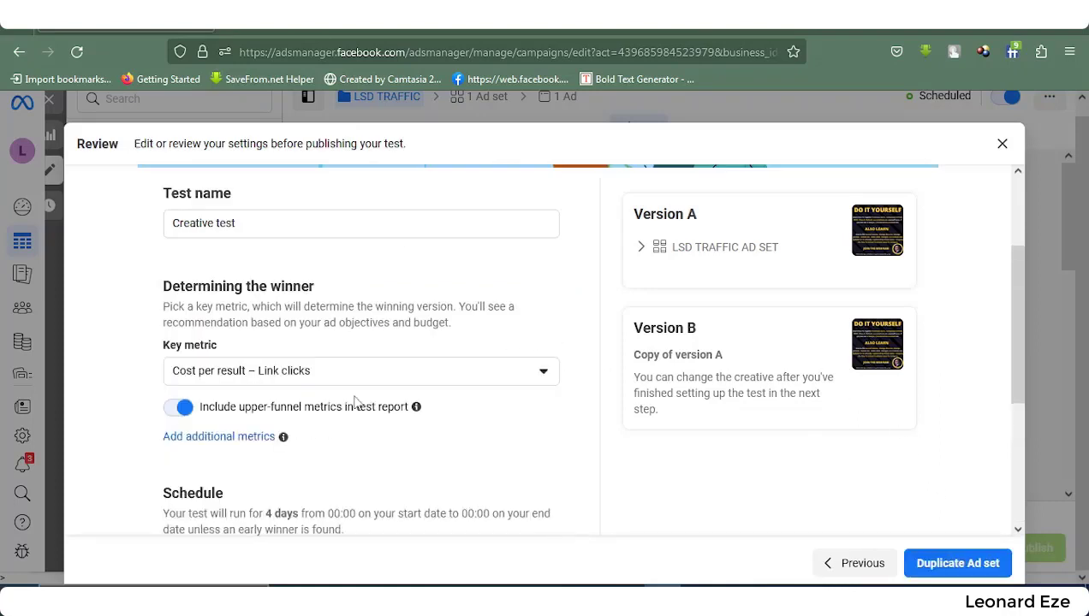
- Rename the A/B test as TRAFFIC COPY
{"action": "left_click", "coordinate": [247, 218]}
{"action": "key", "text": "ctrl+shift+Left"}
{"action": "key", "text": "ctrl+shift+Left"}
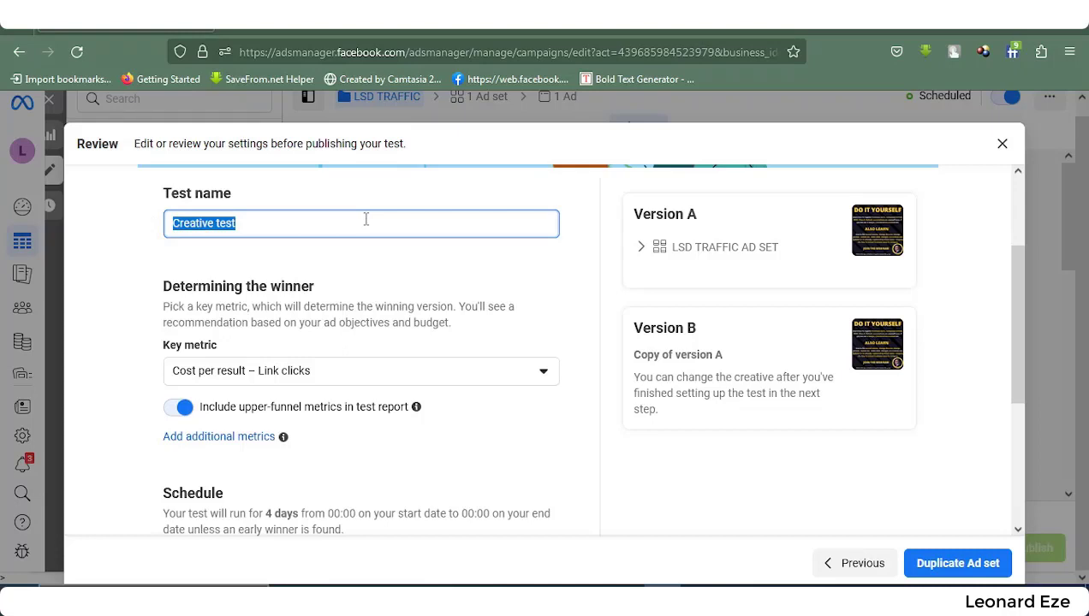
{"action": "type", "text": "Copy t"}
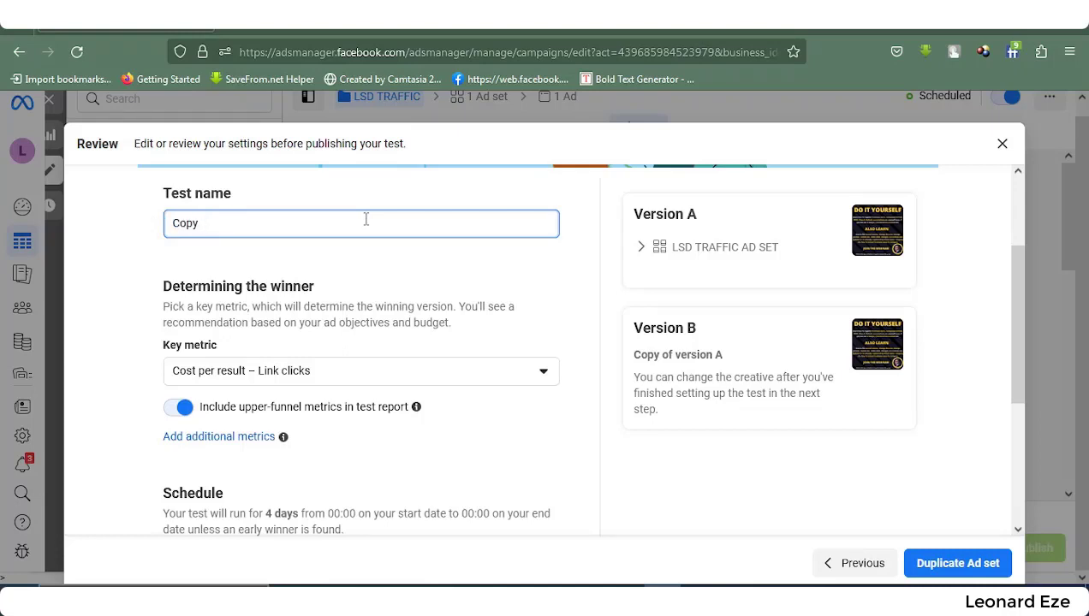
{"action": "key", "text": "BackSpace"}
{"action": "key", "text": "BackSpace"}
{"action": "type", "text": "traffic copy"}
- Examine the key metric options for determining the winner, keeping Cost per result – Link clicks
{"action": "scroll", "coordinate": [342, 256], "scroll_direction": "down", "scroll_amount": 2}
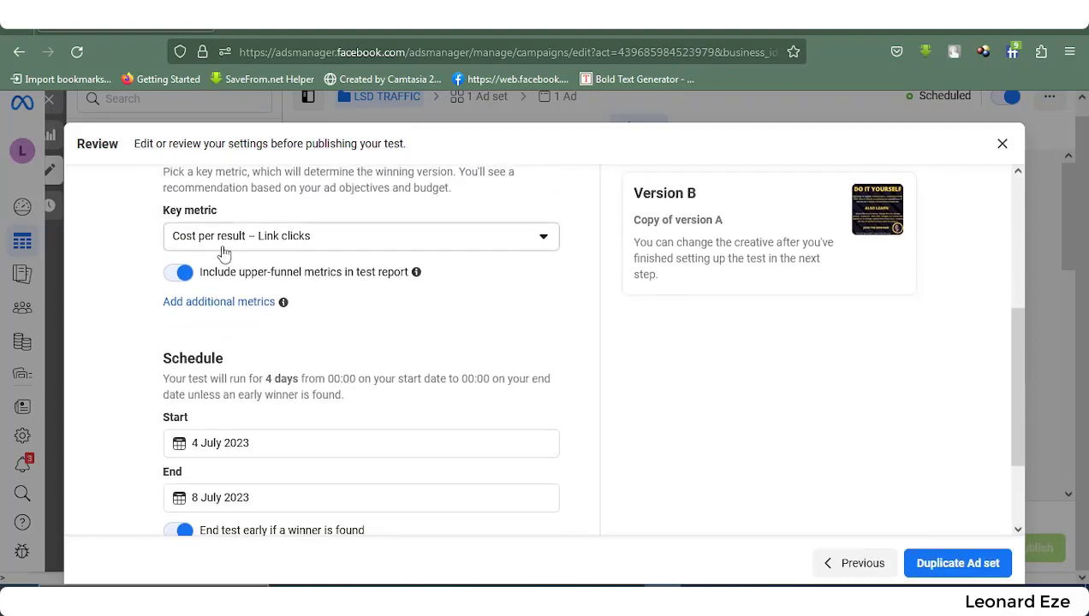
{"action": "left_click", "coordinate": [293, 243]}
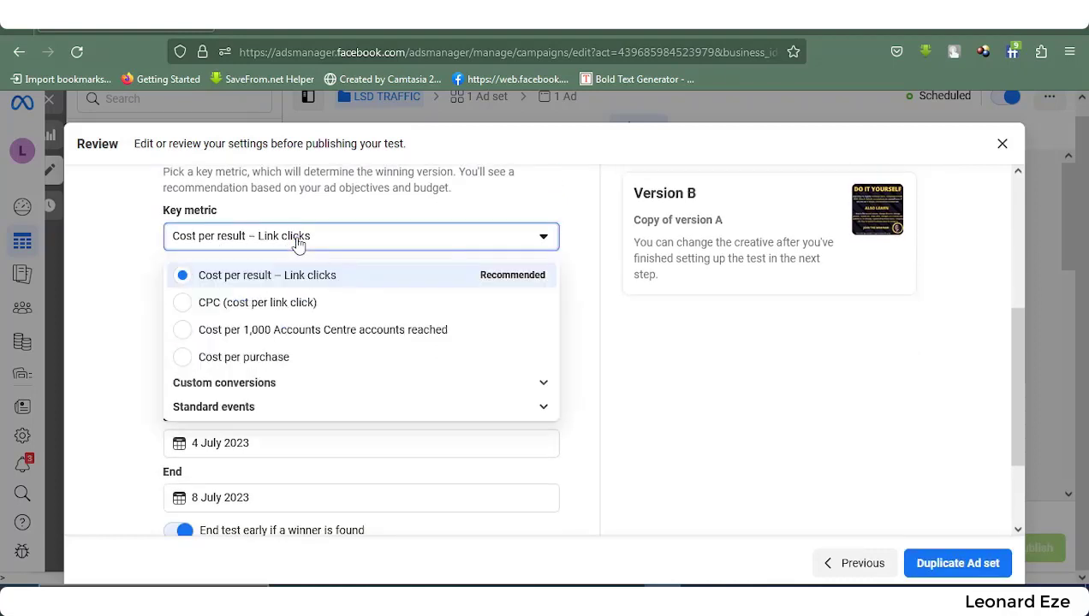
{"action": "left_click", "coordinate": [298, 245]}
{"action": "left_click", "coordinate": [325, 240]}
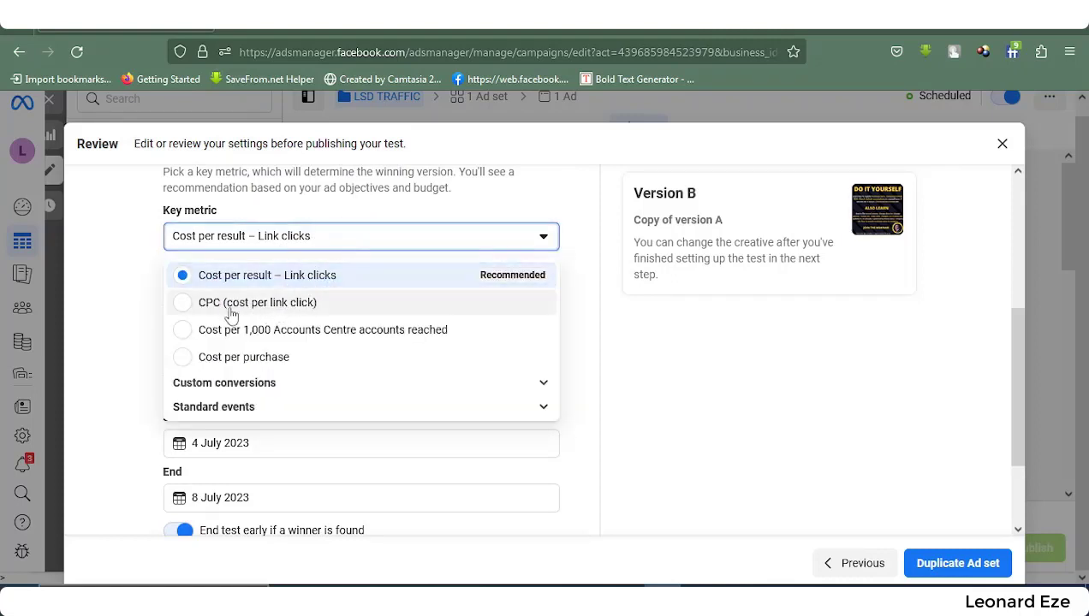
{"action": "left_click", "coordinate": [333, 245]}
- Schedule the test from 3 July 2023 to 5 July 2023 and duplicate the ad set
{"action": "scroll", "coordinate": [250, 347], "scroll_direction": "down", "scroll_amount": 2}
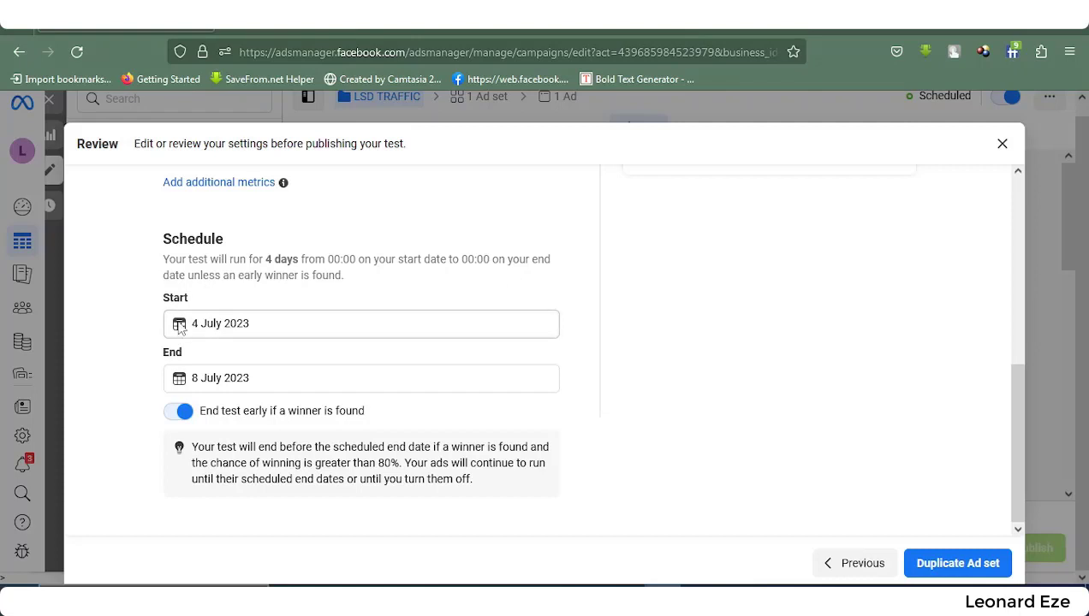
{"action": "left_click", "coordinate": [211, 325]}
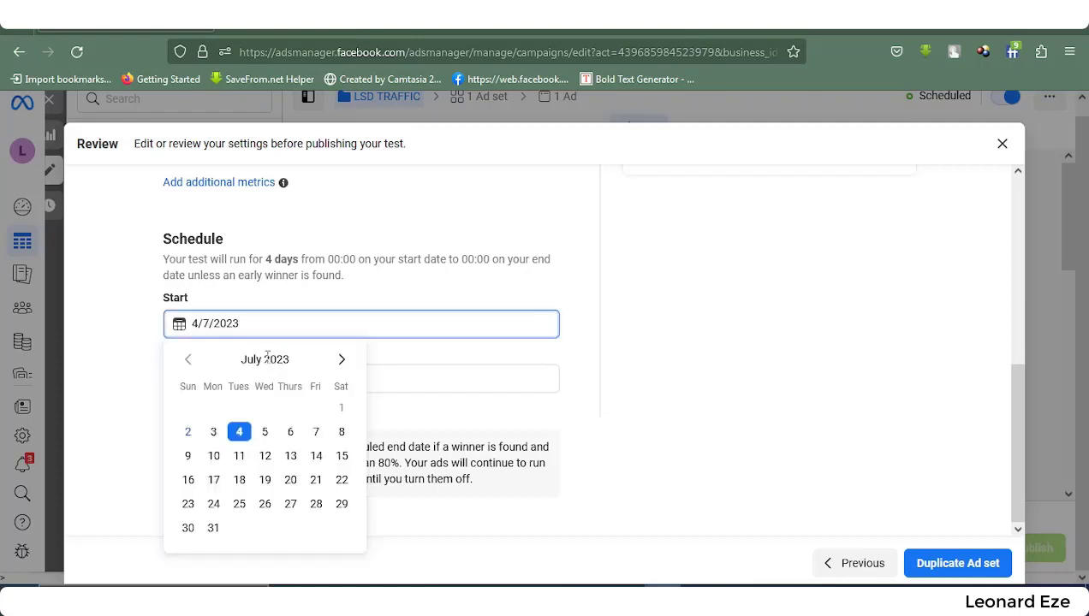
{"action": "left_click", "coordinate": [214, 433]}
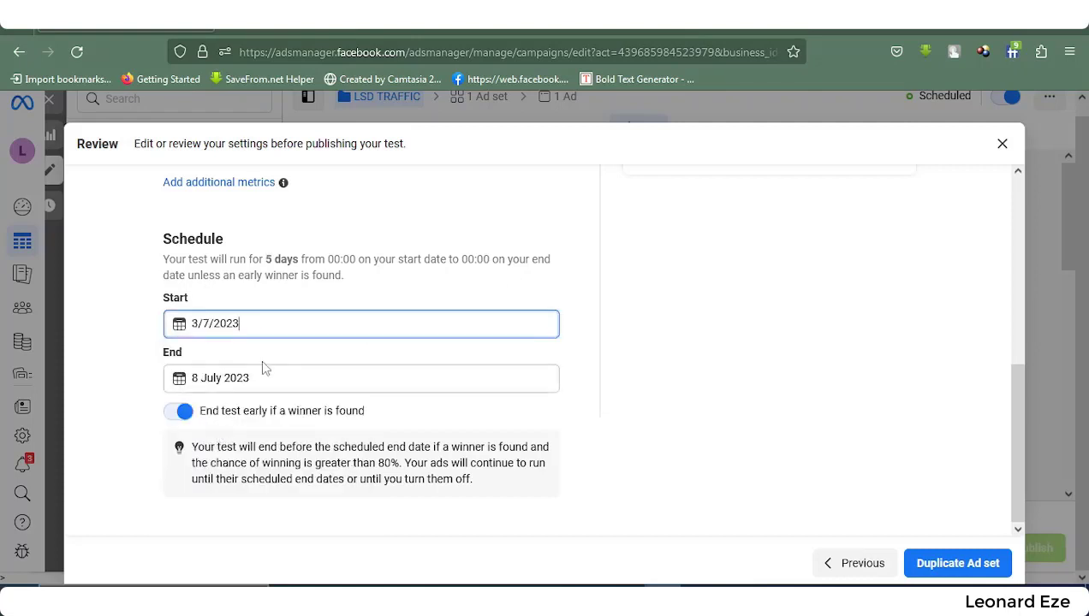
{"action": "left_click", "coordinate": [178, 384]}
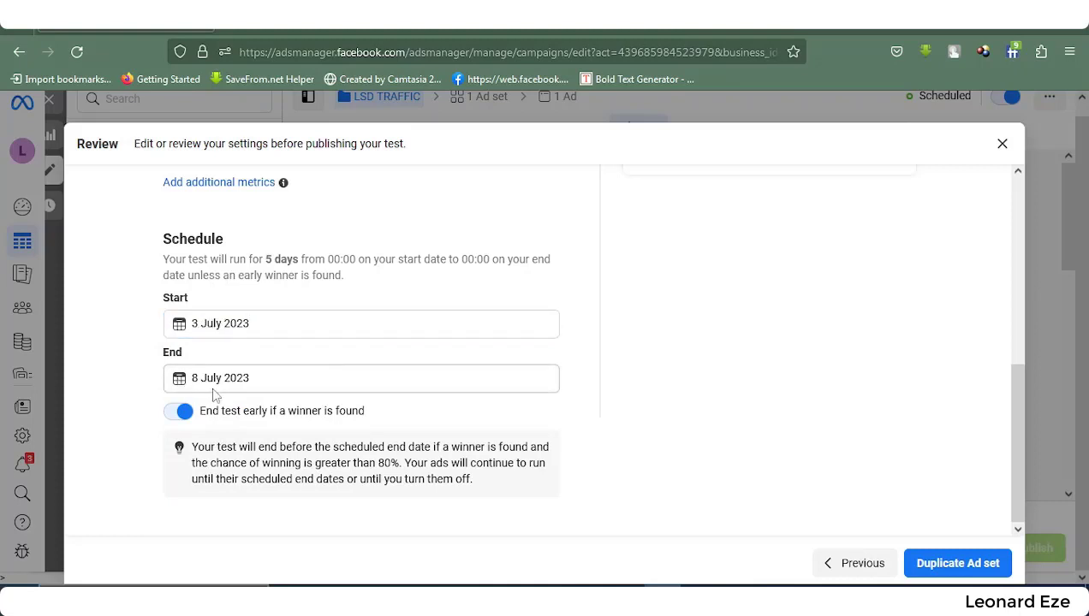
{"action": "left_click", "coordinate": [208, 378]}
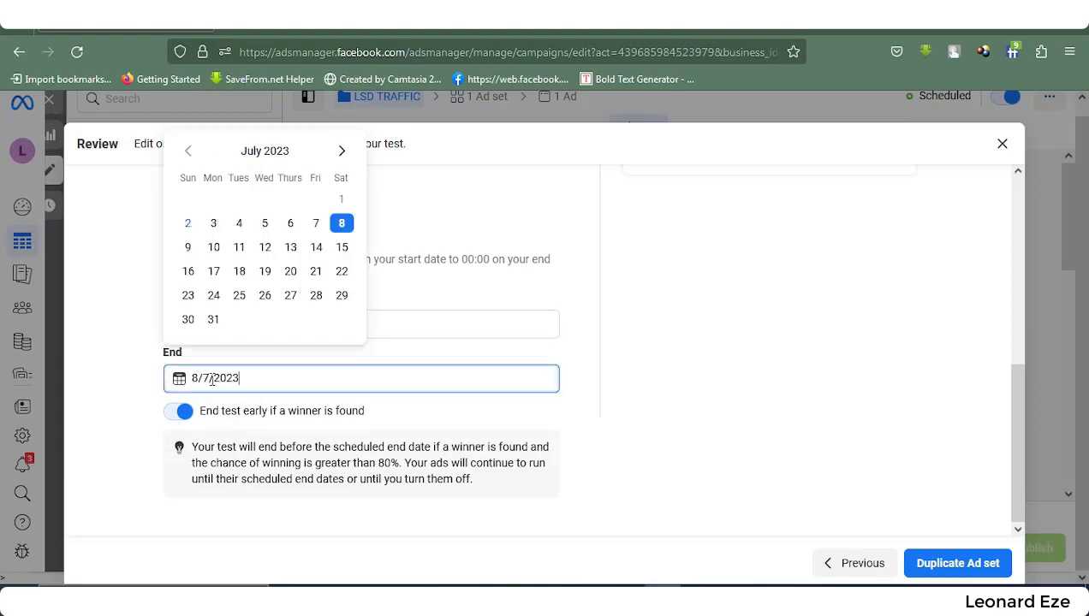
{"action": "left_click", "coordinate": [266, 227]}
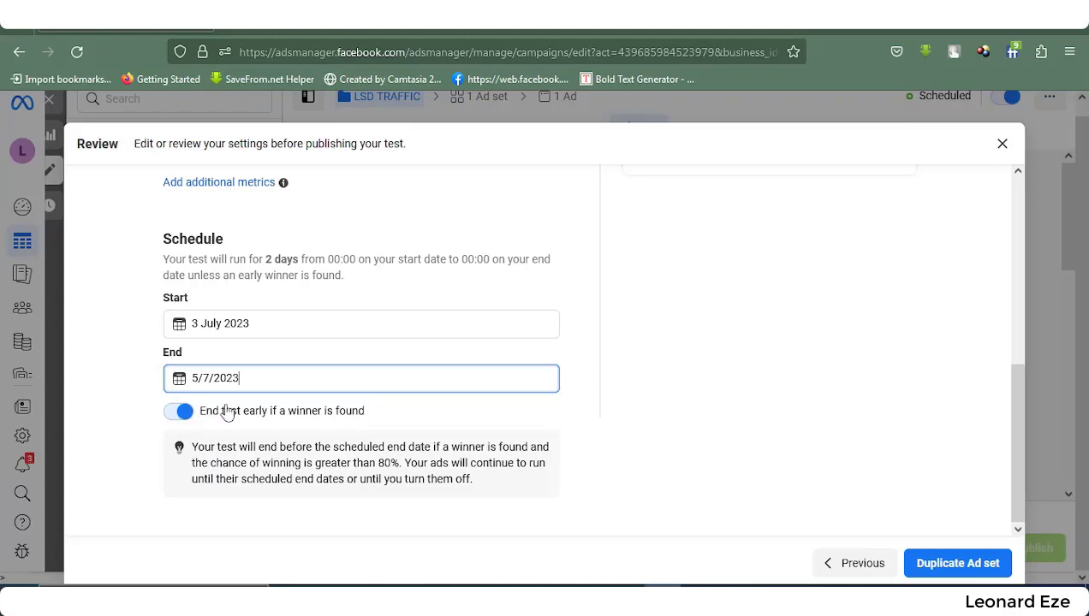
{"action": "left_click", "coordinate": [950, 565]}
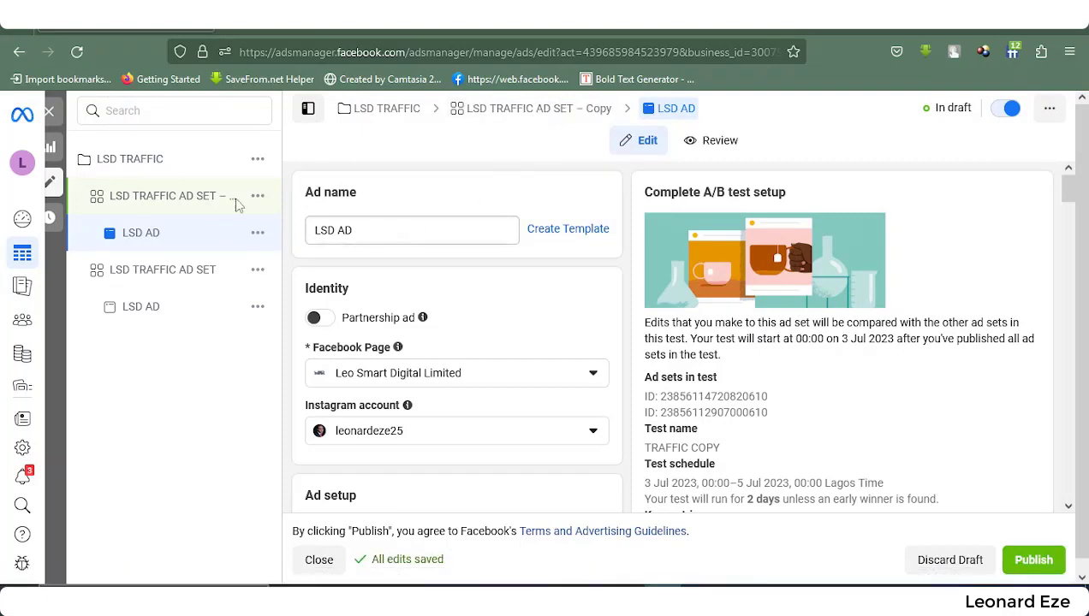
- Open LSD AD within LSD TRAFFIC AD SET – Copy and go to its ad creative settings
{"action": "left_click", "coordinate": [150, 196]}
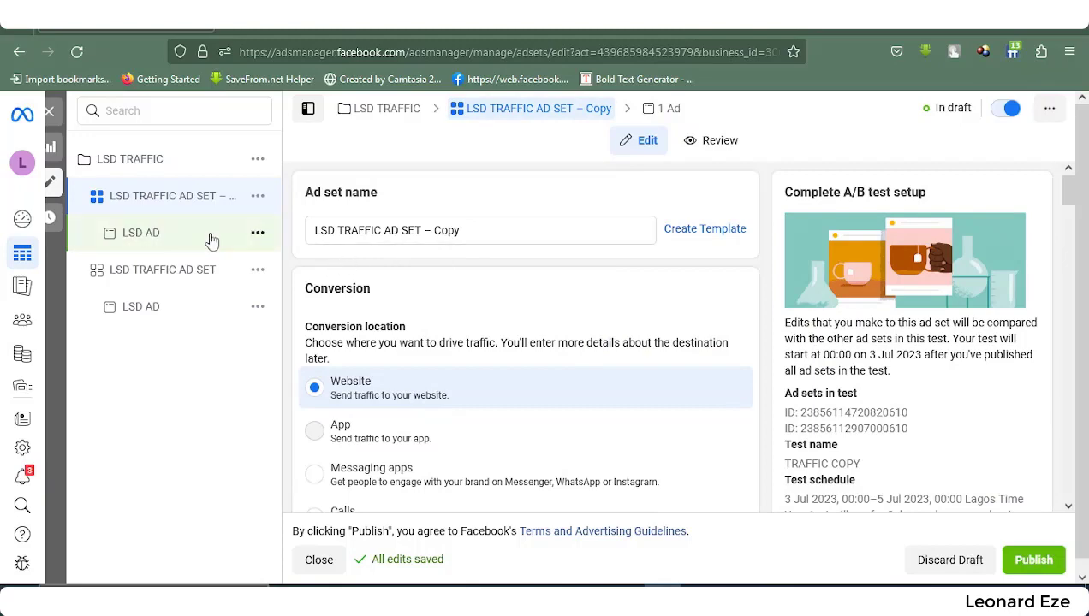
{"action": "left_click", "coordinate": [165, 239]}
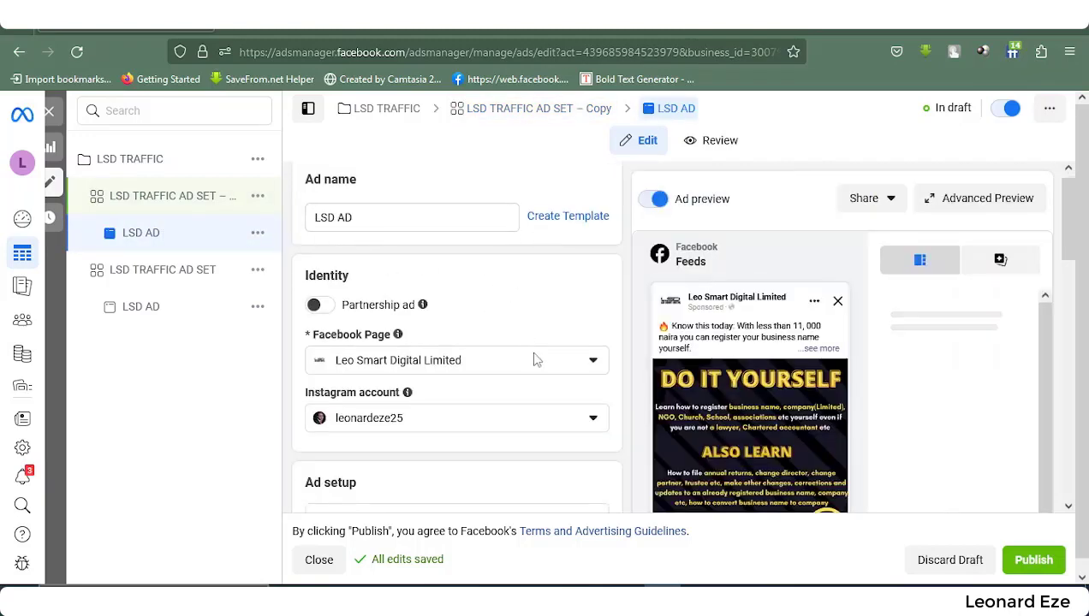
{"action": "scroll", "coordinate": [534, 357], "scroll_direction": "down", "scroll_amount": 2}
{"action": "scroll", "coordinate": [783, 437], "scroll_direction": "down", "scroll_amount": 5}
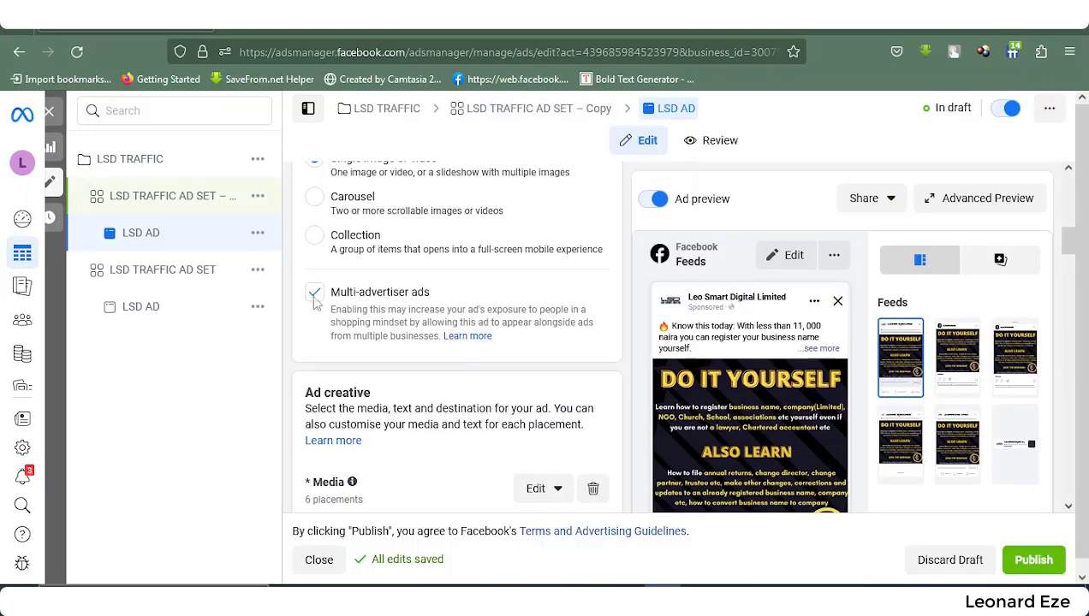
{"action": "scroll", "coordinate": [376, 333], "scroll_direction": "down", "scroll_amount": 3}
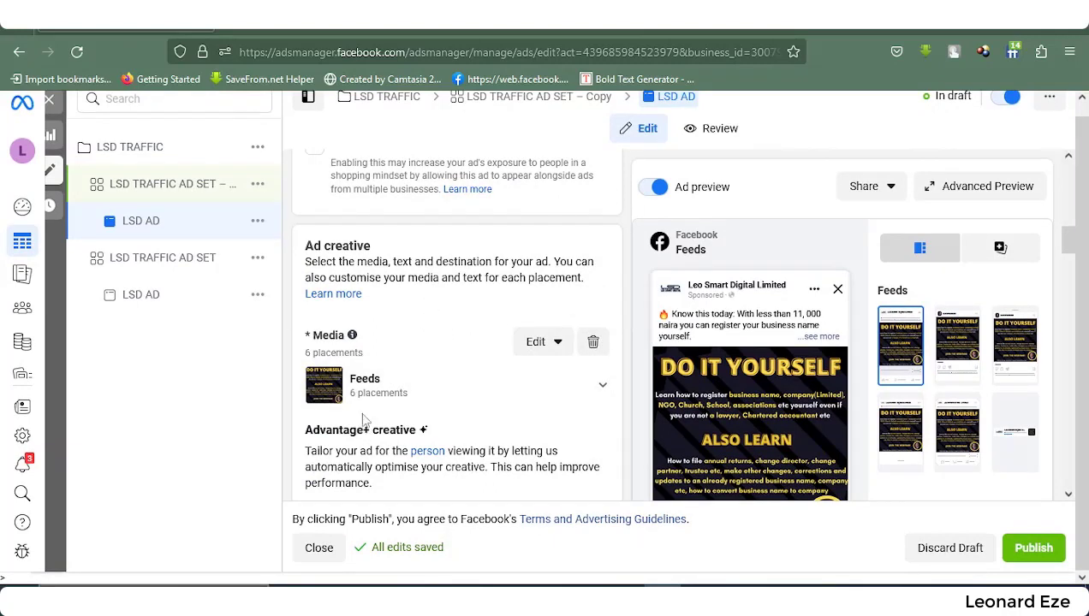
- Replace the duplicated LSD AD's image with 4.png from the account images, keeping the original crop and Advantage+ optimisations
{"action": "left_click", "coordinate": [551, 351]}
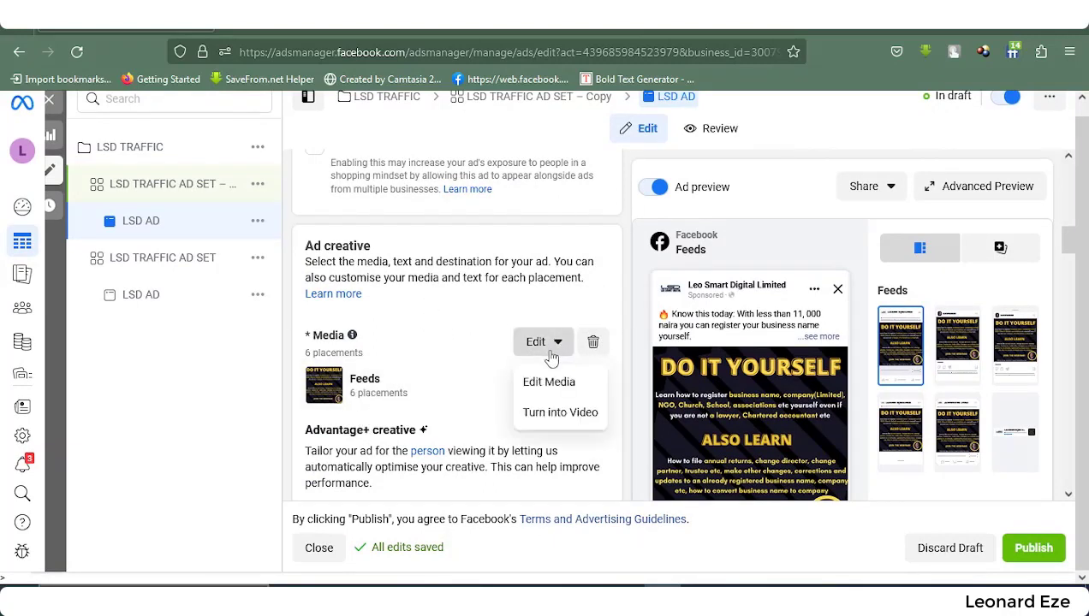
{"action": "left_click", "coordinate": [593, 343]}
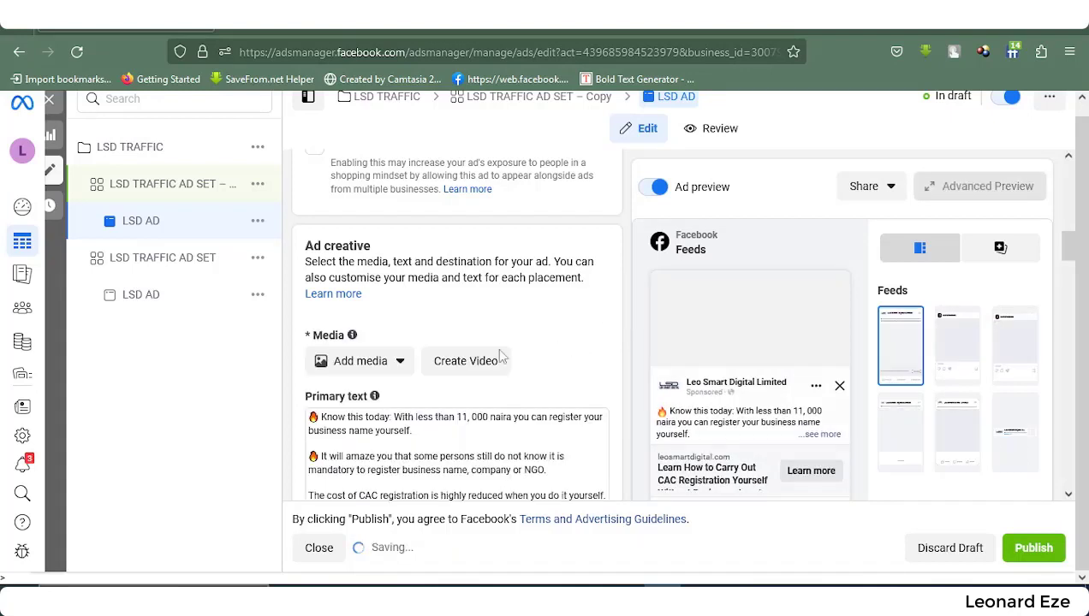
{"action": "left_click", "coordinate": [381, 366]}
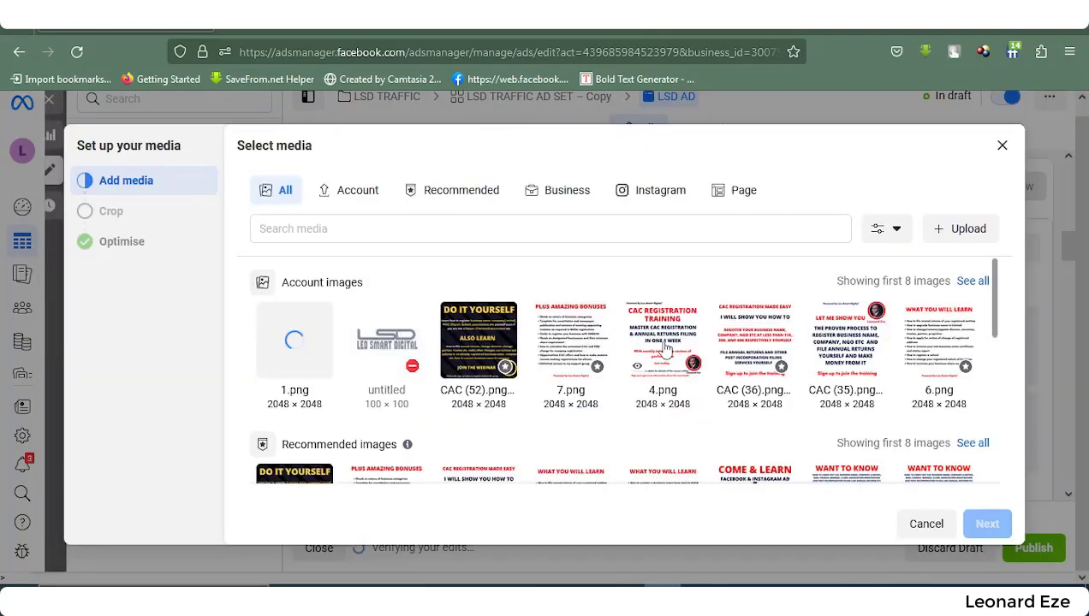
{"action": "left_click", "coordinate": [665, 346]}
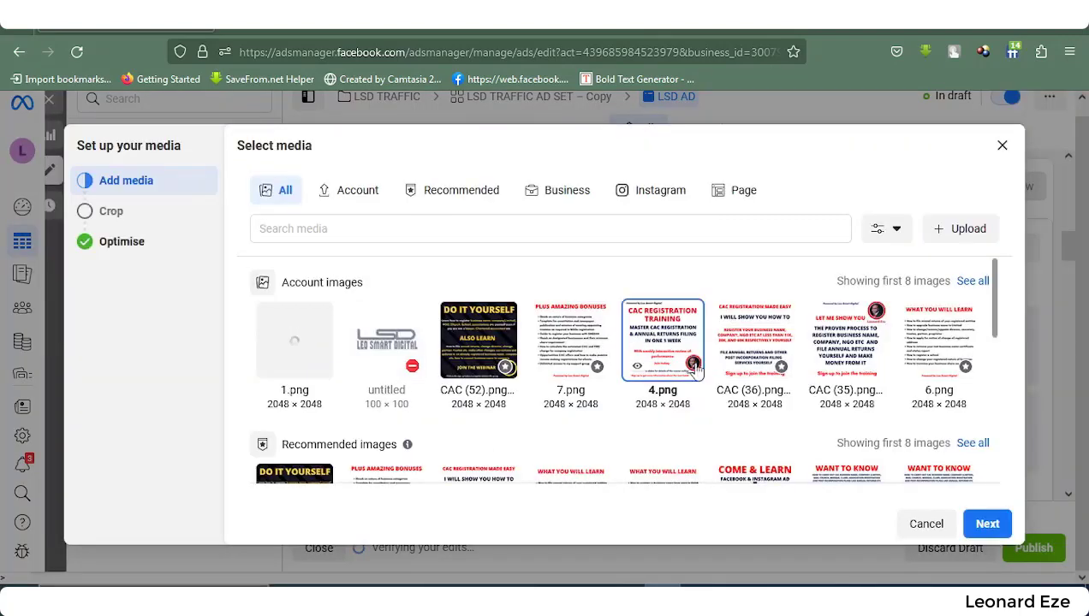
{"action": "left_click", "coordinate": [987, 524]}
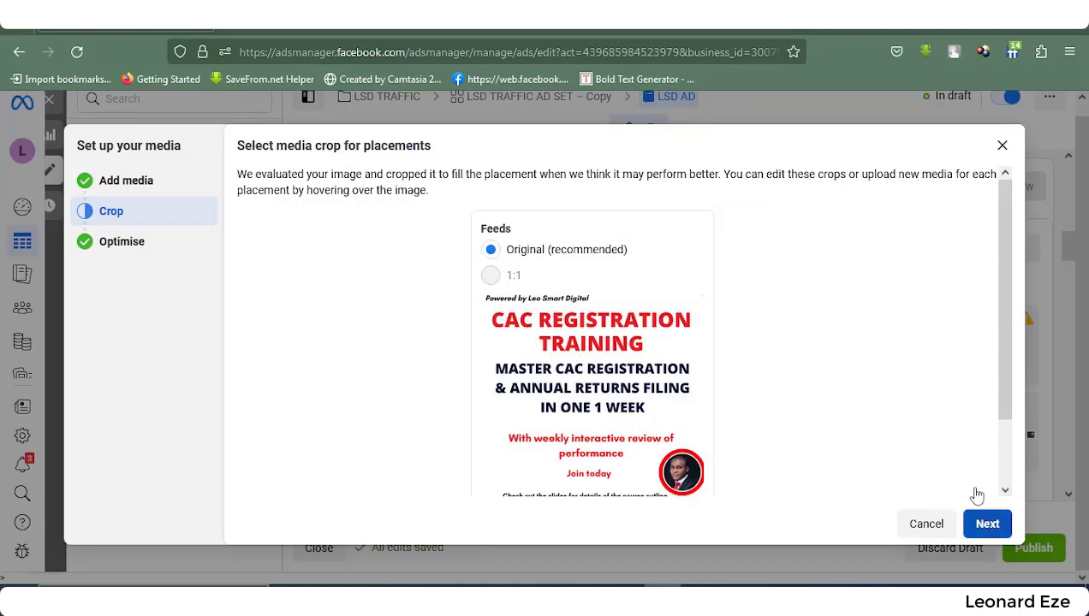
{"action": "left_click", "coordinate": [986, 525]}
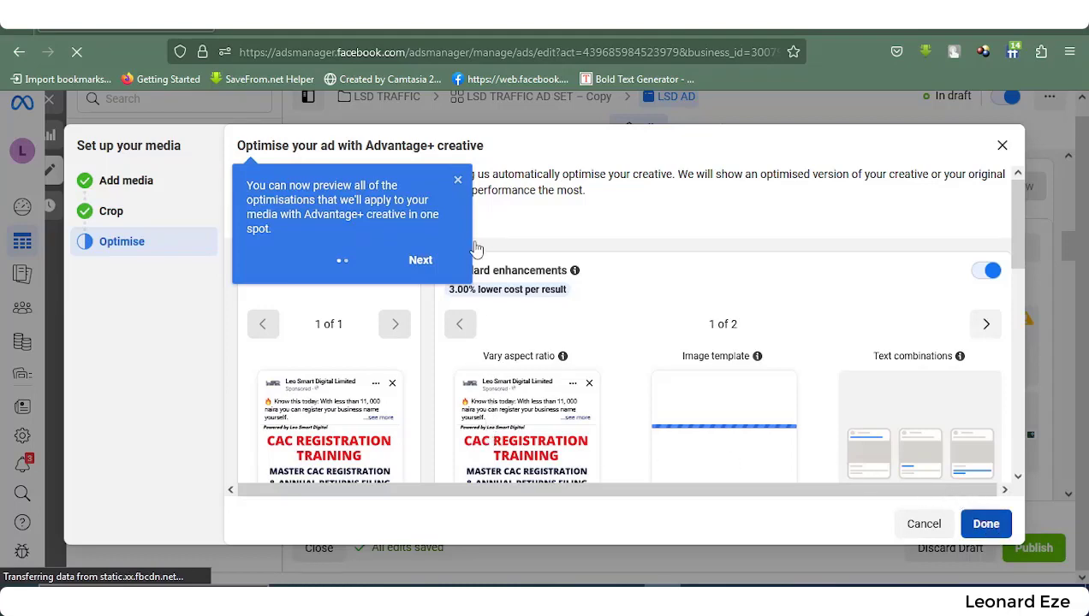
{"action": "left_click", "coordinate": [458, 184]}
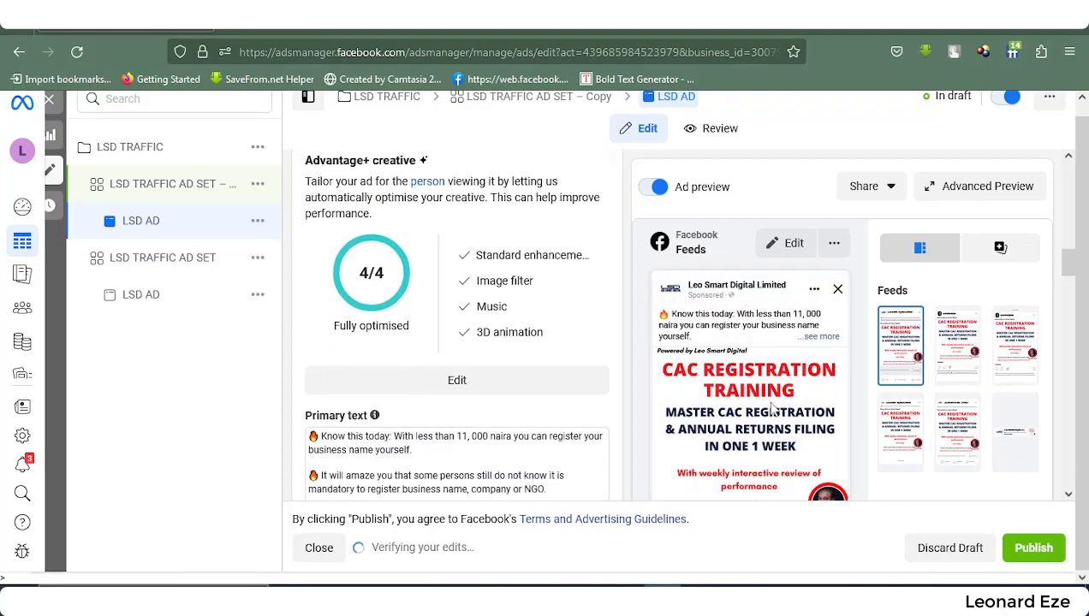
- Review the rest of the duplicated ad's settings and publish the A/B test
{"action": "scroll", "coordinate": [758, 417], "scroll_direction": "down", "scroll_amount": 6}
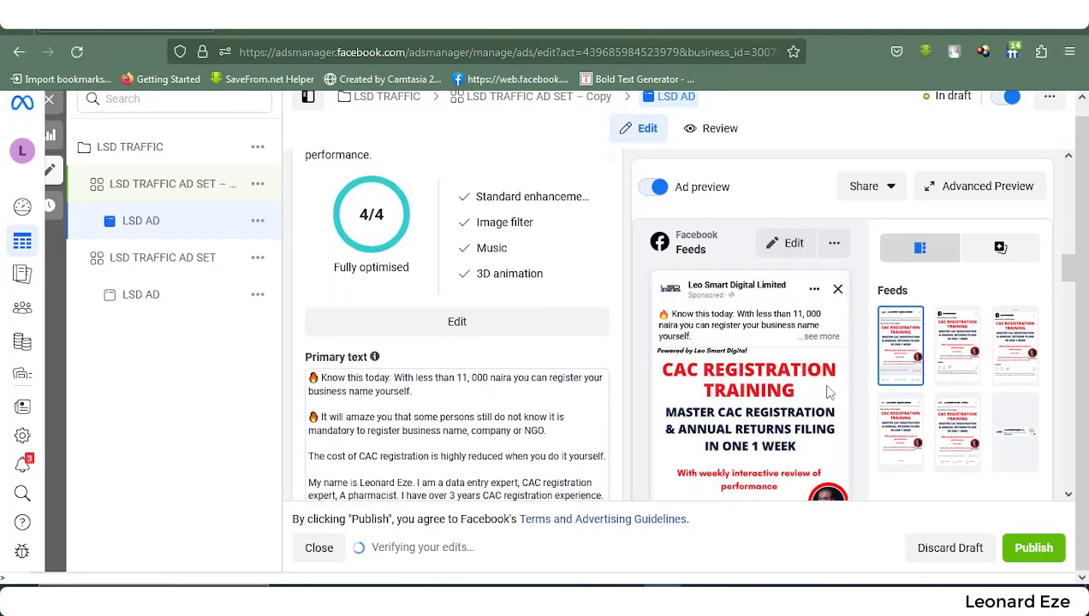
{"action": "scroll", "coordinate": [858, 354], "scroll_direction": "down", "scroll_amount": 7}
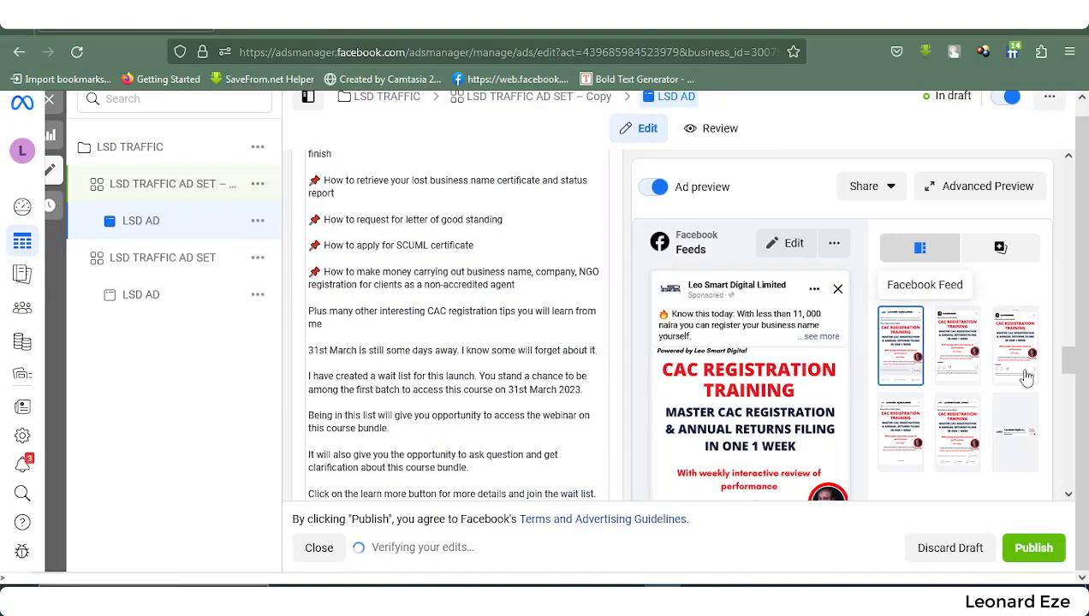
{"action": "left_click_drag", "start_coordinate": [1071, 366], "coordinate": [1075, 418]}
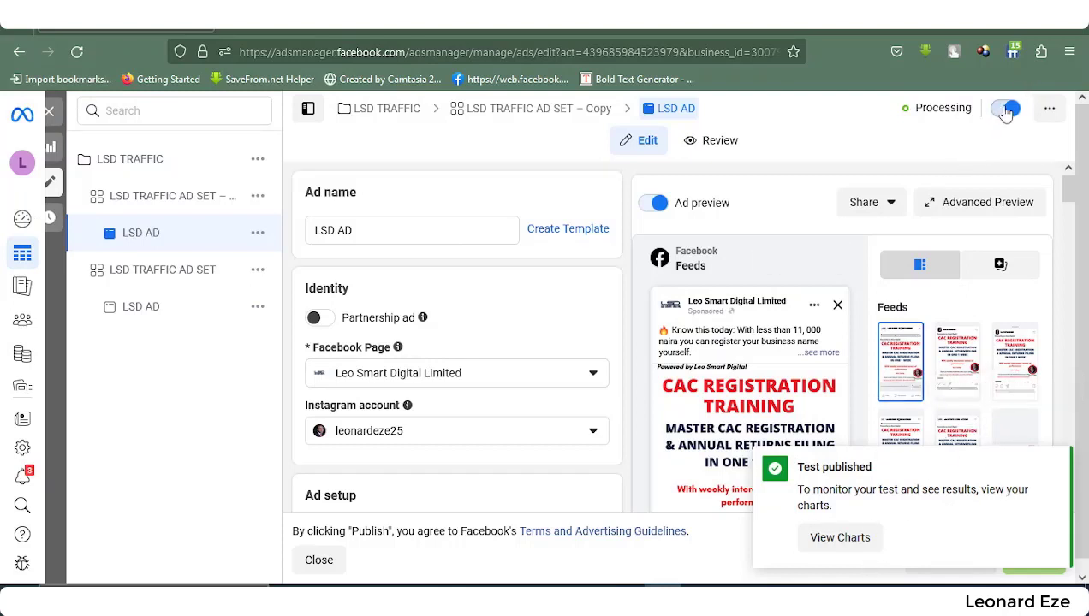
- Open the LSD TRAFFIC campaign level and return to the Ads Manager account overview
{"action": "left_click", "coordinate": [361, 109]}
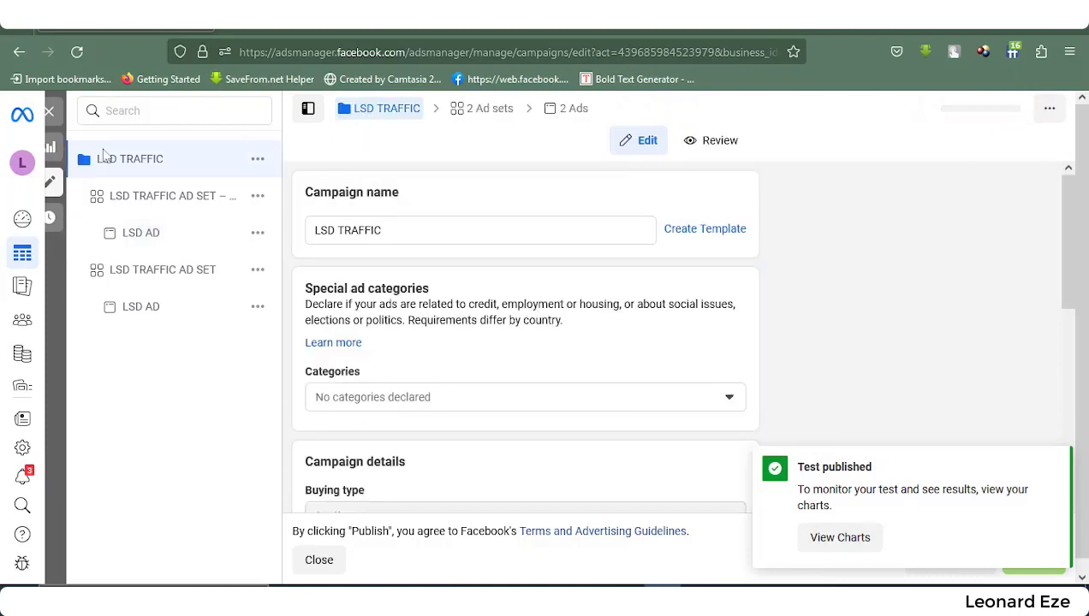
{"action": "mouse_move", "coordinate": [22, 221]}
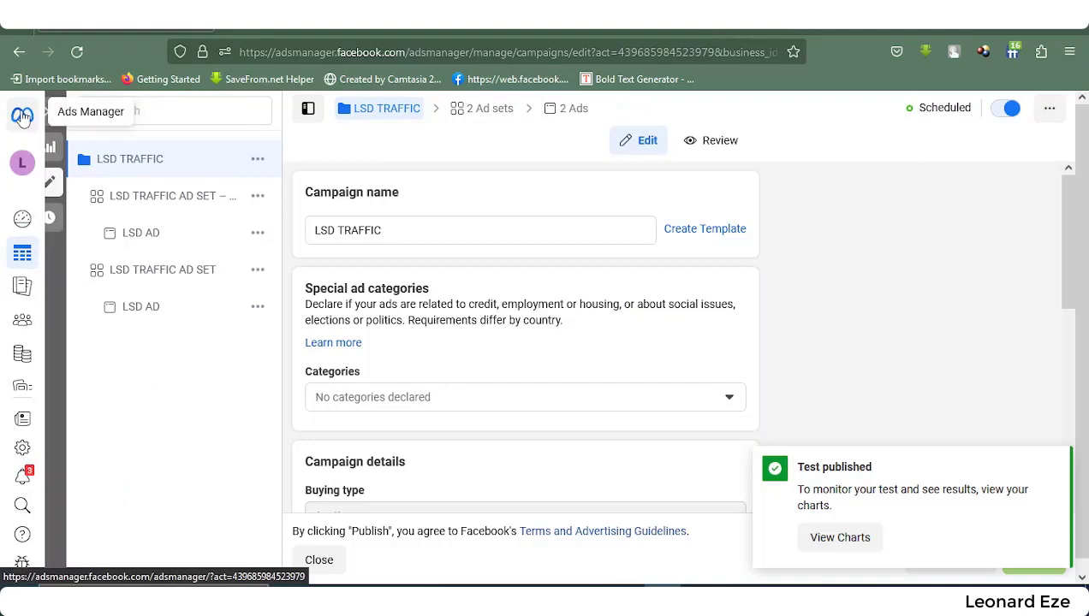
{"action": "left_click", "coordinate": [24, 118]}
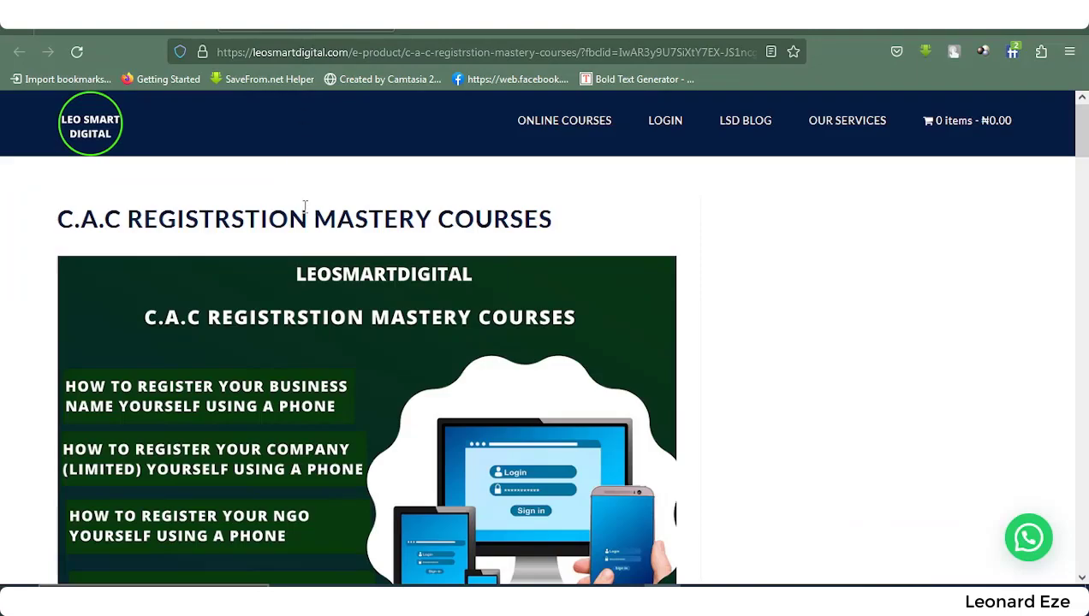
- Examine the C.A.C registration mastery courses landing page, including its benefits, bonuses and purchase section
{"action": "scroll", "coordinate": [306, 203], "scroll_direction": "down", "scroll_amount": 10}
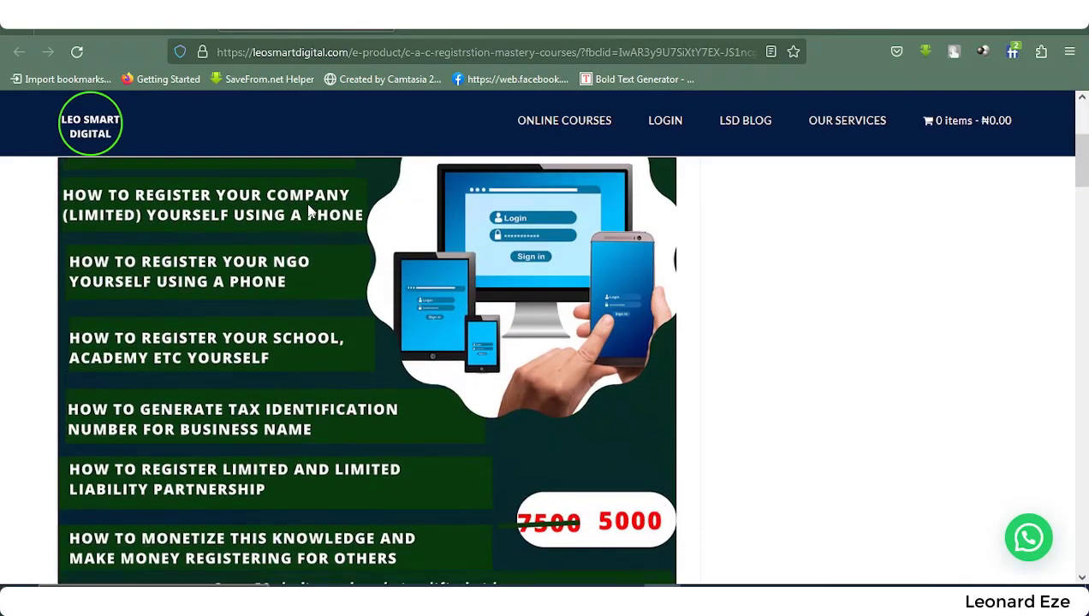
{"action": "scroll", "coordinate": [364, 485], "scroll_direction": "down", "scroll_amount": 15}
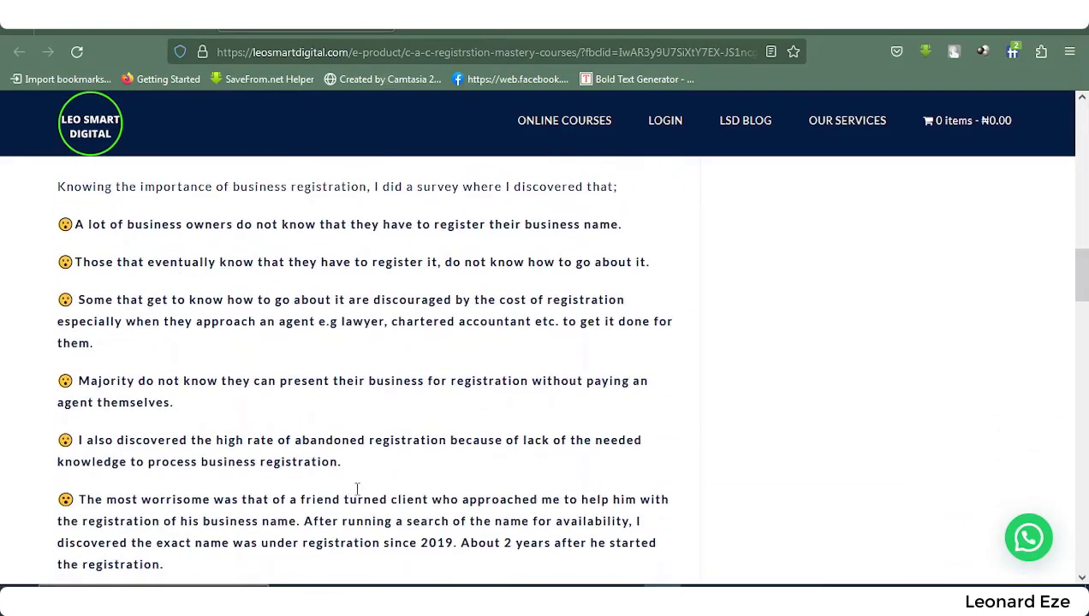
{"action": "scroll", "coordinate": [363, 485], "scroll_direction": "down", "scroll_amount": 15}
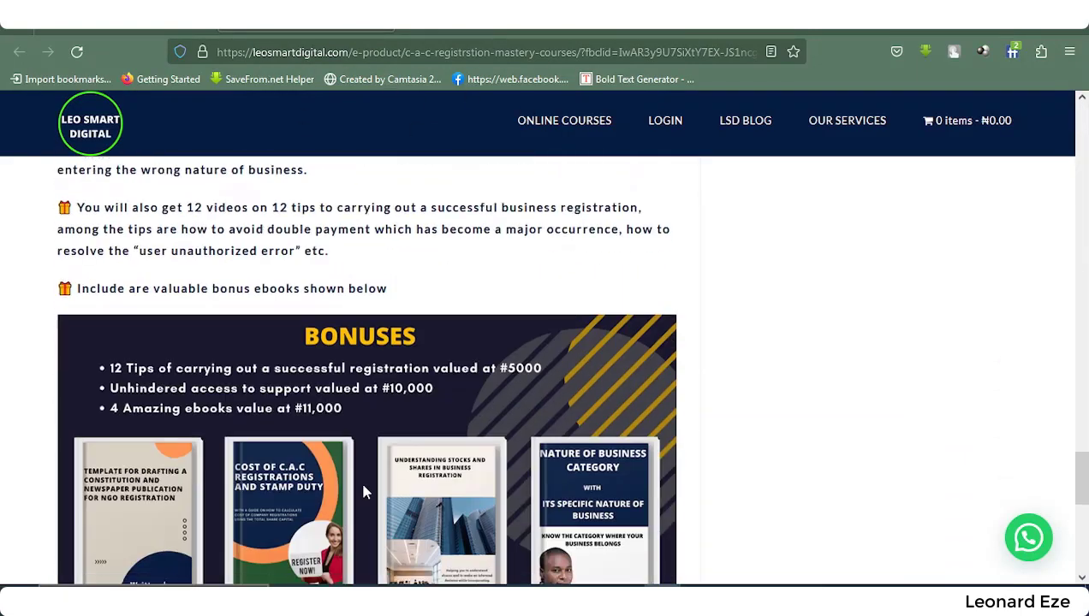
{"action": "scroll", "coordinate": [363, 491], "scroll_direction": "up", "scroll_amount": 5}
{"action": "scroll", "coordinate": [364, 490], "scroll_direction": "down", "scroll_amount": 3}
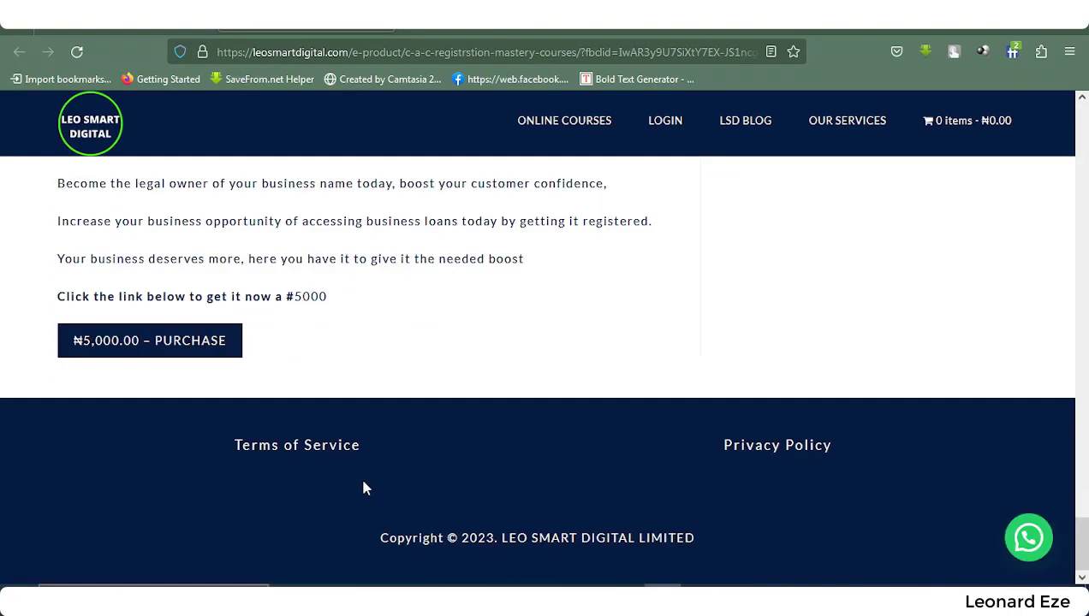
{"action": "scroll", "coordinate": [359, 337], "scroll_direction": "up", "scroll_amount": 4}
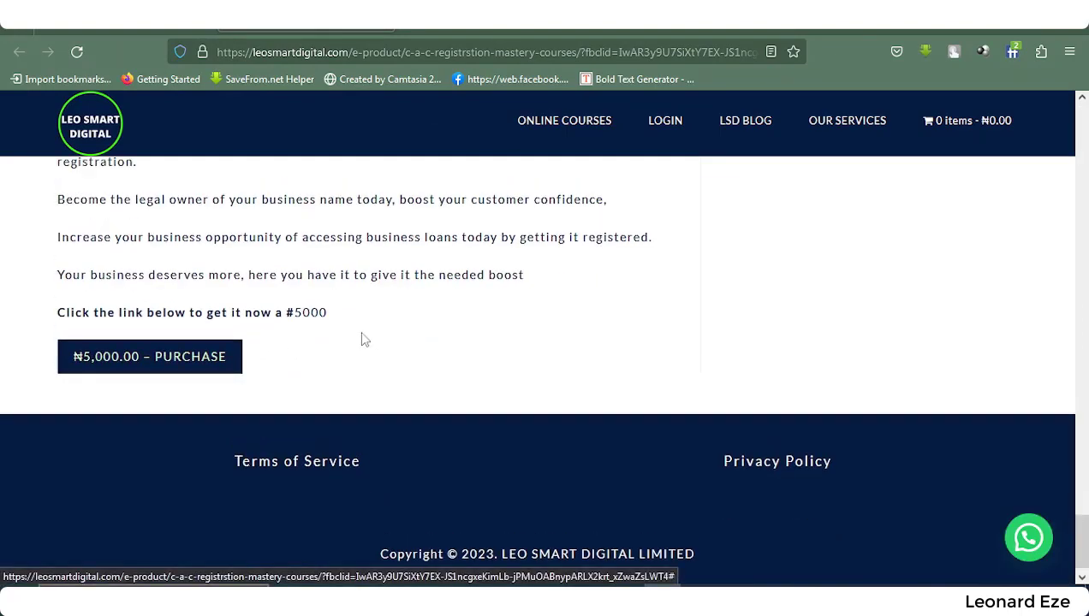
{"action": "left_click", "coordinate": [115, 30]}
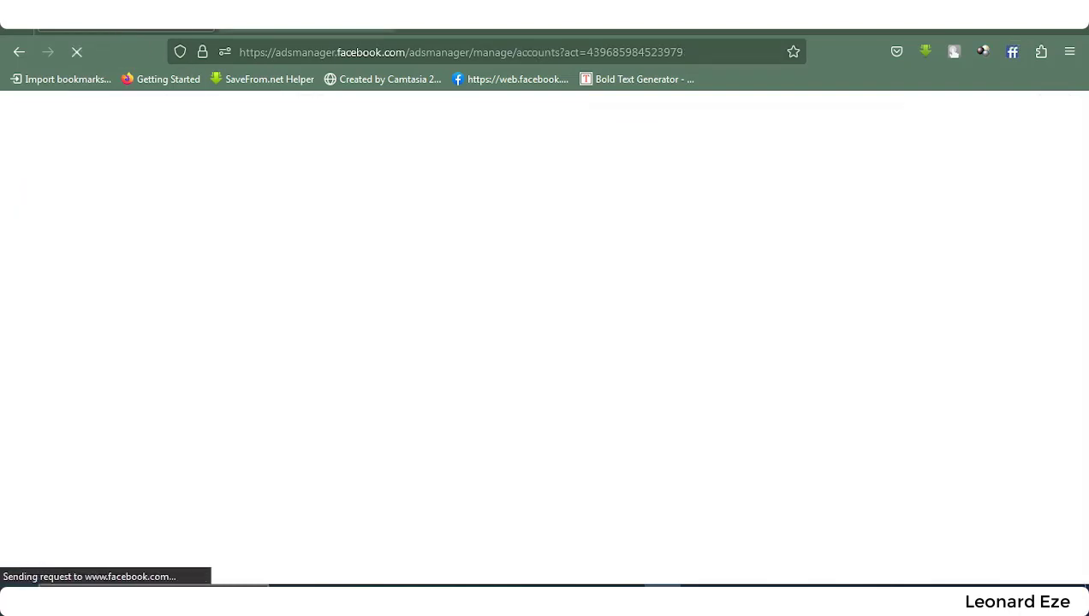
{"action": "left_click", "coordinate": [257, 27]}
{"action": "scroll", "coordinate": [287, 384], "scroll_direction": "down", "scroll_amount": 3}
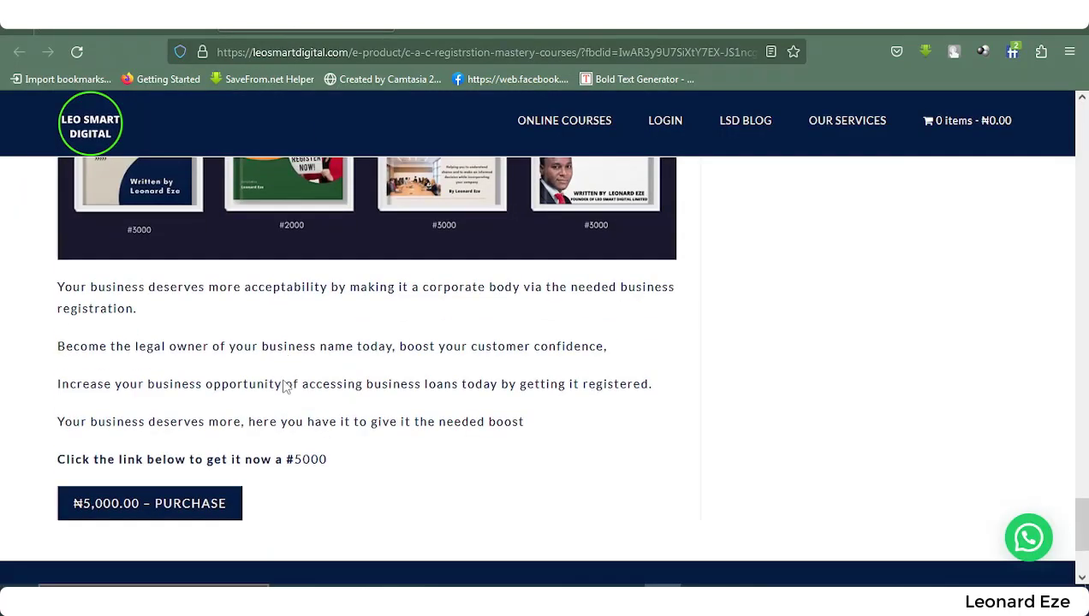
{"action": "scroll", "coordinate": [292, 384], "scroll_direction": "up", "scroll_amount": 3}
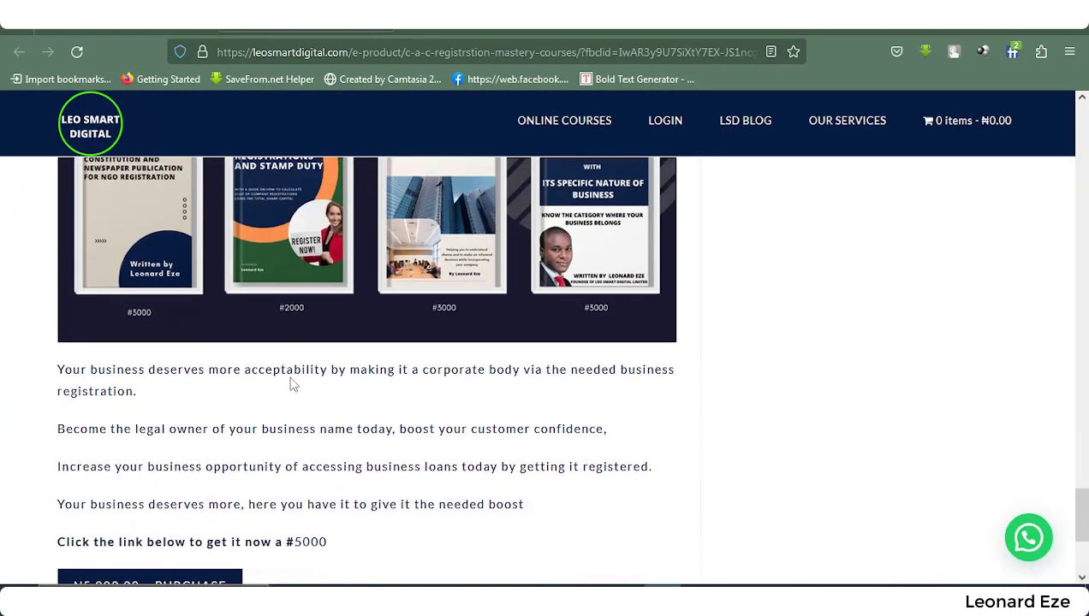
{"action": "scroll", "coordinate": [291, 384], "scroll_direction": "up", "scroll_amount": 3}
{"action": "scroll", "coordinate": [295, 383], "scroll_direction": "up", "scroll_amount": 3}
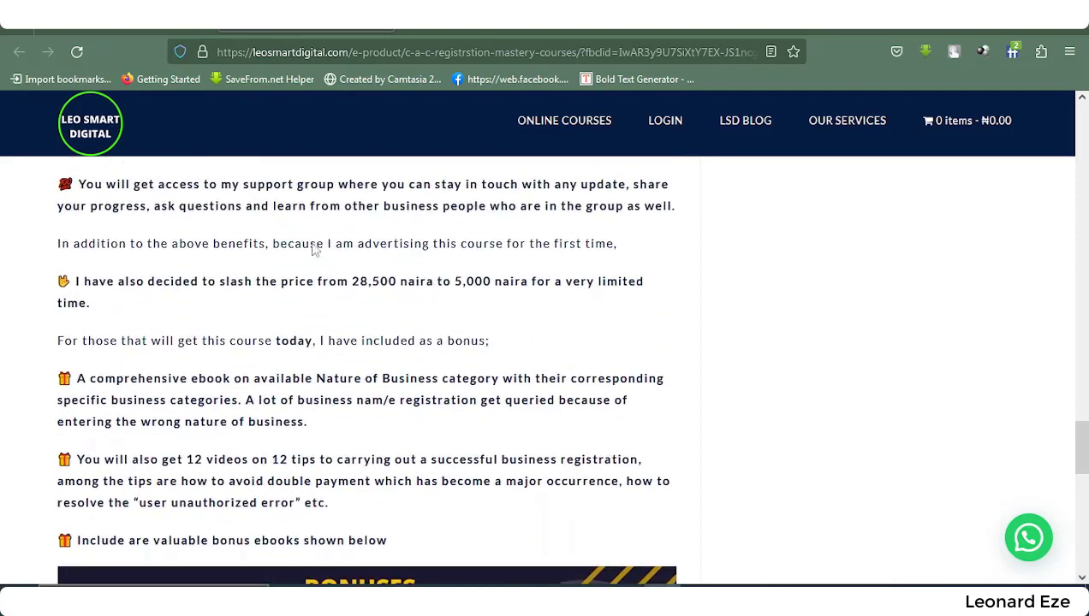
- Switch back to Ads Manager and check the delivery status of the LSD TRAFFIC campaign, its ad sets and both LSD ADs
{"action": "left_click", "coordinate": [127, 15]}
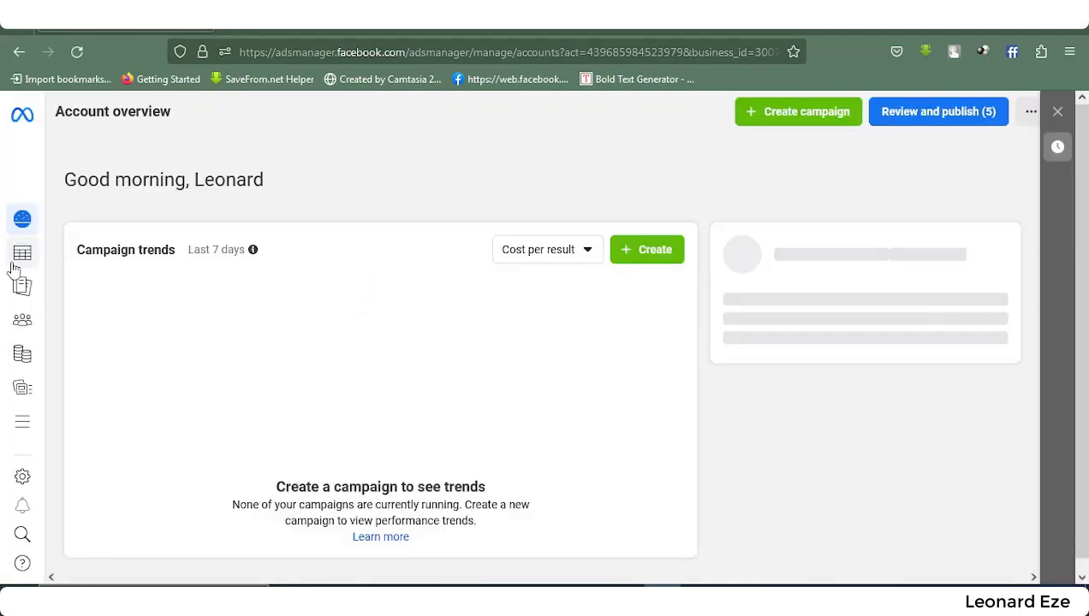
{"action": "left_click", "coordinate": [22, 255]}
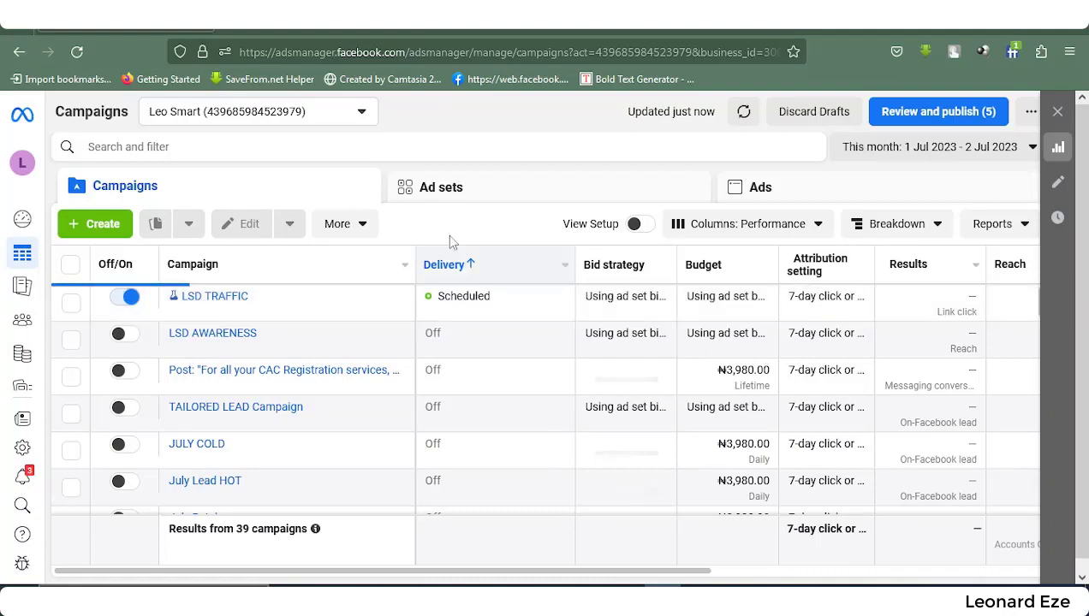
{"action": "left_click", "coordinate": [435, 193]}
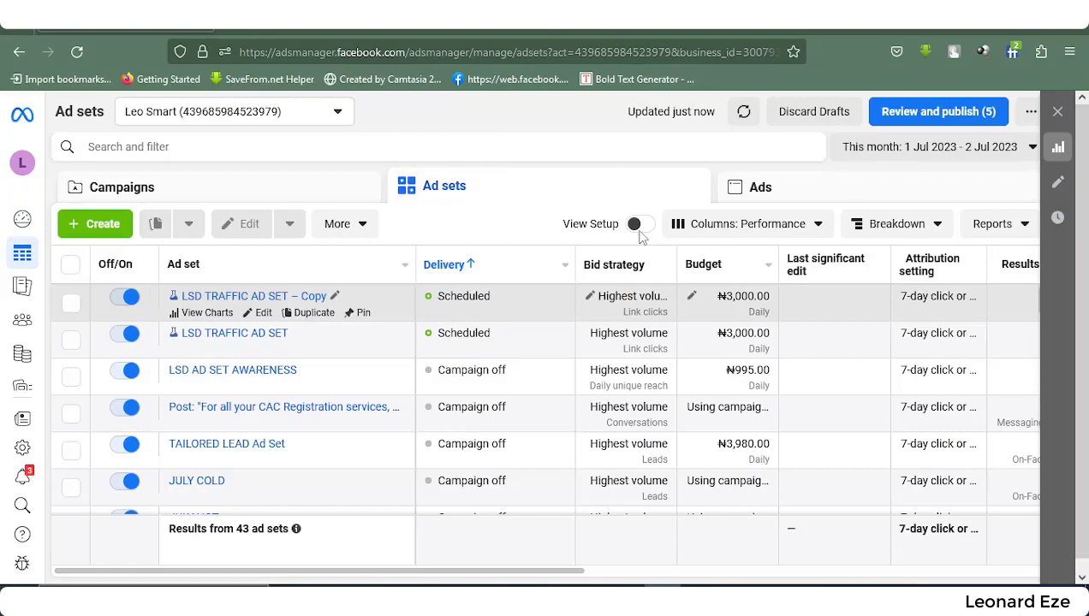
{"action": "left_click", "coordinate": [750, 194]}
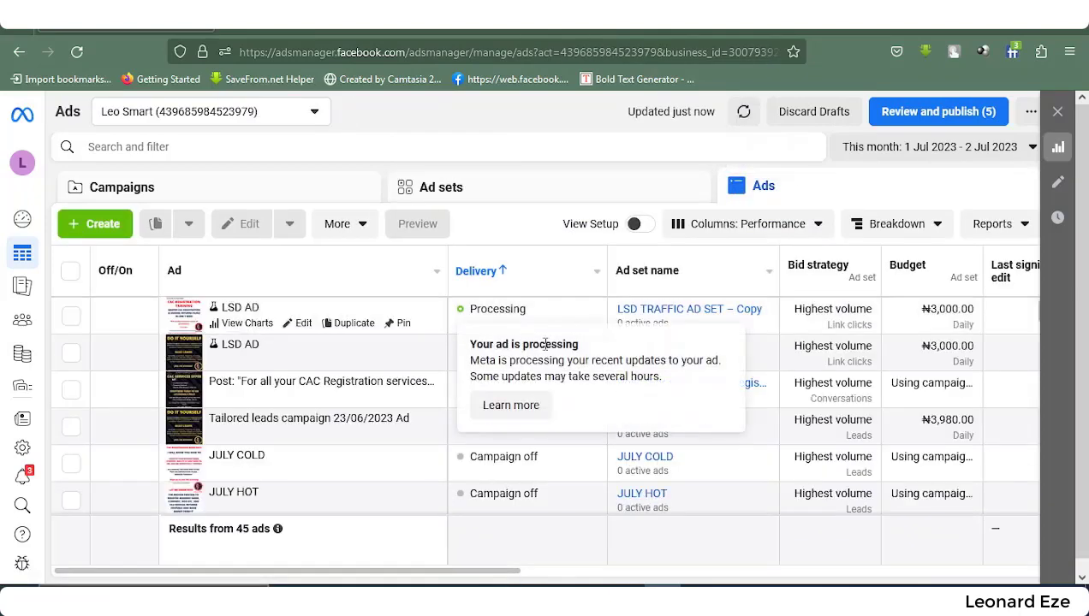
{"action": "mouse_move", "coordinate": [459, 321]}
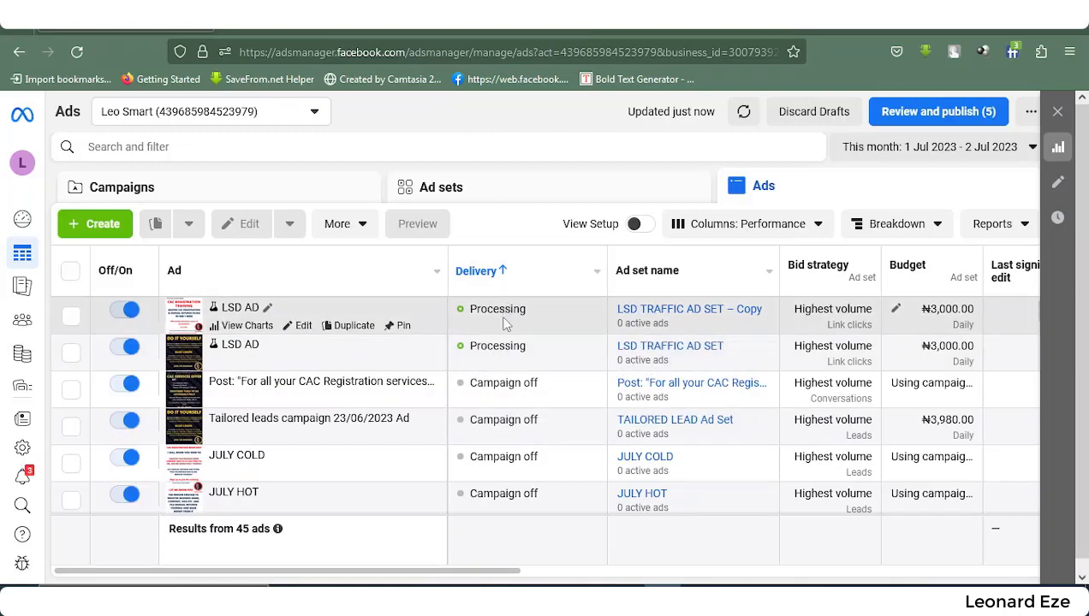
{"action": "mouse_move", "coordinate": [517, 310]}
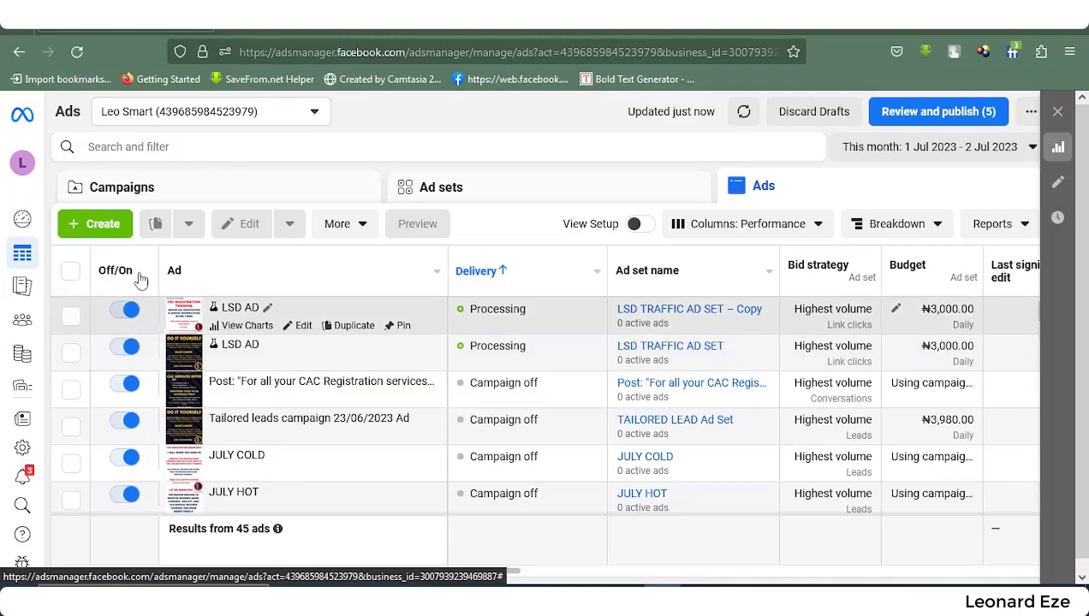
- Create a new campaign with the Traffic objective and continue to its ad set settings with the A/B test off
{"action": "left_click", "coordinate": [118, 190]}
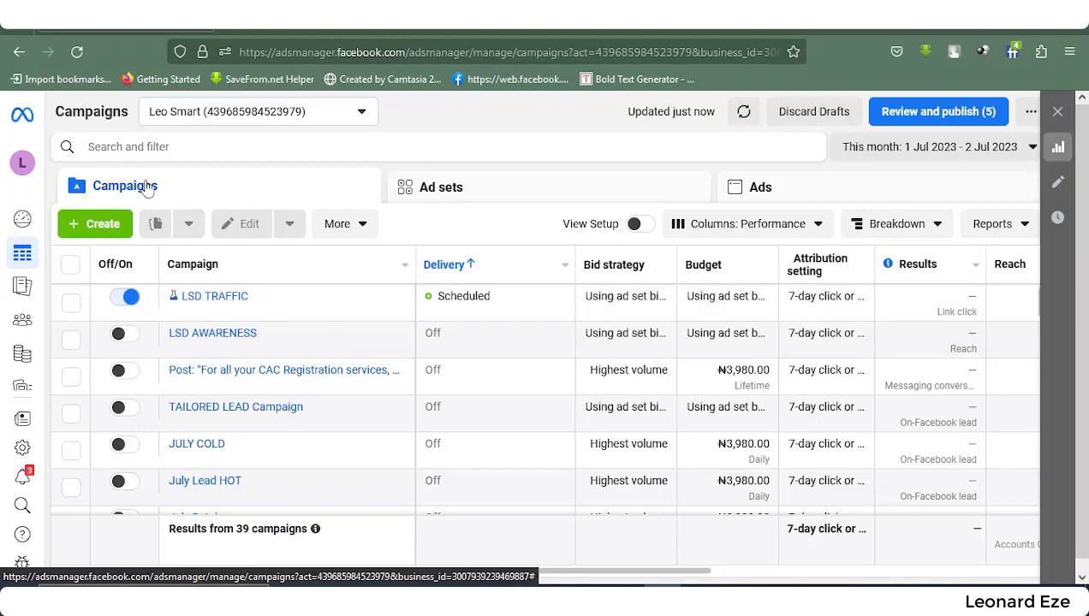
{"action": "left_click", "coordinate": [92, 221]}
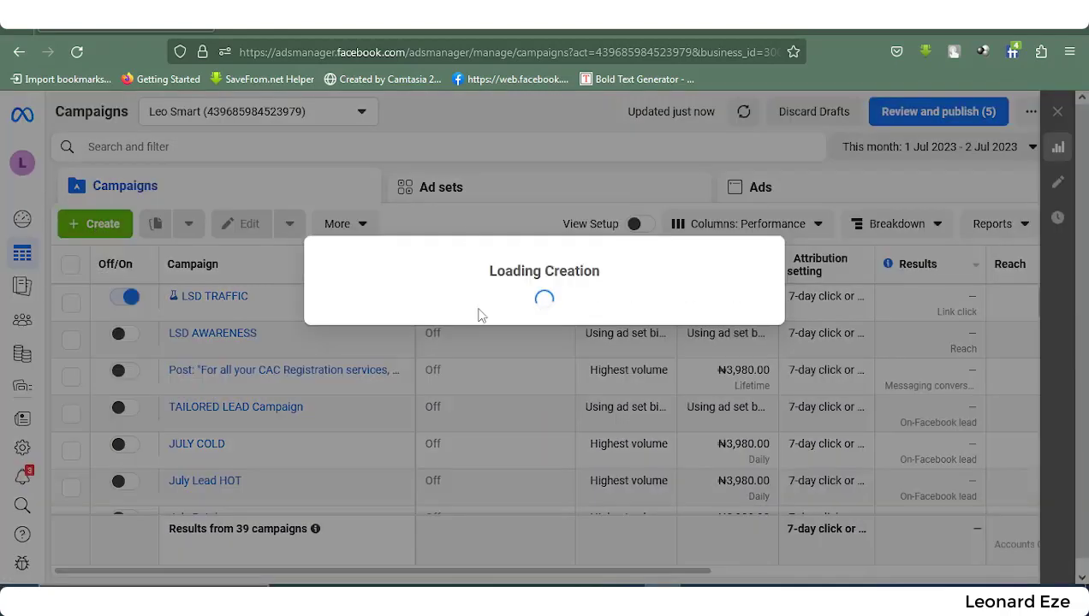
{"action": "scroll", "coordinate": [430, 400], "scroll_direction": "down", "scroll_amount": 1}
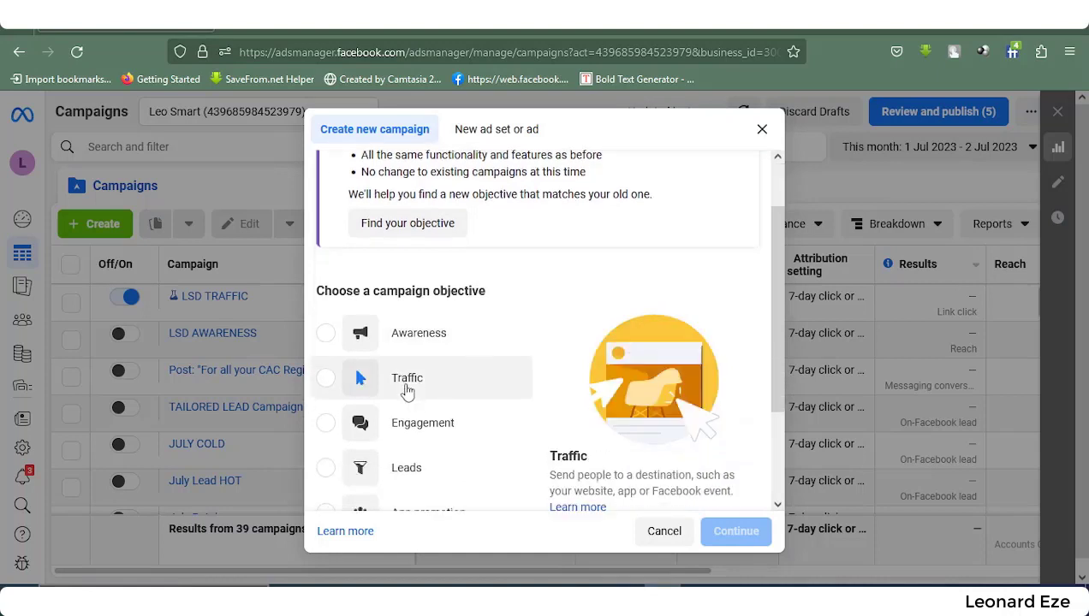
{"action": "left_click", "coordinate": [369, 392]}
{"action": "scroll", "coordinate": [547, 393], "scroll_direction": "down", "scroll_amount": 2}
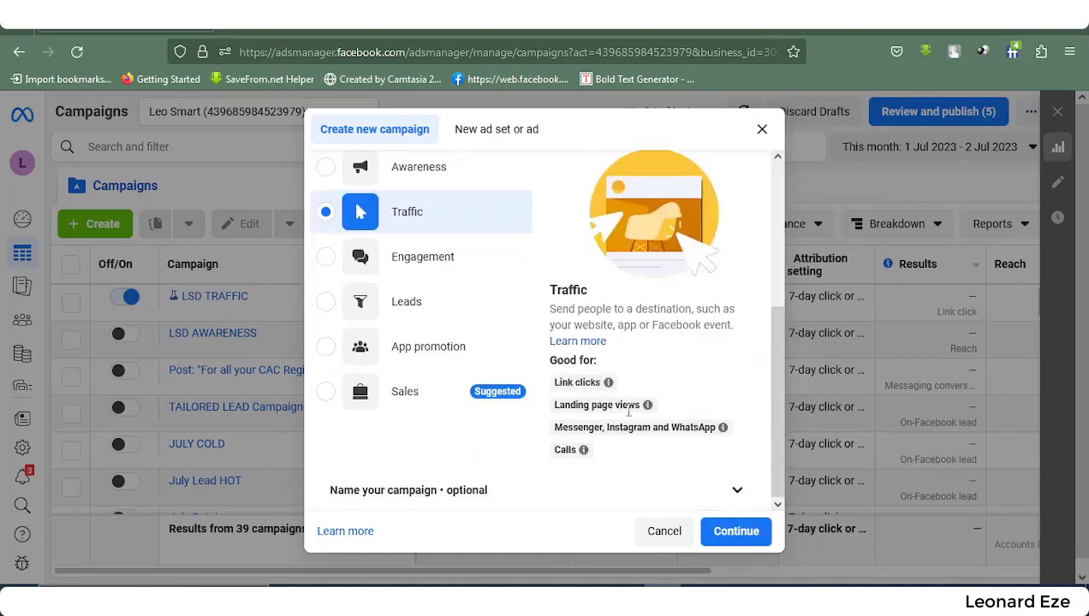
{"action": "left_click", "coordinate": [726, 531]}
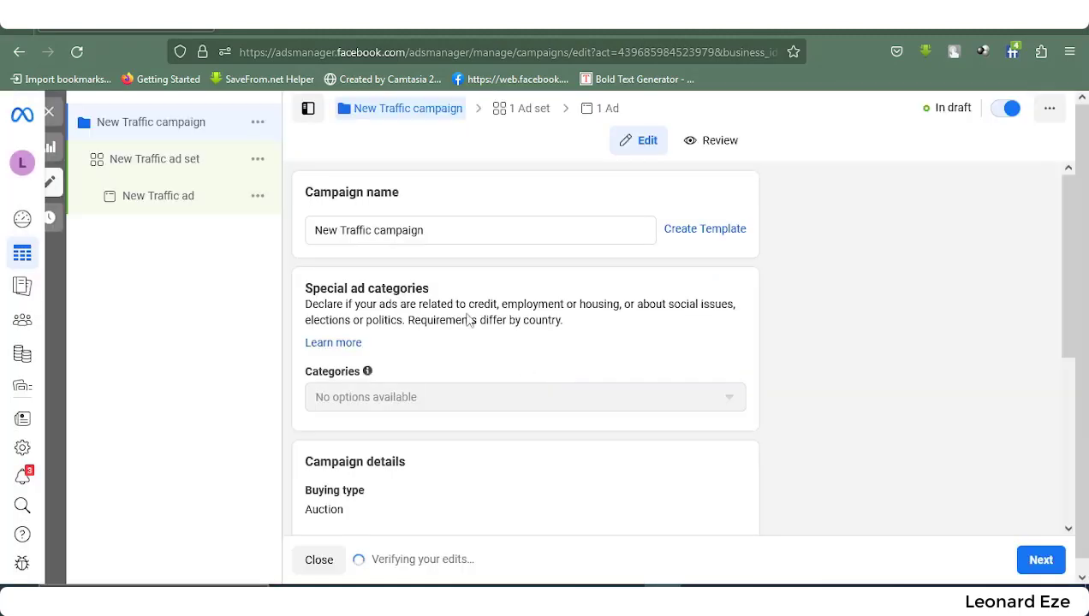
{"action": "scroll", "coordinate": [440, 366], "scroll_direction": "down", "scroll_amount": 5}
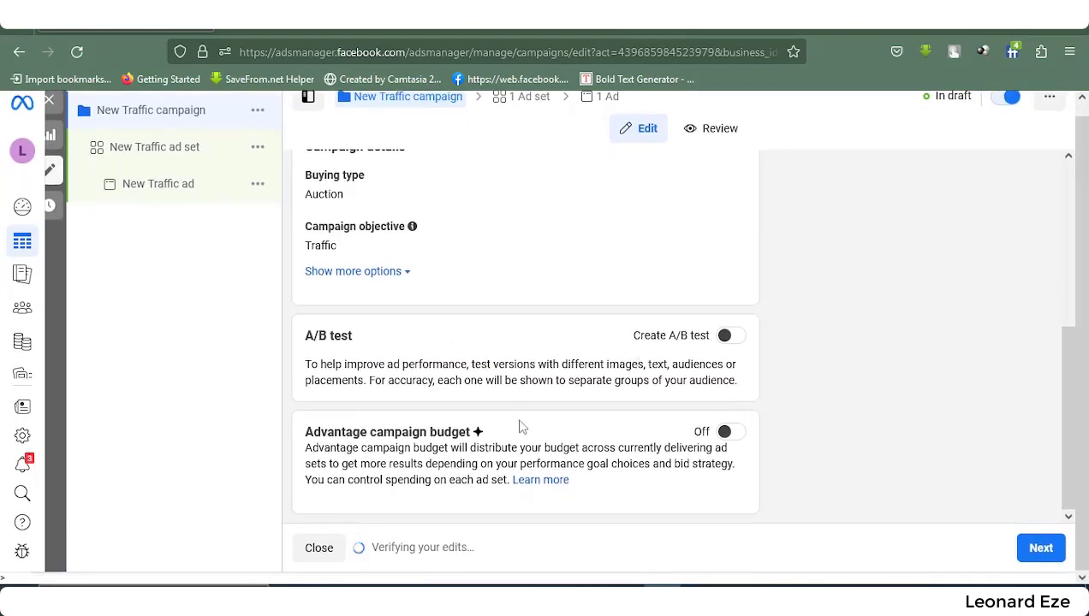
{"action": "left_click", "coordinate": [1020, 548]}
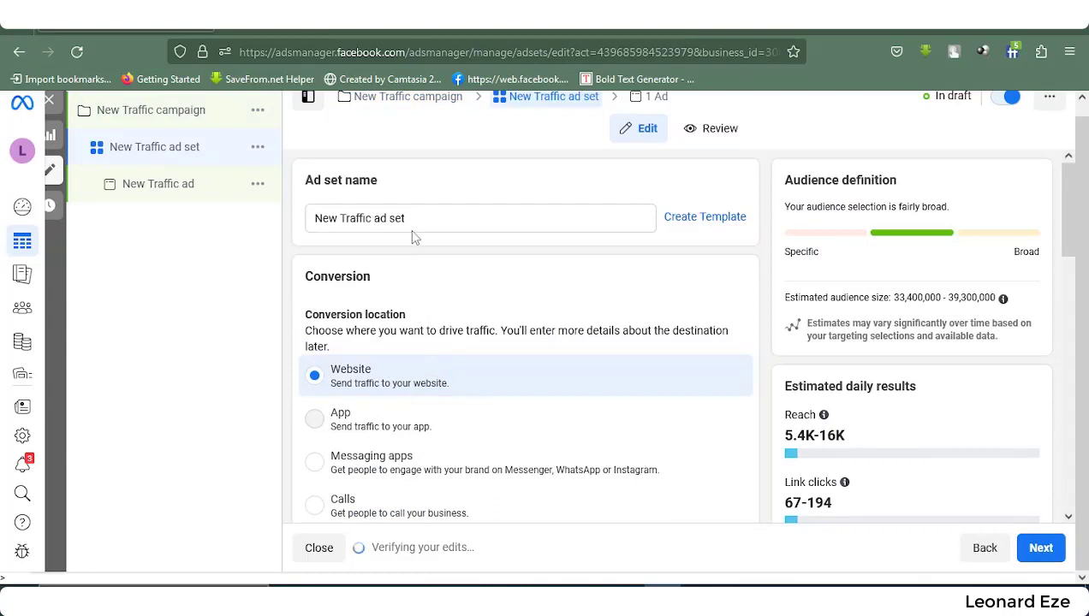
- Set the ad set's conversion location to Messaging apps and add WhatsApp alongside Messenger
{"action": "scroll", "coordinate": [410, 235], "scroll_direction": "down", "scroll_amount": 4}
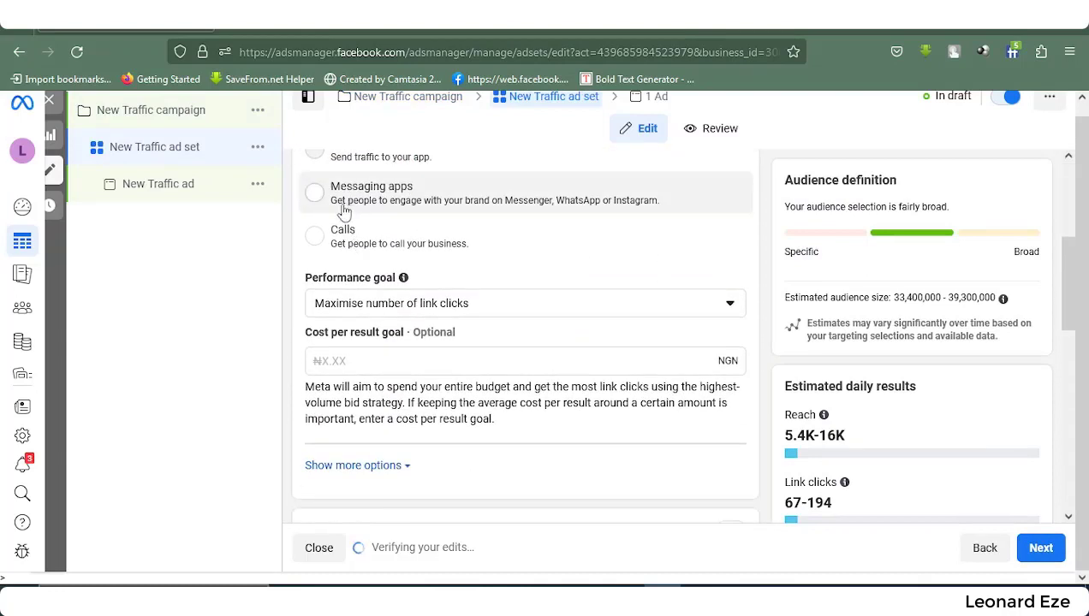
{"action": "left_click", "coordinate": [417, 214]}
{"action": "scroll", "coordinate": [428, 257], "scroll_direction": "down", "scroll_amount": 2}
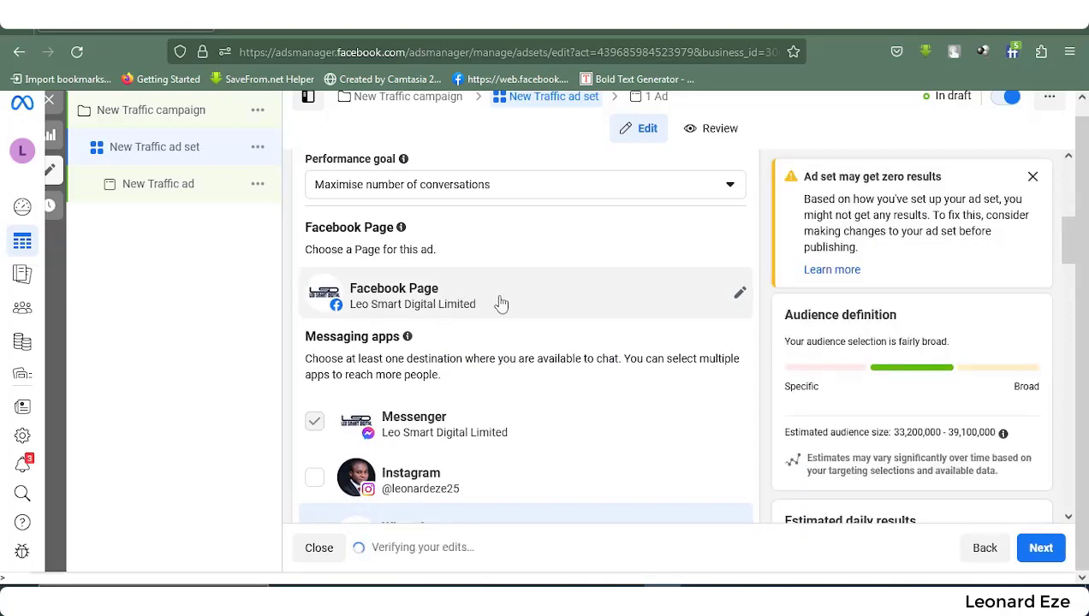
{"action": "scroll", "coordinate": [495, 313], "scroll_direction": "down", "scroll_amount": 2}
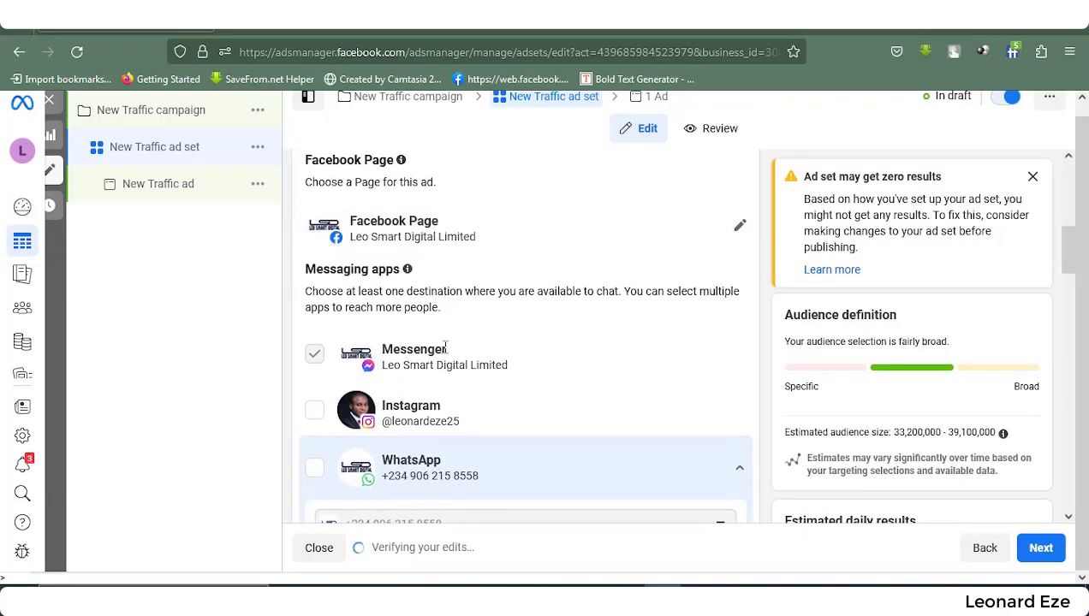
{"action": "scroll", "coordinate": [462, 334], "scroll_direction": "down", "scroll_amount": 1}
{"action": "scroll", "coordinate": [442, 355], "scroll_direction": "down", "scroll_amount": 1}
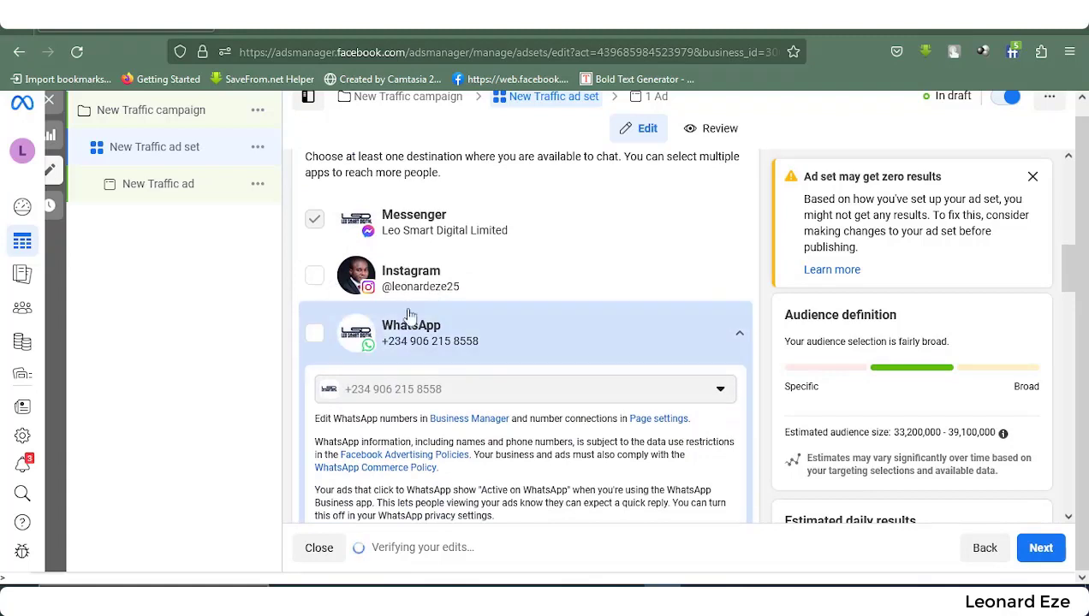
{"action": "left_click", "coordinate": [317, 337]}
- Check the daily budget with both apps selected, and try deselecting and reselecting Messenger
{"action": "scroll", "coordinate": [394, 318], "scroll_direction": "down", "scroll_amount": 1}
{"action": "scroll", "coordinate": [394, 319], "scroll_direction": "down", "scroll_amount": 2}
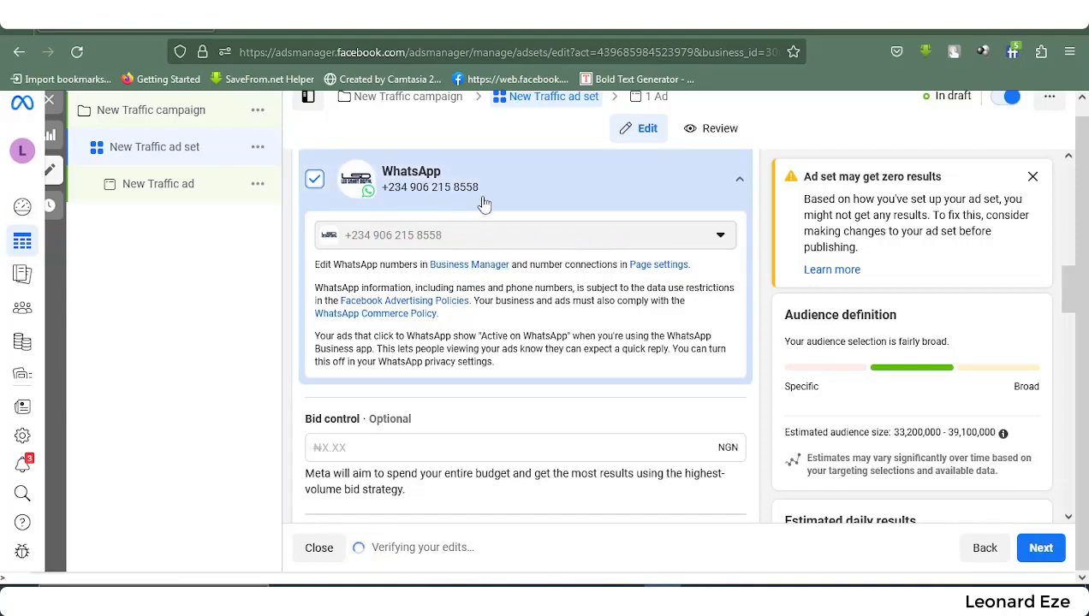
{"action": "scroll", "coordinate": [379, 323], "scroll_direction": "down", "scroll_amount": 2}
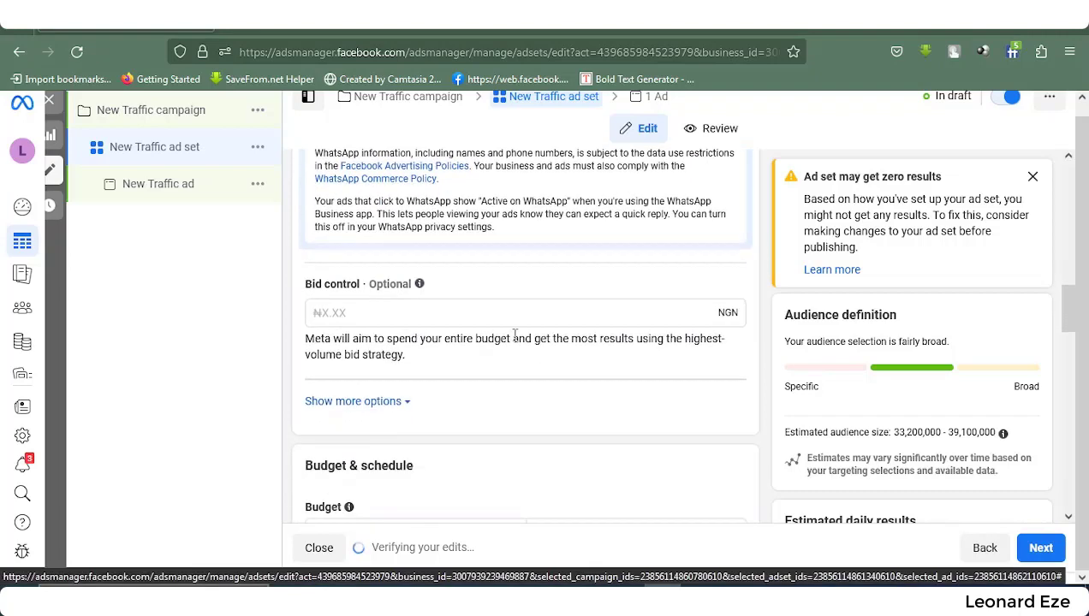
{"action": "scroll", "coordinate": [415, 308], "scroll_direction": "down", "scroll_amount": 4}
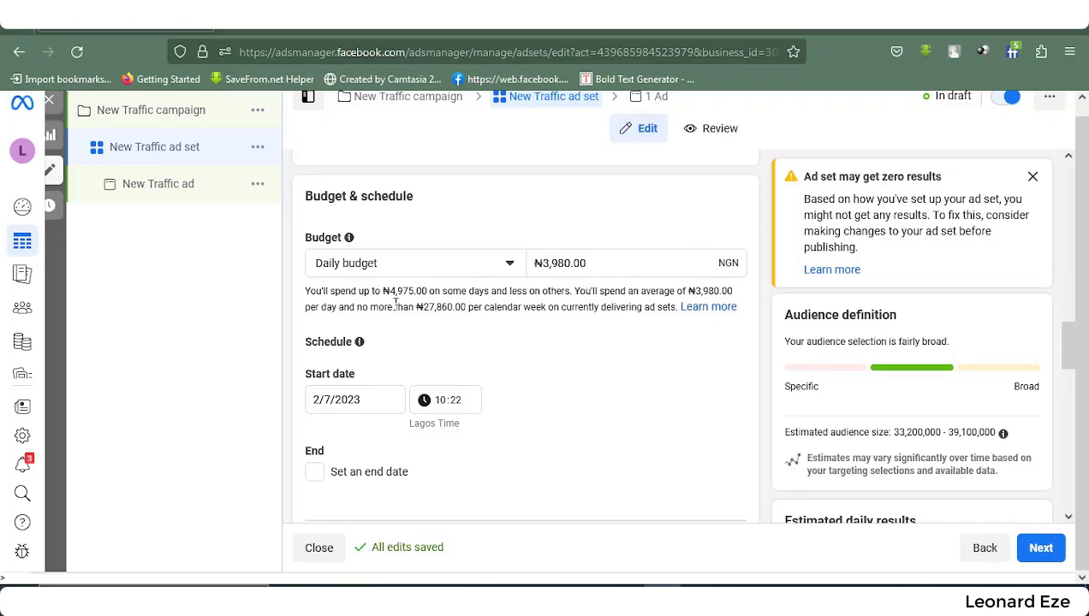
{"action": "scroll", "coordinate": [396, 301], "scroll_direction": "up", "scroll_amount": 10}
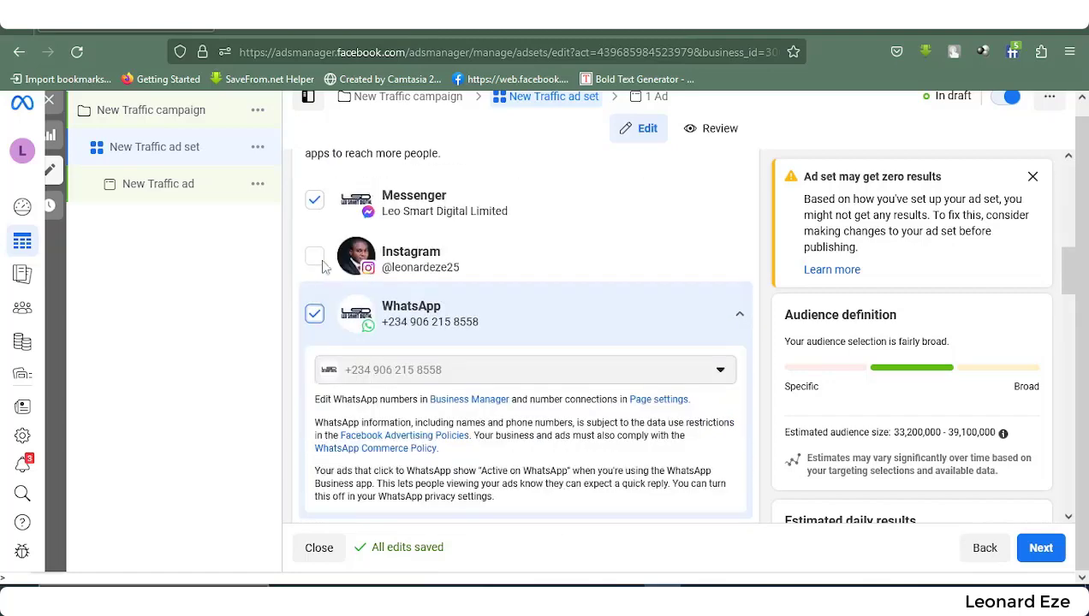
{"action": "left_click", "coordinate": [314, 203]}
{"action": "left_click", "coordinate": [315, 205]}
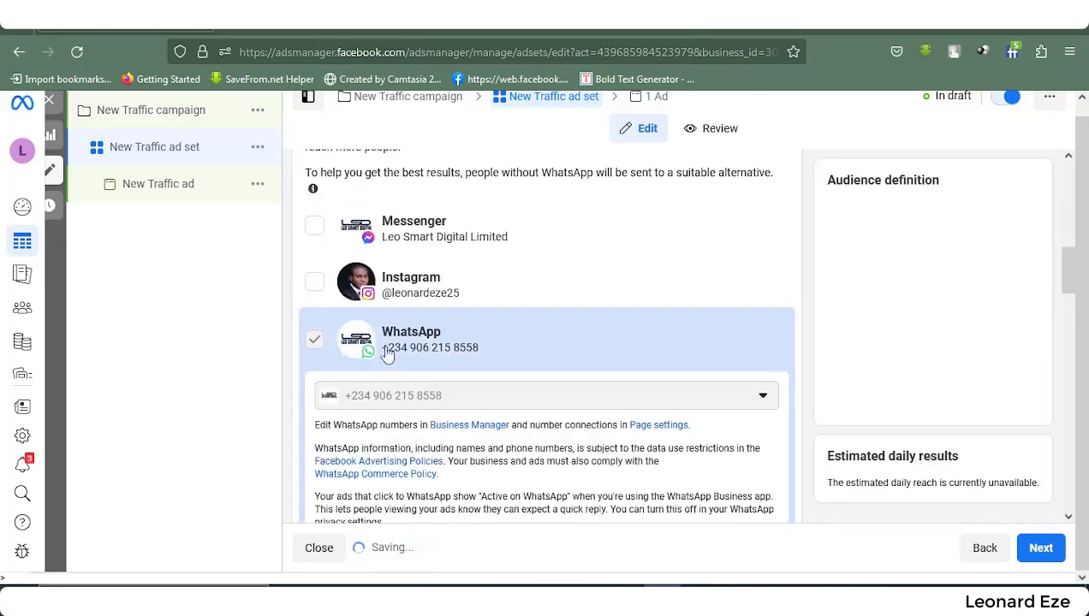
{"action": "left_click", "coordinate": [316, 231]}
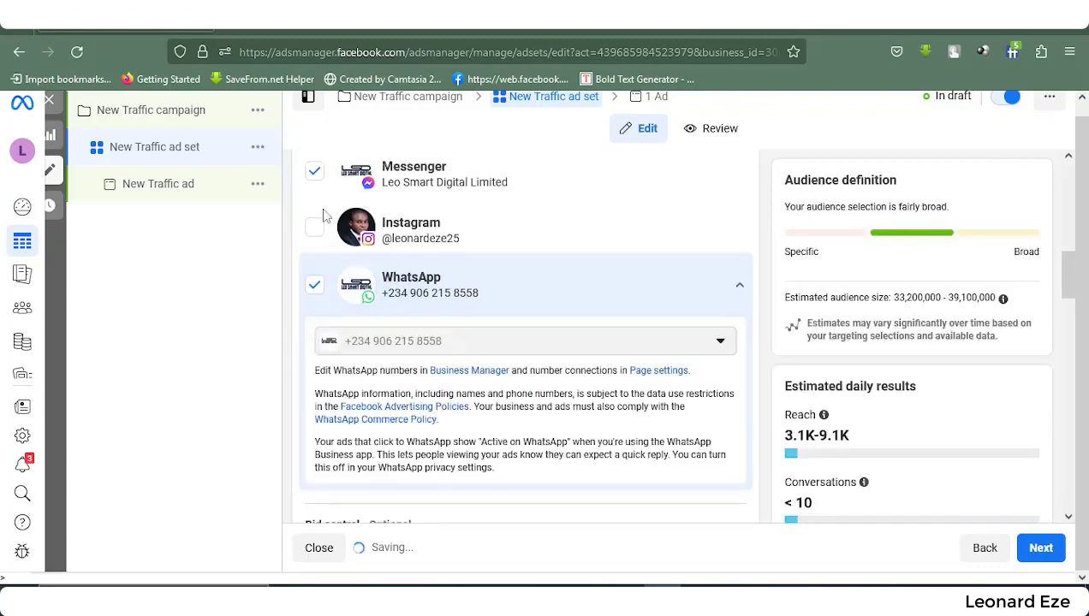
- Deselect Messenger and Instagram so that only WhatsApp is selected, and check the daily budget
{"action": "left_click", "coordinate": [313, 229]}
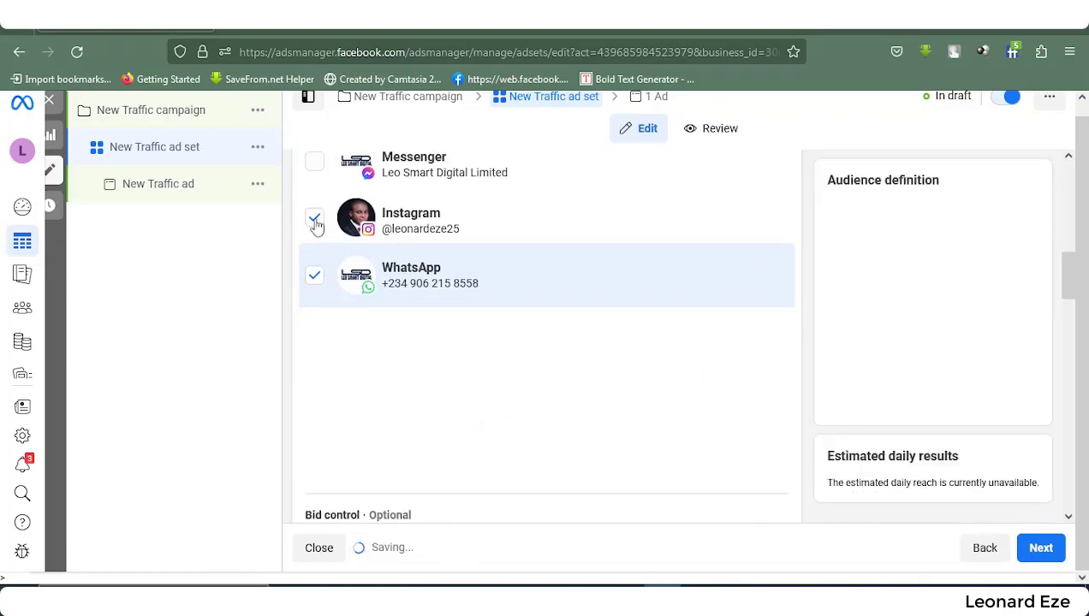
{"action": "left_click", "coordinate": [315, 221]}
{"action": "scroll", "coordinate": [438, 304], "scroll_direction": "down", "scroll_amount": 1}
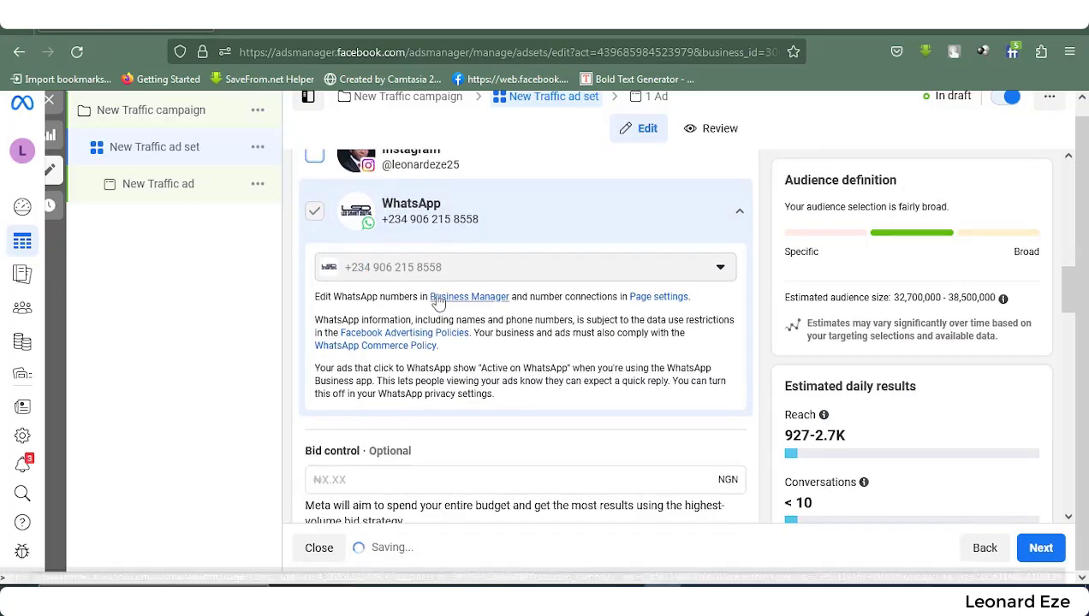
{"action": "scroll", "coordinate": [438, 303], "scroll_direction": "down", "scroll_amount": 2}
{"action": "scroll", "coordinate": [491, 416], "scroll_direction": "down", "scroll_amount": 3}
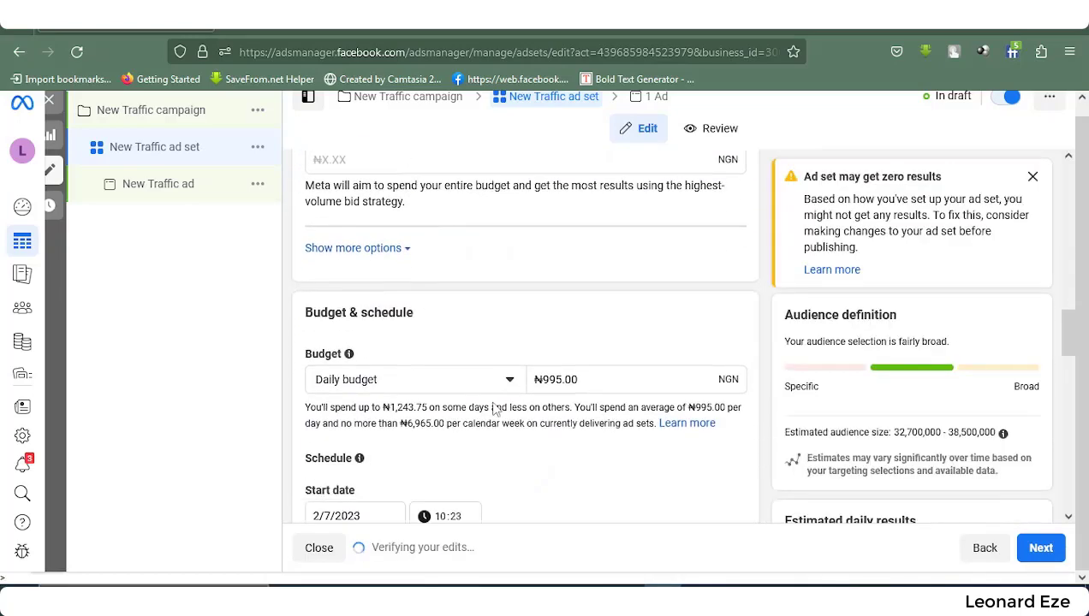
{"action": "scroll", "coordinate": [495, 410], "scroll_direction": "down", "scroll_amount": 1}
{"action": "left_click", "coordinate": [552, 295]}
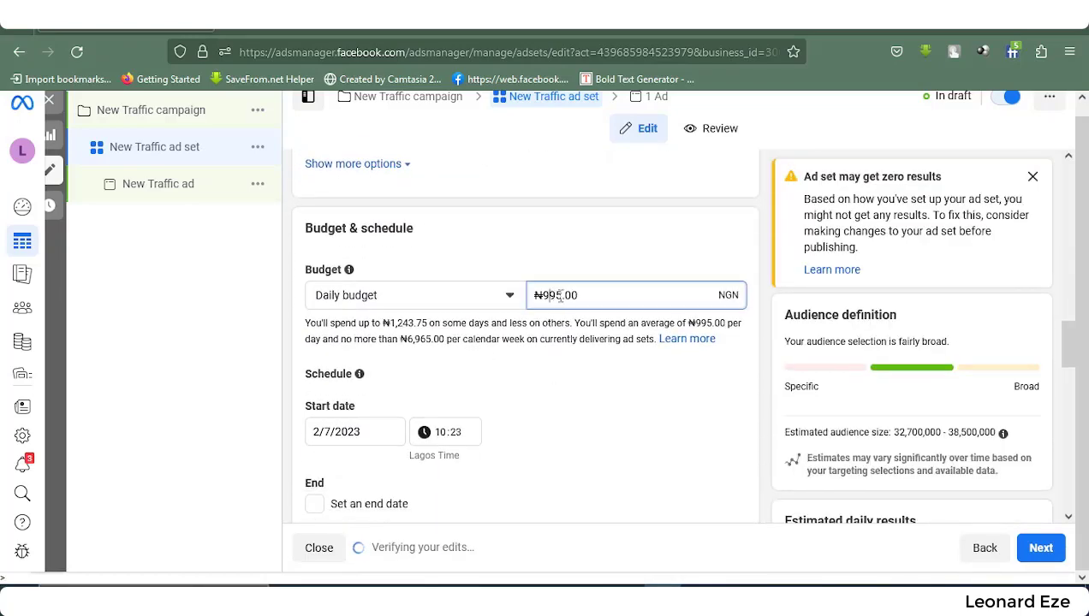
- Add Messenger back to WhatsApp to compare the daily budget, and deselect it again
{"action": "scroll", "coordinate": [385, 315], "scroll_direction": "up", "scroll_amount": 8}
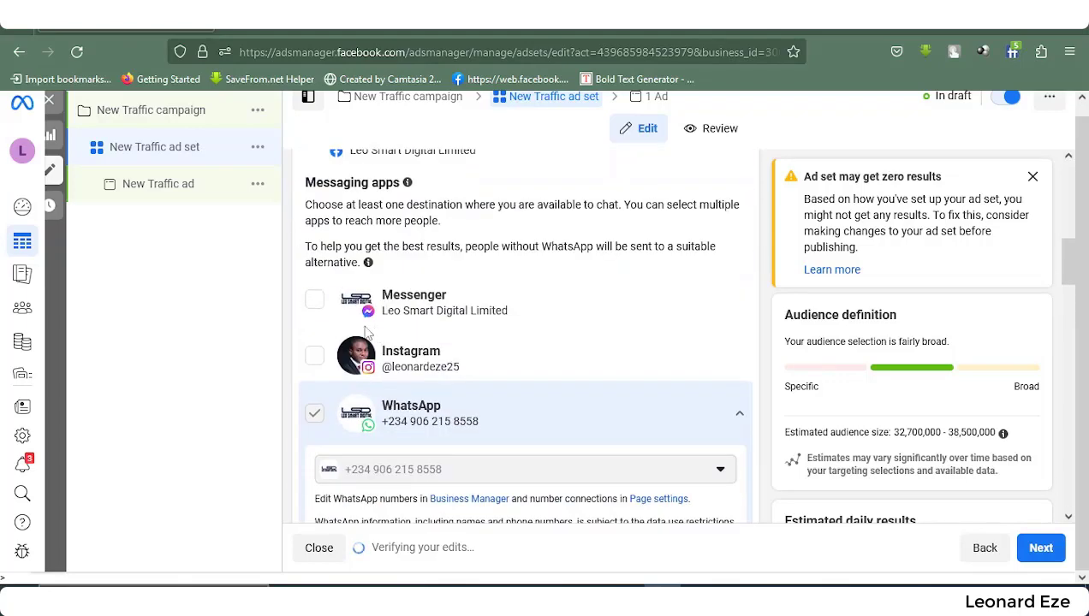
{"action": "left_click", "coordinate": [316, 300]}
{"action": "scroll", "coordinate": [483, 319], "scroll_direction": "down", "scroll_amount": 5}
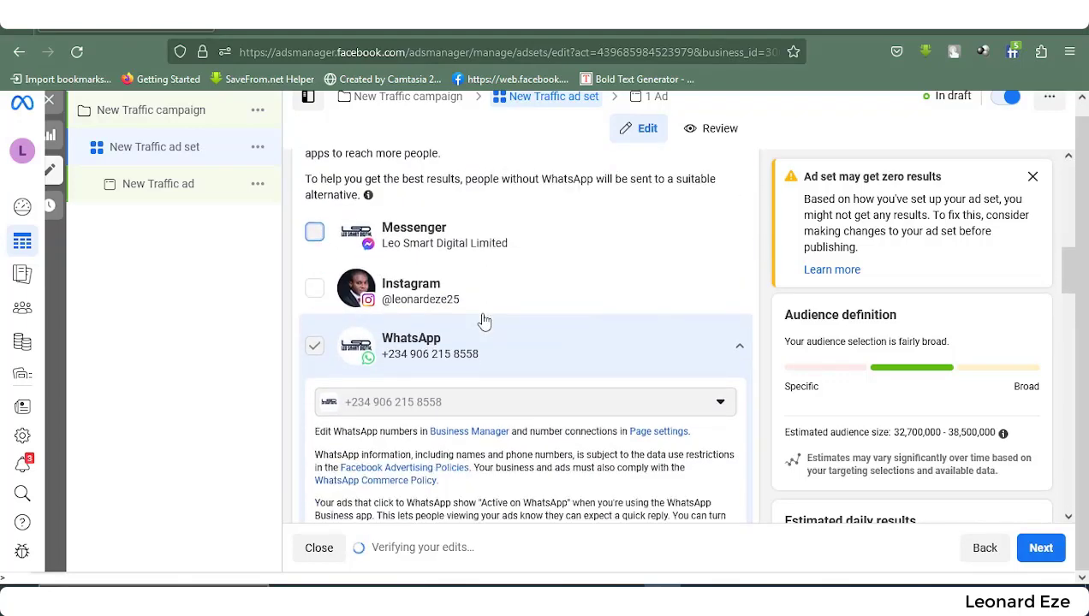
{"action": "scroll", "coordinate": [483, 320], "scroll_direction": "down", "scroll_amount": 2}
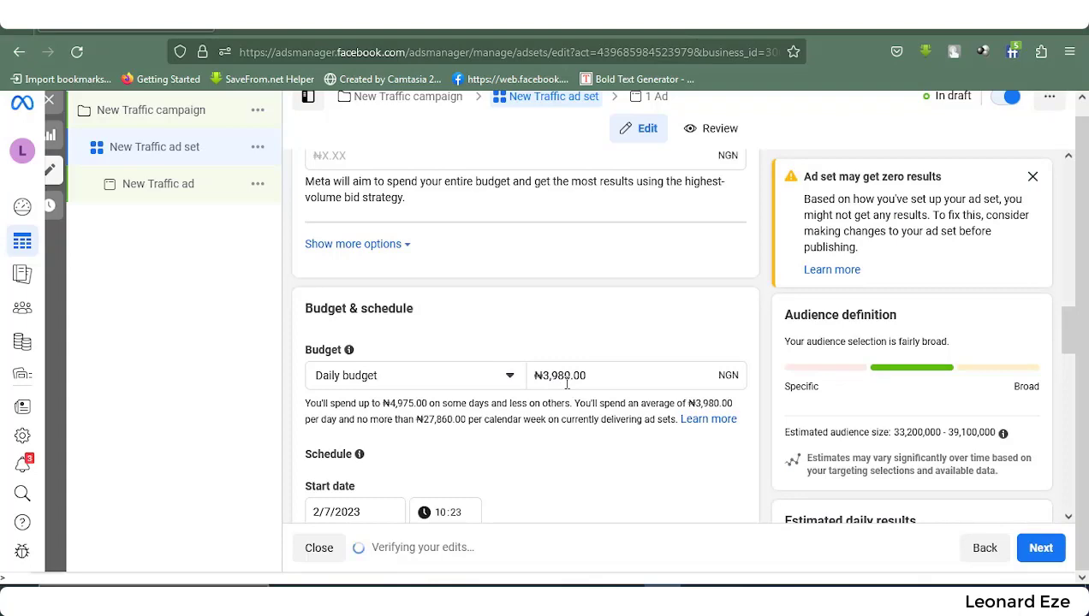
{"action": "scroll", "coordinate": [566, 383], "scroll_direction": "up", "scroll_amount": 6}
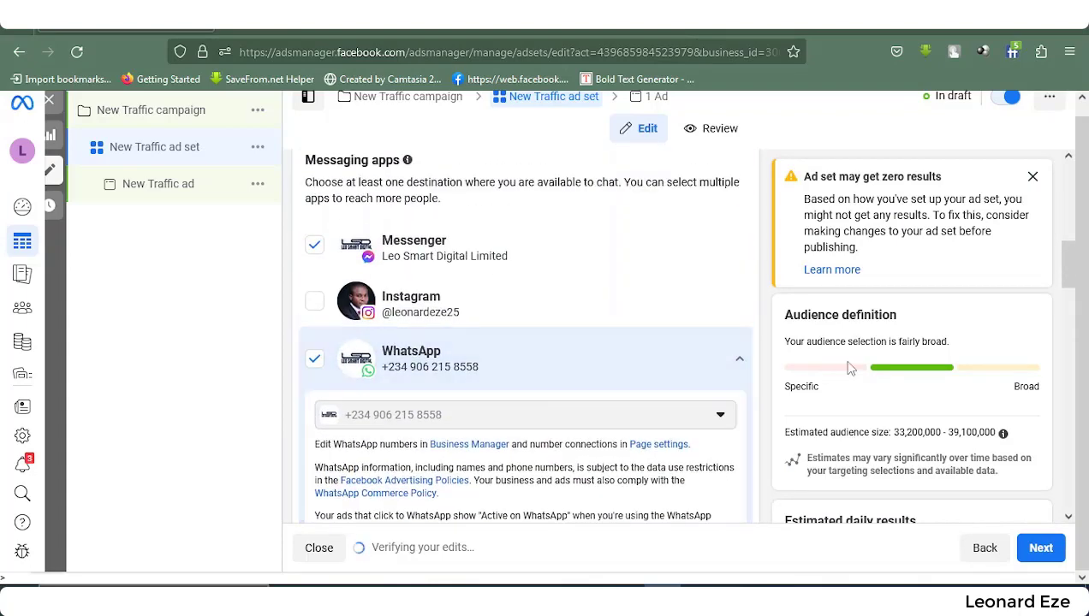
{"action": "left_click", "coordinate": [314, 248]}
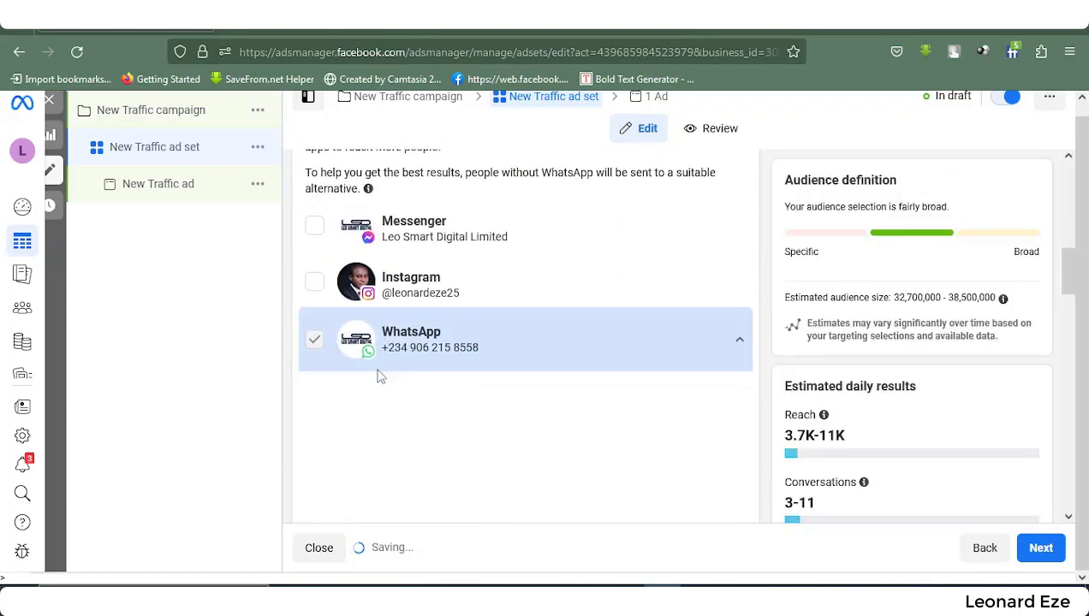
- Examine the daily budget, schedule and bid control against the WhatsApp-only messaging selection
{"action": "scroll", "coordinate": [381, 376], "scroll_direction": "down", "scroll_amount": 8}
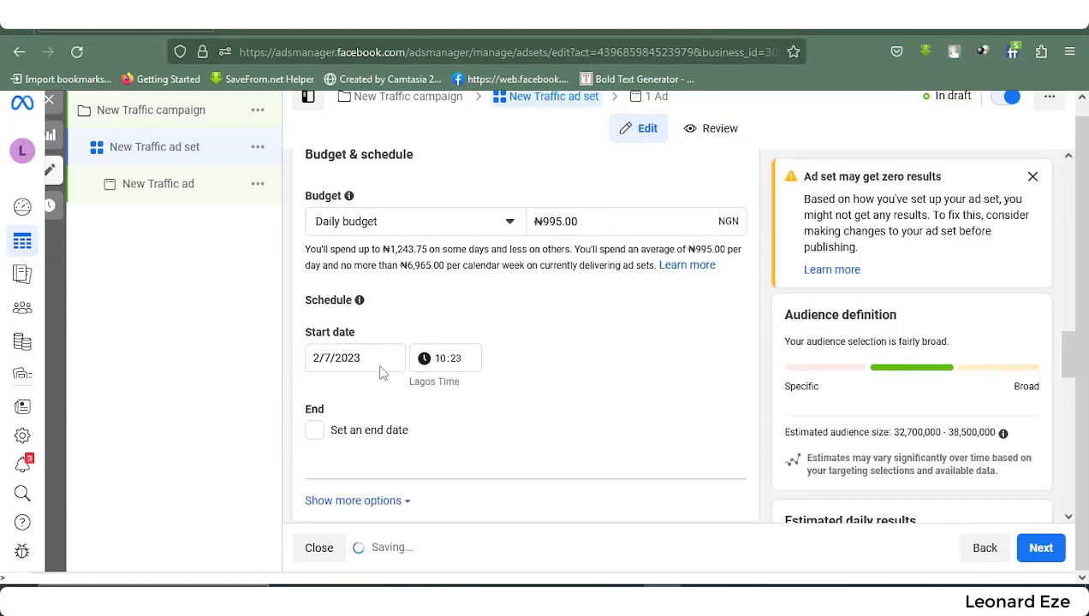
{"action": "scroll", "coordinate": [381, 374], "scroll_direction": "down", "scroll_amount": 1}
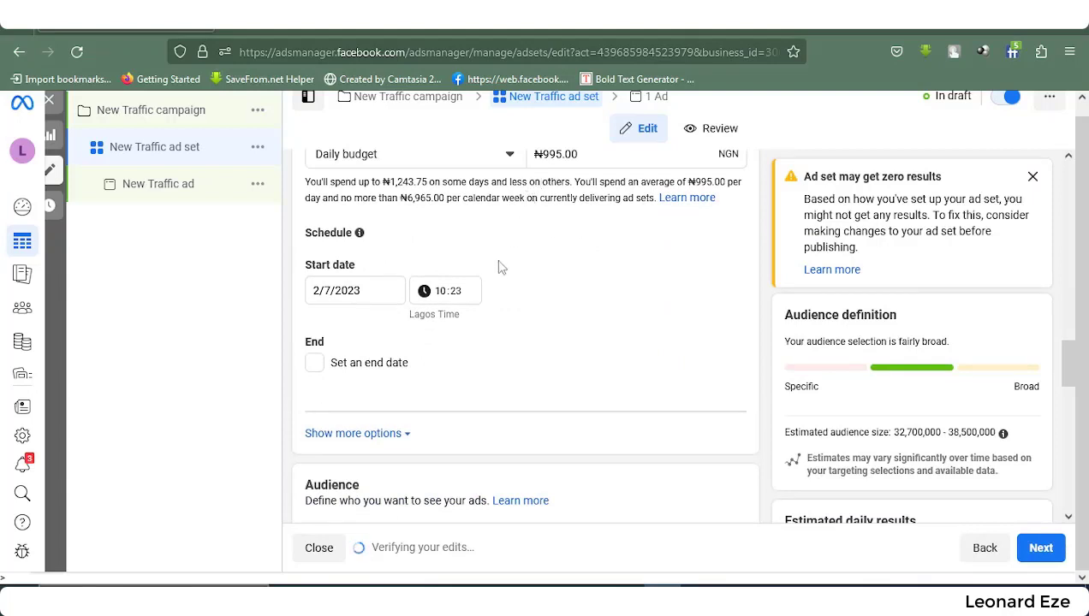
{"action": "scroll", "coordinate": [496, 269], "scroll_direction": "up", "scroll_amount": 2}
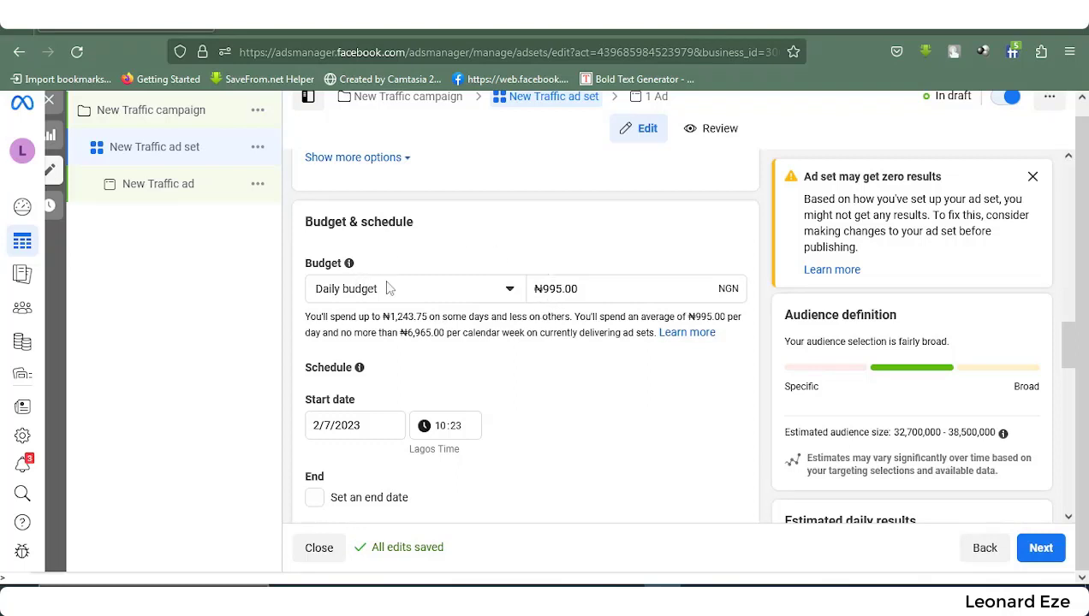
{"action": "scroll", "coordinate": [385, 287], "scroll_direction": "up", "scroll_amount": 1}
{"action": "scroll", "coordinate": [368, 218], "scroll_direction": "up", "scroll_amount": 2}
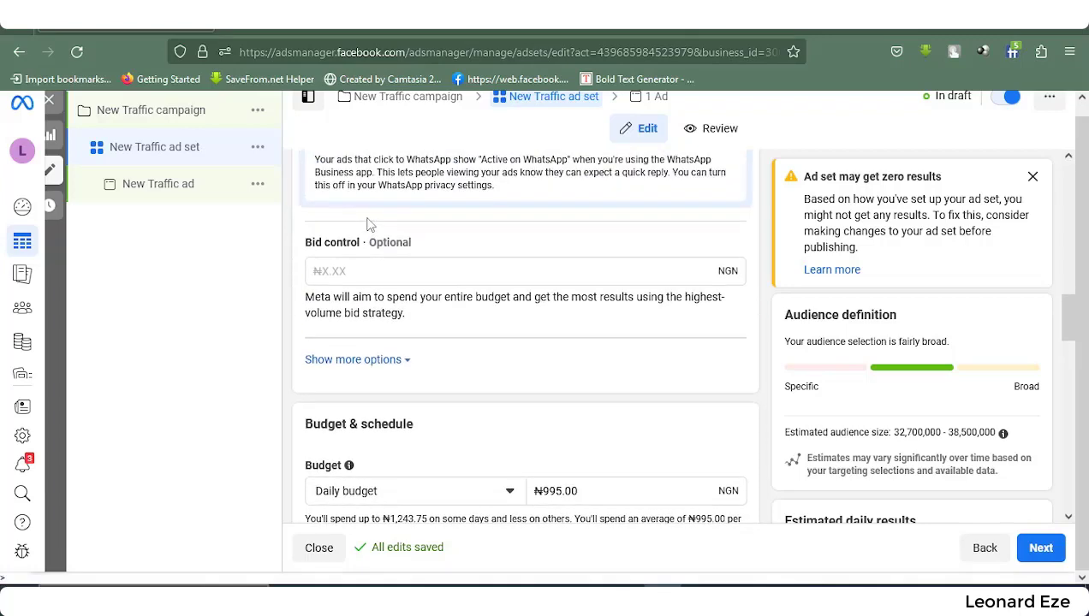
{"action": "scroll", "coordinate": [349, 243], "scroll_direction": "up", "scroll_amount": 2}
{"action": "scroll", "coordinate": [364, 206], "scroll_direction": "up", "scroll_amount": 3}
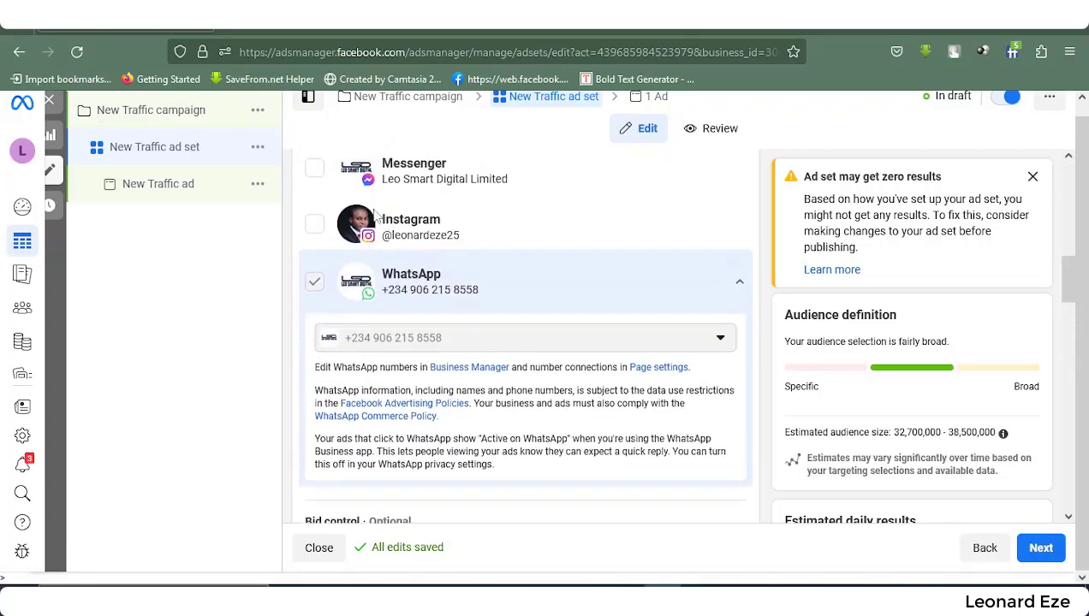
{"action": "scroll", "coordinate": [383, 227], "scroll_direction": "down", "scroll_amount": 9}
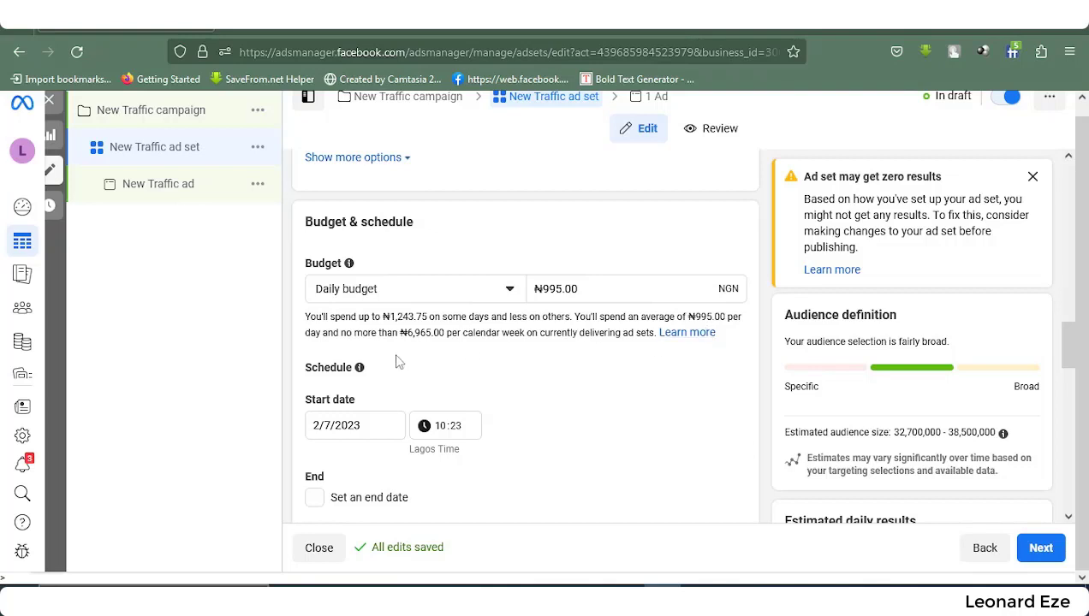
- Set the ad set's start date to 3/7/2023 and its start time to 04:00
{"action": "scroll", "coordinate": [430, 348], "scroll_direction": "down", "scroll_amount": 1}
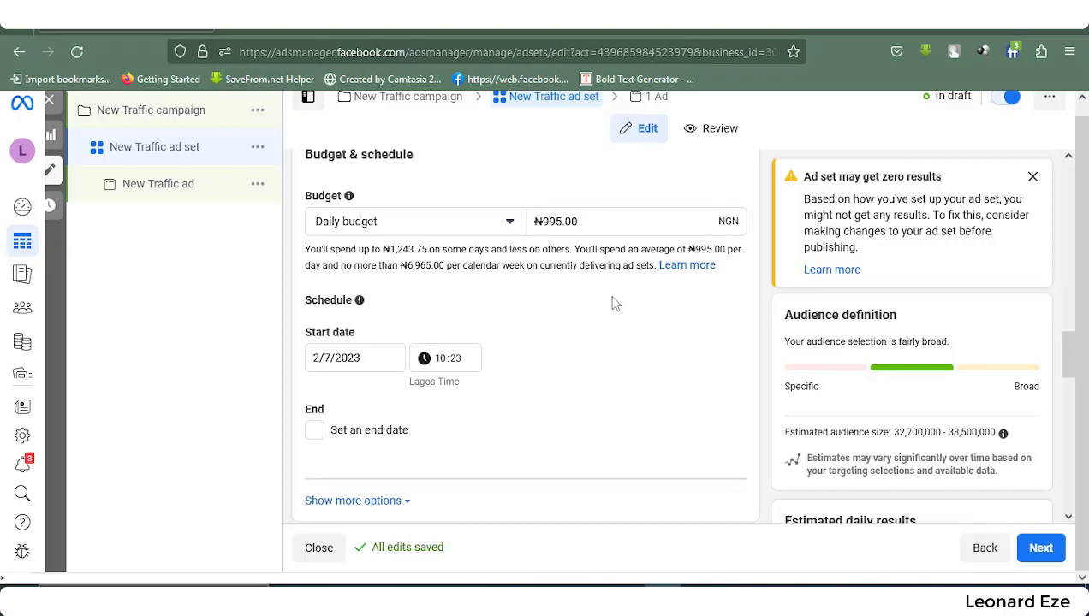
{"action": "scroll", "coordinate": [599, 299], "scroll_direction": "down", "scroll_amount": 2}
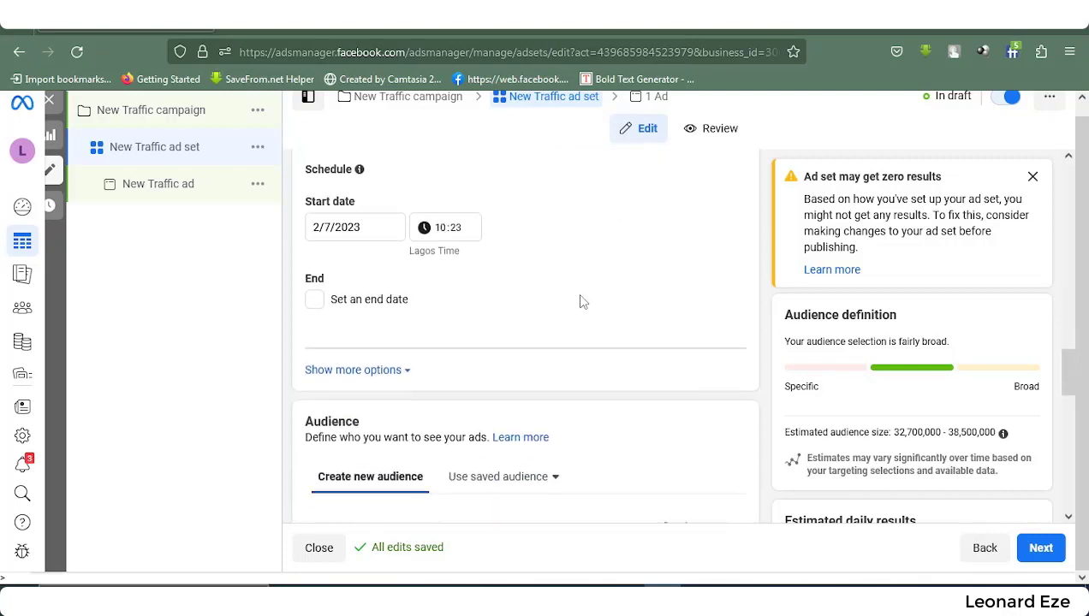
{"action": "left_click", "coordinate": [316, 226]}
{"action": "left_click", "coordinate": [350, 322]}
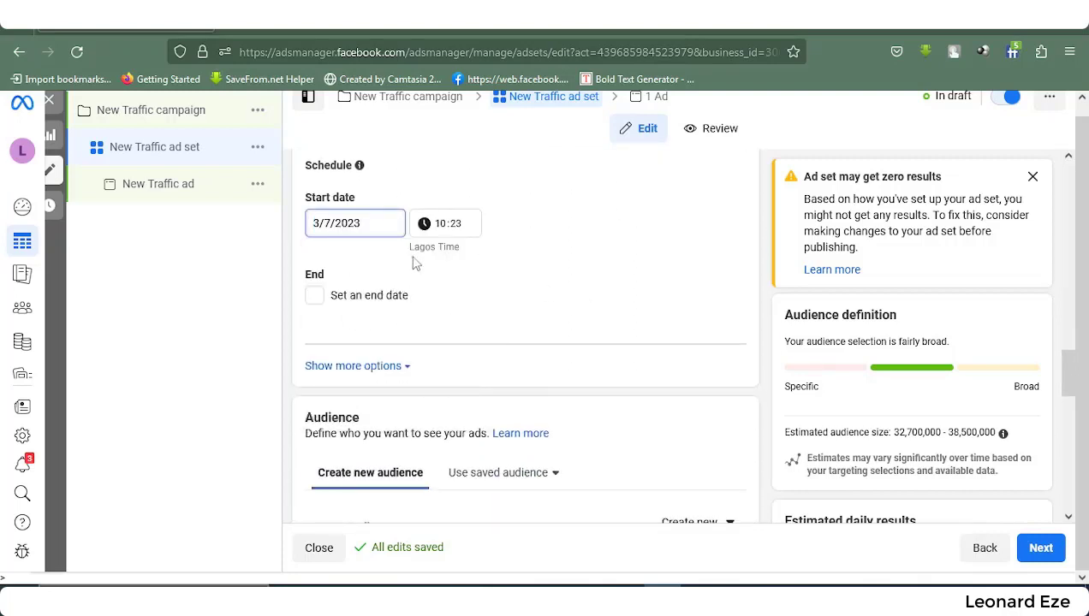
{"action": "left_click", "coordinate": [442, 221]}
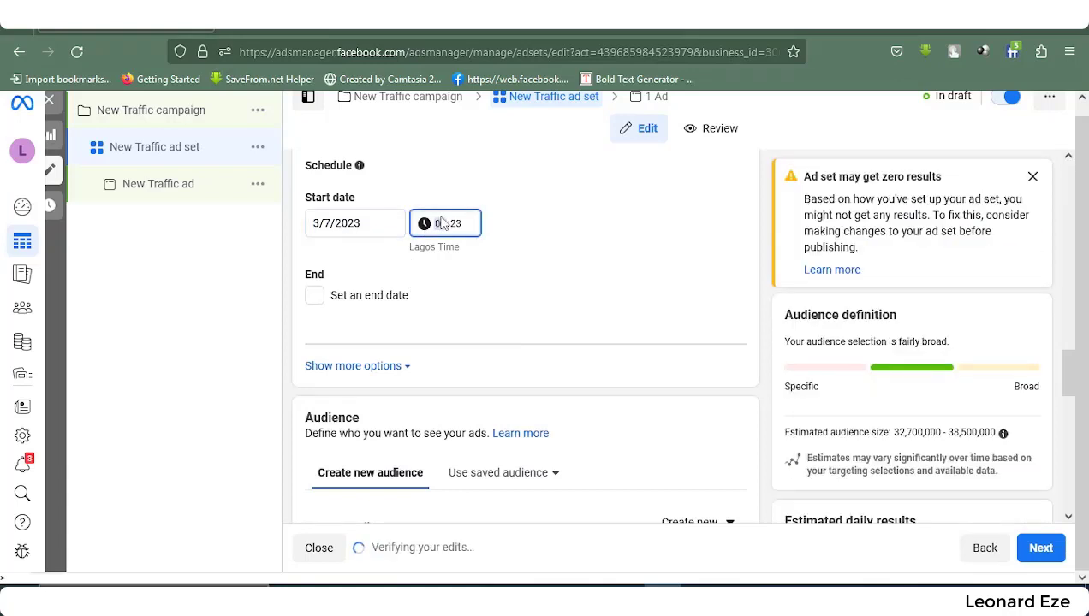
{"action": "type", "text": "400"}
- Set the ad set's audience age range from 25 to 45
{"action": "scroll", "coordinate": [462, 305], "scroll_direction": "down", "scroll_amount": 3}
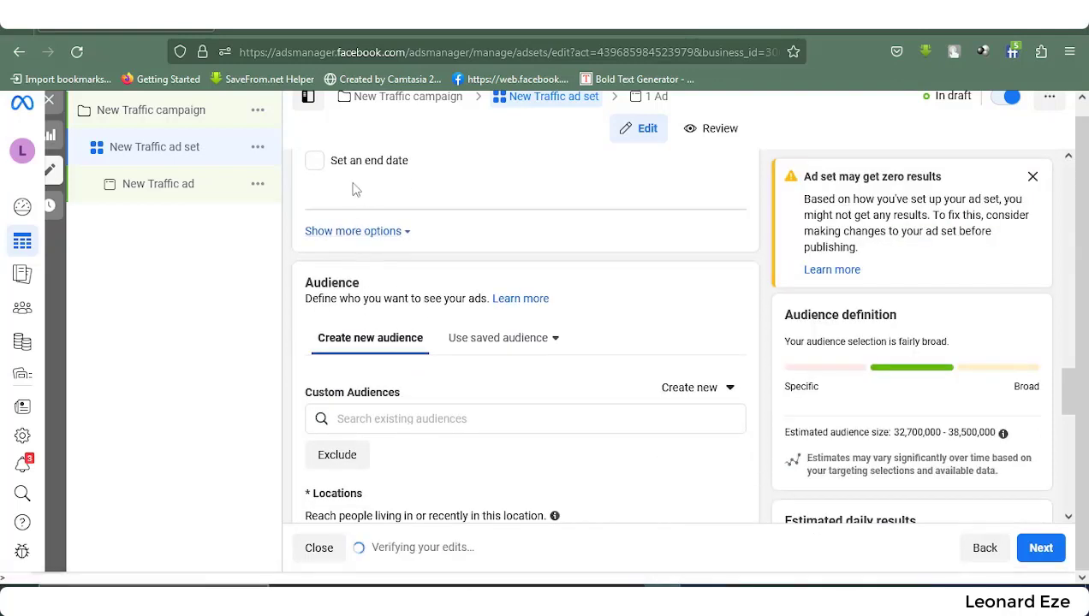
{"action": "scroll", "coordinate": [402, 240], "scroll_direction": "down", "scroll_amount": 3}
{"action": "scroll", "coordinate": [432, 311], "scroll_direction": "down", "scroll_amount": 4}
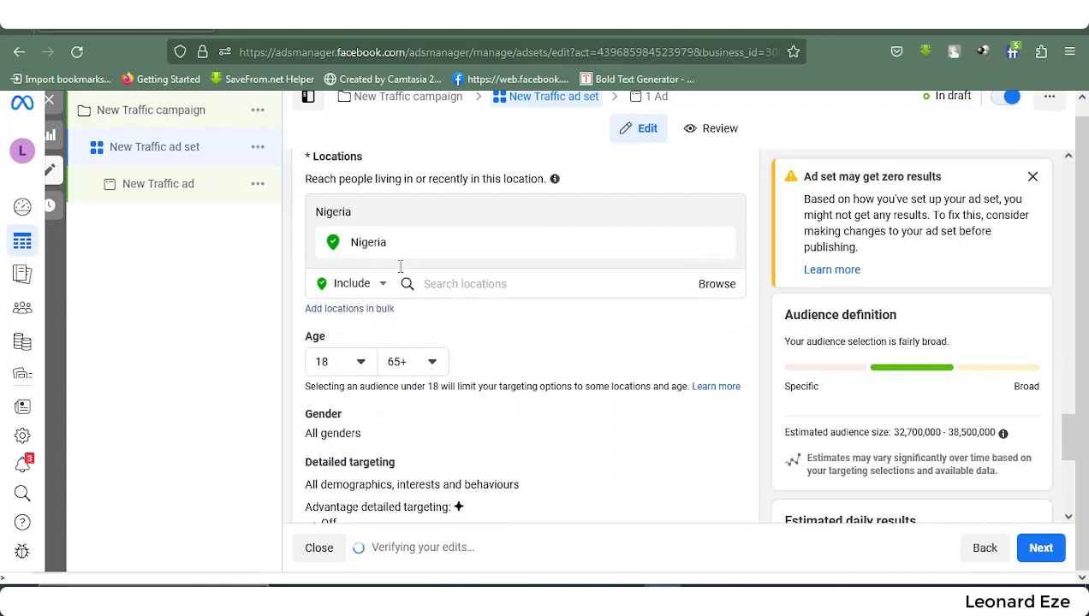
{"action": "scroll", "coordinate": [431, 319], "scroll_direction": "down", "scroll_amount": 1}
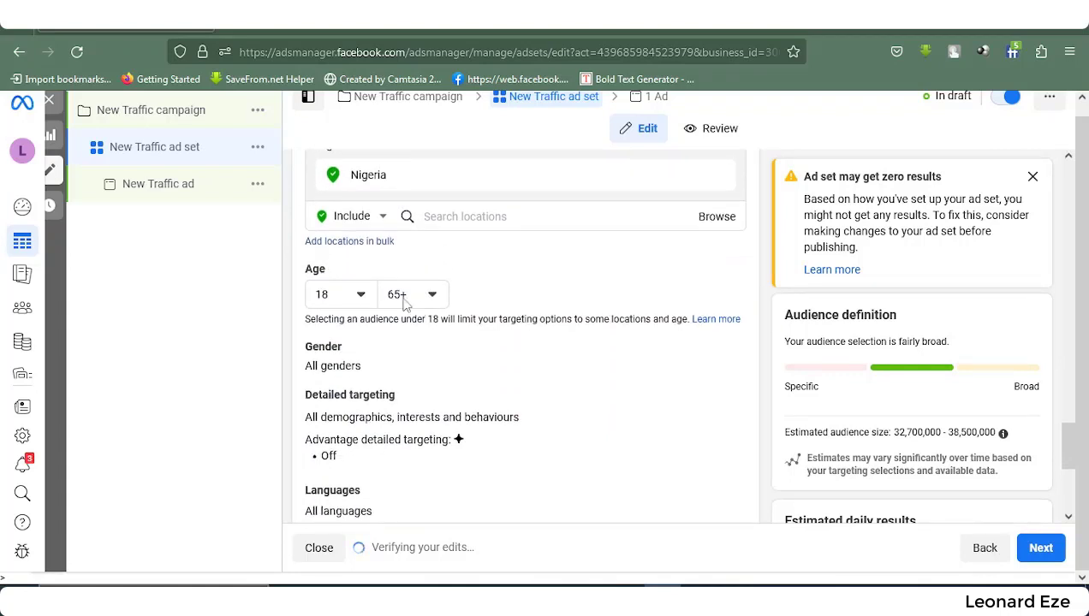
{"action": "left_click", "coordinate": [360, 295]}
{"action": "scroll", "coordinate": [348, 409], "scroll_direction": "down", "scroll_amount": 3}
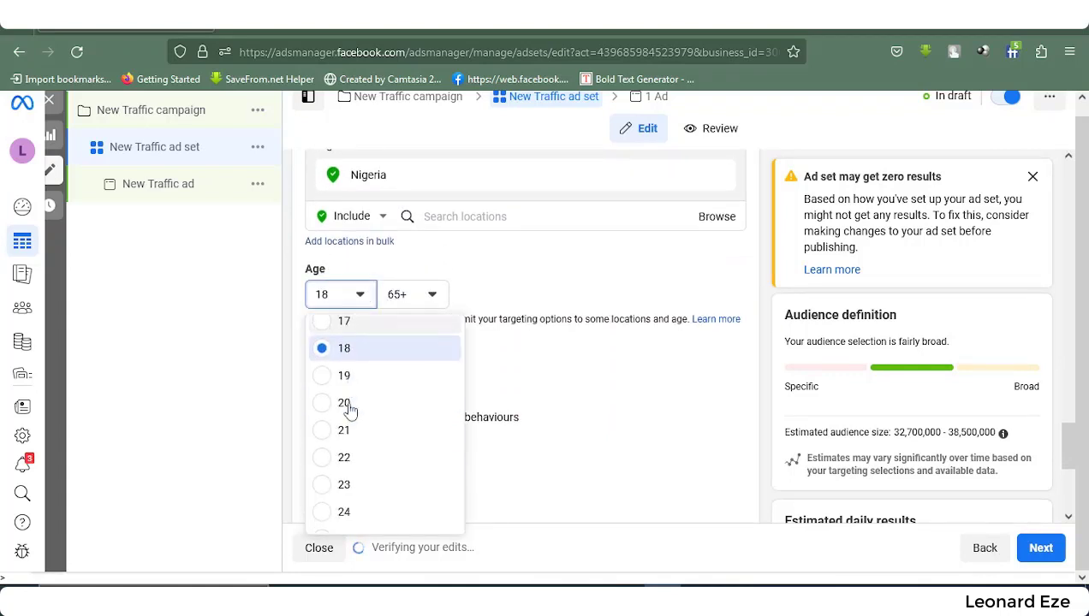
{"action": "left_click", "coordinate": [329, 456]}
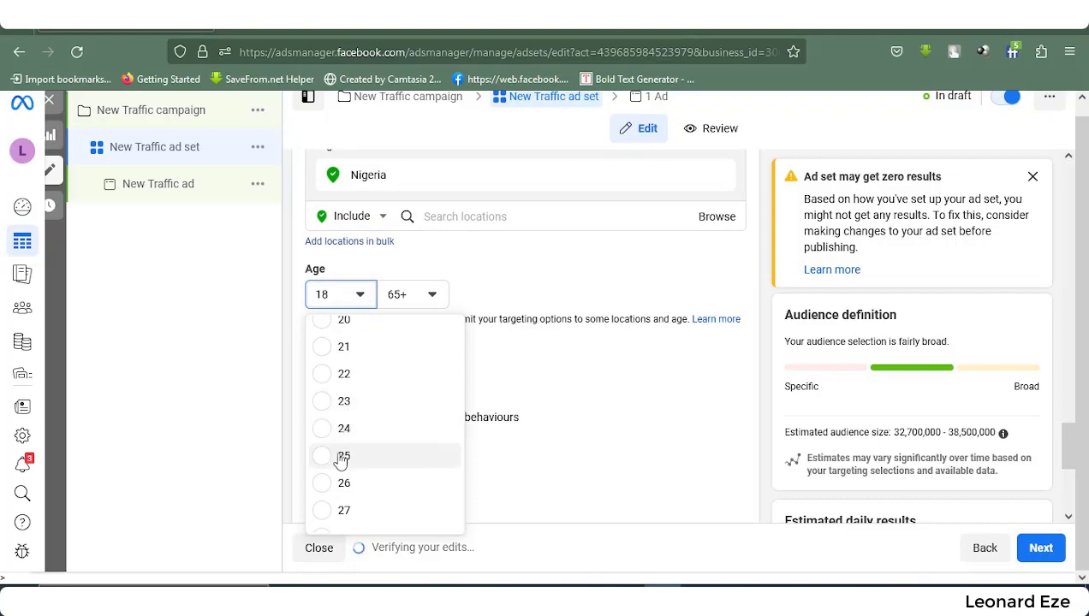
{"action": "left_click", "coordinate": [427, 296]}
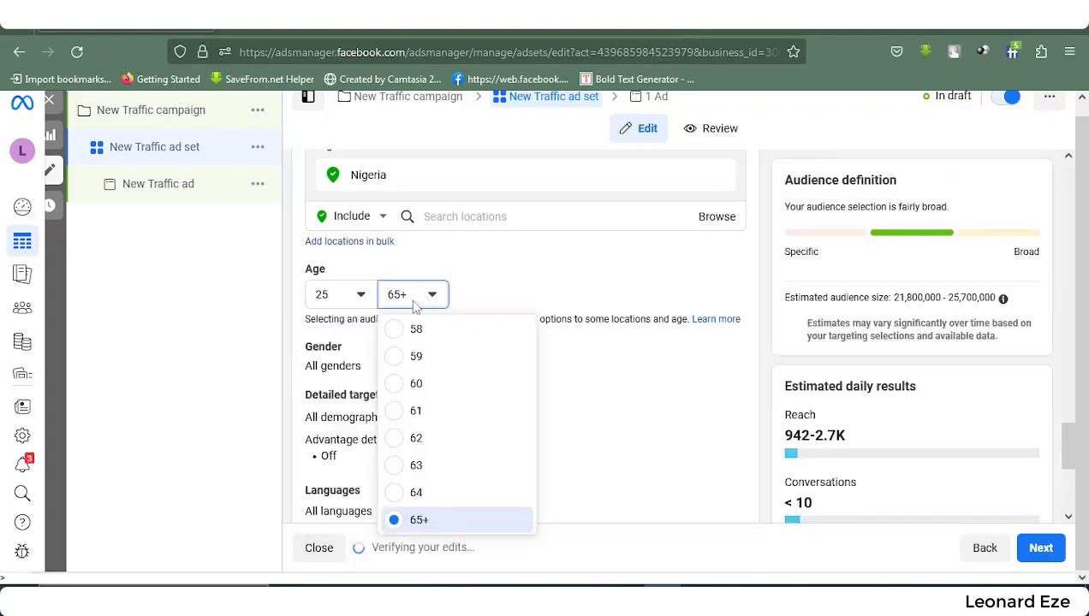
{"action": "scroll", "coordinate": [419, 389], "scroll_direction": "up", "scroll_amount": 4}
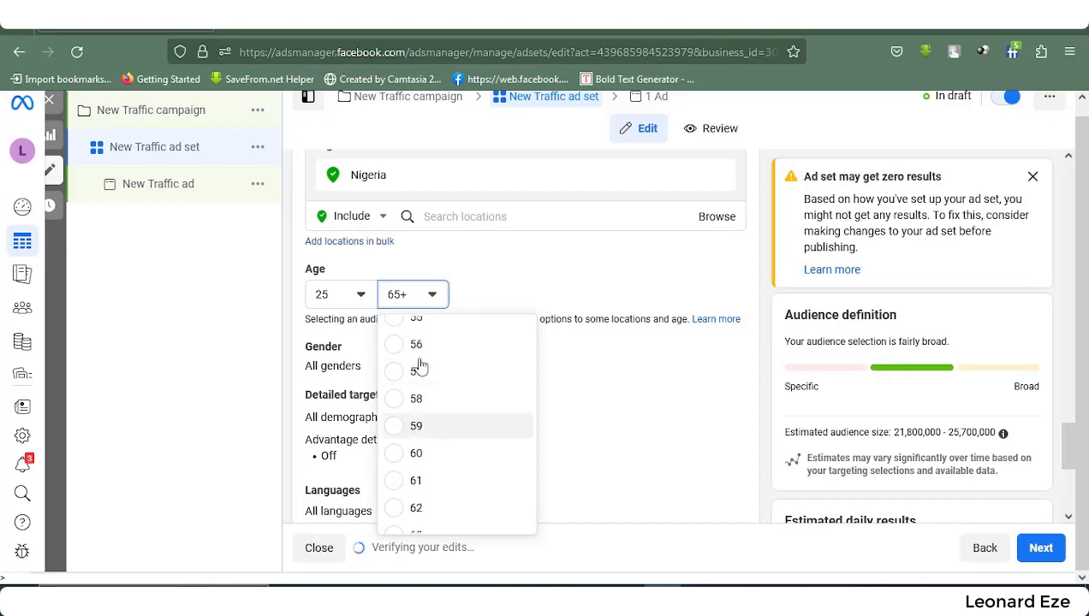
{"action": "scroll", "coordinate": [419, 379], "scroll_direction": "up", "scroll_amount": 2}
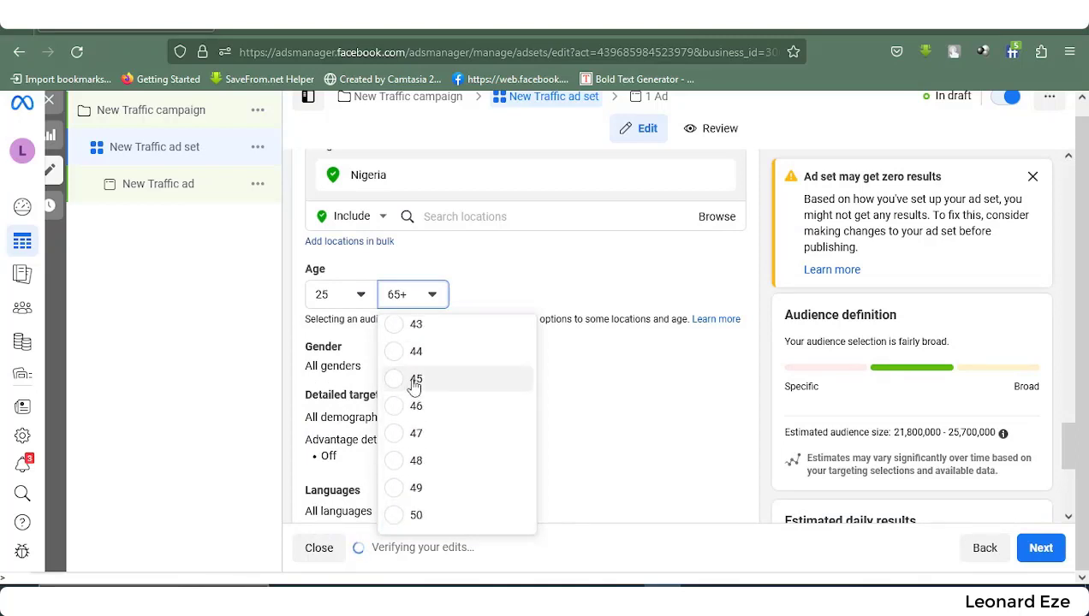
{"action": "left_click", "coordinate": [416, 378]}
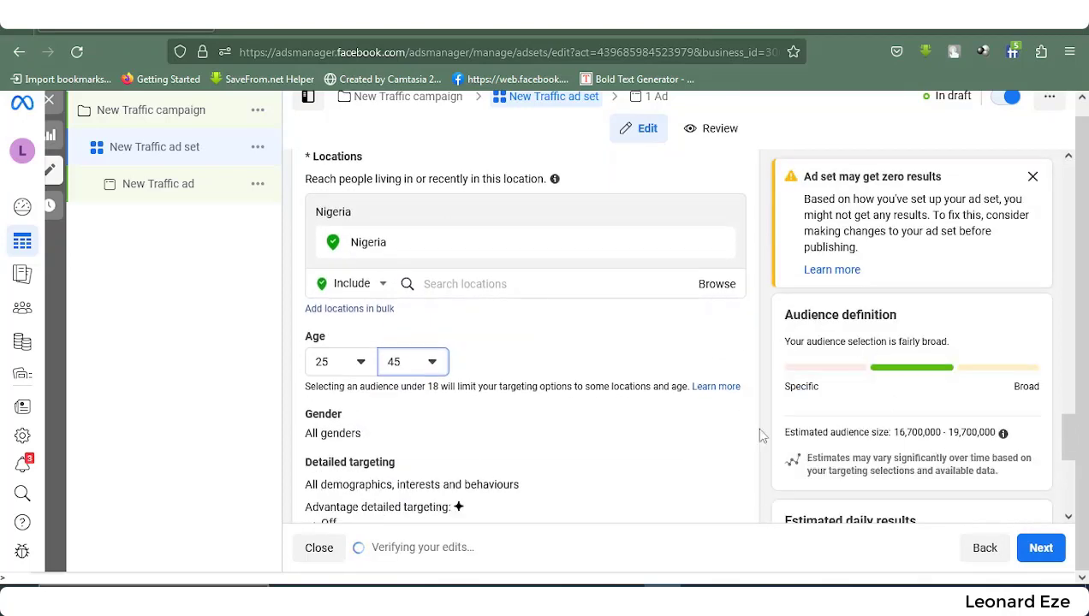
- Target the audience location to the city Lagos, Lagos State, Nigeria
{"action": "scroll", "coordinate": [479, 402], "scroll_direction": "down", "scroll_amount": 3}
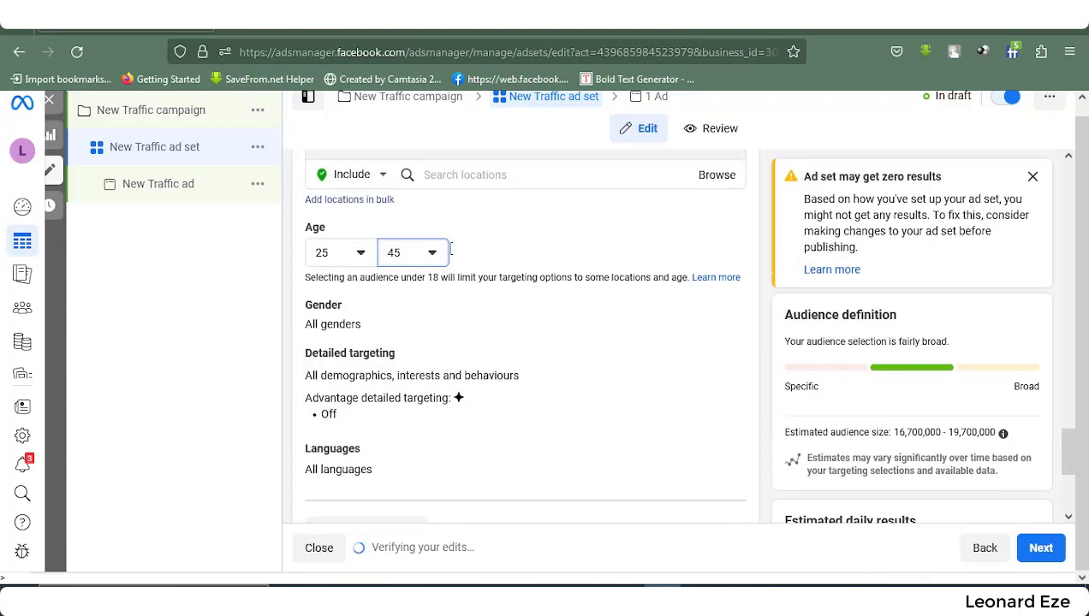
{"action": "scroll", "coordinate": [448, 261], "scroll_direction": "up", "scroll_amount": 3}
{"action": "left_click", "coordinate": [450, 284]}
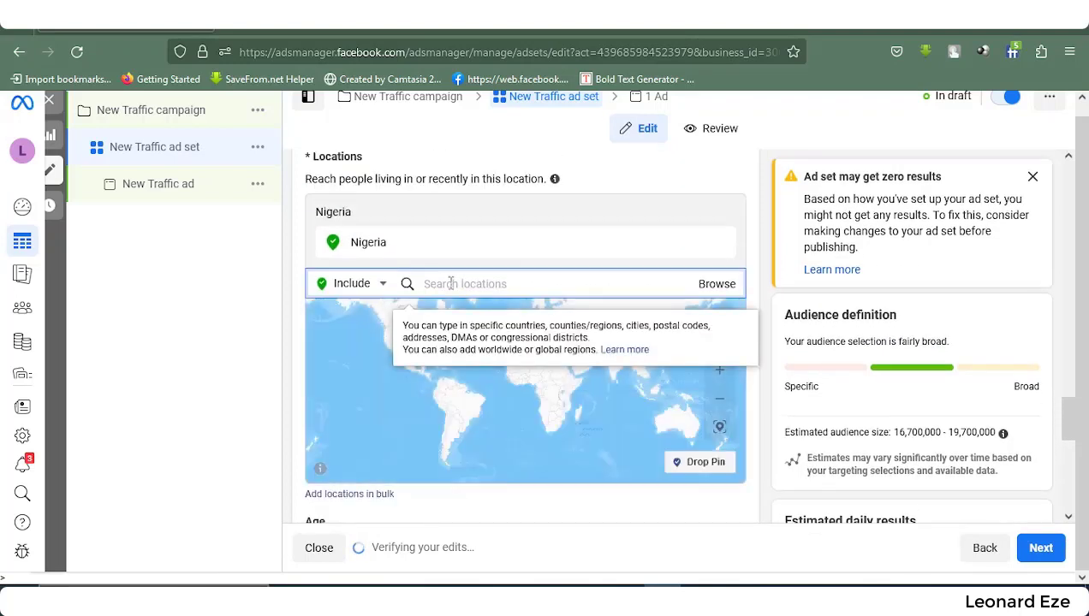
{"action": "type", "text": "LAGOS"}
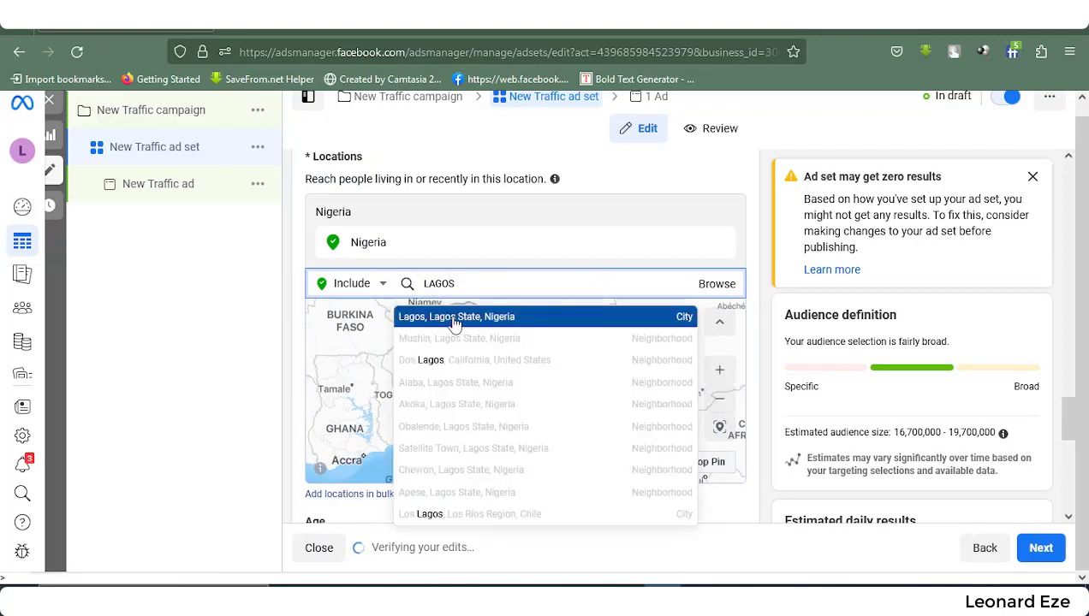
{"action": "left_click", "coordinate": [454, 323]}
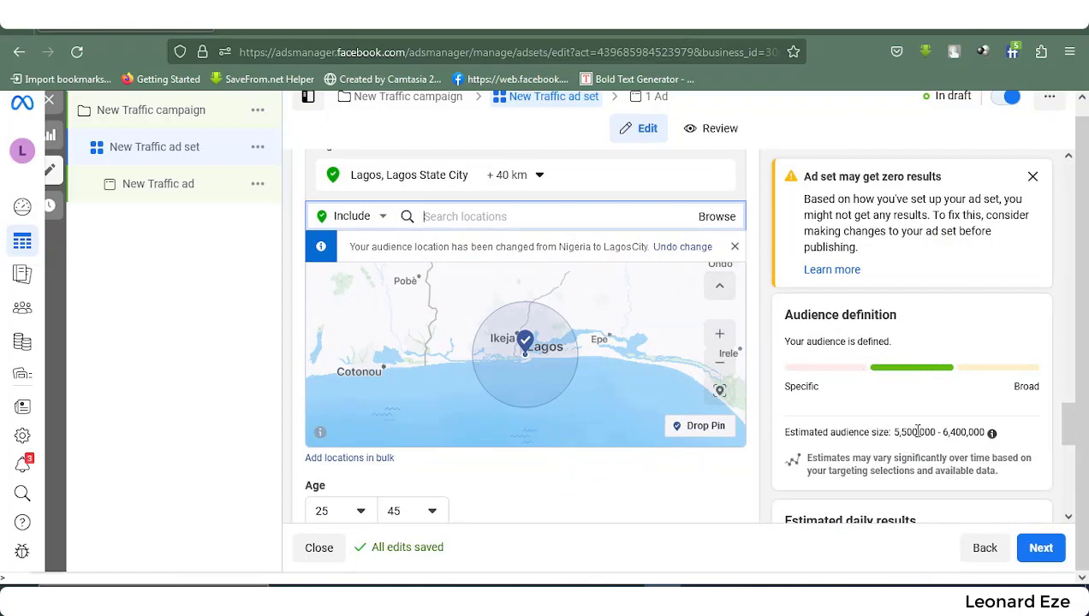
- Switch the ad set to manual placements and exclude the Audience Network platform
{"action": "scroll", "coordinate": [474, 363], "scroll_direction": "down", "scroll_amount": 1}
{"action": "scroll", "coordinate": [693, 198], "scroll_direction": "down", "scroll_amount": 3}
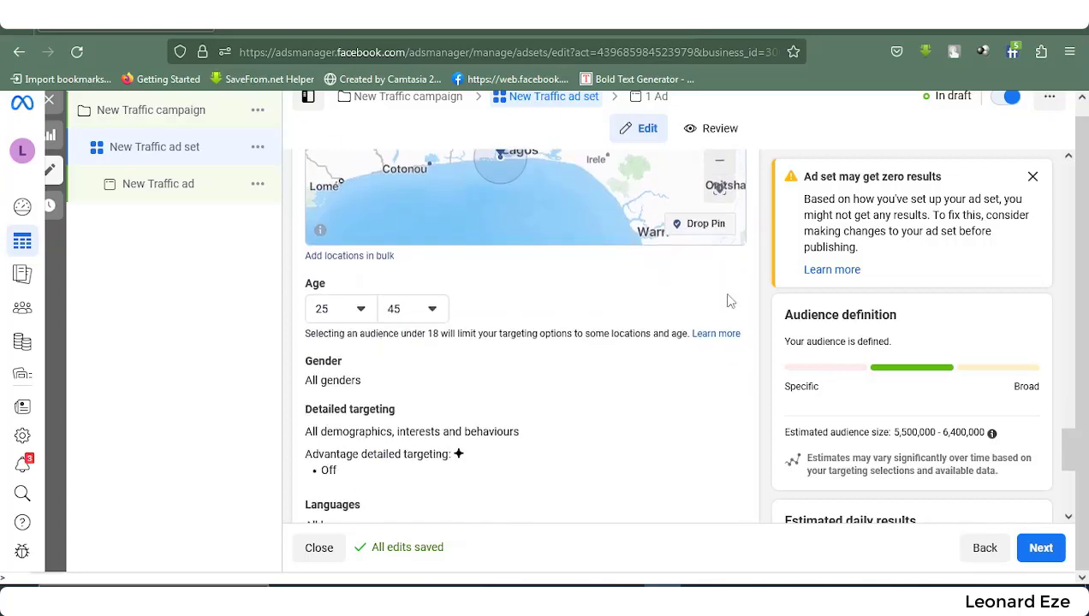
{"action": "scroll", "coordinate": [728, 301], "scroll_direction": "down", "scroll_amount": 2}
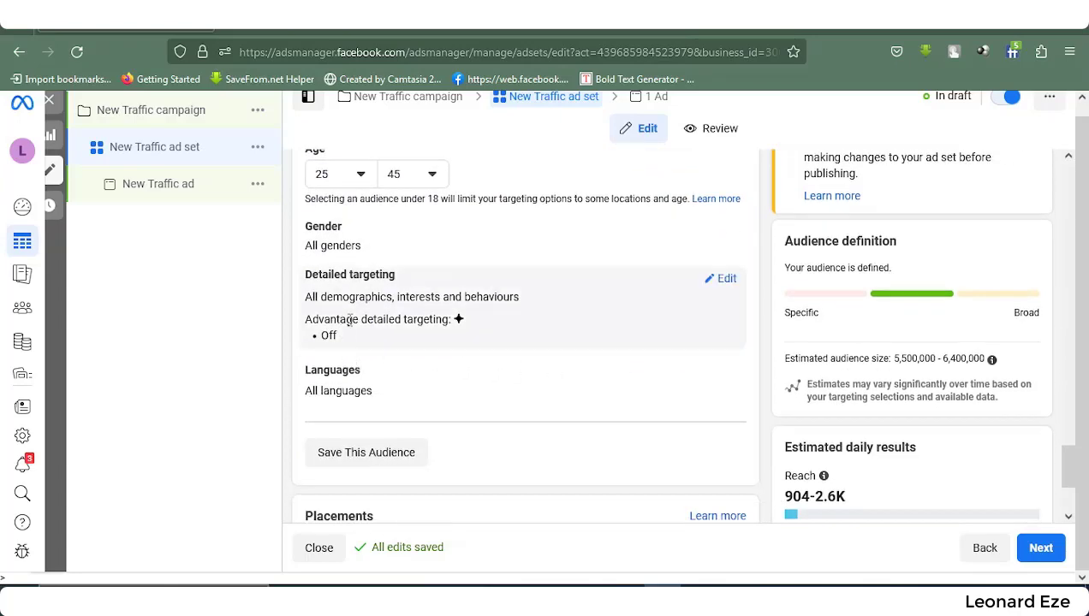
{"action": "scroll", "coordinate": [350, 319], "scroll_direction": "down", "scroll_amount": 1}
{"action": "scroll", "coordinate": [373, 307], "scroll_direction": "down", "scroll_amount": 2}
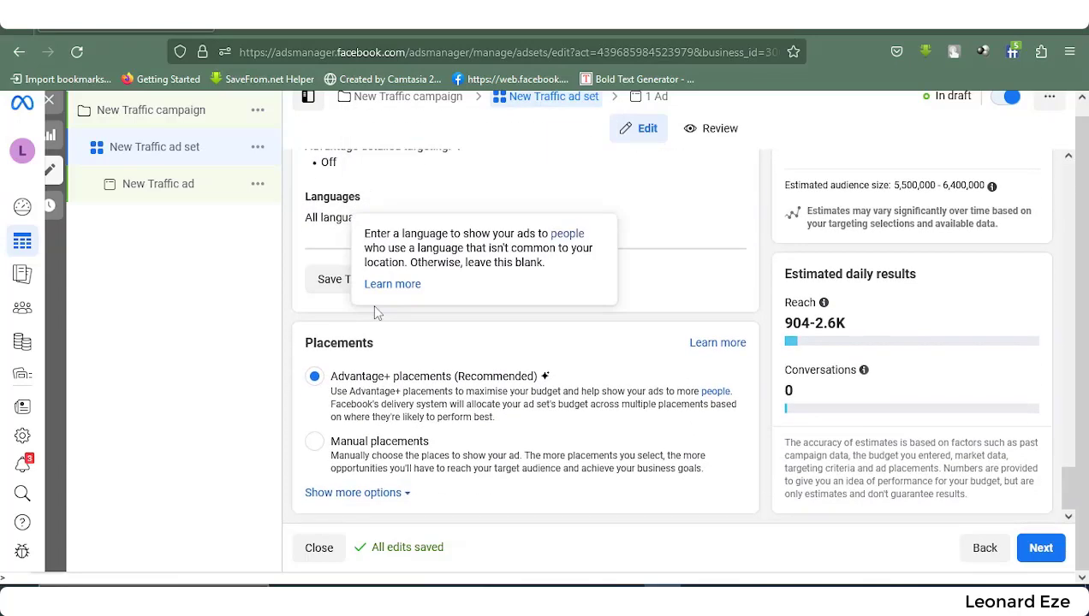
{"action": "left_click", "coordinate": [315, 441]}
{"action": "scroll", "coordinate": [486, 377], "scroll_direction": "down", "scroll_amount": 1}
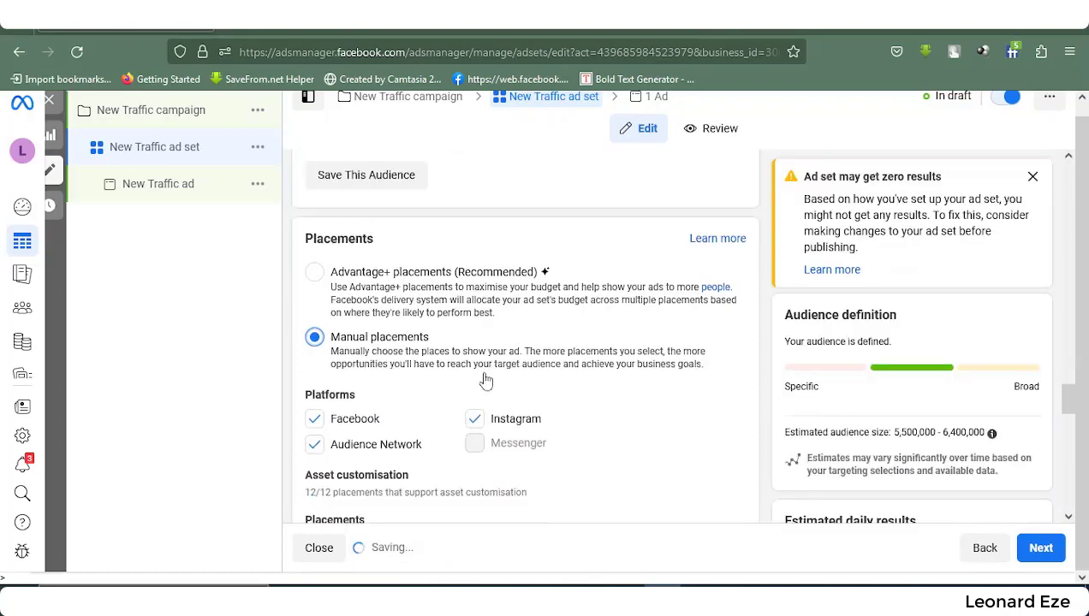
{"action": "scroll", "coordinate": [485, 377], "scroll_direction": "down", "scroll_amount": 1}
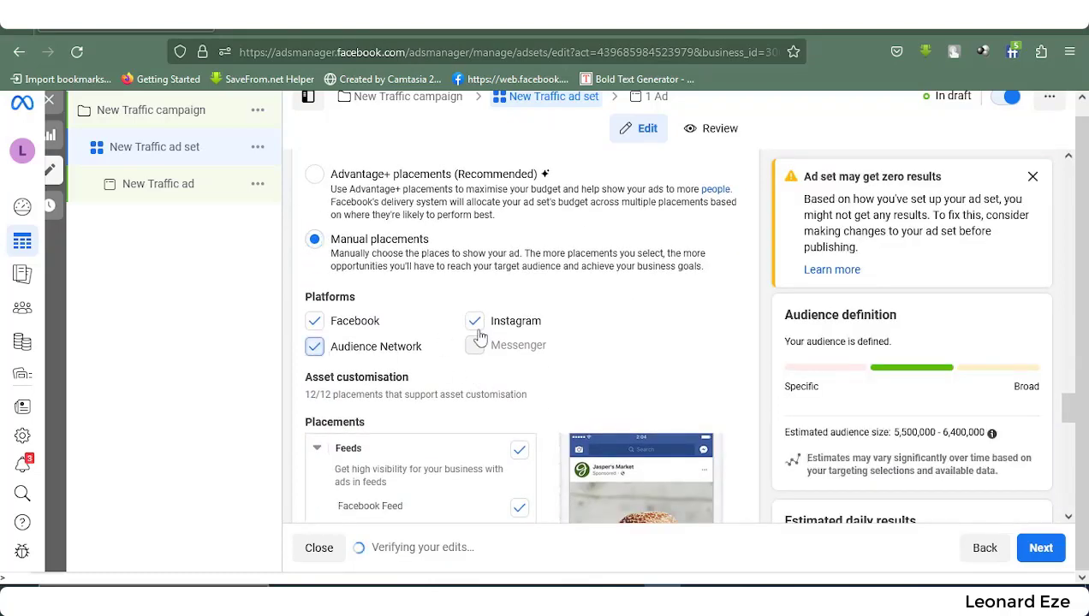
{"action": "left_click", "coordinate": [392, 347]}
{"action": "scroll", "coordinate": [547, 358], "scroll_direction": "down", "scroll_amount": 1}
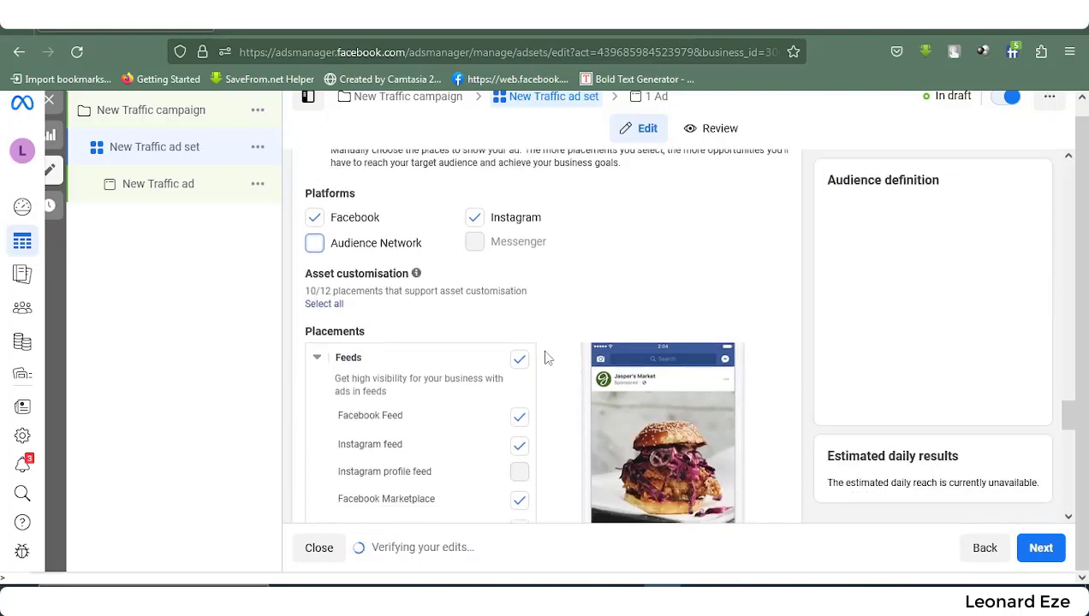
- Check the individual placements and estimated daily results, and continue to the ad level
{"action": "scroll", "coordinate": [548, 358], "scroll_direction": "down", "scroll_amount": 1}
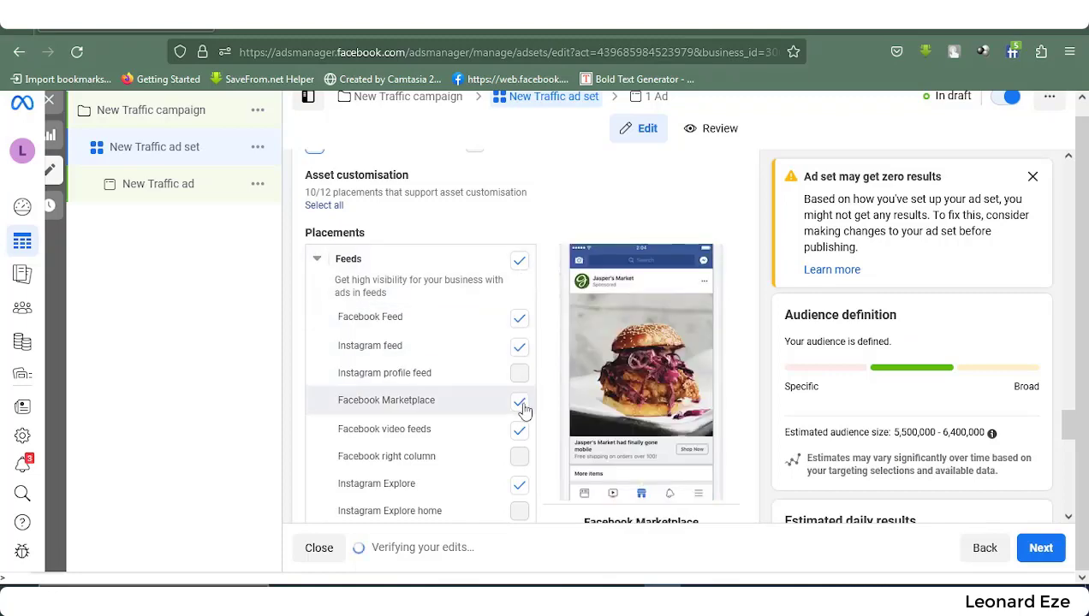
{"action": "scroll", "coordinate": [454, 292], "scroll_direction": "down", "scroll_amount": 3}
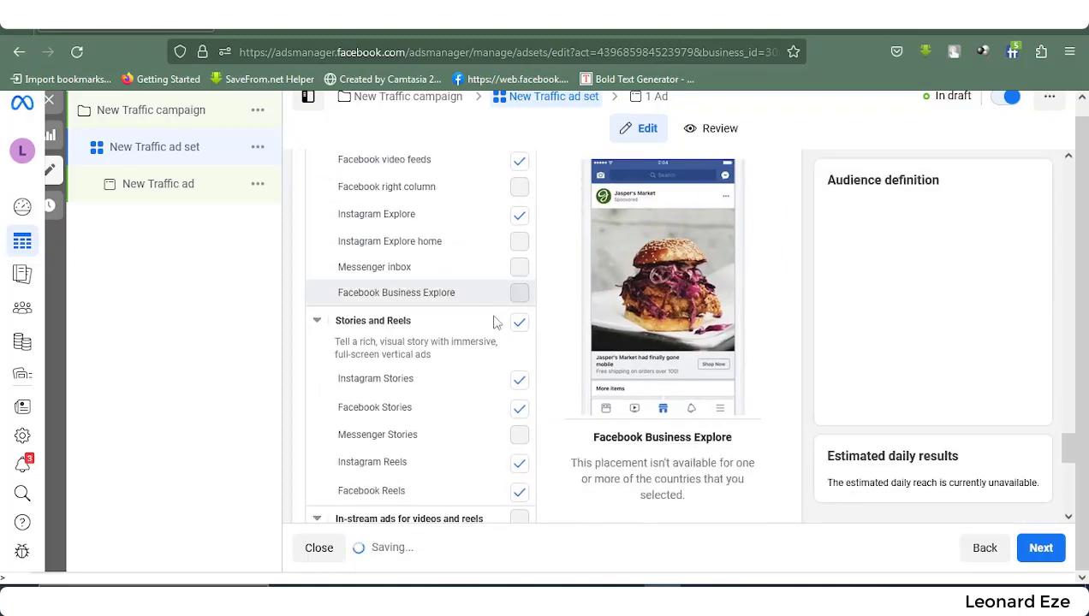
{"action": "scroll", "coordinate": [479, 342], "scroll_direction": "down", "scroll_amount": 2}
{"action": "scroll", "coordinate": [466, 351], "scroll_direction": "down", "scroll_amount": 4}
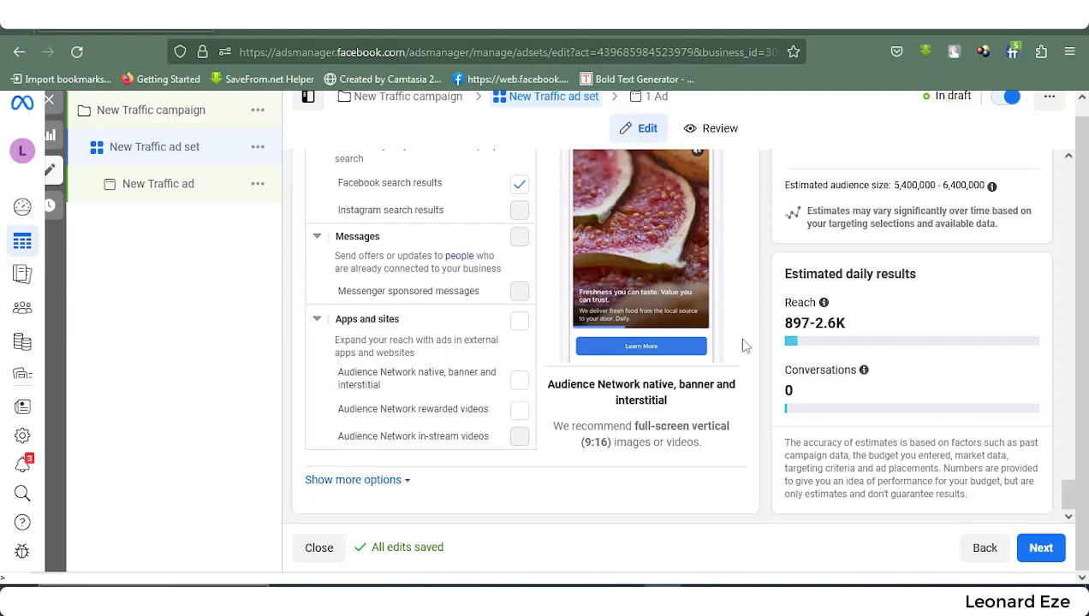
{"action": "mouse_move", "coordinate": [820, 317]}
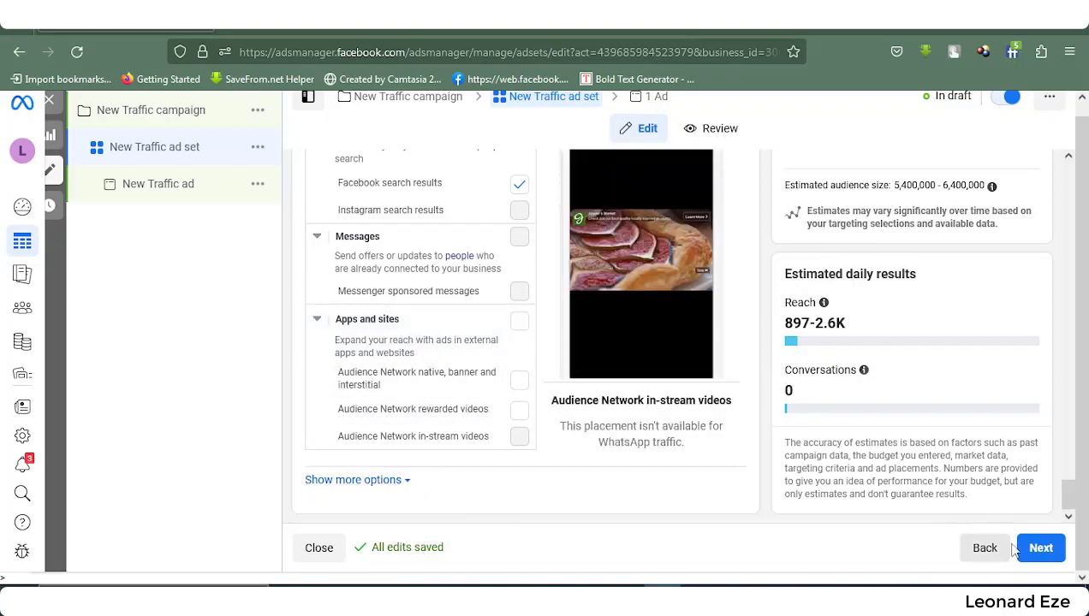
{"action": "left_click", "coordinate": [1040, 548]}
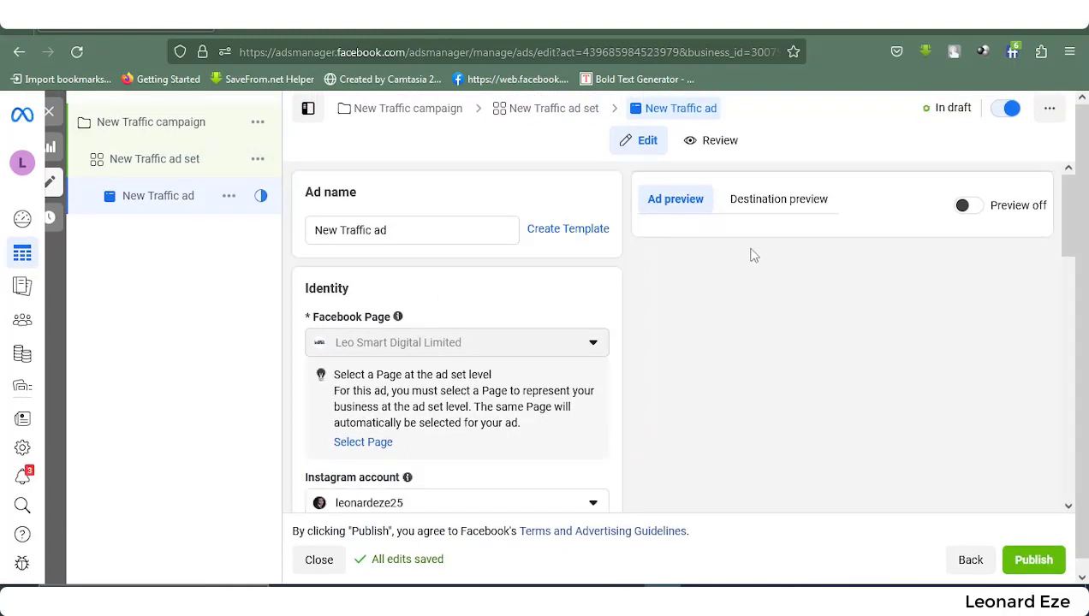
- Dismiss the video recommendation and change the ad setup to Use existing post
{"action": "left_click", "coordinate": [432, 232]}
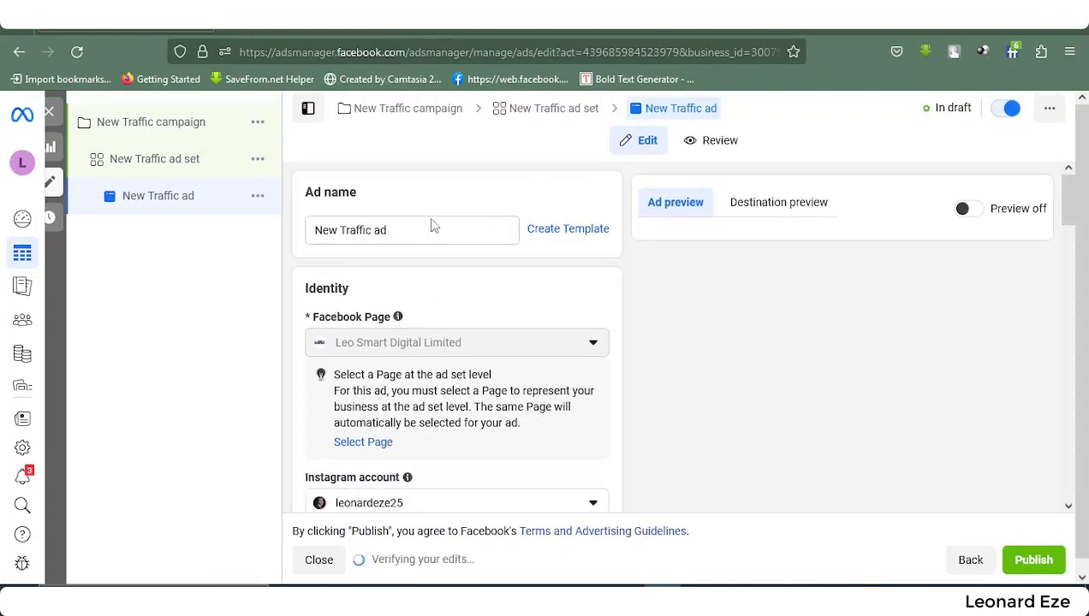
{"action": "scroll", "coordinate": [363, 235], "scroll_direction": "down", "scroll_amount": 2}
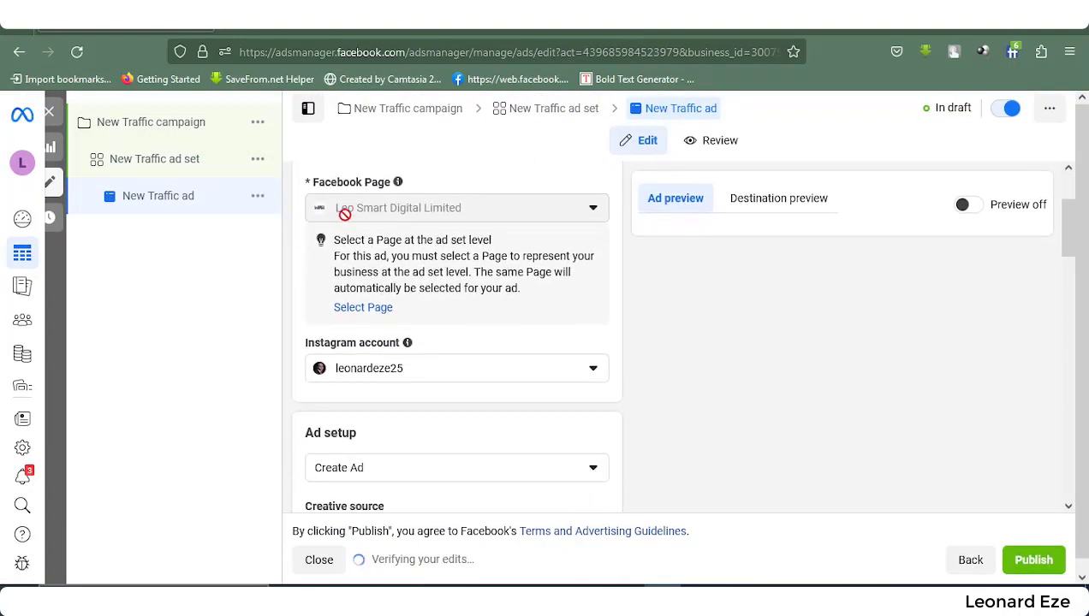
{"action": "scroll", "coordinate": [381, 373], "scroll_direction": "down", "scroll_amount": 2}
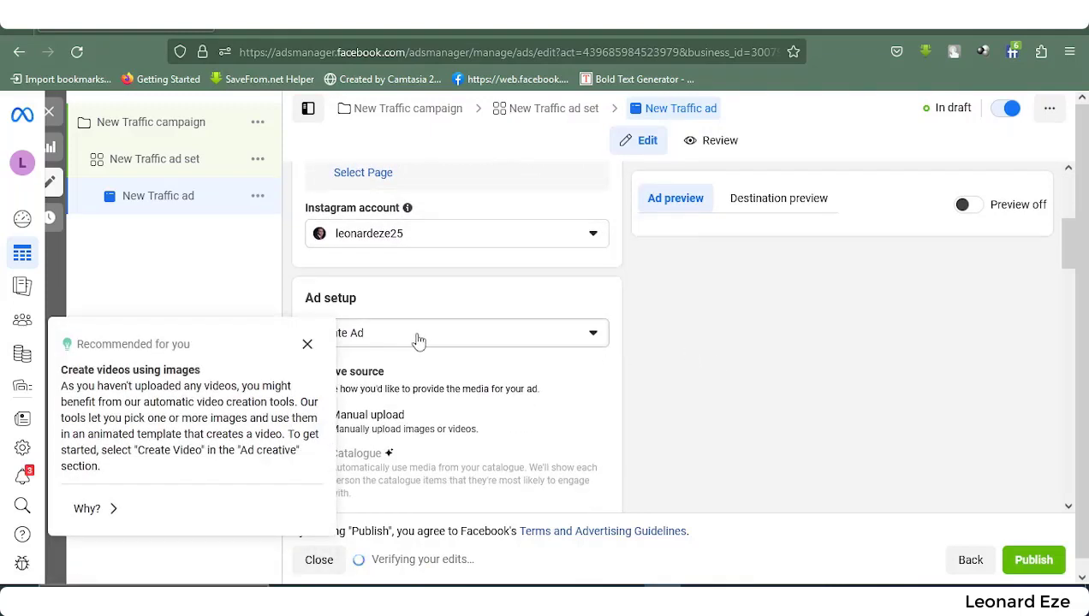
{"action": "left_click", "coordinate": [419, 340]}
{"action": "left_click", "coordinate": [307, 344]}
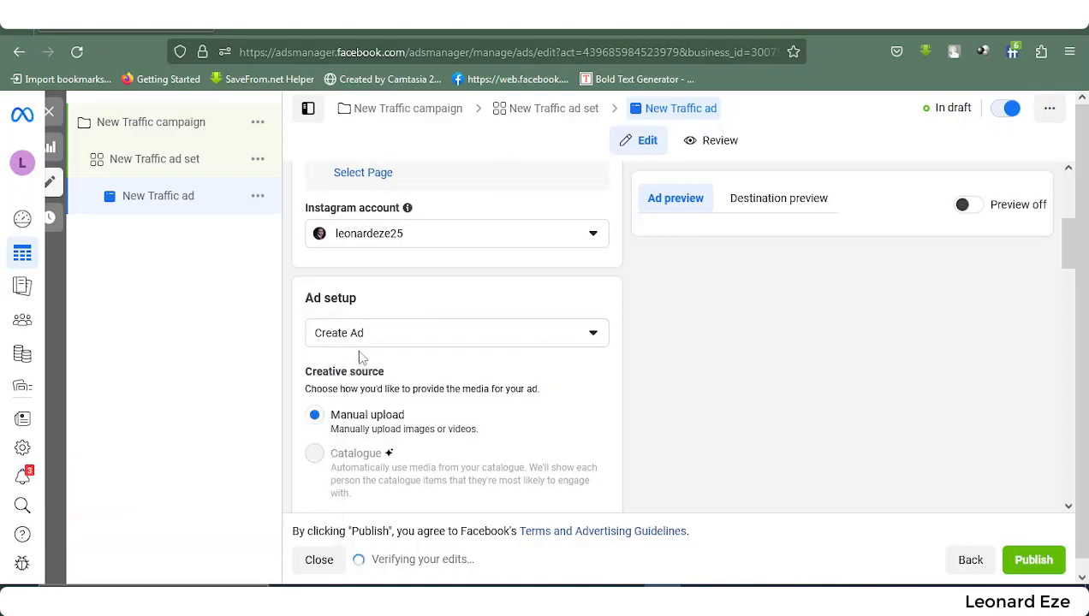
{"action": "scroll", "coordinate": [364, 368], "scroll_direction": "down", "scroll_amount": 2}
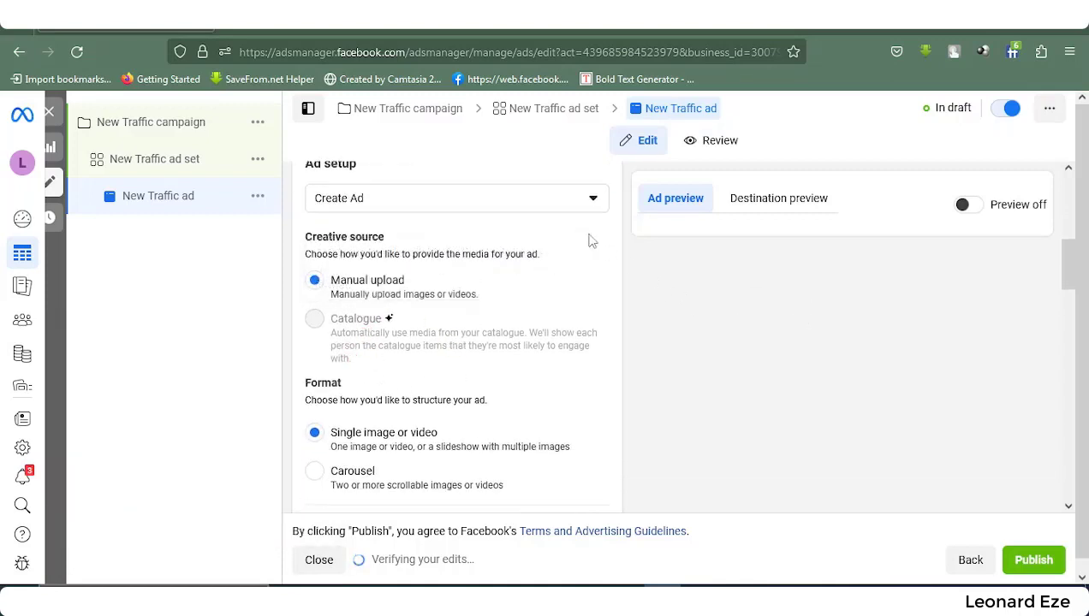
{"action": "left_click", "coordinate": [547, 198]}
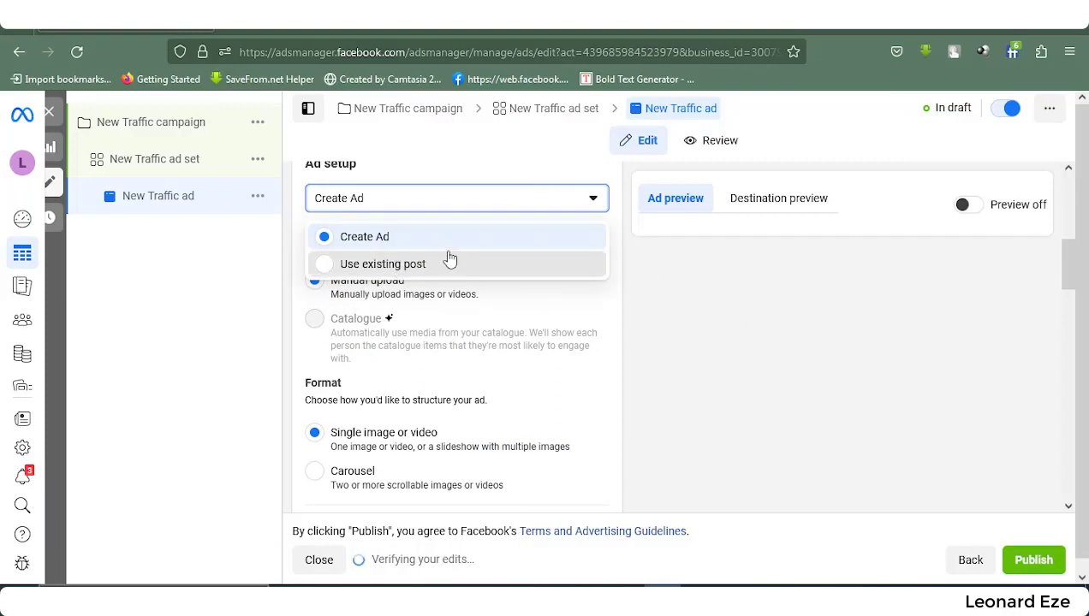
{"action": "left_click", "coordinate": [450, 262]}
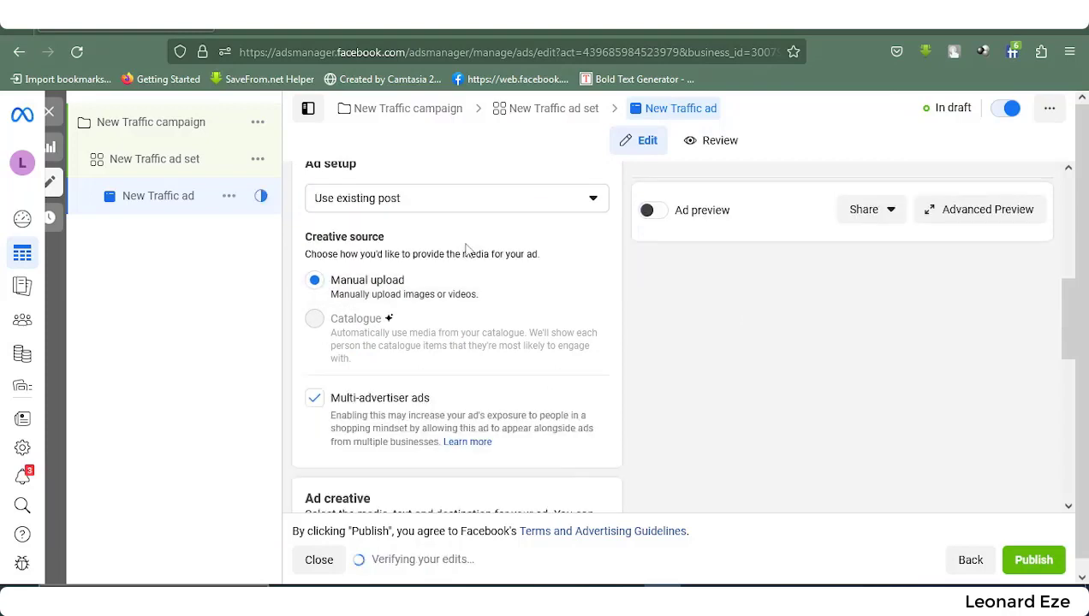
- Browse the page's existing Facebook posts and use the 1 Jul 2023 album post "For all your CAC Registration services" for the ad
{"action": "scroll", "coordinate": [467, 248], "scroll_direction": "down", "scroll_amount": 4}
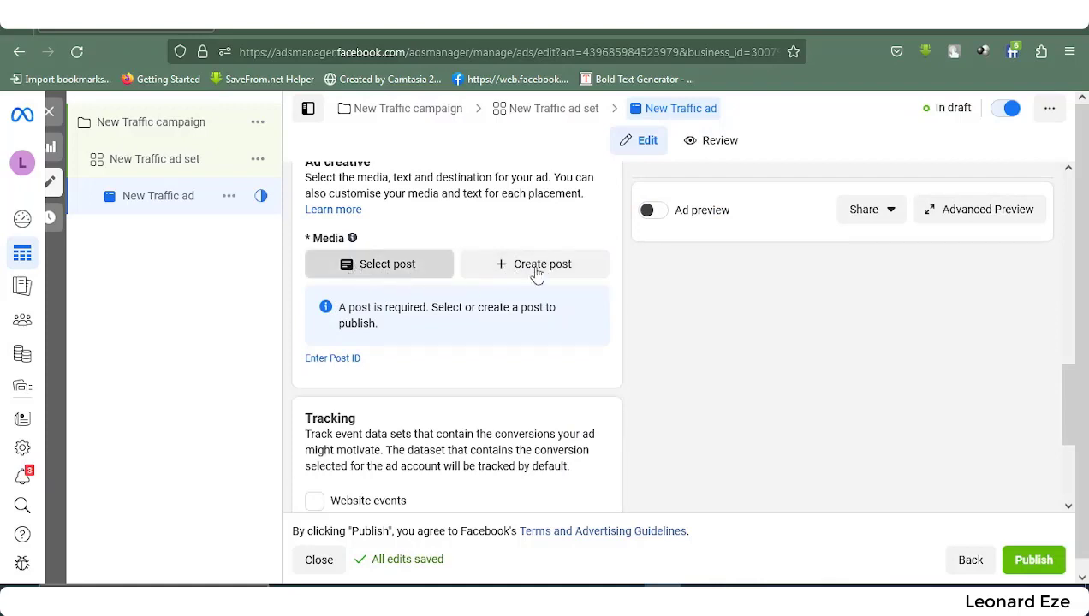
{"action": "scroll", "coordinate": [370, 336], "scroll_direction": "down", "scroll_amount": 1}
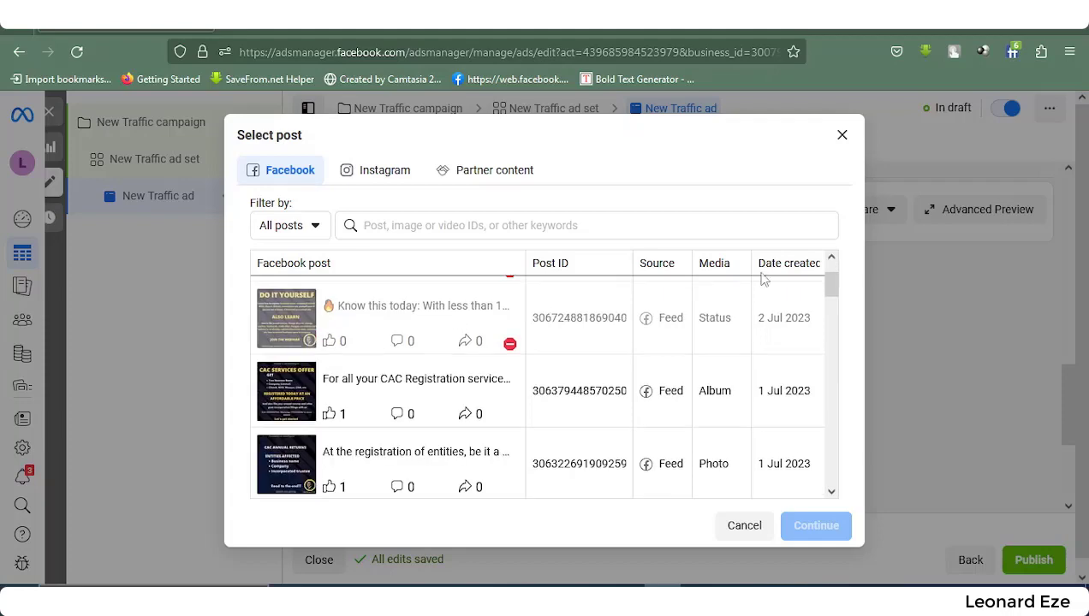
{"action": "scroll", "coordinate": [446, 358], "scroll_direction": "down", "scroll_amount": 3}
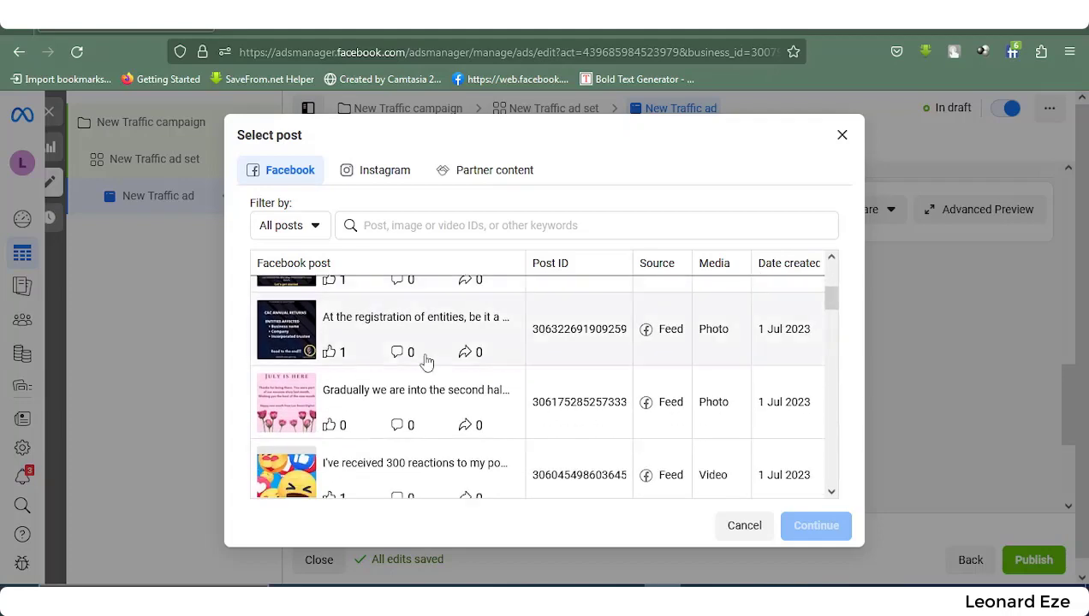
{"action": "scroll", "coordinate": [425, 362], "scroll_direction": "down", "scroll_amount": 6}
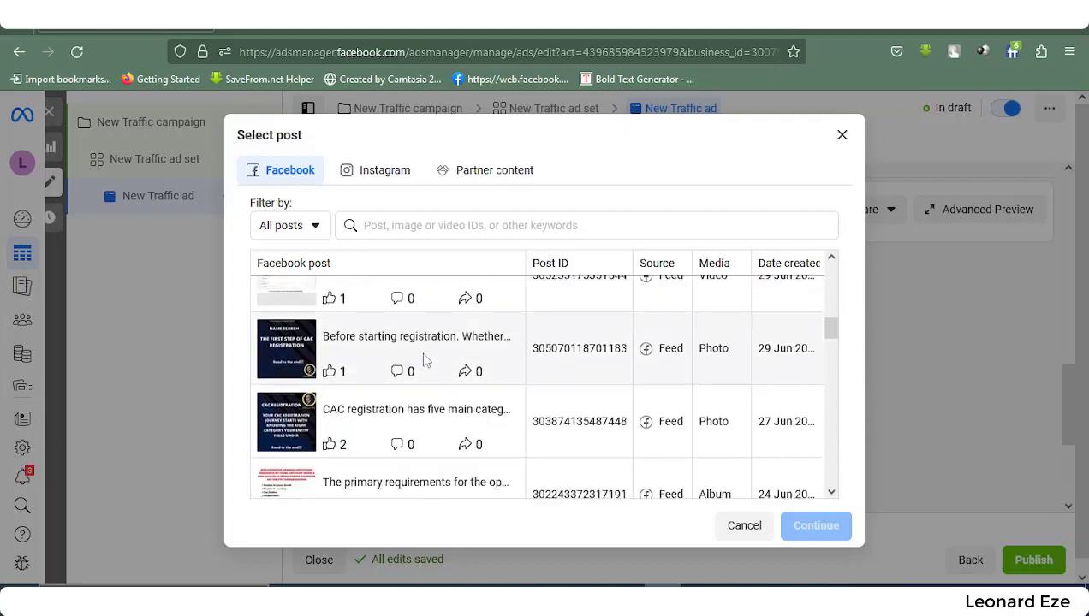
{"action": "scroll", "coordinate": [425, 361], "scroll_direction": "down", "scroll_amount": 5}
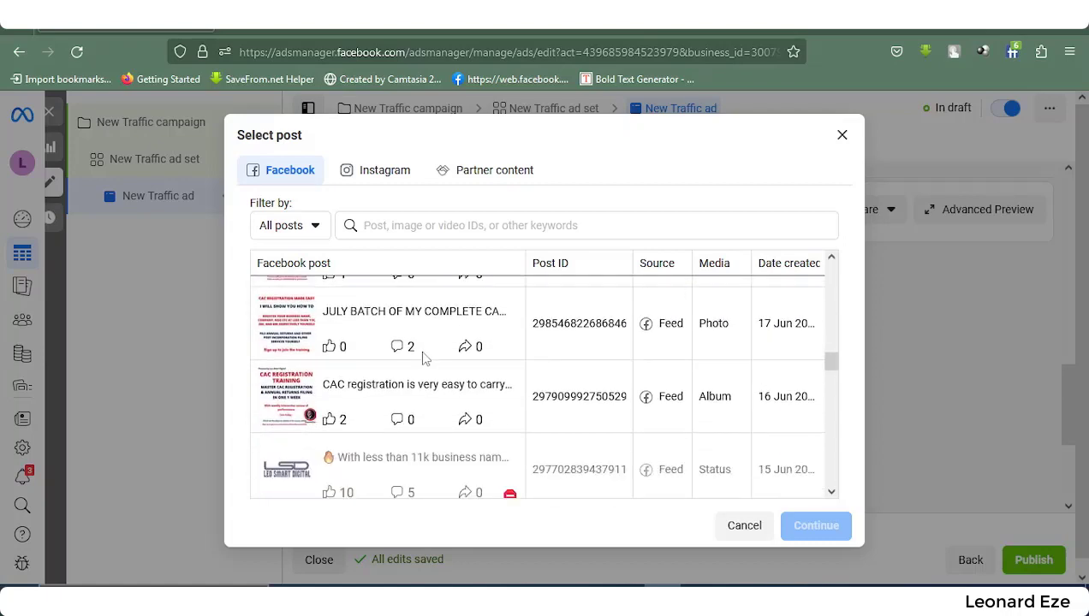
{"action": "scroll", "coordinate": [425, 359], "scroll_direction": "down", "scroll_amount": 3}
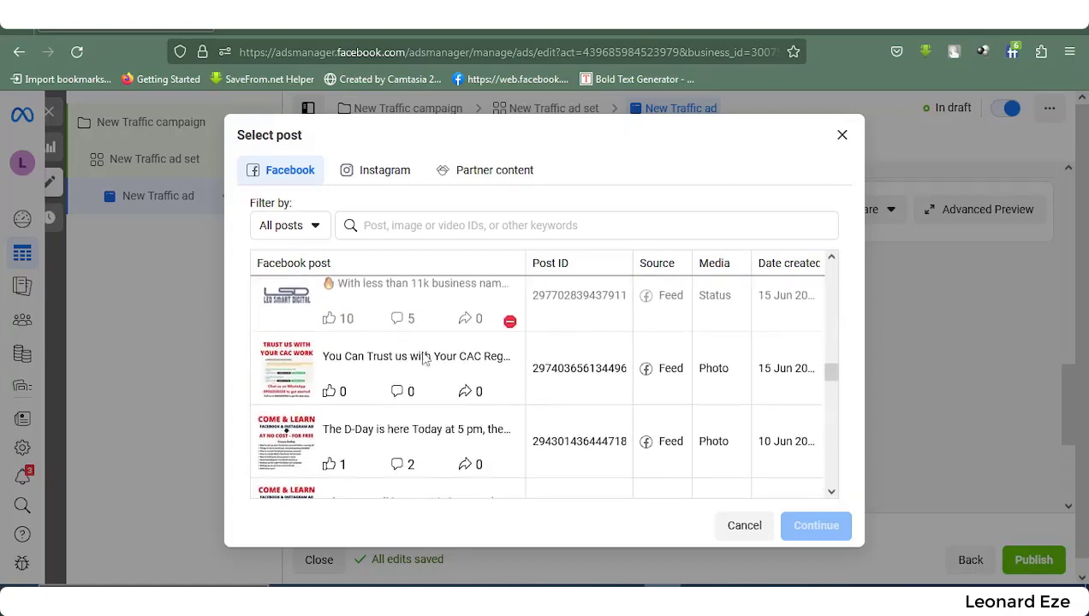
{"action": "scroll", "coordinate": [425, 360], "scroll_direction": "down", "scroll_amount": 6}
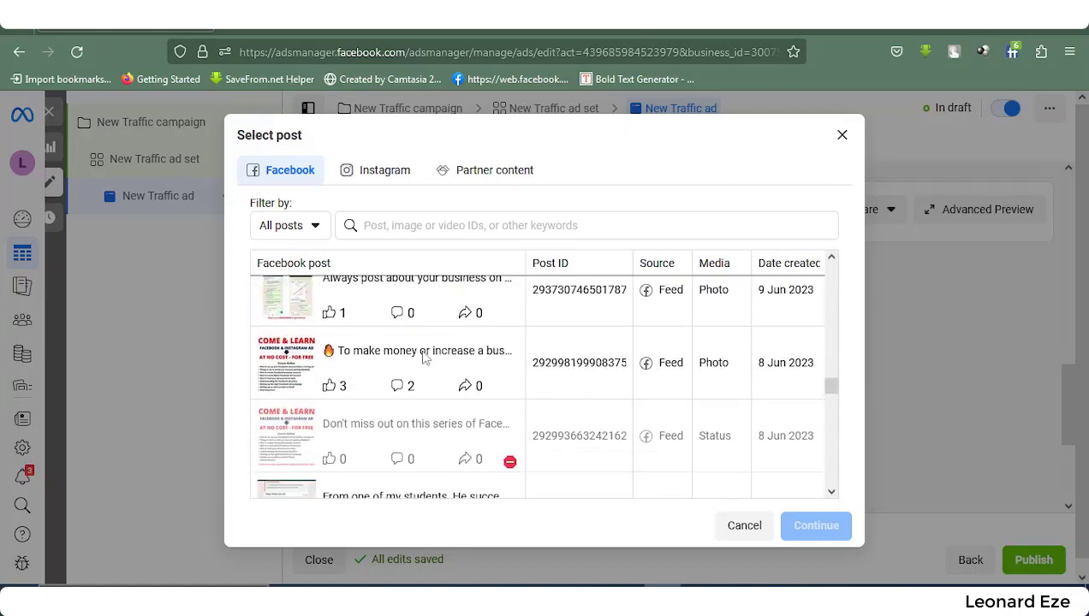
{"action": "scroll", "coordinate": [422, 358], "scroll_direction": "down", "scroll_amount": 7}
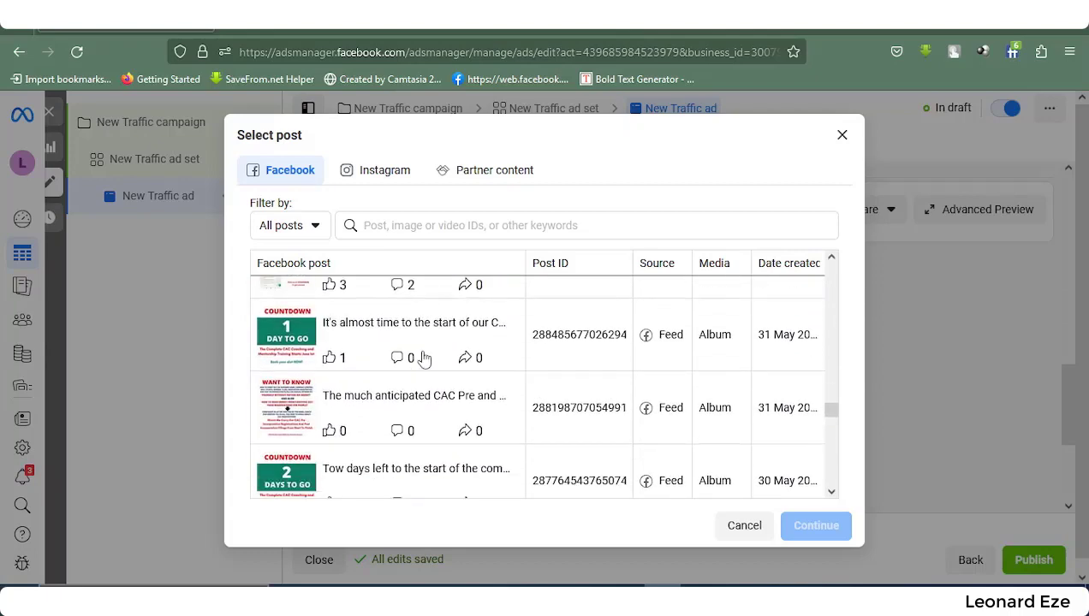
{"action": "scroll", "coordinate": [423, 352], "scroll_direction": "down", "scroll_amount": 10}
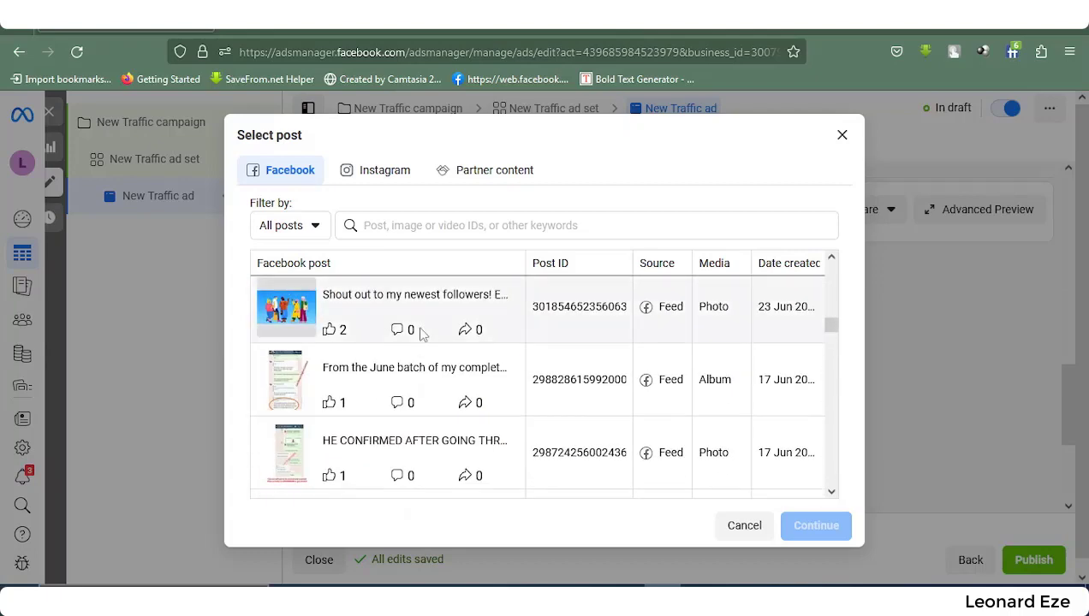
{"action": "scroll", "coordinate": [423, 335], "scroll_direction": "up", "scroll_amount": 2}
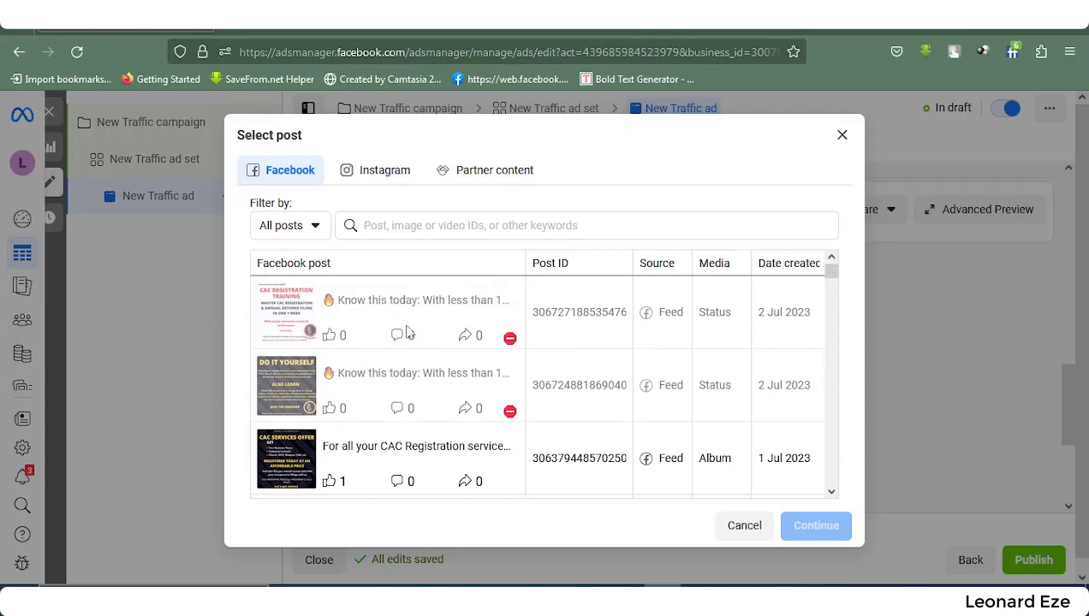
{"action": "scroll", "coordinate": [393, 398], "scroll_direction": "down", "scroll_amount": 2}
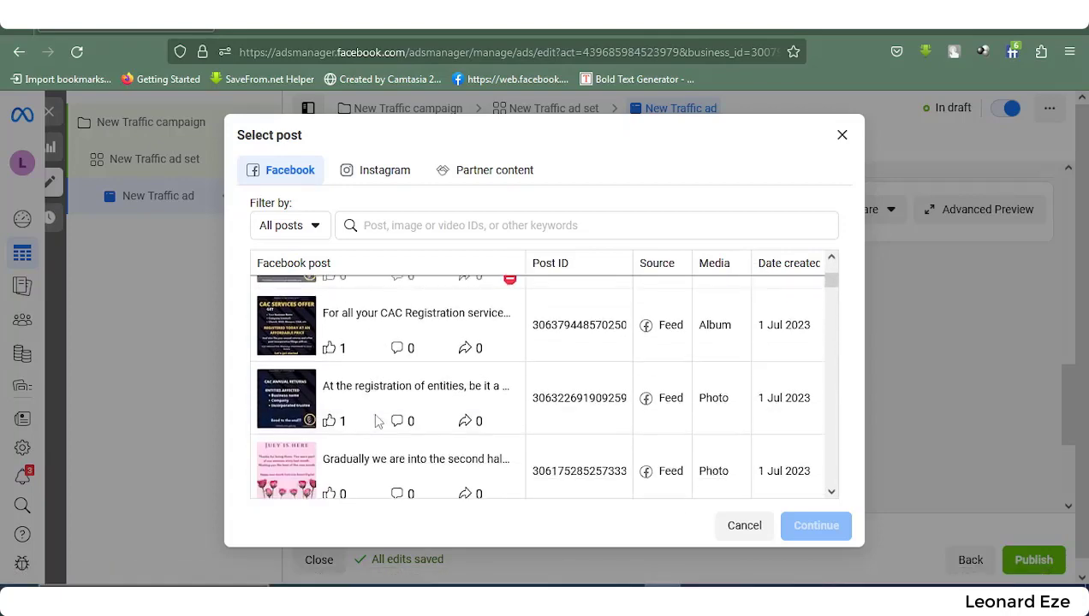
{"action": "left_click", "coordinate": [293, 341]}
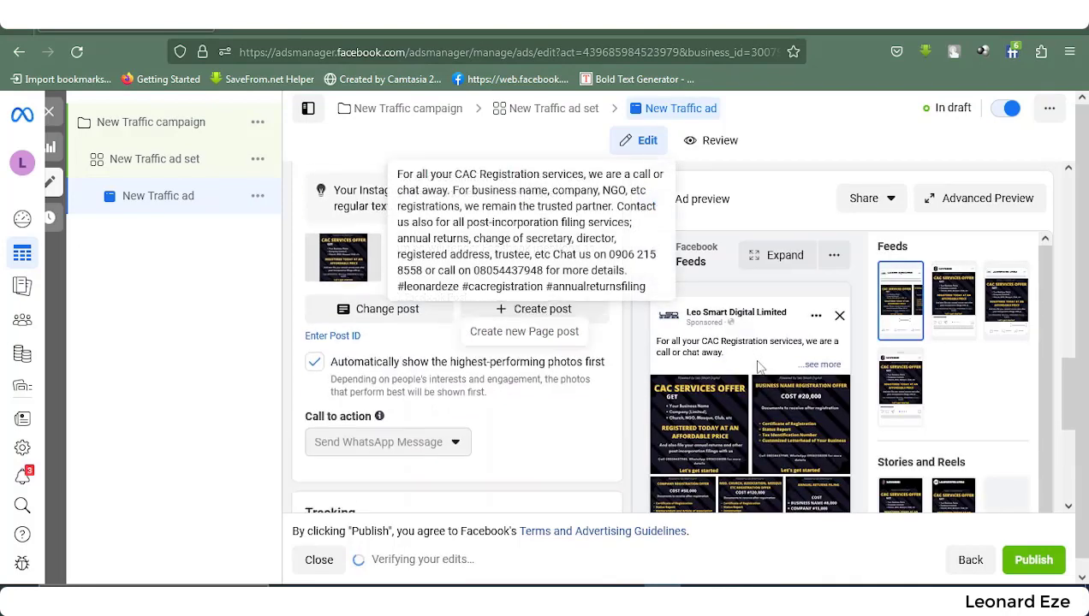
- Review the ad's call to action, tracking section and preview, and read the error details for the New Traffic ad
{"action": "scroll", "coordinate": [772, 408], "scroll_direction": "down", "scroll_amount": 5}
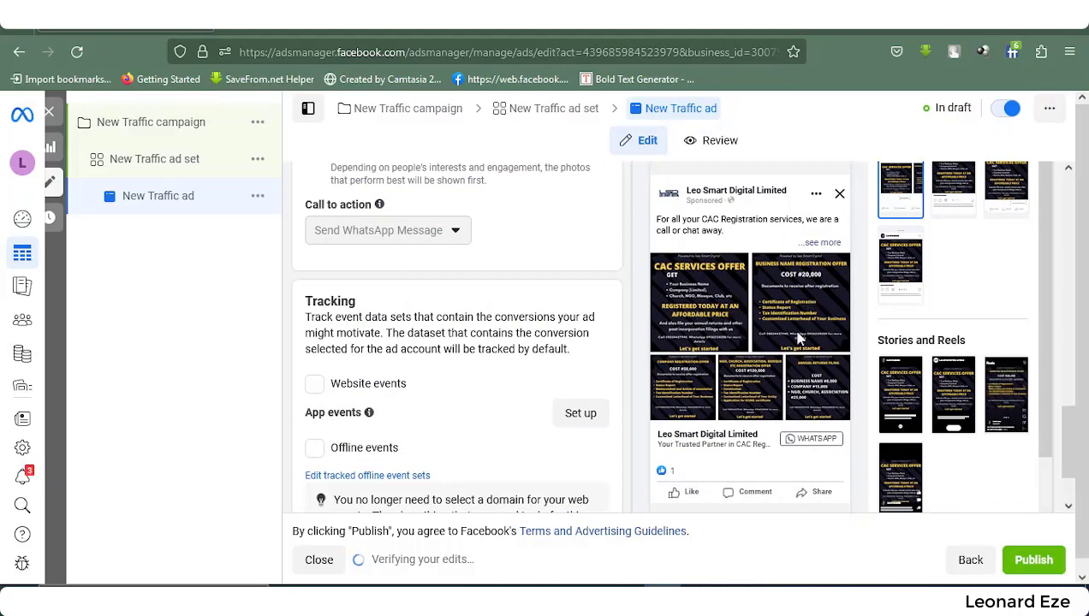
{"action": "scroll", "coordinate": [494, 380], "scroll_direction": "down", "scroll_amount": 1}
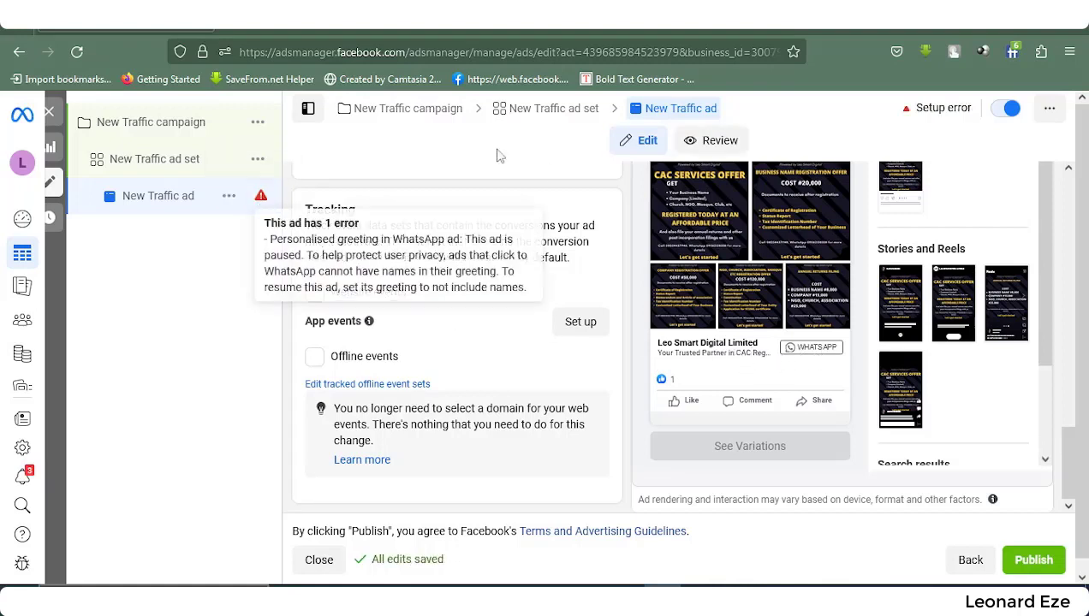
{"action": "mouse_move", "coordinate": [257, 206]}
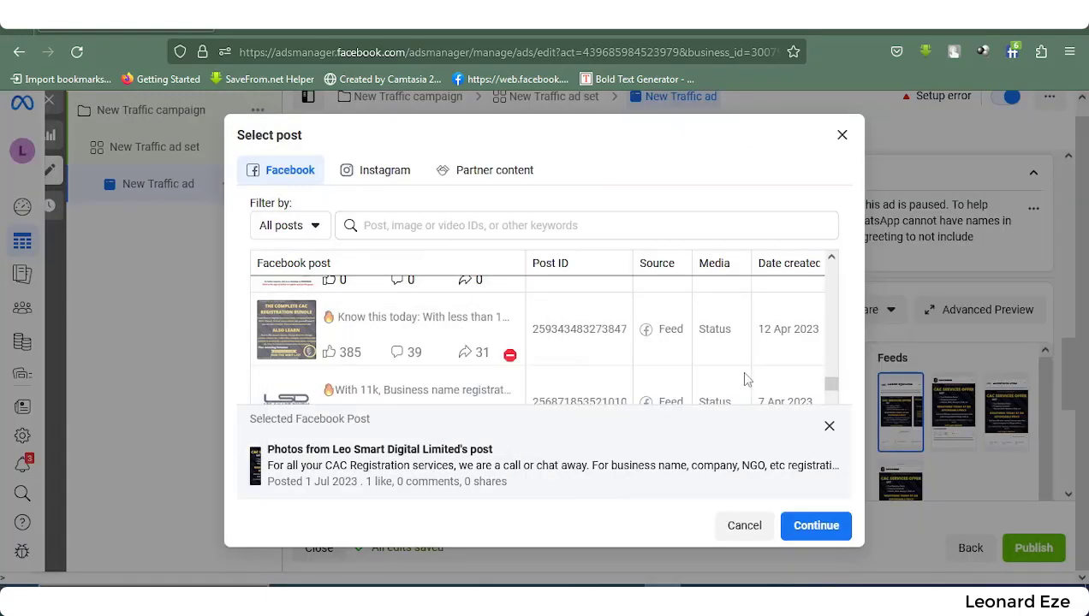
- Check why the 22 Jan post is restricted, and change the ad's post to the "DO IT YOURSELF" video from 30 Apr 2023
{"action": "scroll", "coordinate": [452, 389], "scroll_direction": "down", "scroll_amount": 5}
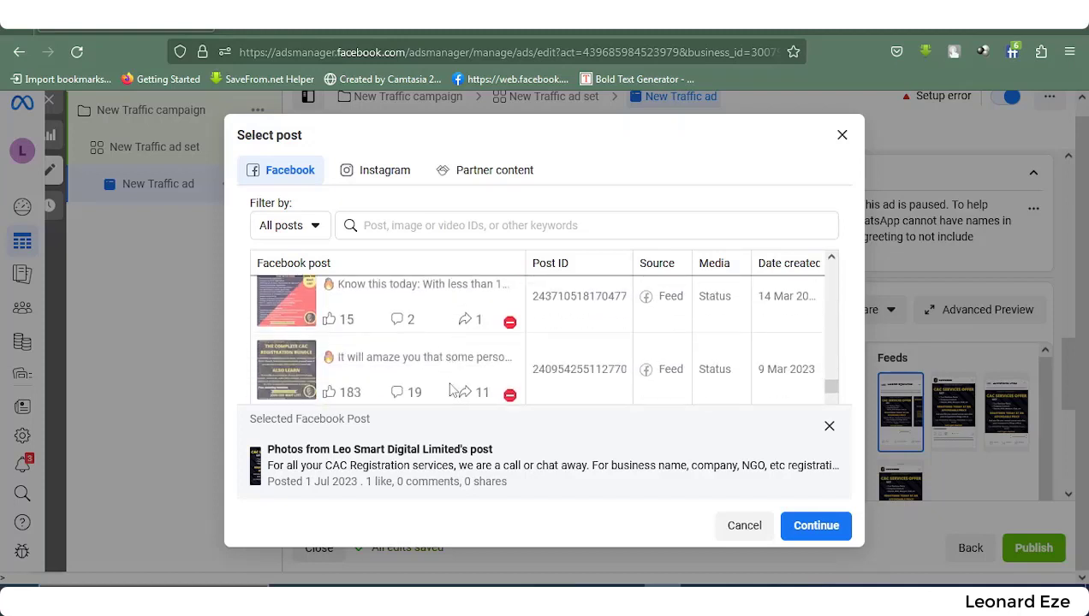
{"action": "scroll", "coordinate": [452, 389], "scroll_direction": "down", "scroll_amount": 3}
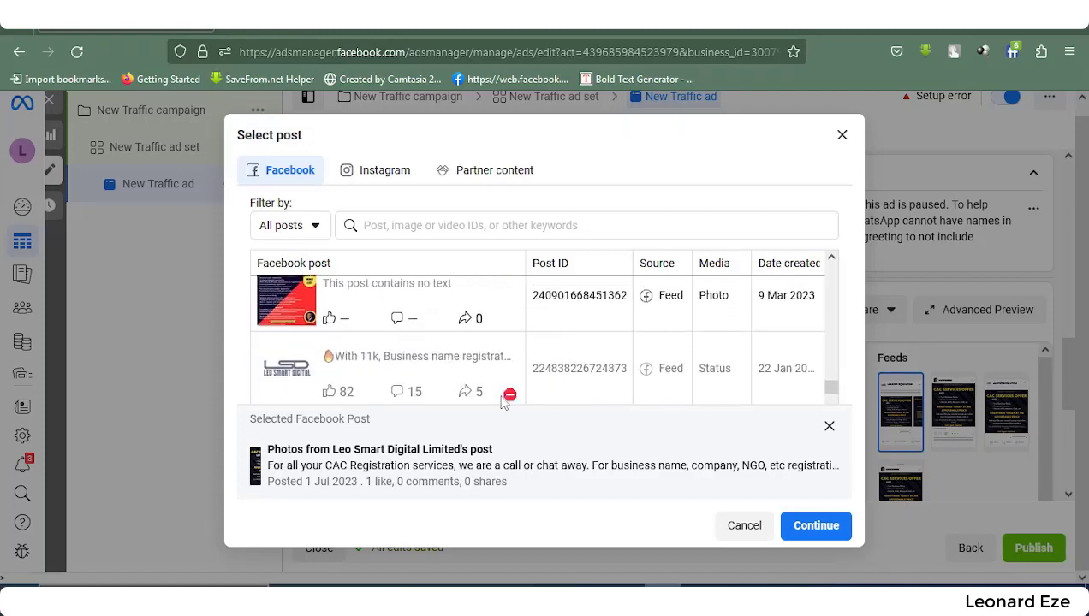
{"action": "mouse_move", "coordinate": [509, 398]}
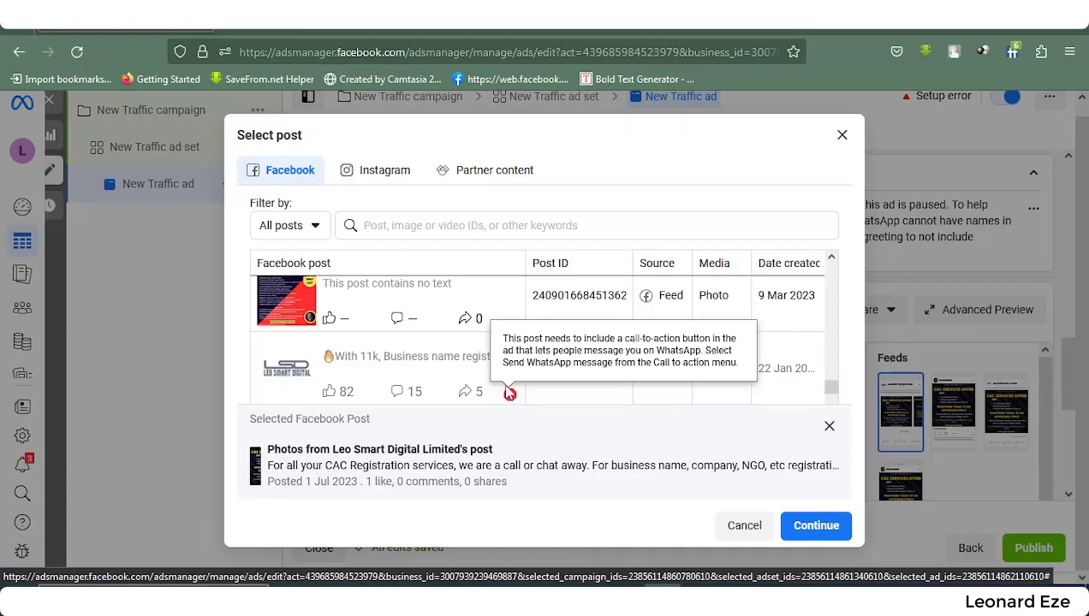
{"action": "scroll", "coordinate": [440, 359], "scroll_direction": "up", "scroll_amount": 5}
{"action": "scroll", "coordinate": [441, 360], "scroll_direction": "up", "scroll_amount": 8}
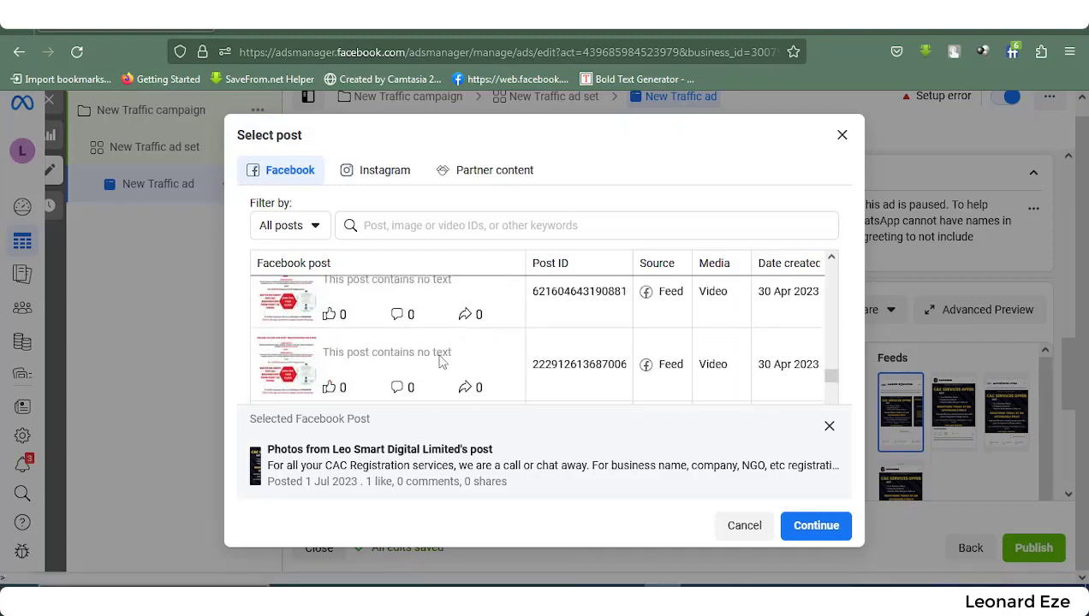
{"action": "scroll", "coordinate": [441, 361], "scroll_direction": "down", "scroll_amount": 1}
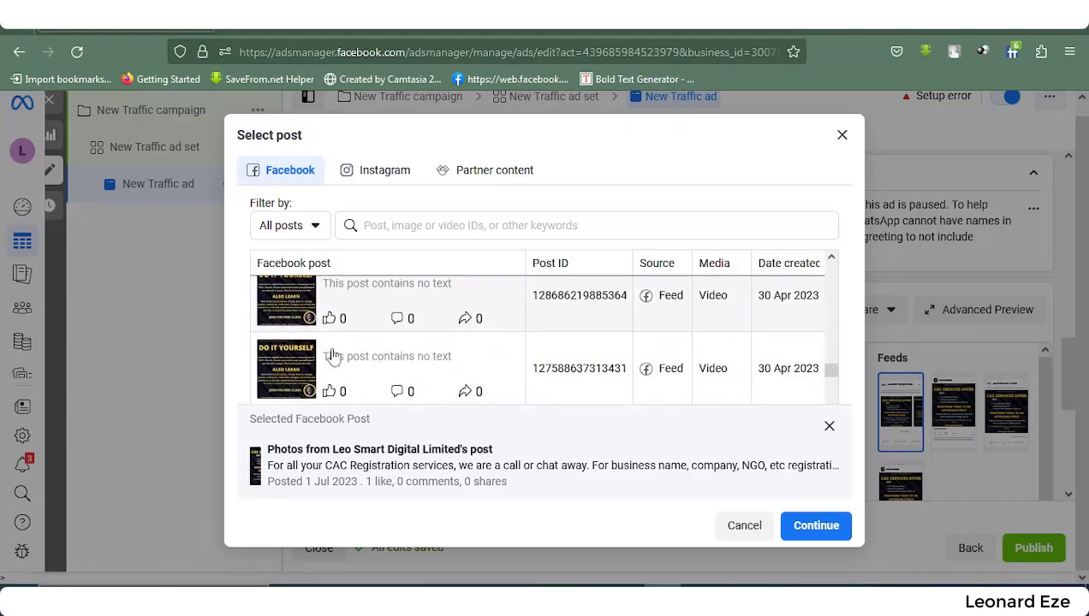
{"action": "left_click", "coordinate": [295, 370]}
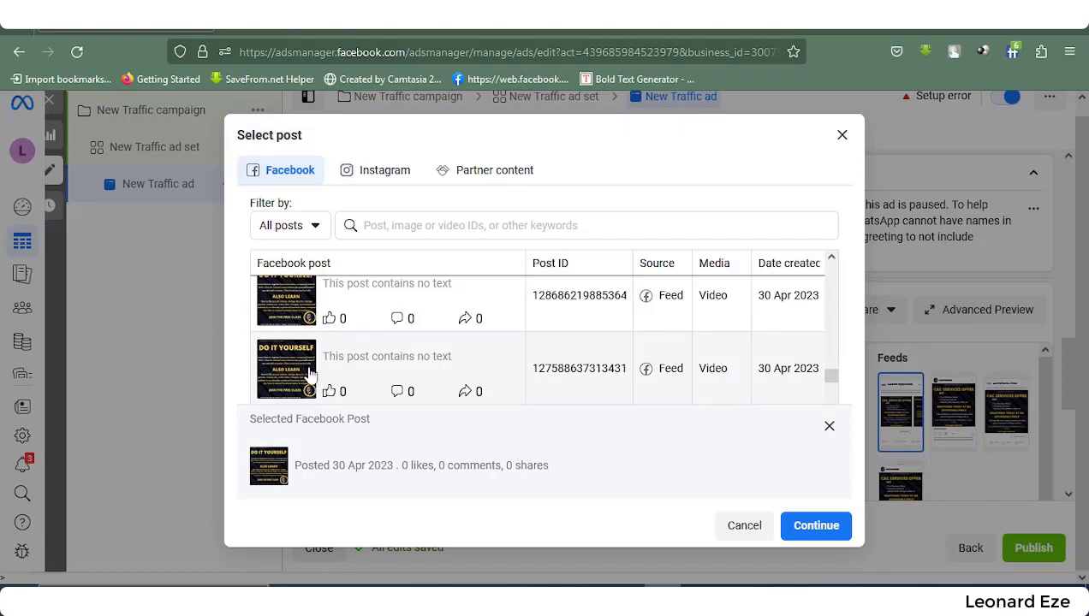
{"action": "left_click", "coordinate": [304, 373]}
{"action": "left_click", "coordinate": [291, 373]}
{"action": "left_click", "coordinate": [816, 531]}
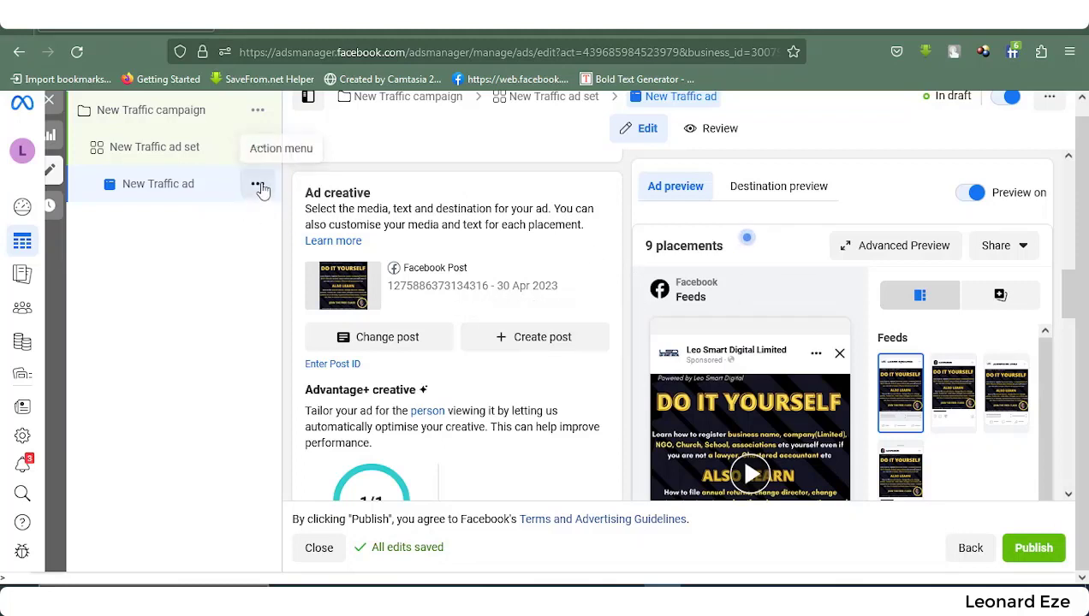
- Change the ad's post back to the 1 Jul 2023 album "For all your CAC Registration services"
{"action": "left_click", "coordinate": [385, 338]}
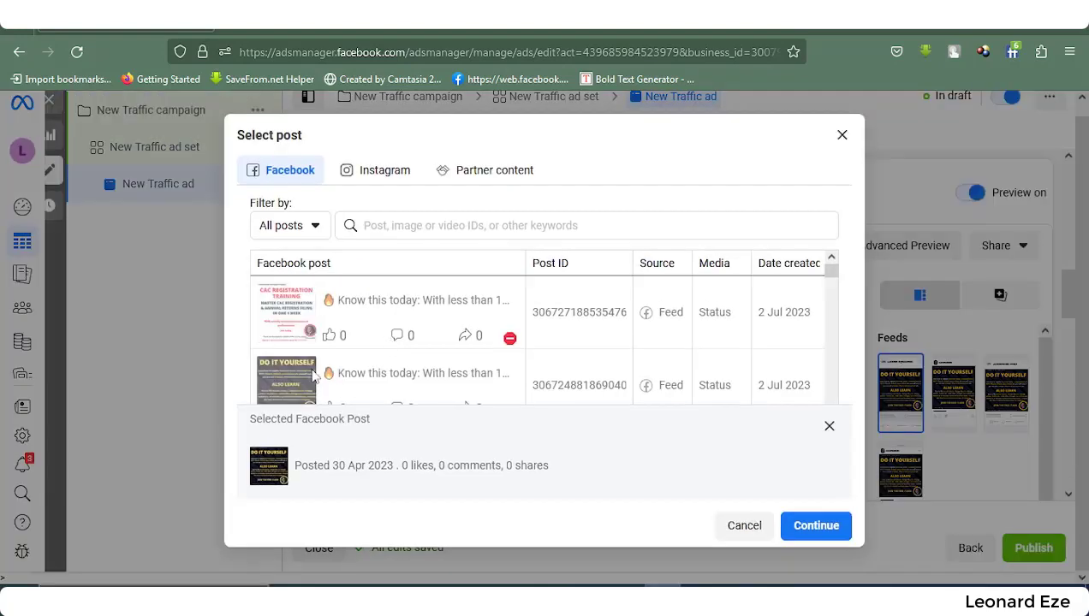
{"action": "scroll", "coordinate": [363, 376], "scroll_direction": "down", "scroll_amount": 1}
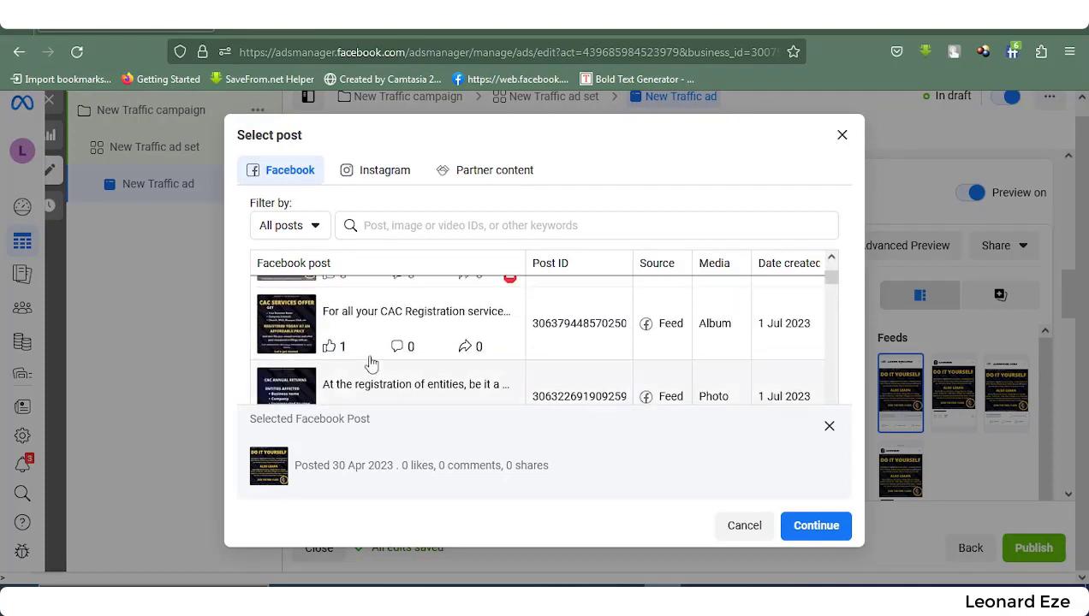
{"action": "scroll", "coordinate": [368, 368], "scroll_direction": "up", "scroll_amount": 1}
{"action": "scroll", "coordinate": [368, 364], "scroll_direction": "down", "scroll_amount": 1}
{"action": "scroll", "coordinate": [370, 361], "scroll_direction": "up", "scroll_amount": 1}
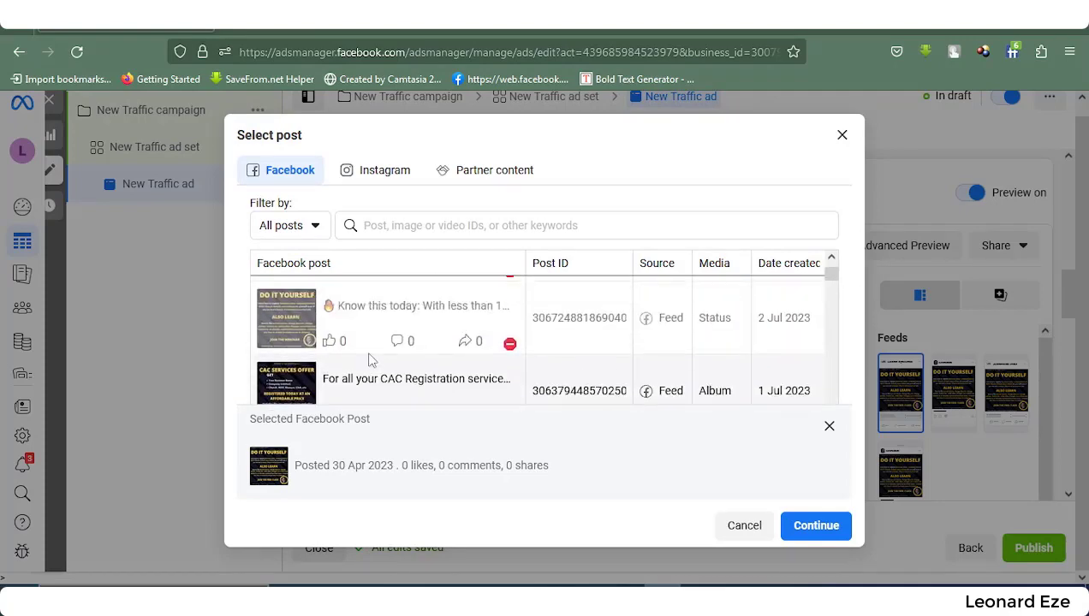
{"action": "left_click", "coordinate": [291, 387]}
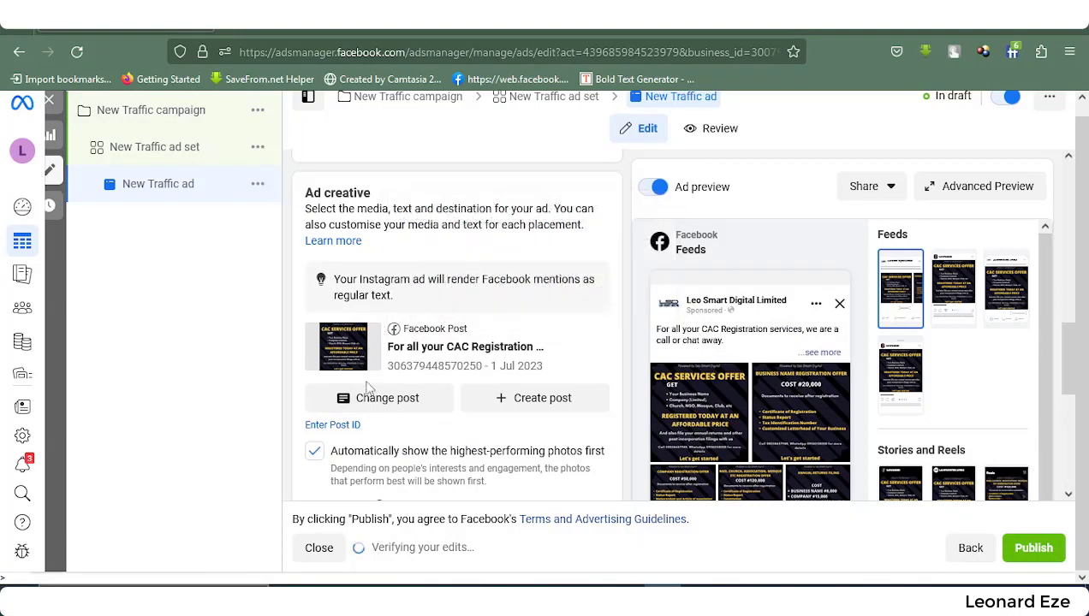
- Examine the ad's setup, creative, call to action and tracking sections for the source of the setup error
{"action": "scroll", "coordinate": [483, 306], "scroll_direction": "down", "scroll_amount": 5}
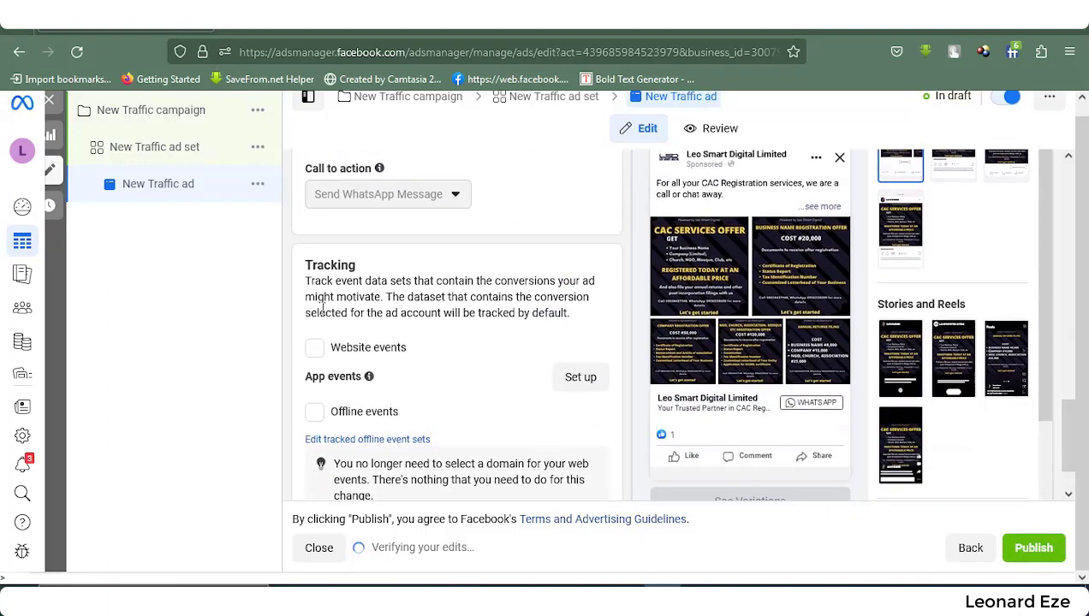
{"action": "scroll", "coordinate": [381, 334], "scroll_direction": "up", "scroll_amount": 2}
{"action": "mouse_move", "coordinate": [380, 296]}
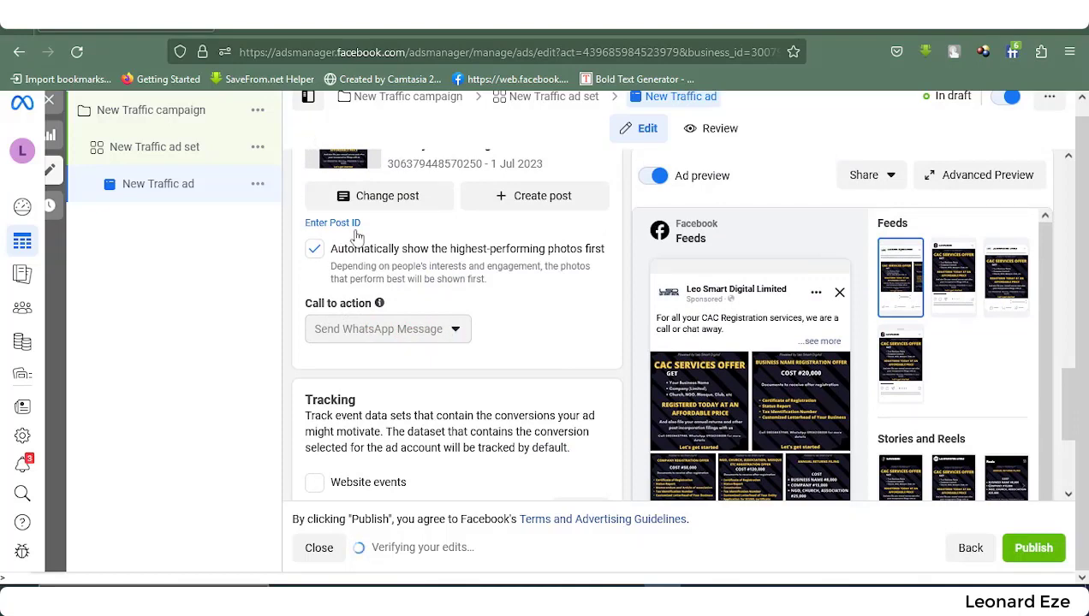
{"action": "scroll", "coordinate": [456, 314], "scroll_direction": "up", "scroll_amount": 2}
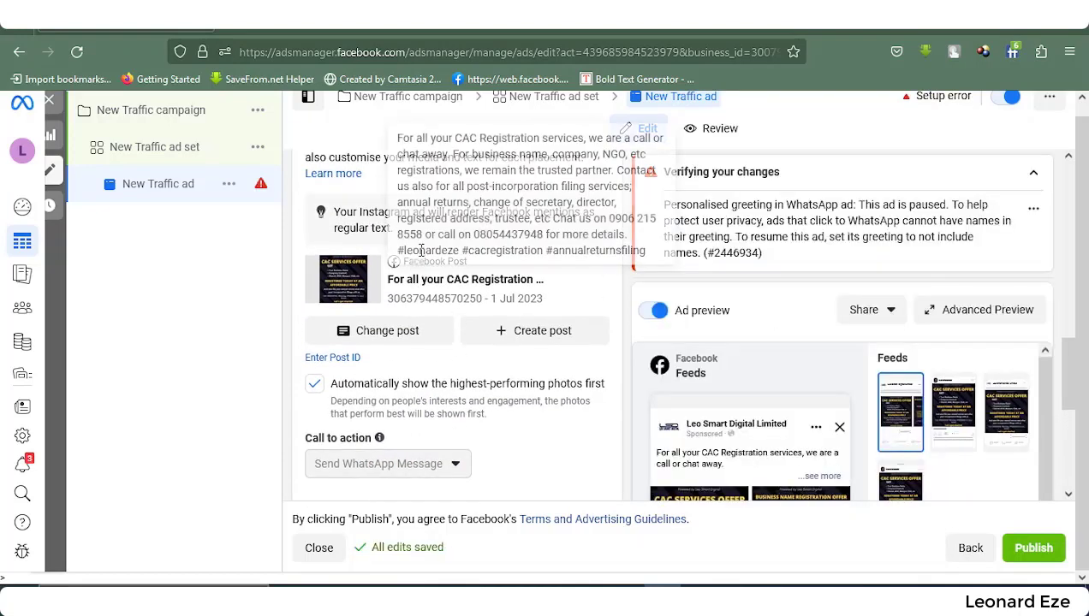
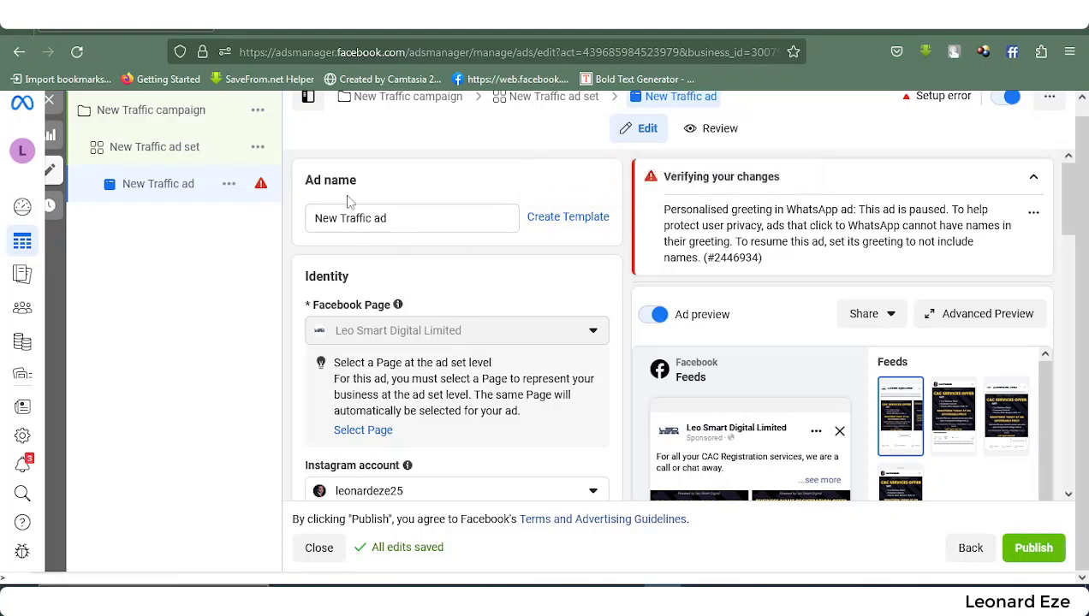
{"action": "scroll", "coordinate": [495, 335], "scroll_direction": "down", "scroll_amount": 5}
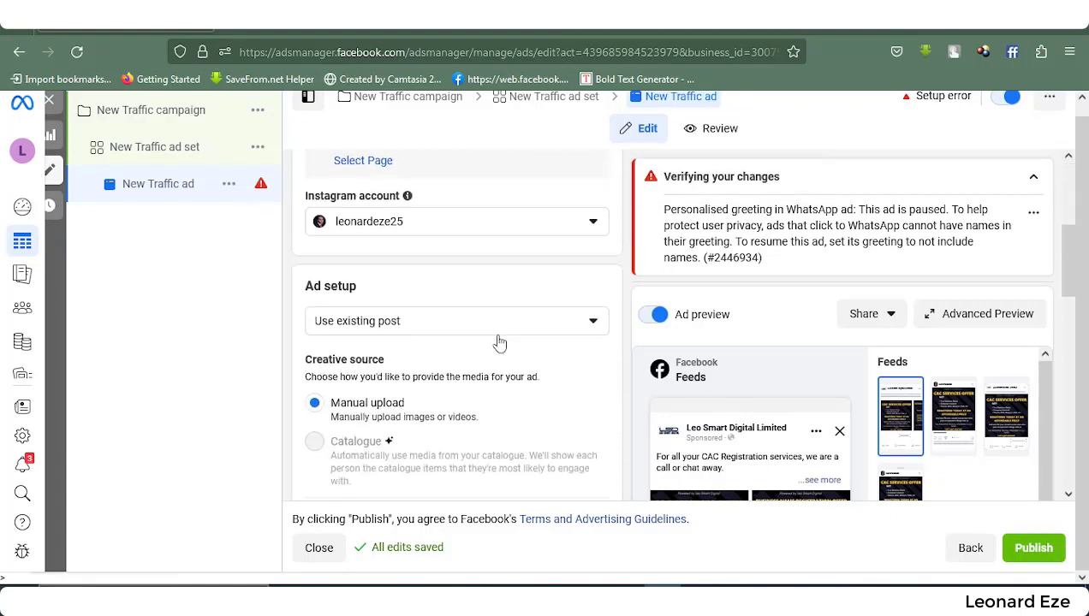
{"action": "scroll", "coordinate": [486, 331], "scroll_direction": "down", "scroll_amount": 1}
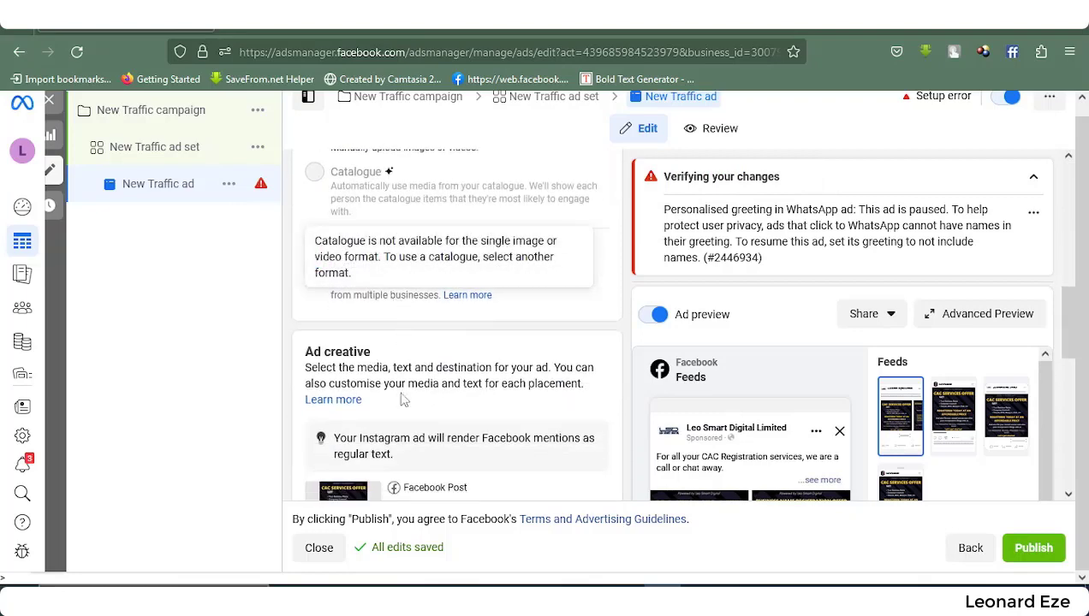
{"action": "scroll", "coordinate": [400, 317], "scroll_direction": "down", "scroll_amount": 2}
{"action": "scroll", "coordinate": [450, 441], "scroll_direction": "down", "scroll_amount": 5}
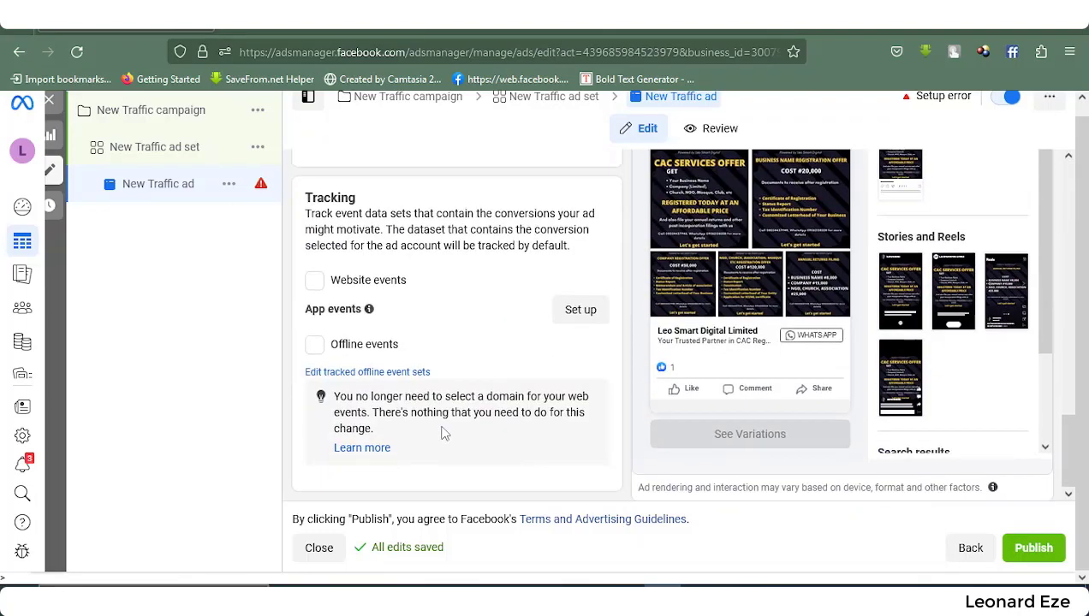
{"action": "scroll", "coordinate": [521, 440], "scroll_direction": "up", "scroll_amount": 6}
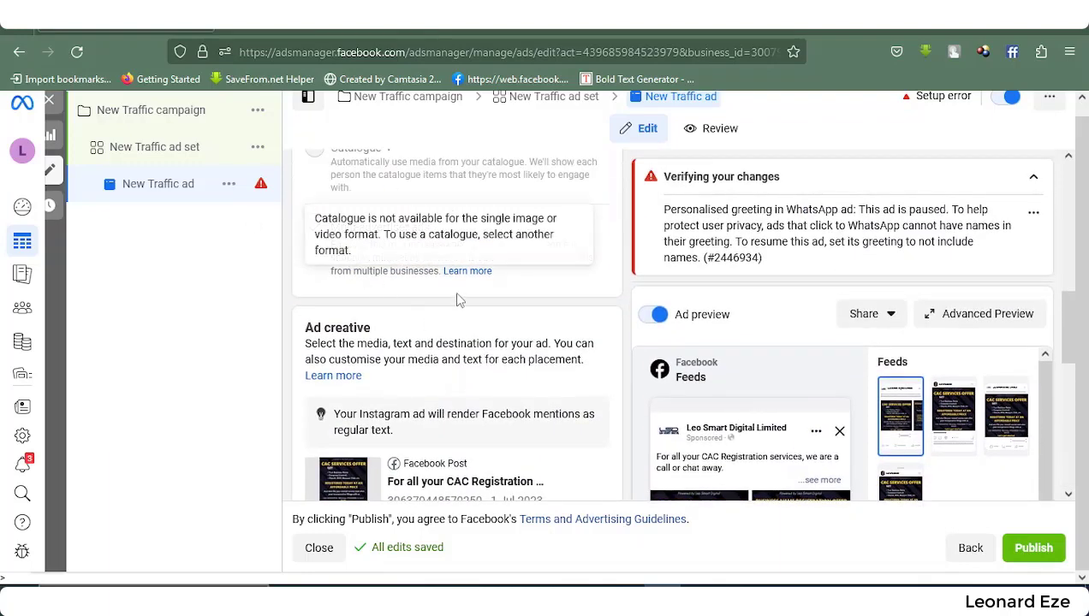
{"action": "scroll", "coordinate": [332, 220], "scroll_direction": "up", "scroll_amount": 1}
{"action": "scroll", "coordinate": [332, 220], "scroll_direction": "up", "scroll_amount": 1}
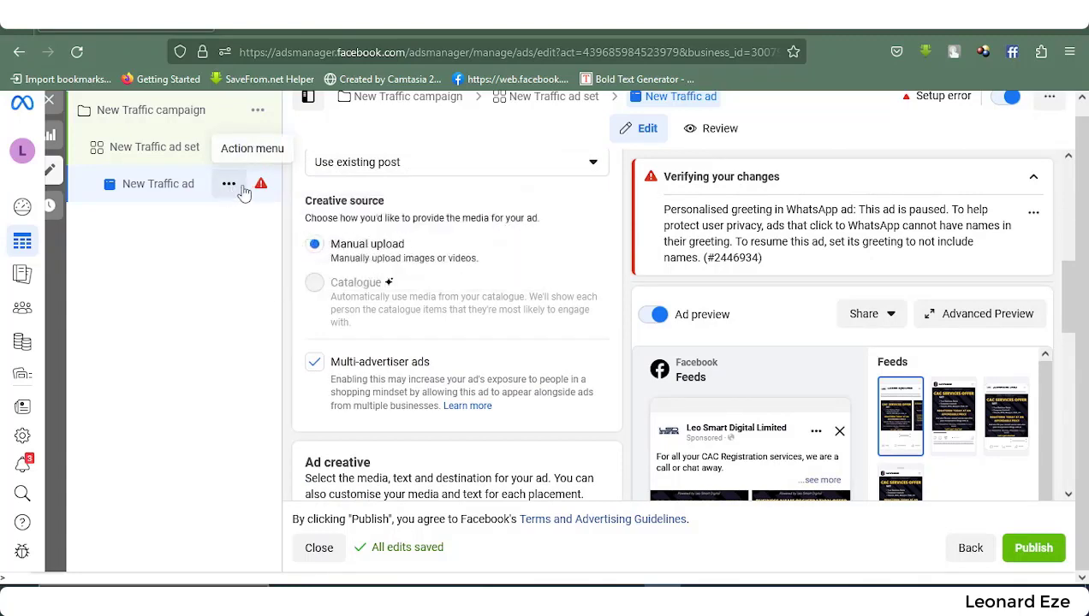
- Change the ad's post to the 1 Jul 2023 CAC Annual Returns photo post beginning "At the registration of entities"
{"action": "scroll", "coordinate": [385, 377], "scroll_direction": "down", "scroll_amount": 3}
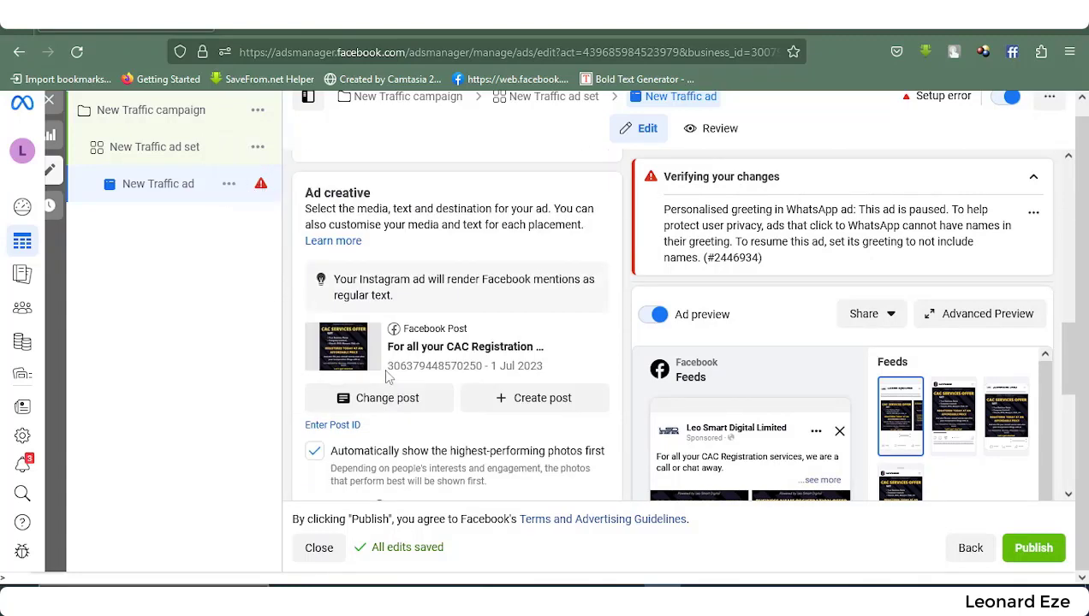
{"action": "scroll", "coordinate": [386, 377], "scroll_direction": "down", "scroll_amount": 2}
{"action": "left_click", "coordinate": [376, 279]}
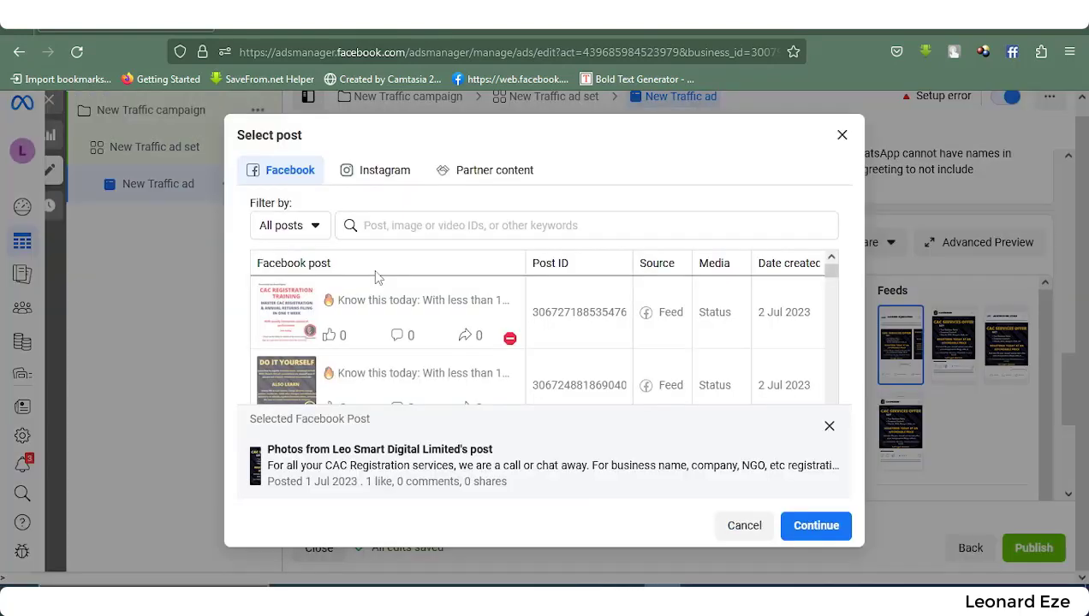
{"action": "scroll", "coordinate": [355, 364], "scroll_direction": "down", "scroll_amount": 3}
{"action": "scroll", "coordinate": [351, 365], "scroll_direction": "down", "scroll_amount": 5}
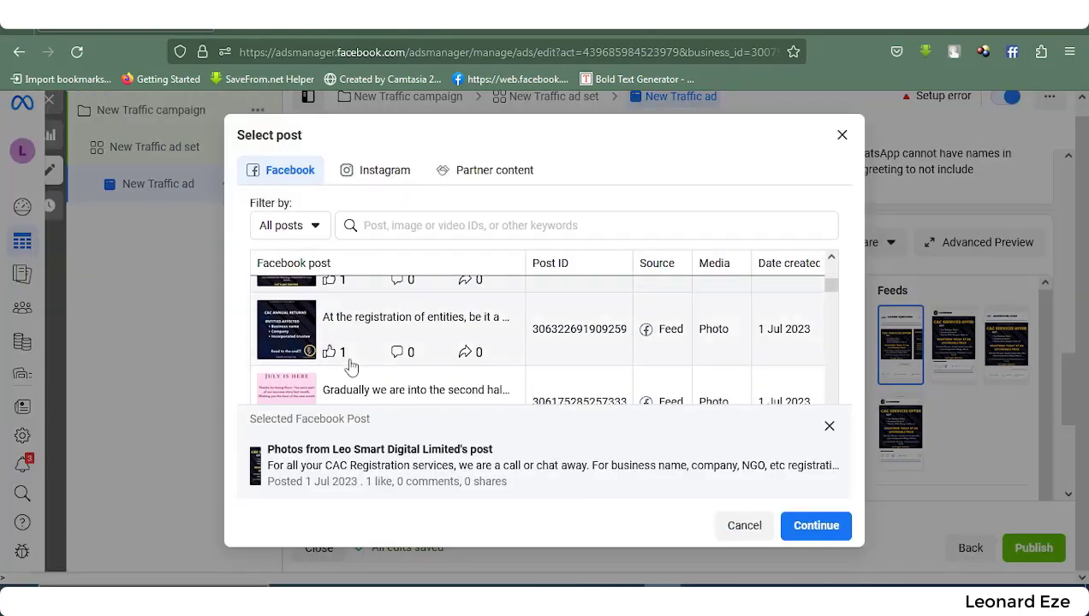
{"action": "scroll", "coordinate": [351, 366], "scroll_direction": "up", "scroll_amount": 4}
{"action": "scroll", "coordinate": [351, 365], "scroll_direction": "down", "scroll_amount": 2}
{"action": "scroll", "coordinate": [349, 369], "scroll_direction": "up", "scroll_amount": 2}
{"action": "left_click", "coordinate": [349, 330]}
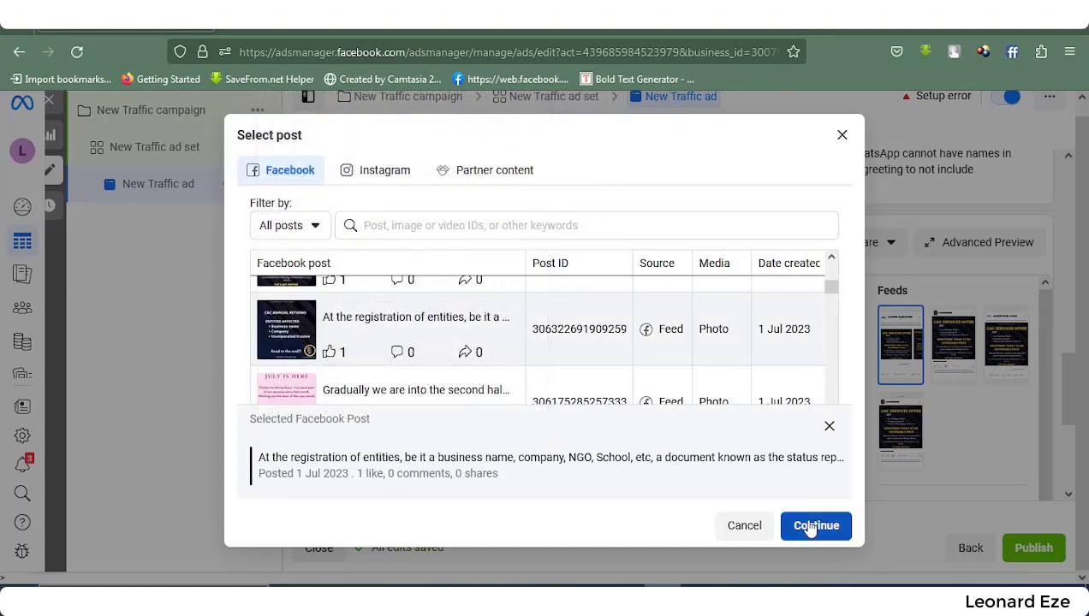
{"action": "left_click", "coordinate": [815, 526]}
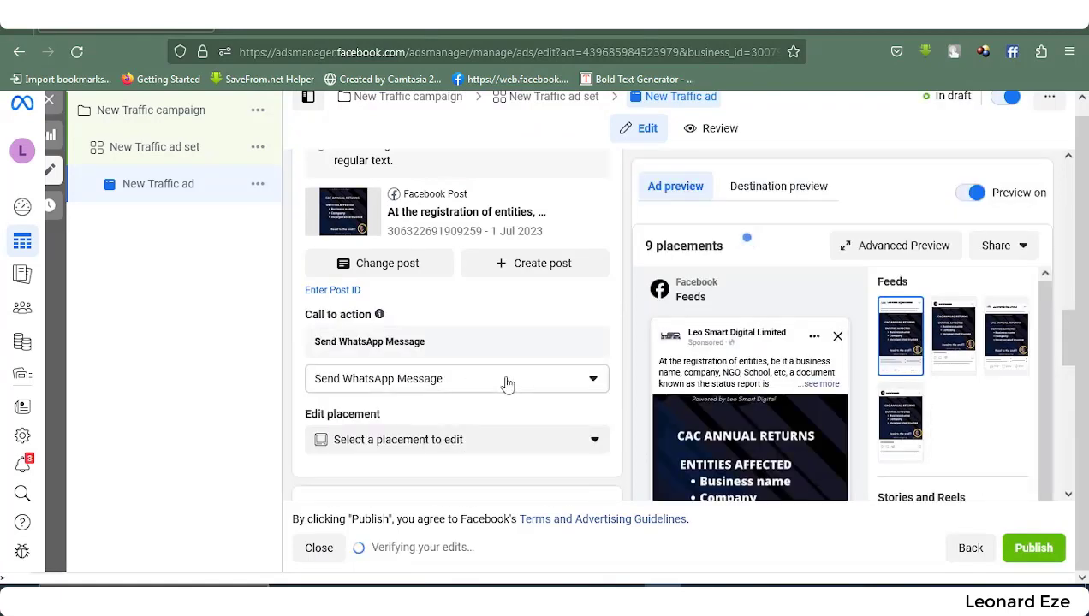
- Review the ad's WhatsApp call to action, message template greeting and suggestion, tracking options and feed preview
{"action": "scroll", "coordinate": [743, 445], "scroll_direction": "down", "scroll_amount": 5}
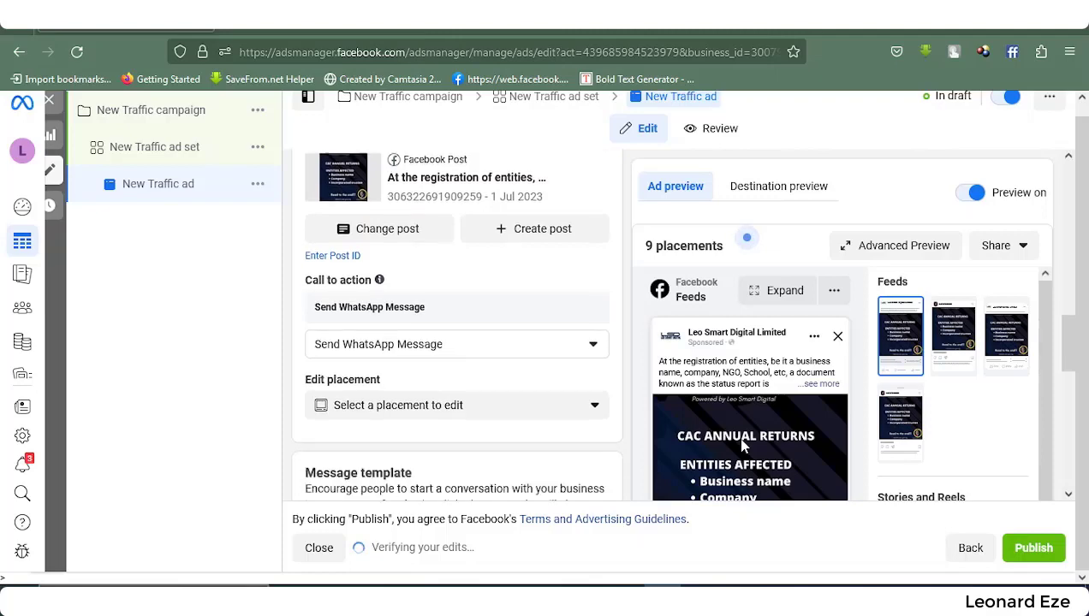
{"action": "scroll", "coordinate": [472, 390], "scroll_direction": "down", "scroll_amount": 2}
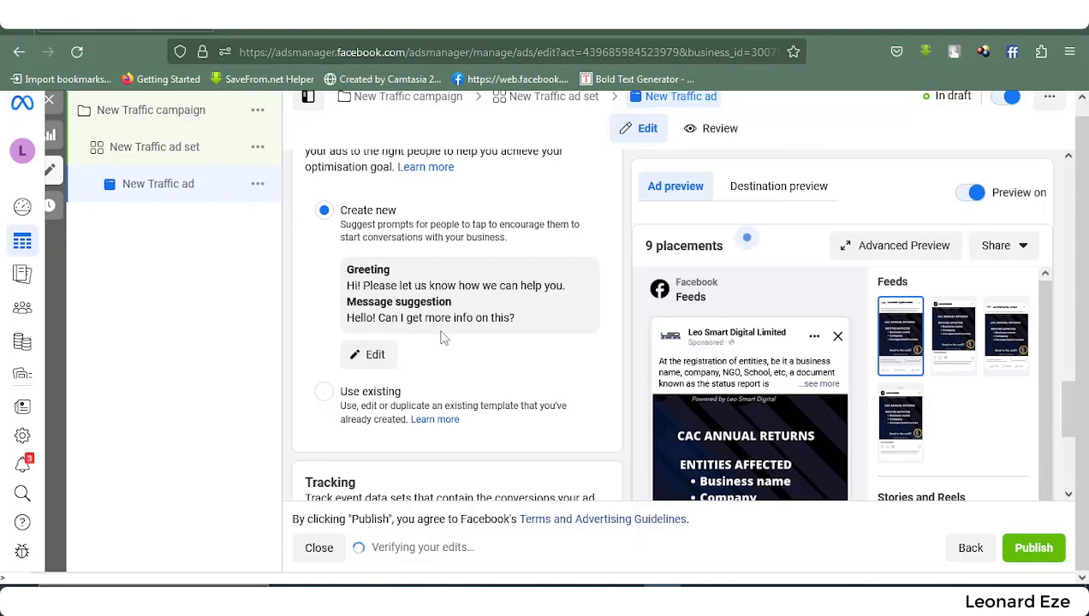
{"action": "scroll", "coordinate": [402, 342], "scroll_direction": "up", "scroll_amount": 2}
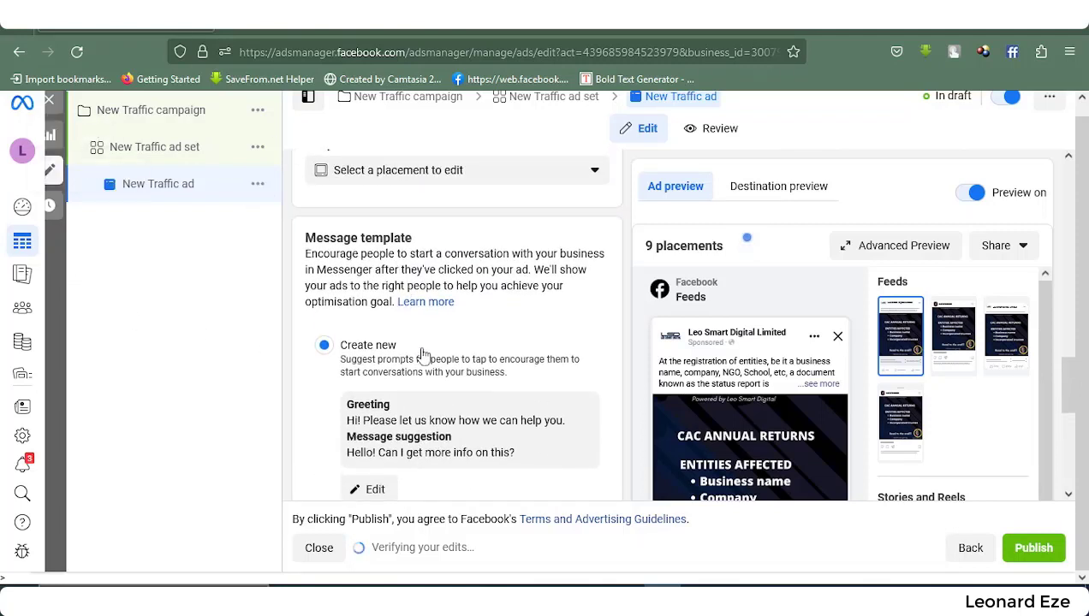
{"action": "scroll", "coordinate": [418, 359], "scroll_direction": "down", "scroll_amount": 2}
{"action": "scroll", "coordinate": [412, 383], "scroll_direction": "up", "scroll_amount": 1}
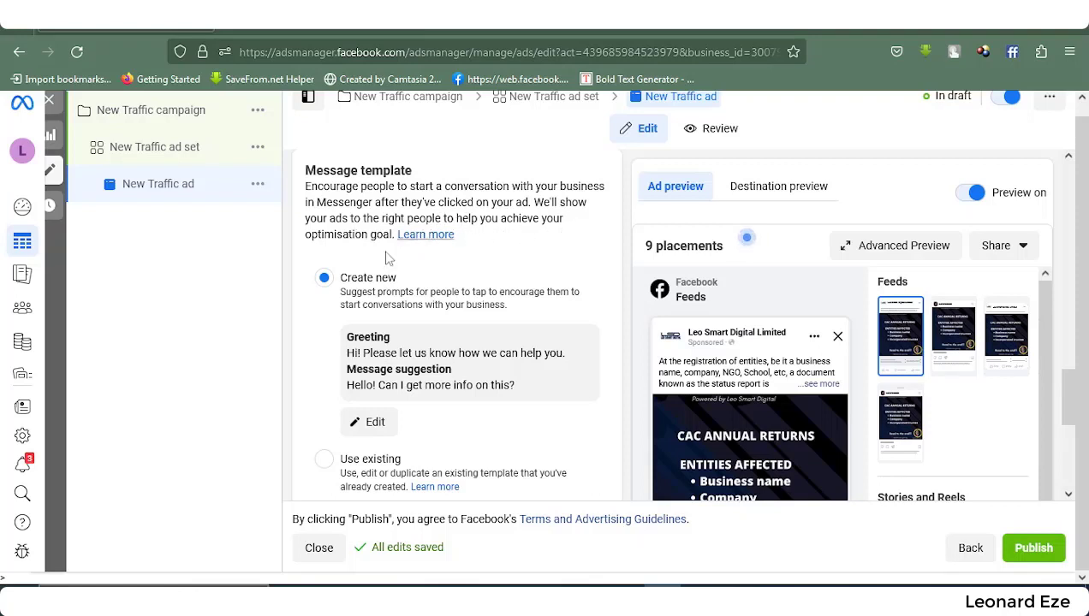
{"action": "scroll", "coordinate": [372, 282], "scroll_direction": "down", "scroll_amount": 1}
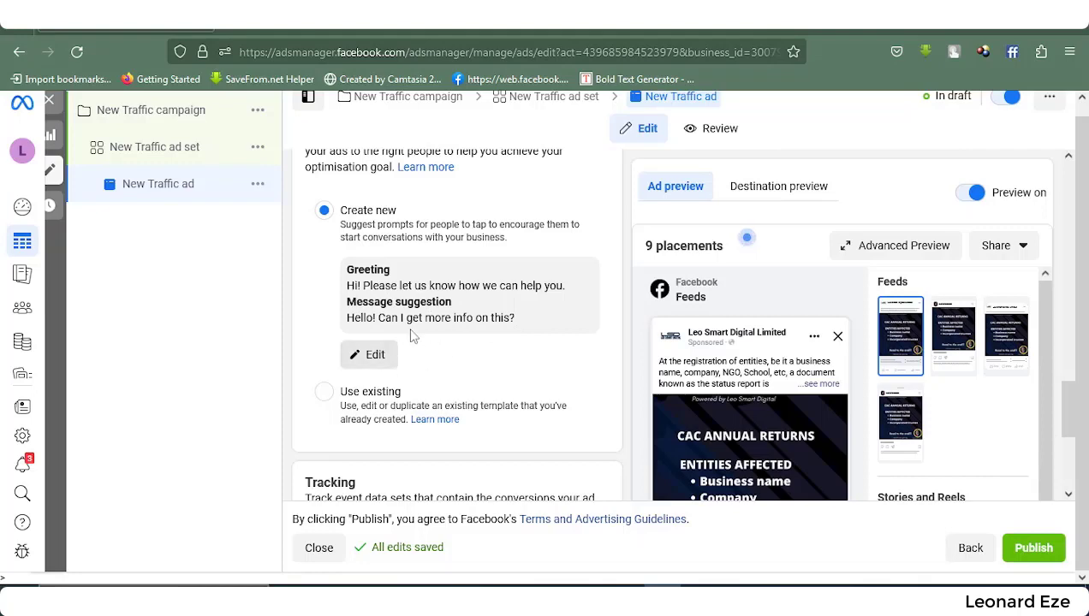
{"action": "scroll", "coordinate": [385, 392], "scroll_direction": "down", "scroll_amount": 3}
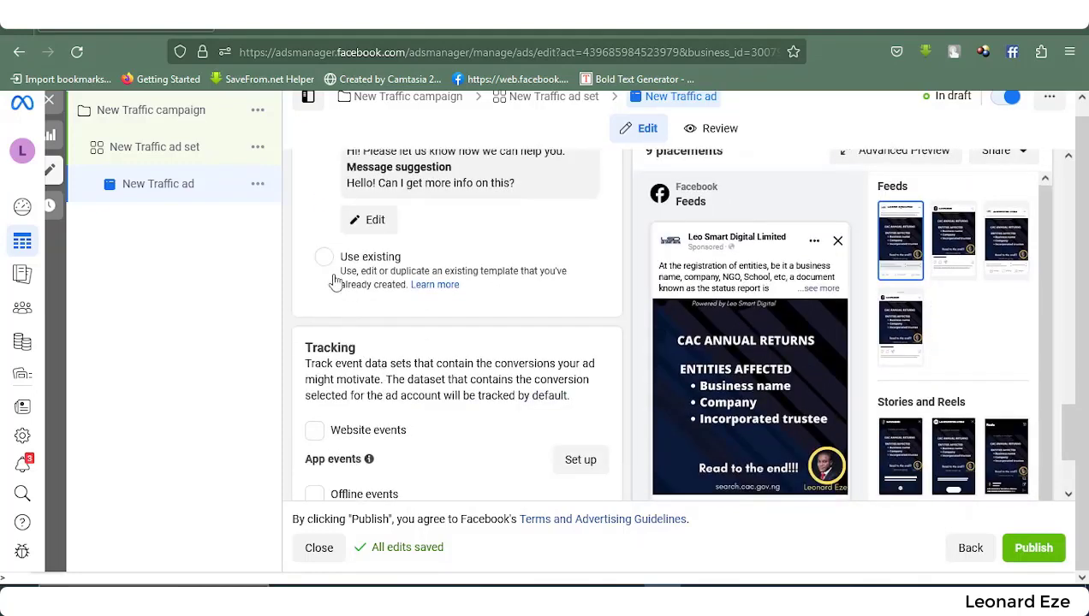
{"action": "scroll", "coordinate": [379, 267], "scroll_direction": "down", "scroll_amount": 3}
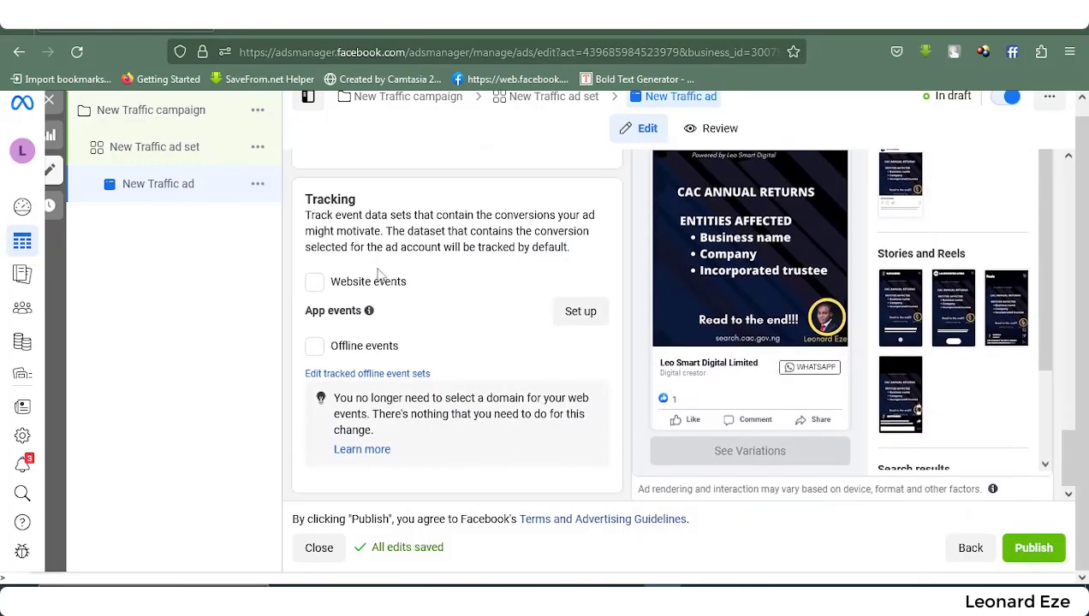
{"action": "scroll", "coordinate": [381, 273], "scroll_direction": "up", "scroll_amount": 4}
{"action": "scroll", "coordinate": [387, 276], "scroll_direction": "down", "scroll_amount": 3}
{"action": "scroll", "coordinate": [387, 275], "scroll_direction": "up", "scroll_amount": 2}
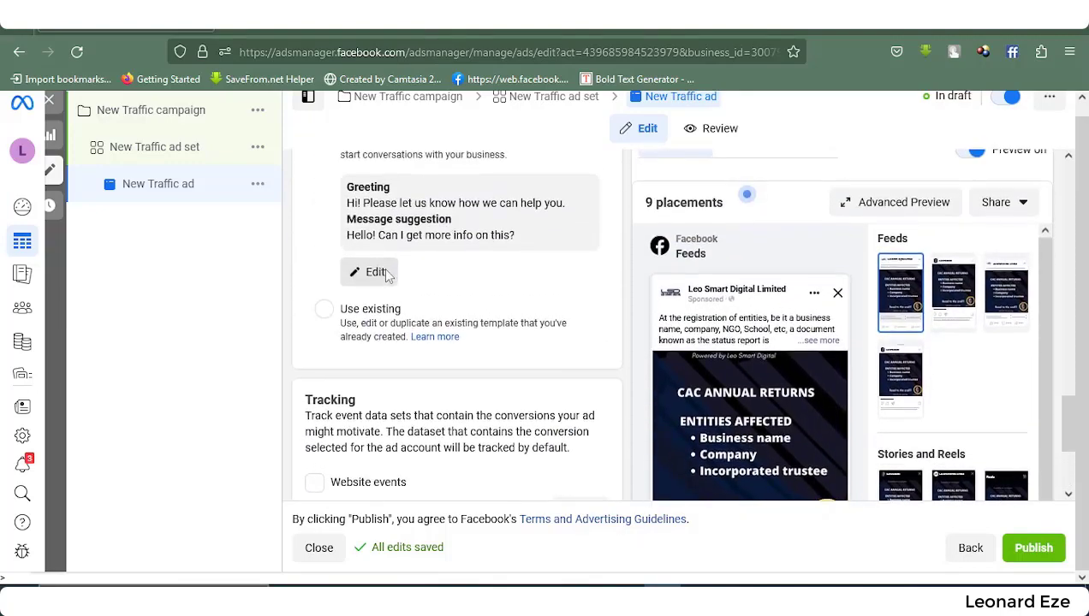
{"action": "scroll", "coordinate": [387, 276], "scroll_direction": "down", "scroll_amount": 3}
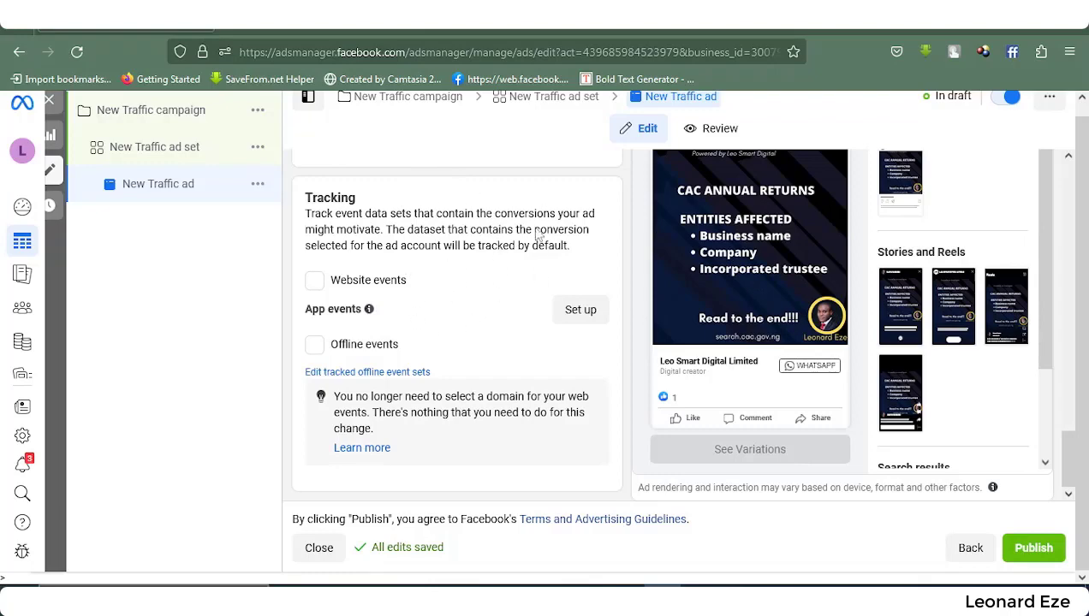
{"action": "scroll", "coordinate": [493, 435], "scroll_direction": "up", "scroll_amount": 3}
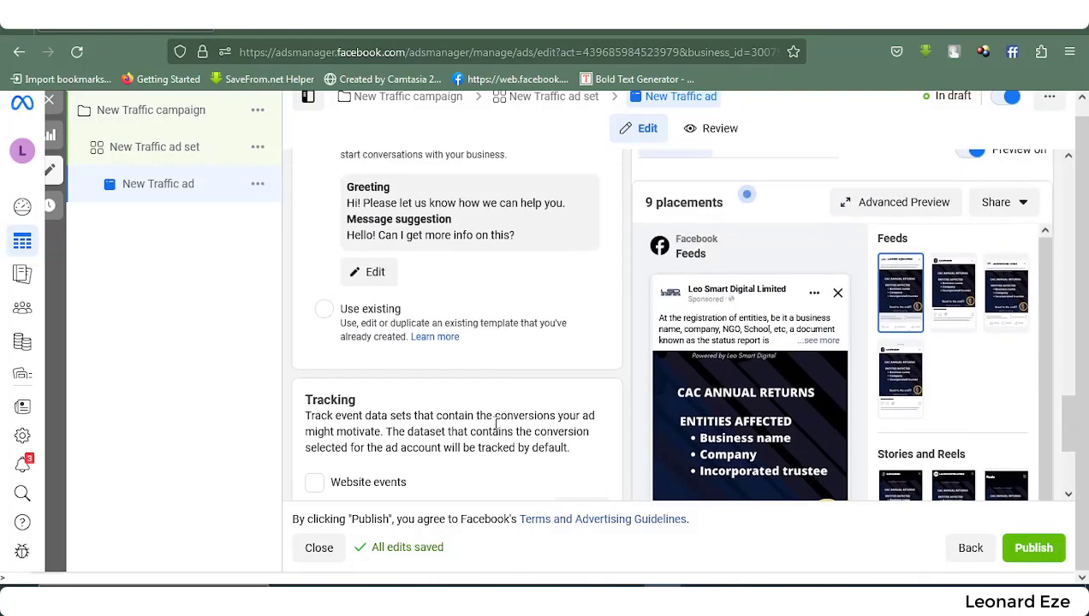
{"action": "scroll", "coordinate": [496, 427], "scroll_direction": "down", "scroll_amount": 3}
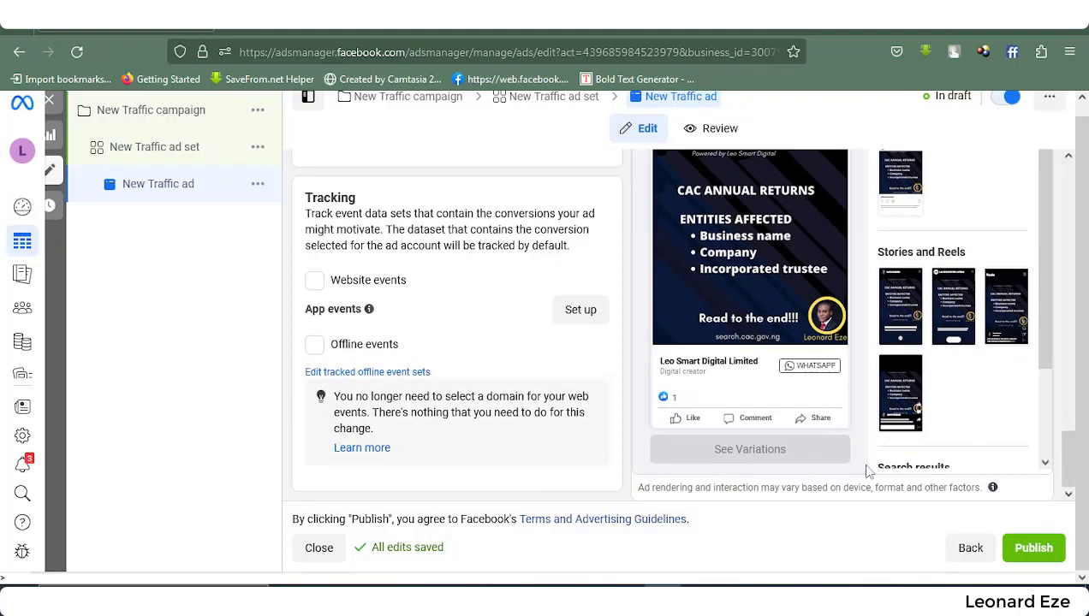
{"action": "scroll", "coordinate": [493, 328], "scroll_direction": "up", "scroll_amount": 3}
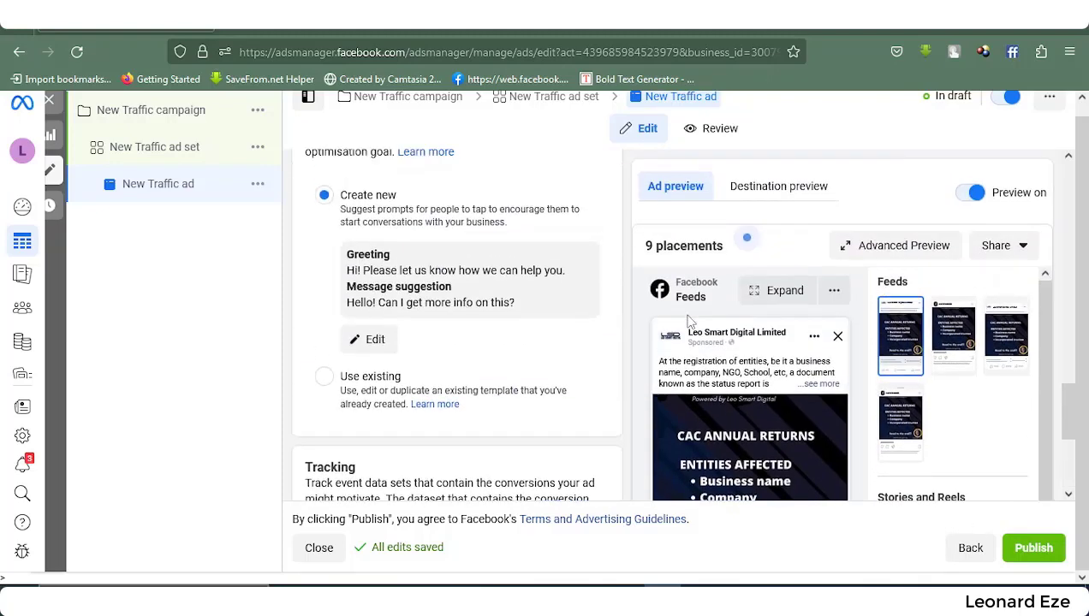
{"action": "scroll", "coordinate": [443, 272], "scroll_direction": "up", "scroll_amount": 3}
{"action": "scroll", "coordinate": [351, 356], "scroll_direction": "down", "scroll_amount": 5}
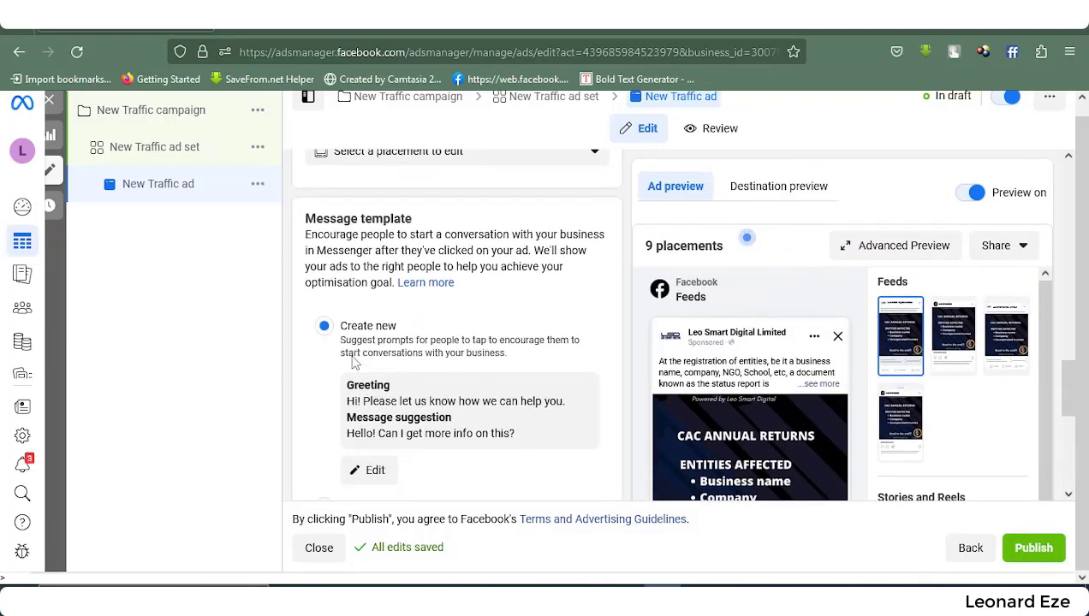
{"action": "scroll", "coordinate": [554, 333], "scroll_direction": "up", "scroll_amount": 3}
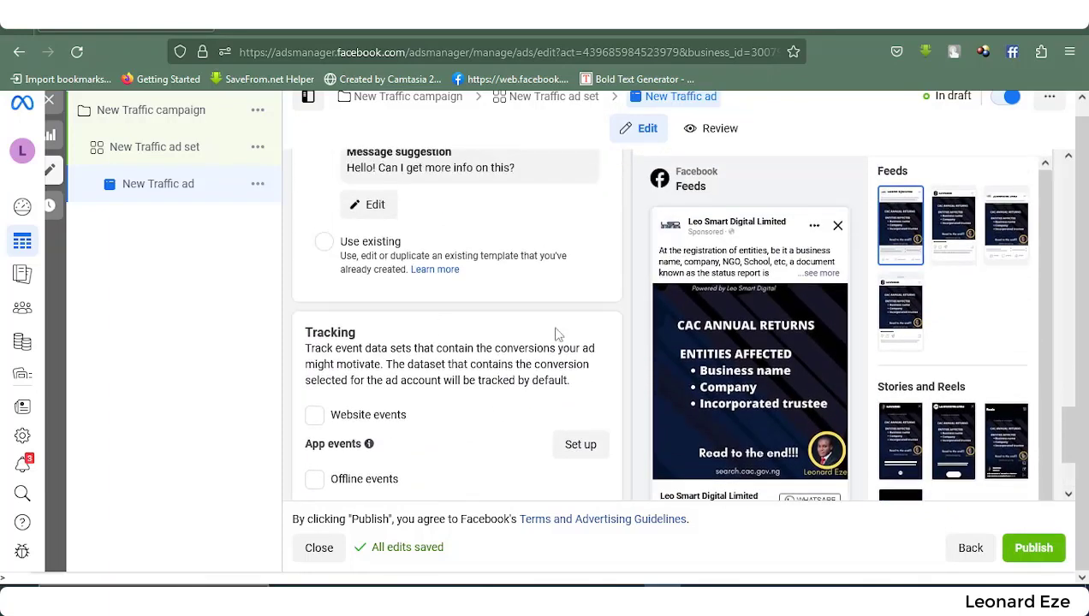
{"action": "scroll", "coordinate": [759, 399], "scroll_direction": "down", "scroll_amount": 3}
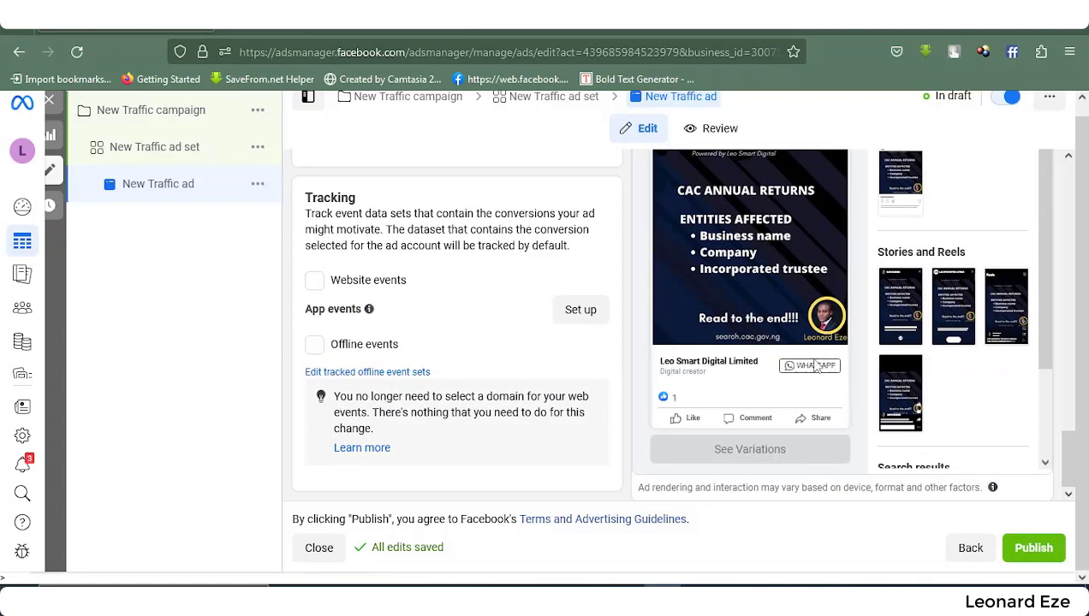
{"action": "scroll", "coordinate": [444, 349], "scroll_direction": "up", "scroll_amount": 5}
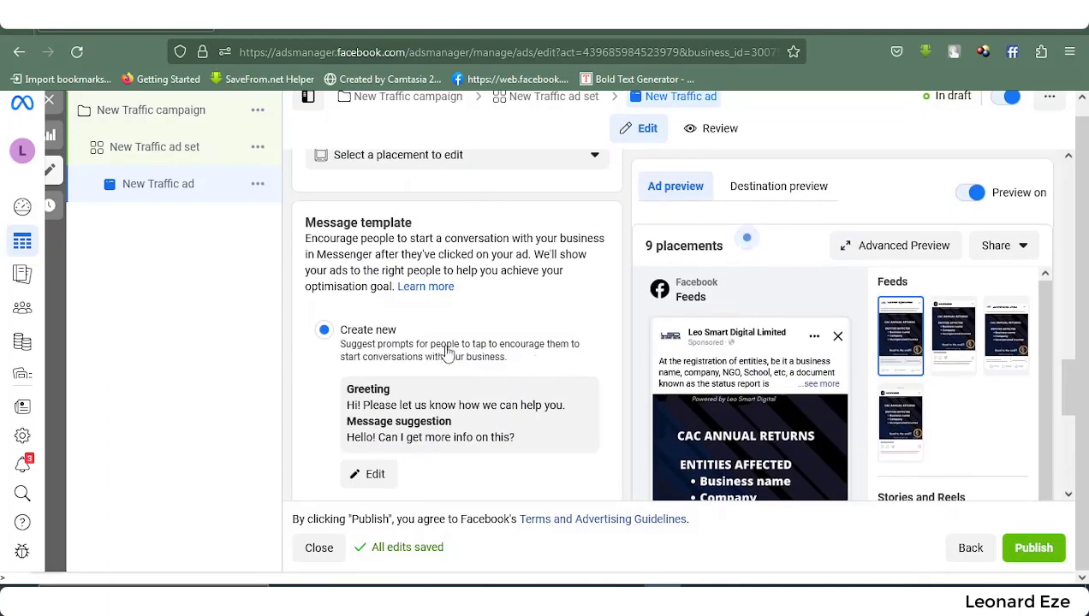
{"action": "scroll", "coordinate": [486, 372], "scroll_direction": "down", "scroll_amount": 3}
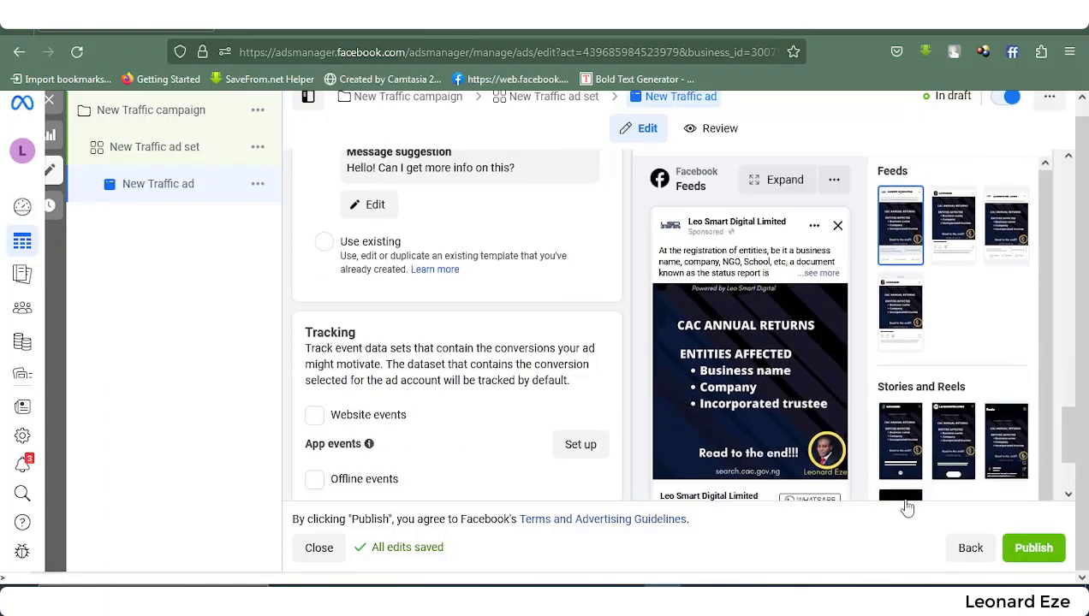
- Publish the New Traffic campaign with its ad set and ad, and look over the published ad's setup and creative
{"action": "left_click", "coordinate": [1031, 548]}
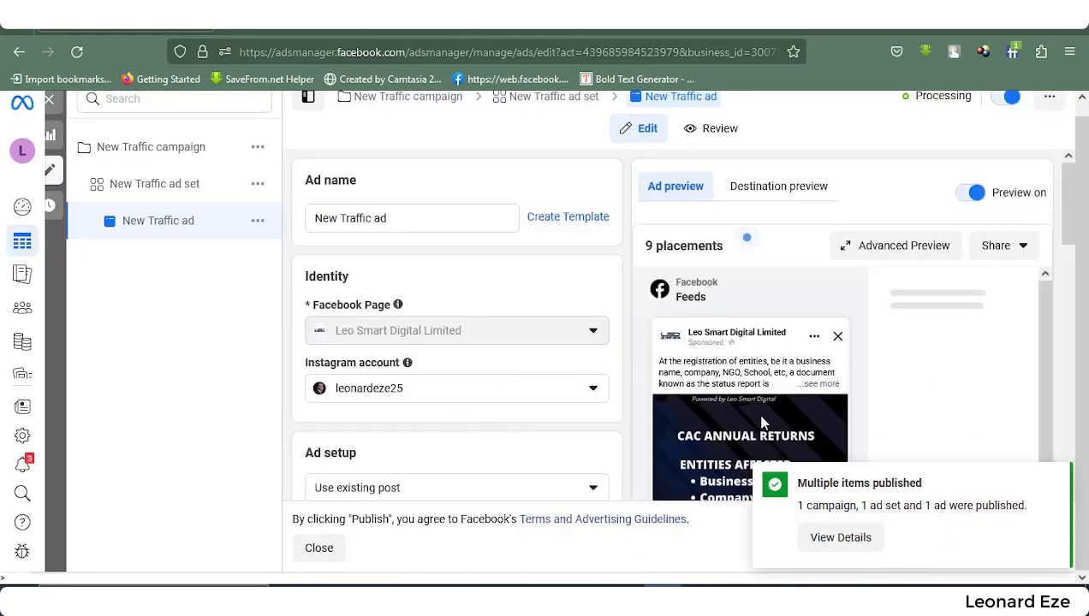
{"action": "mouse_move", "coordinate": [766, 423]}
{"action": "scroll", "coordinate": [766, 423], "scroll_direction": "down", "scroll_amount": 1}
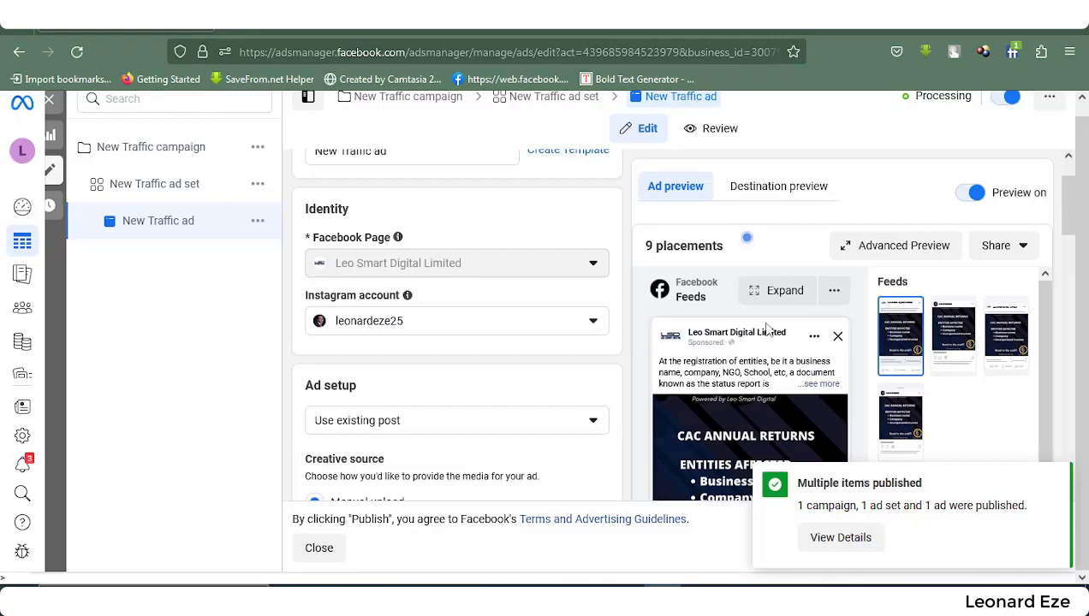
{"action": "scroll", "coordinate": [627, 385], "scroll_direction": "down", "scroll_amount": 1}
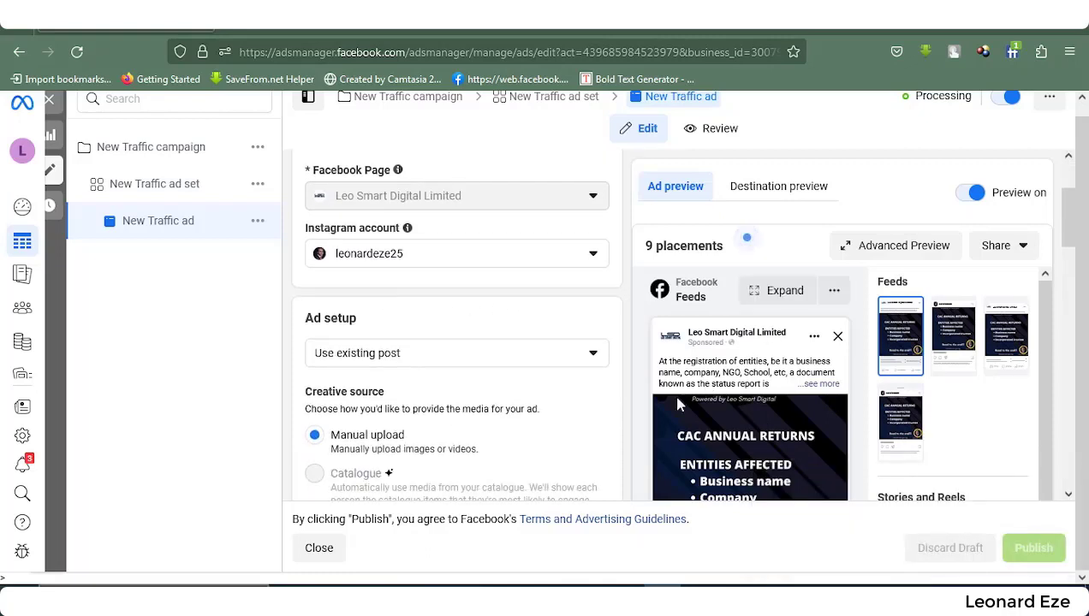
{"action": "scroll", "coordinate": [513, 381], "scroll_direction": "down", "scroll_amount": 5}
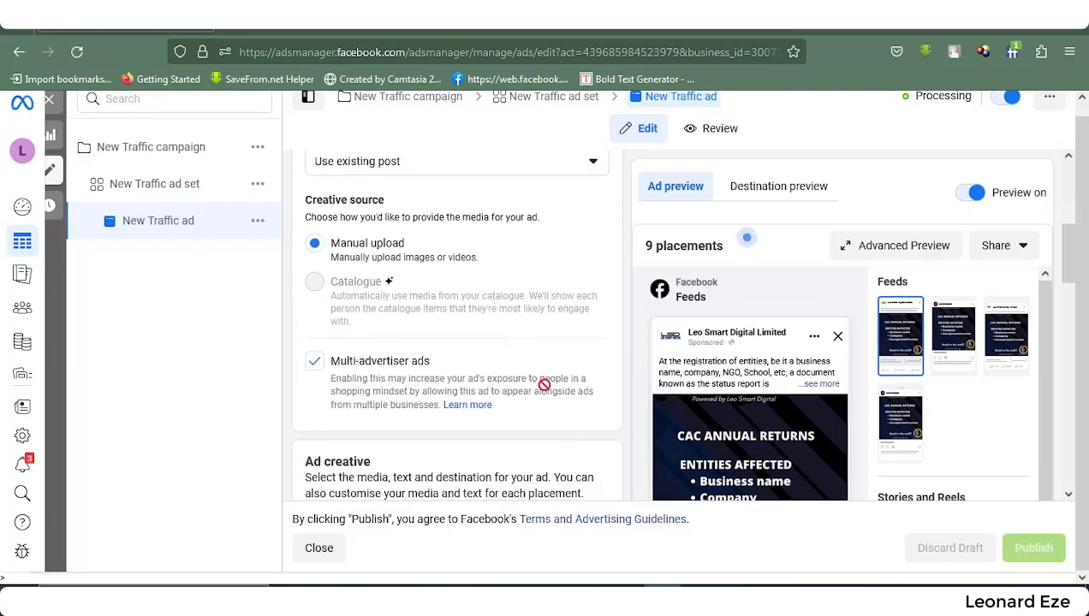
{"action": "scroll", "coordinate": [513, 385], "scroll_direction": "down", "scroll_amount": 5}
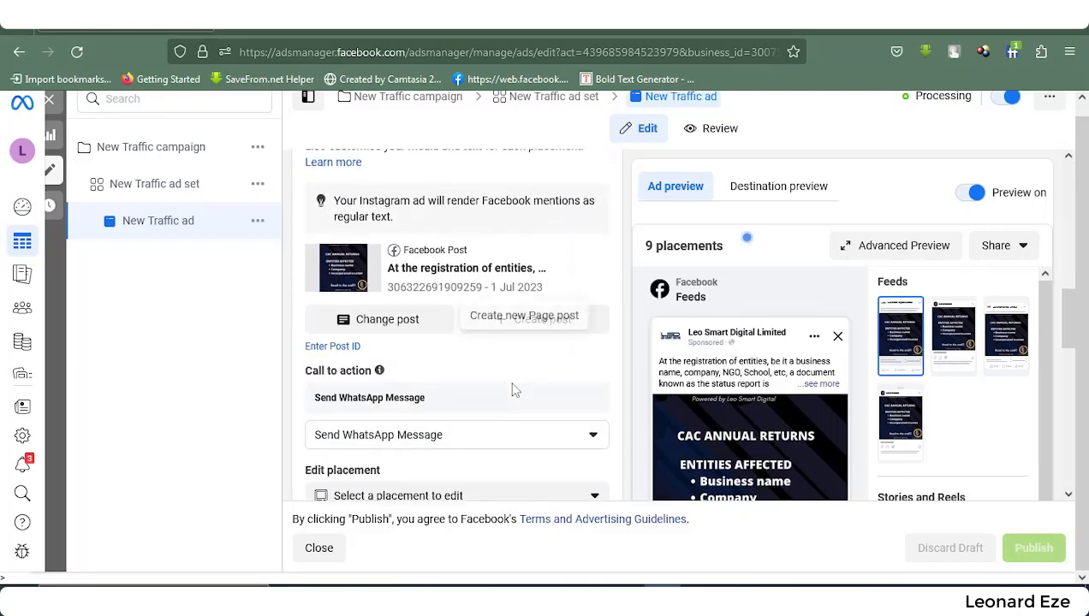
{"action": "scroll", "coordinate": [479, 309], "scroll_direction": "up", "scroll_amount": 5}
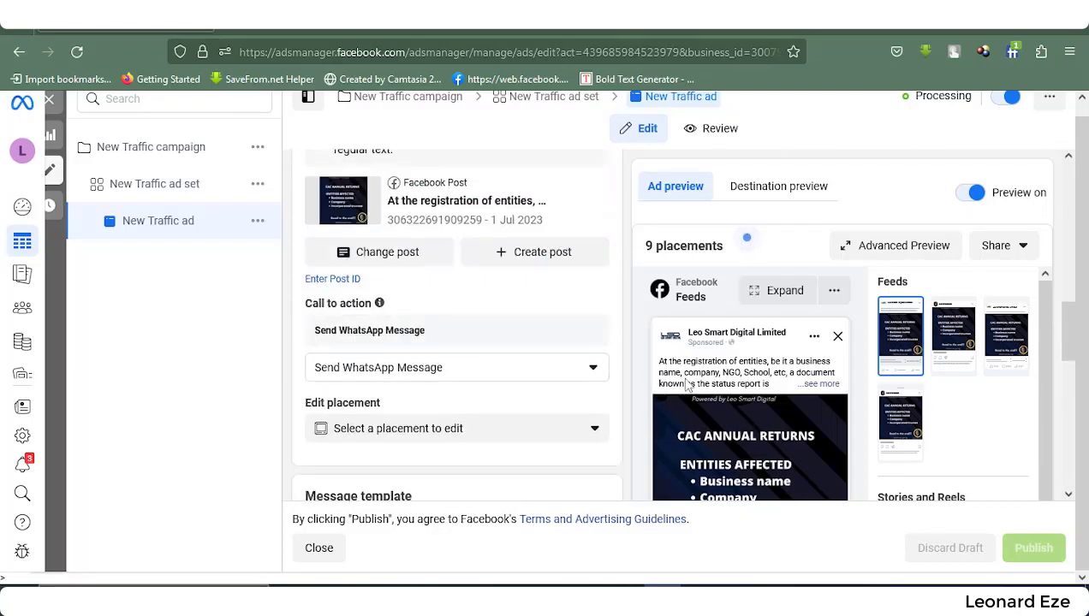
{"action": "scroll", "coordinate": [454, 342], "scroll_direction": "up", "scroll_amount": 3}
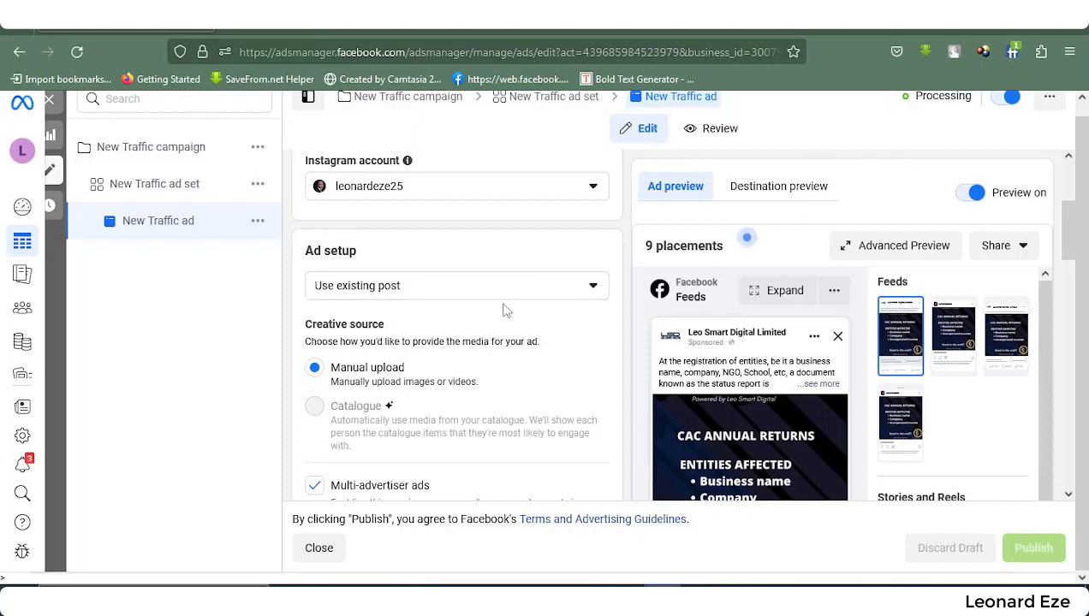
{"action": "scroll", "coordinate": [445, 282], "scroll_direction": "up", "scroll_amount": 2}
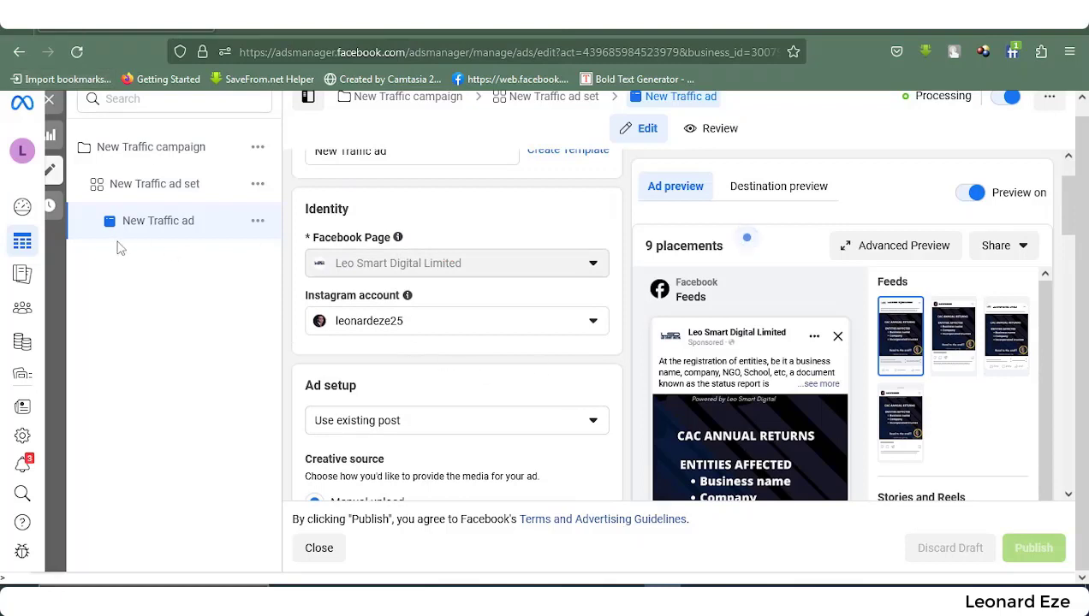
- Leave the ad editor, return to the campaigns list, and check the delivery and performance columns for the Traffic campaigns
{"action": "left_click", "coordinate": [50, 135]}
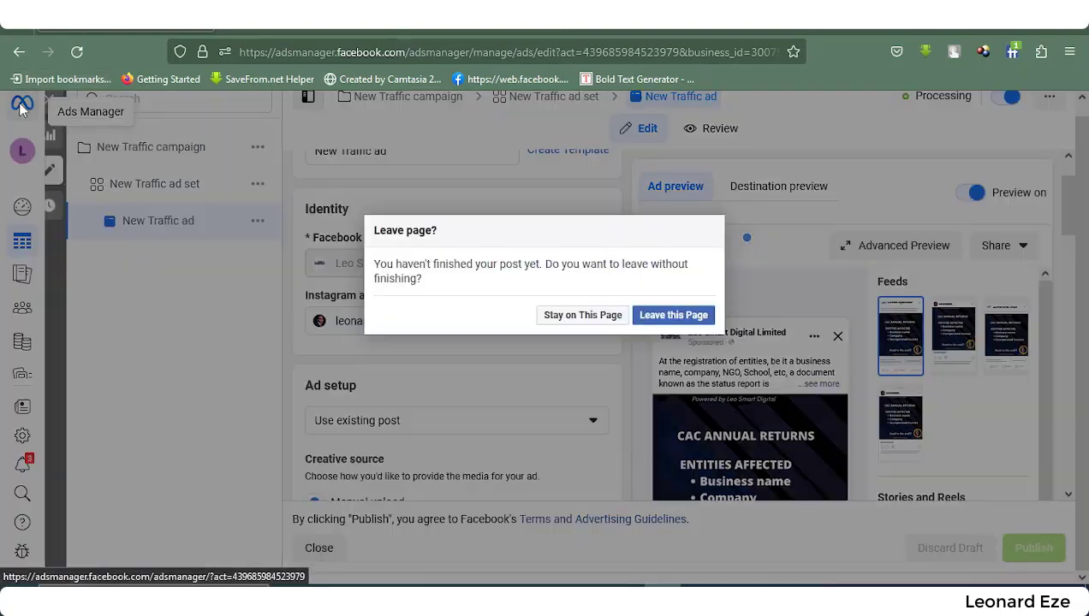
{"action": "left_click", "coordinate": [670, 319]}
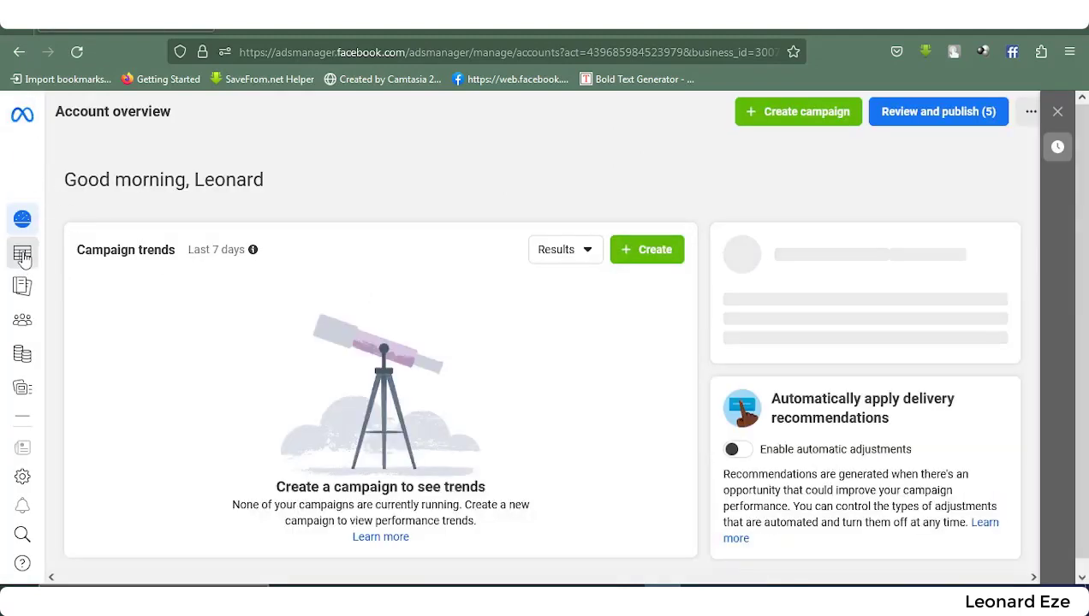
{"action": "left_click", "coordinate": [22, 255]}
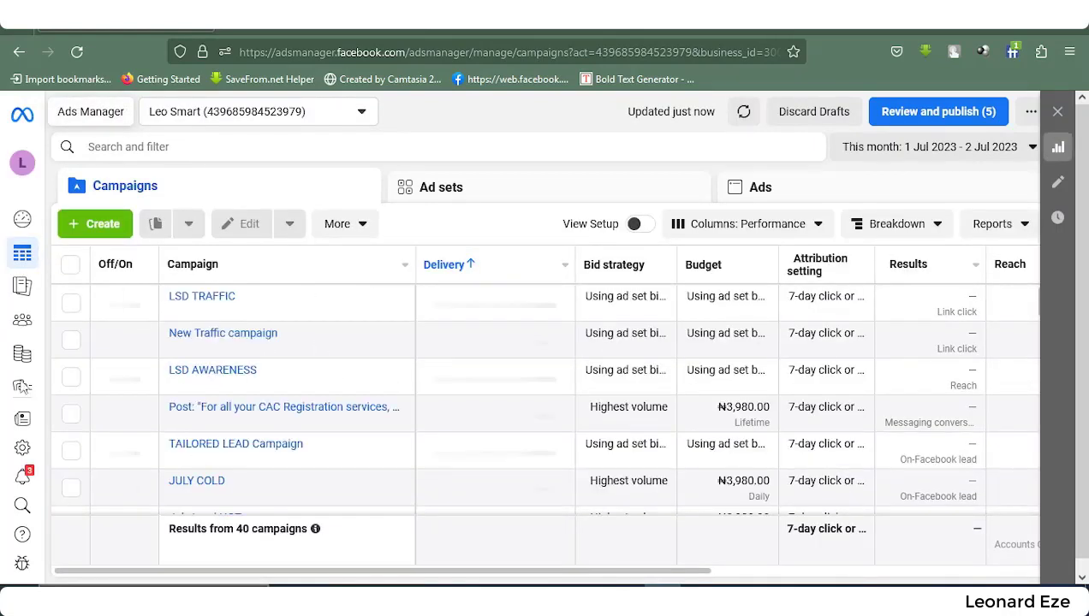
{"action": "mouse_move", "coordinate": [254, 346]}
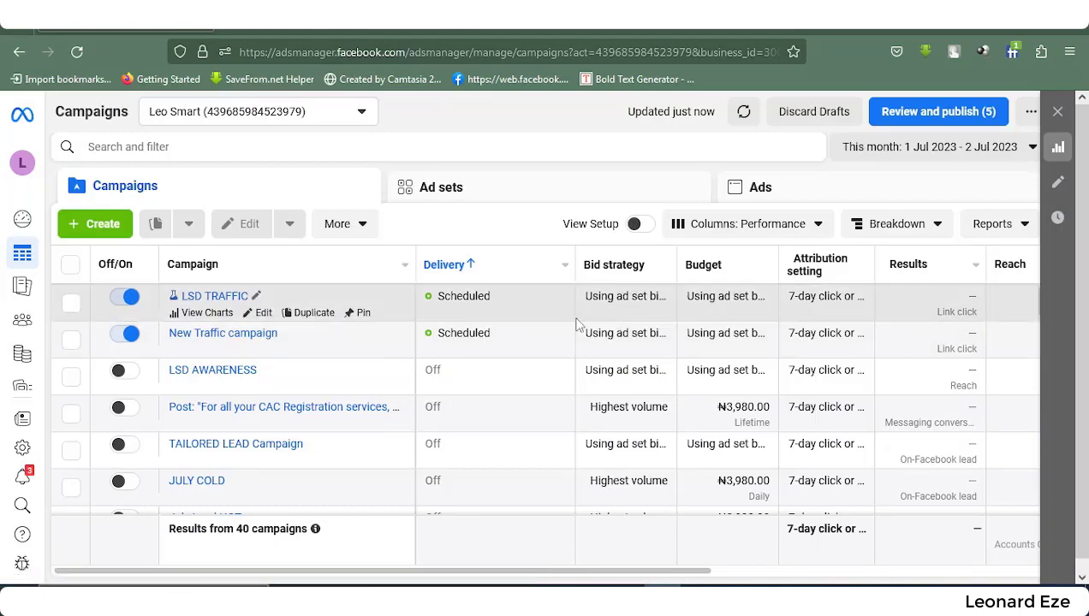
{"action": "left_click_drag", "start_coordinate": [645, 571], "coordinate": [898, 586]}
{"action": "left_click_drag", "start_coordinate": [758, 572], "coordinate": [537, 573]}
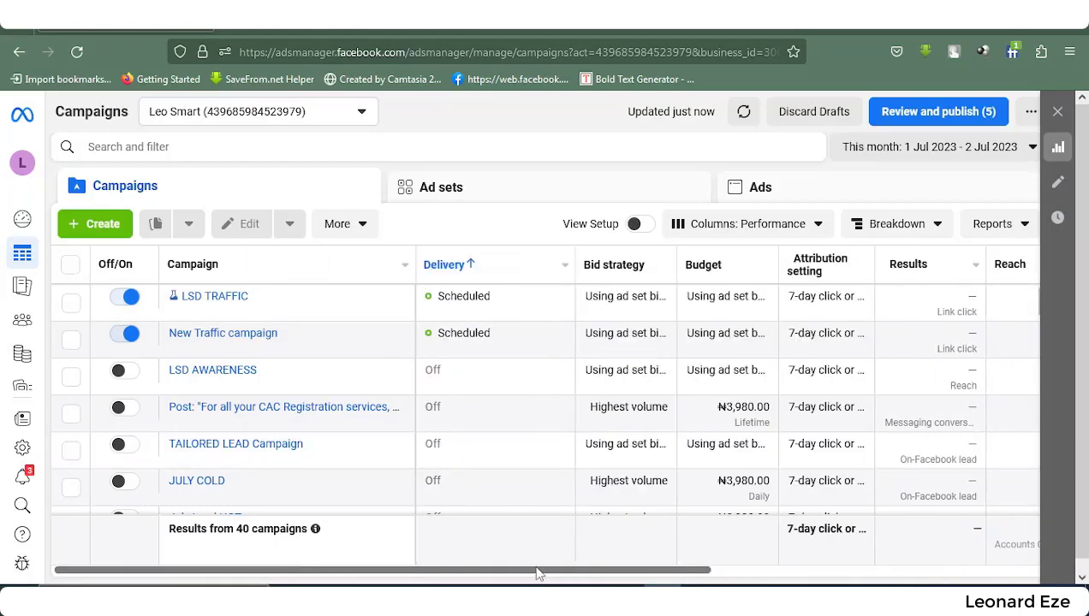
- Turn the New Traffic campaign off, check its ad set's delivery, and turn the campaign back on
{"action": "left_click", "coordinate": [122, 335]}
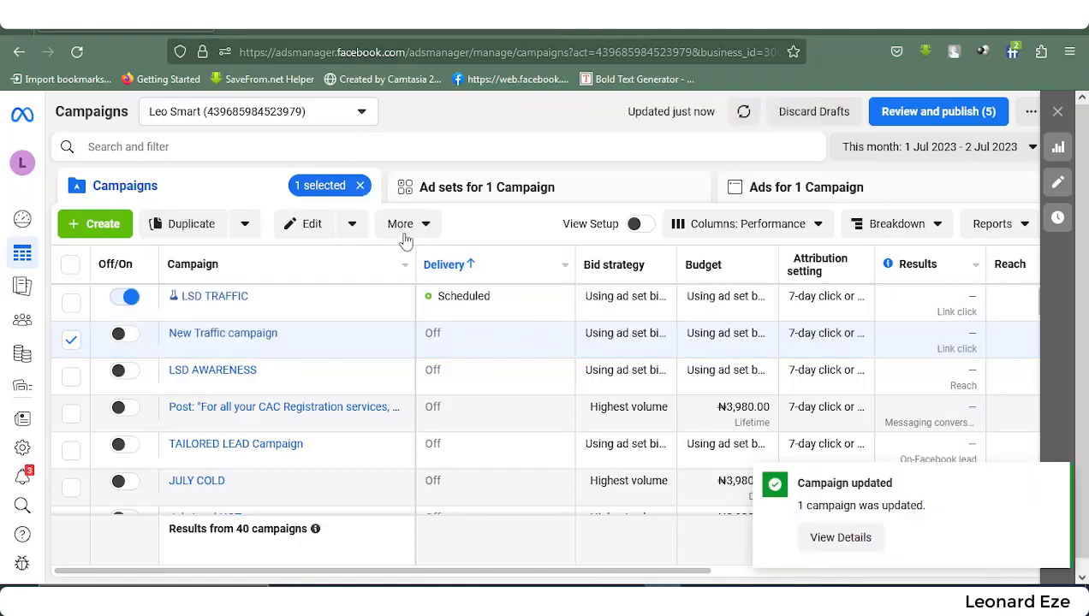
{"action": "left_click", "coordinate": [498, 189]}
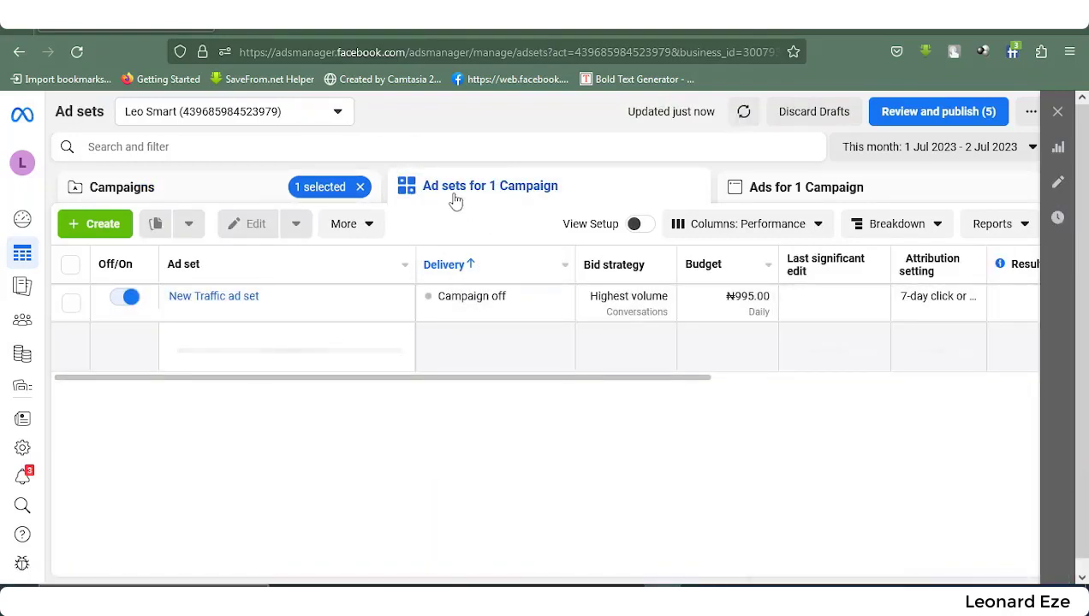
{"action": "left_click", "coordinate": [107, 186]}
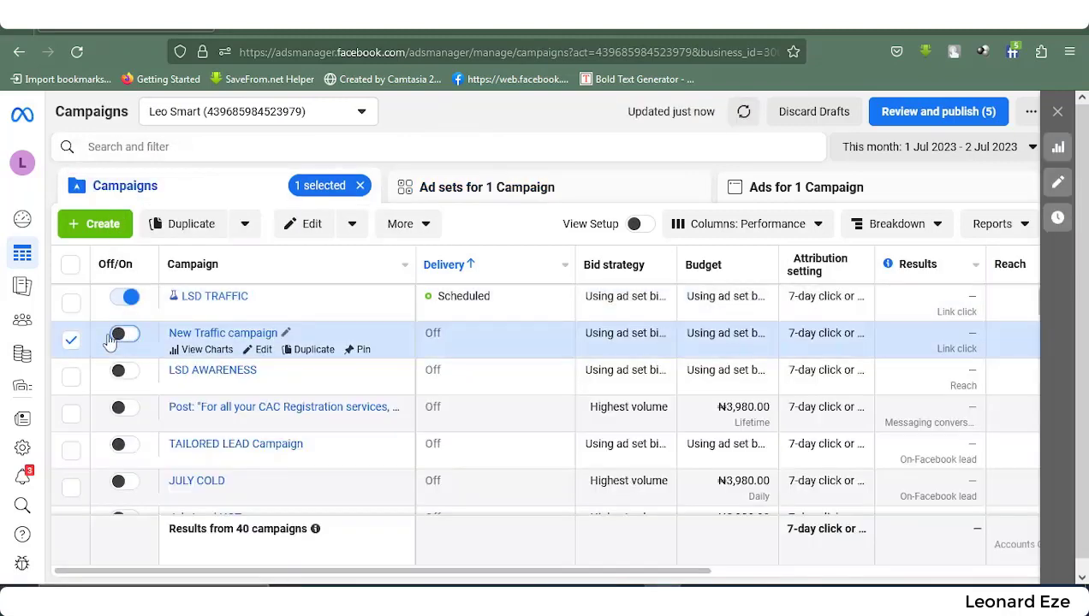
{"action": "left_click", "coordinate": [111, 337]}
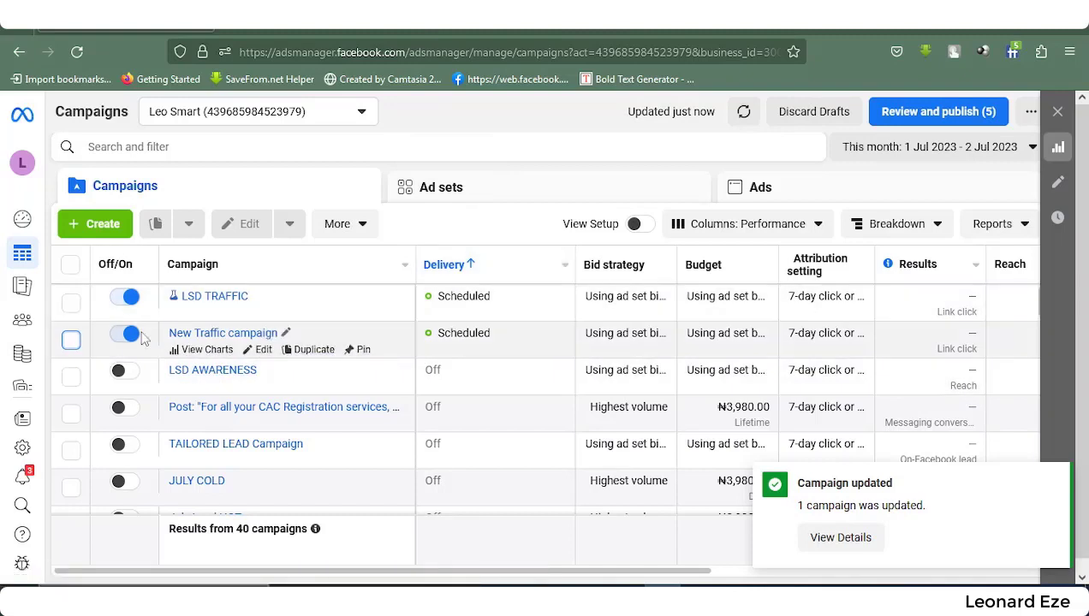
- Select the New Traffic campaign and check the delivery of its ad set and its ad
{"action": "left_click", "coordinate": [72, 340]}
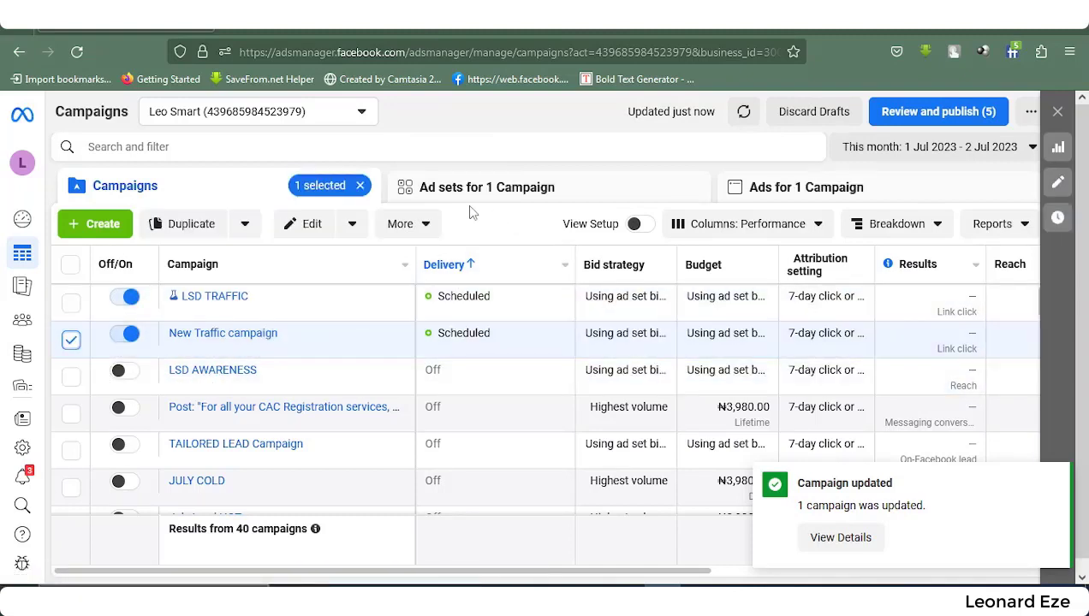
{"action": "left_click", "coordinate": [470, 189]}
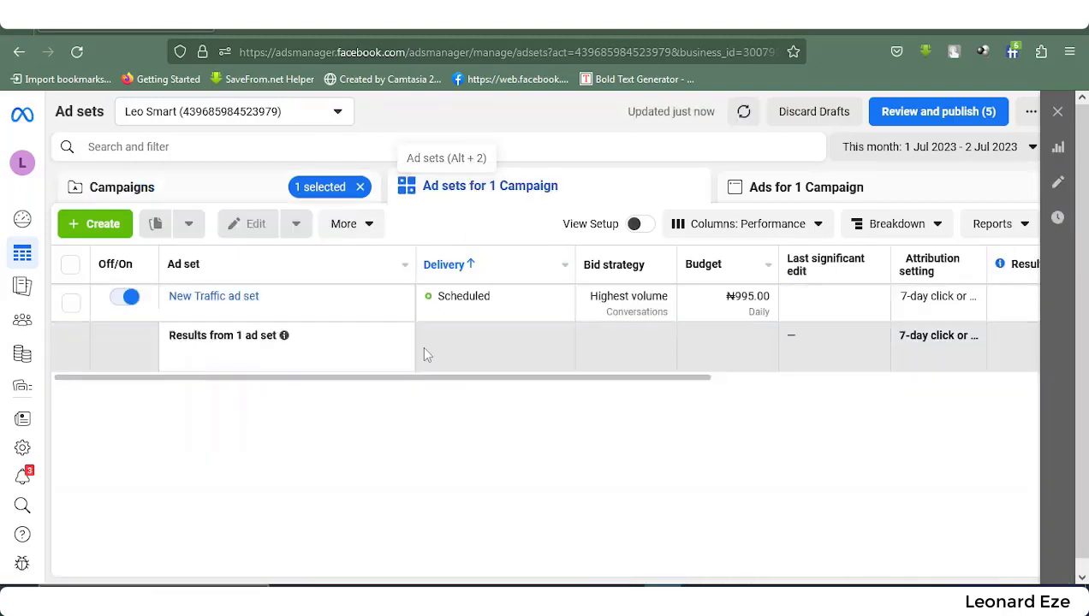
{"action": "left_click", "coordinate": [808, 192]}
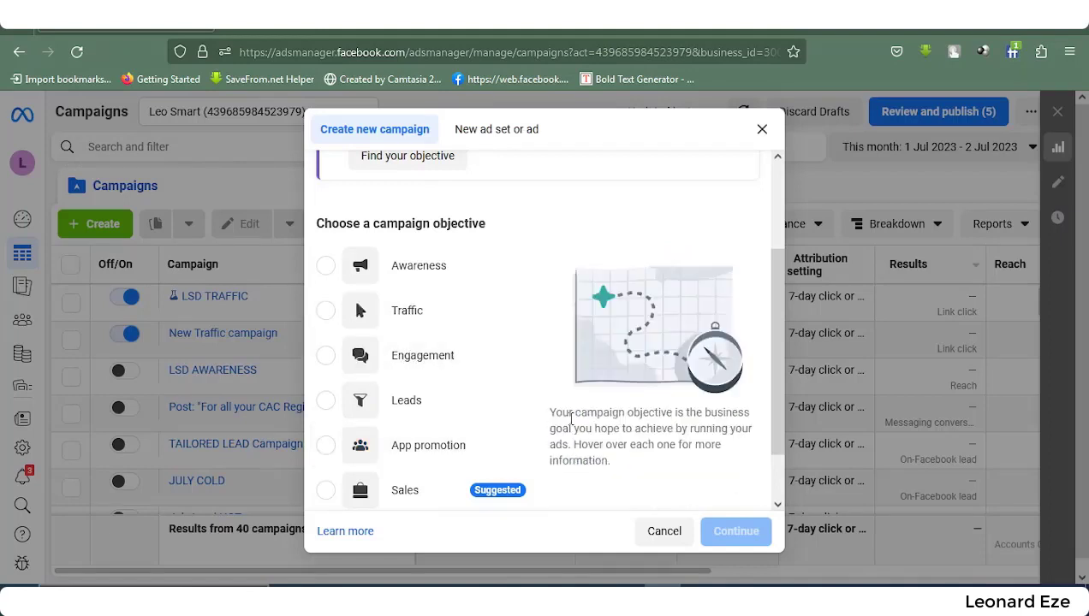
- Compare the Engagement and Leads objectives for a new campaign, choose Engagement, and read why the Sales objective is suggested
{"action": "left_click", "coordinate": [326, 355]}
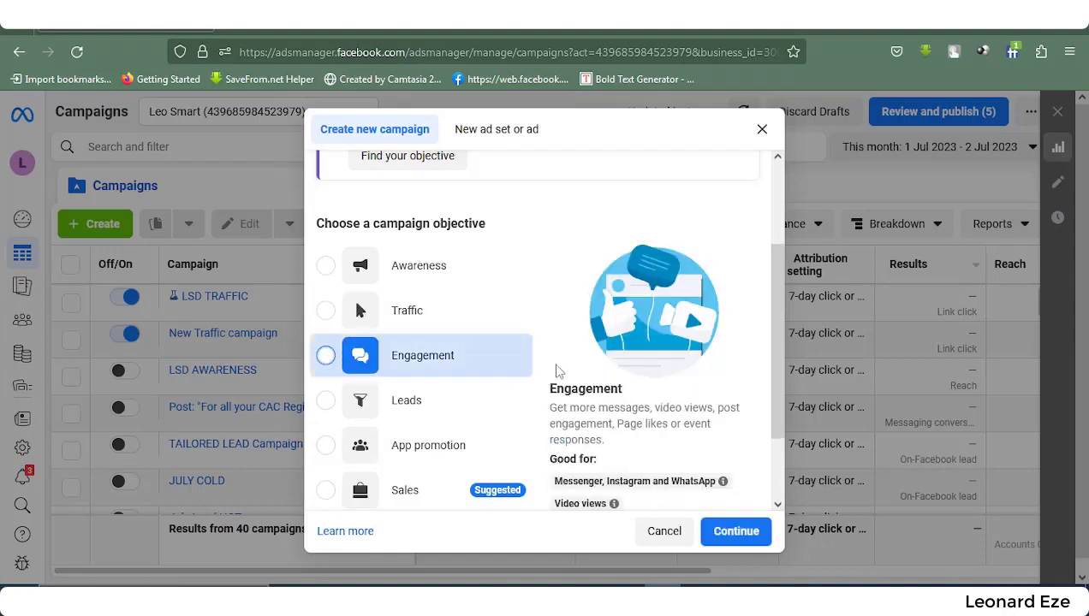
{"action": "scroll", "coordinate": [556, 369], "scroll_direction": "down", "scroll_amount": 1}
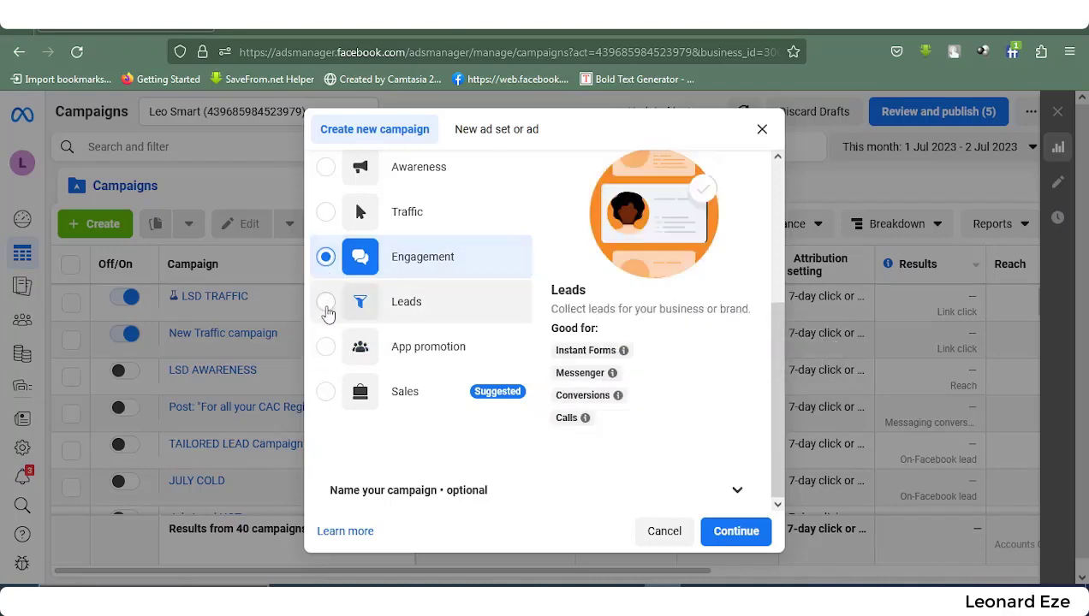
{"action": "left_click", "coordinate": [325, 302]}
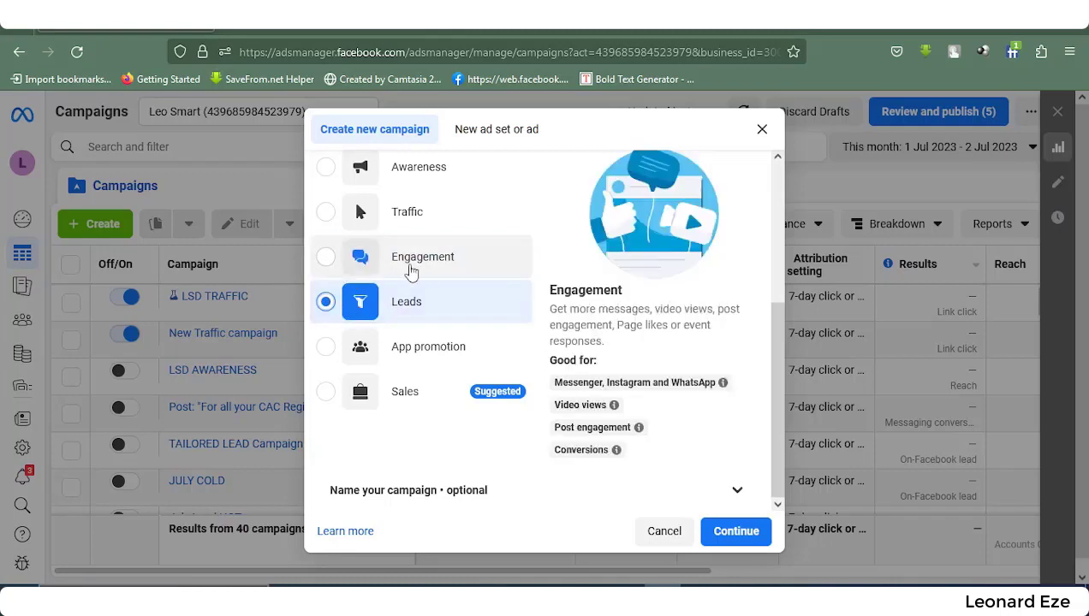
{"action": "left_click", "coordinate": [331, 263]}
{"action": "left_click", "coordinate": [325, 303]}
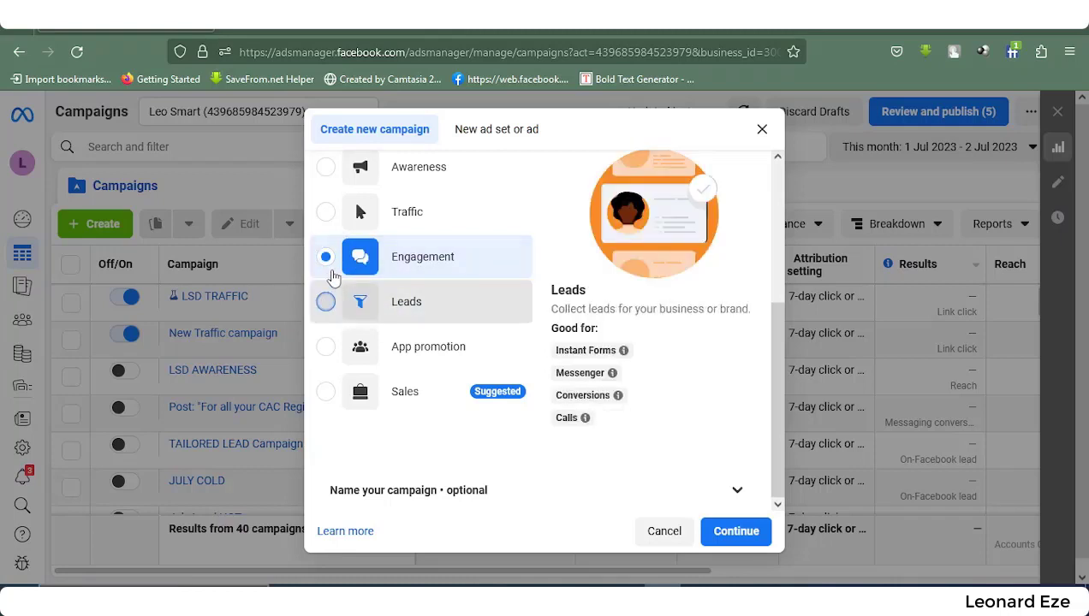
{"action": "left_click", "coordinate": [366, 260]}
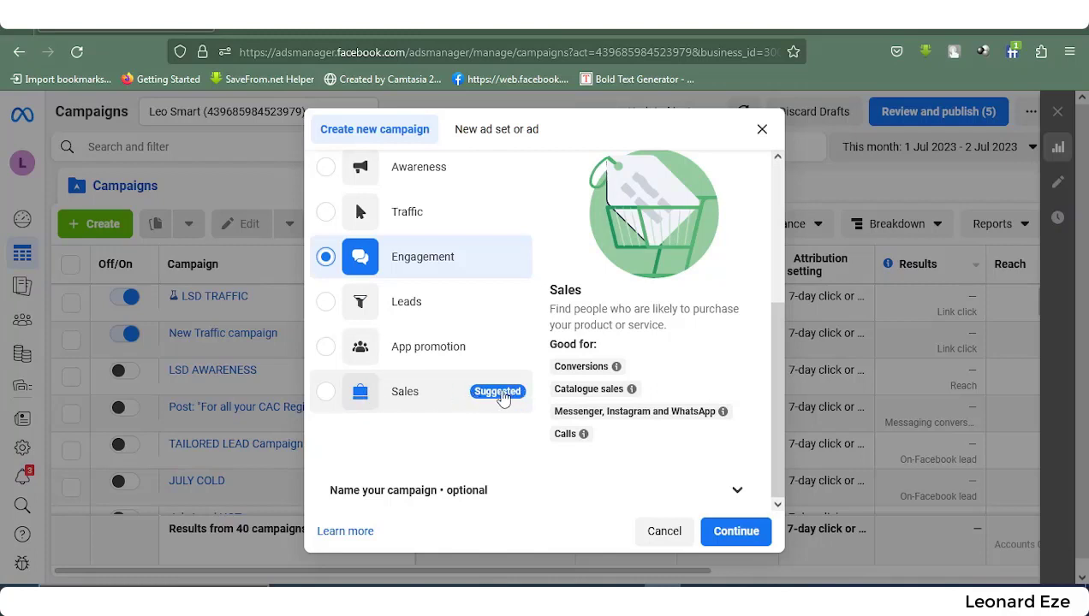
{"action": "mouse_move", "coordinate": [501, 402]}
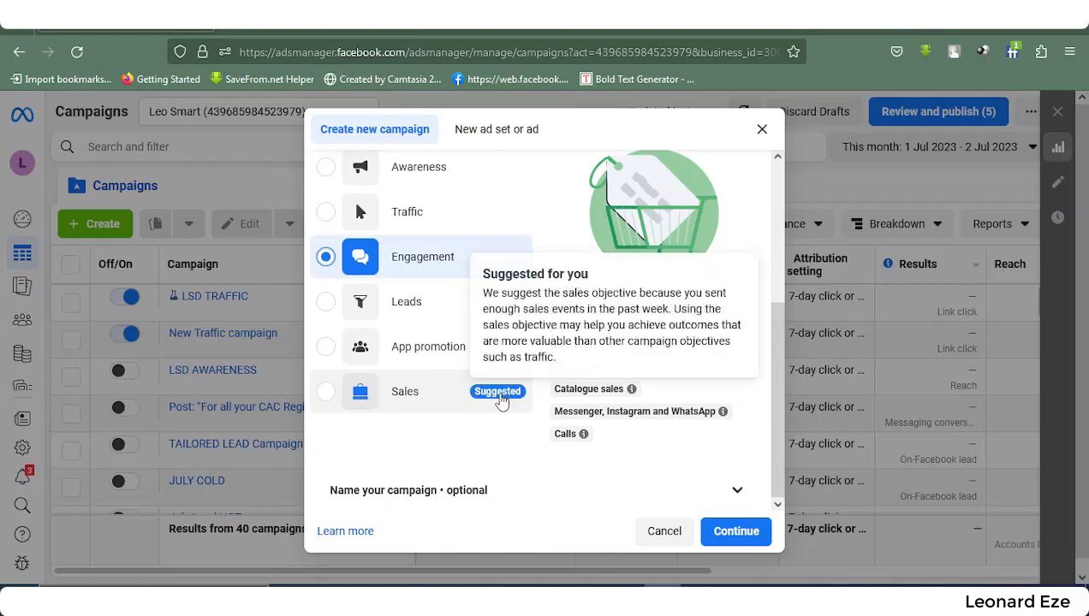